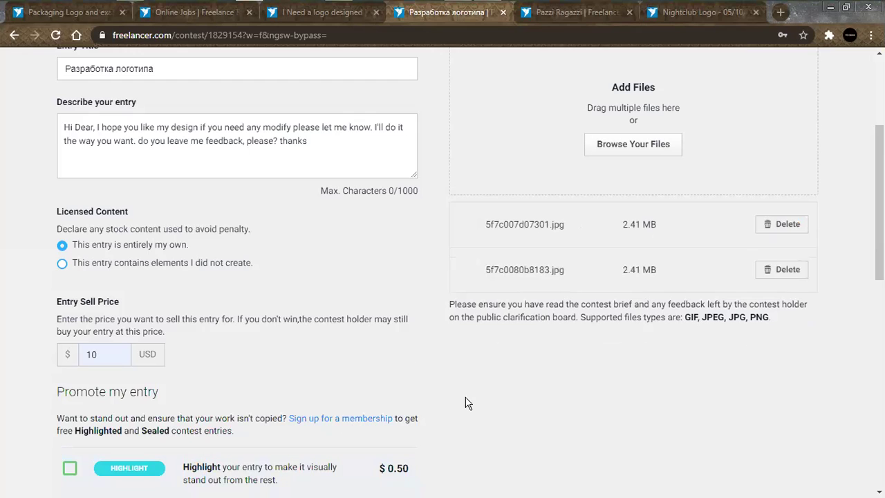
- Submit the "Разработка логотипа" contest entry without paid promotion and dismiss the confirmation dialog
scroll(458, 407, "down", 6)
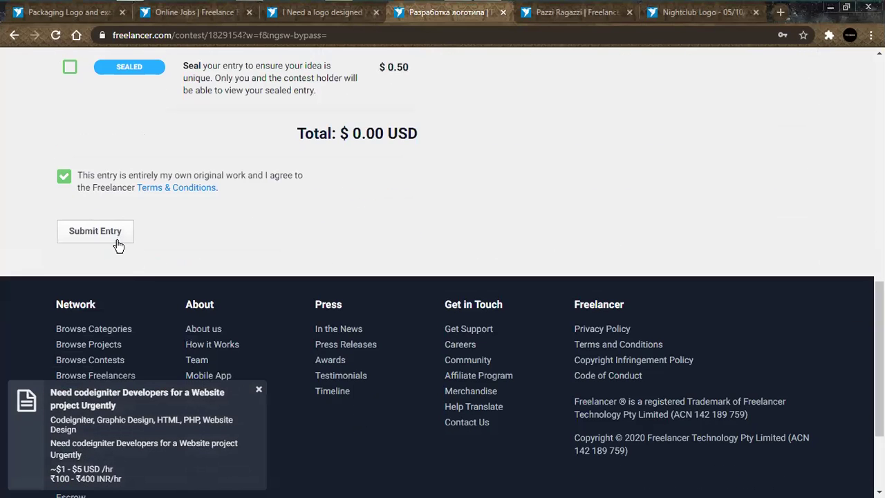
left_click(95, 235)
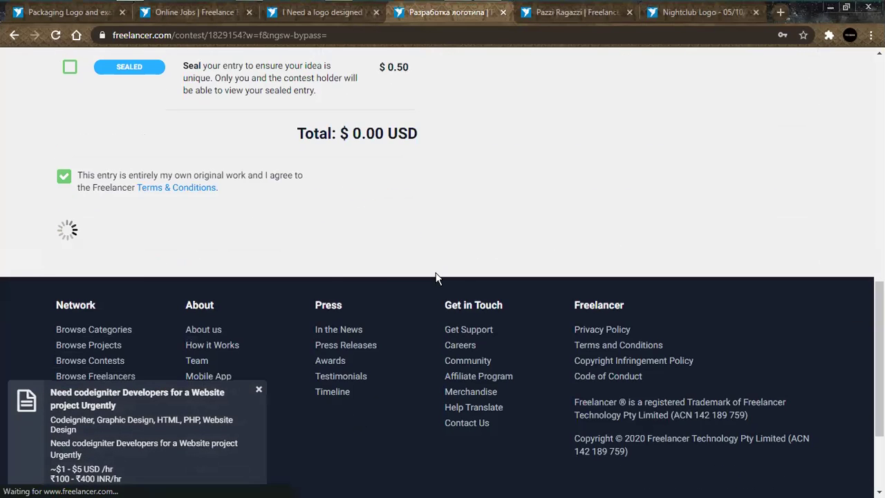
scroll(460, 283, "up", 1)
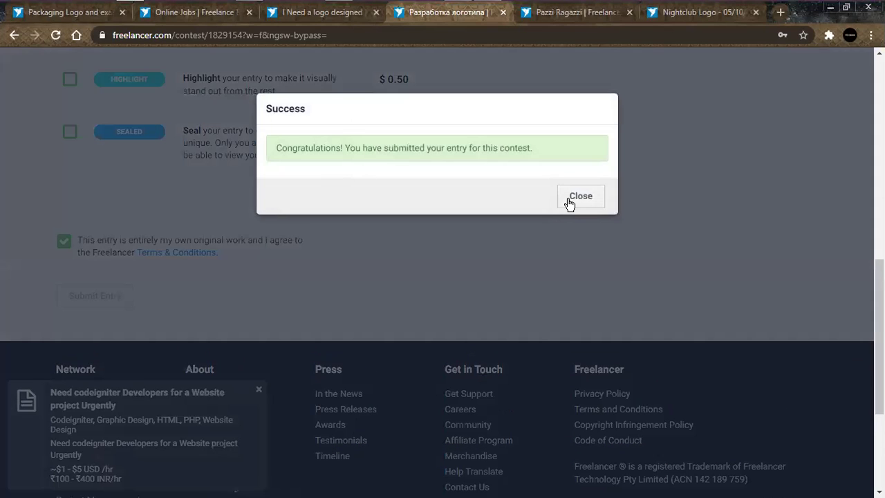
left_click(579, 195)
scroll(484, 232, "up", 3)
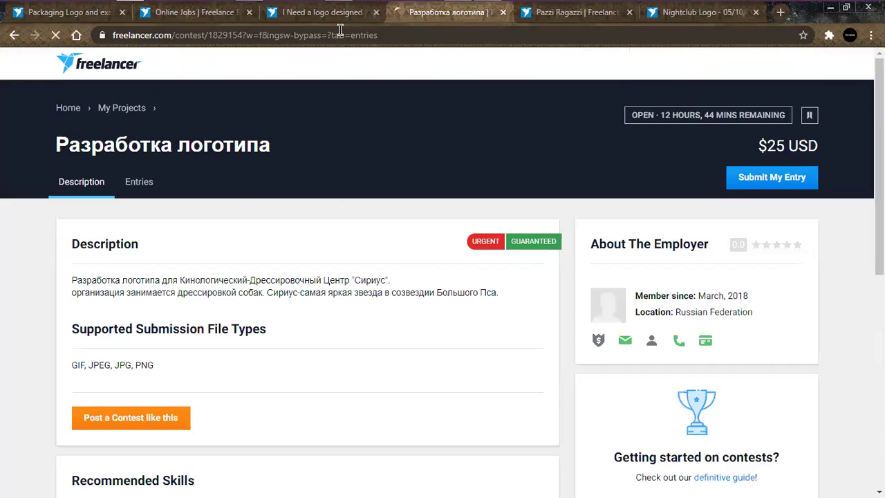
- Switch to WhatsApp, look through the recent messages of the open group chat, and minimize its window
left_click(381, 26)
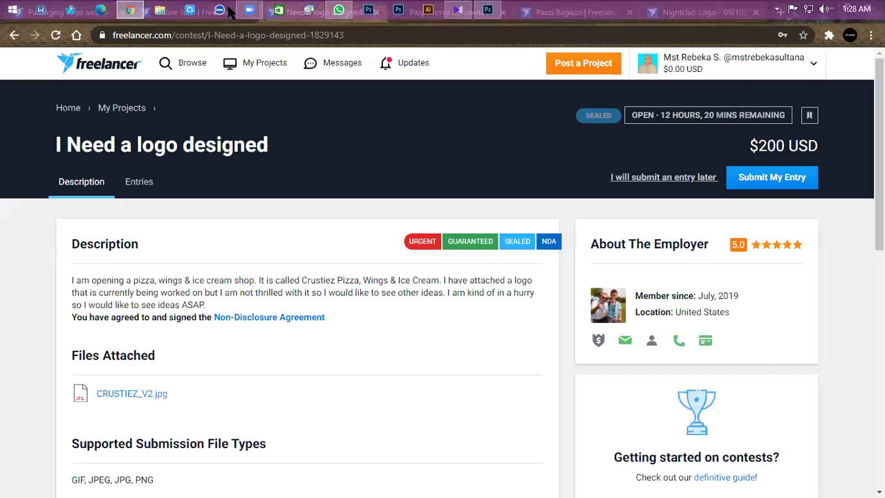
key("alt+Tab")
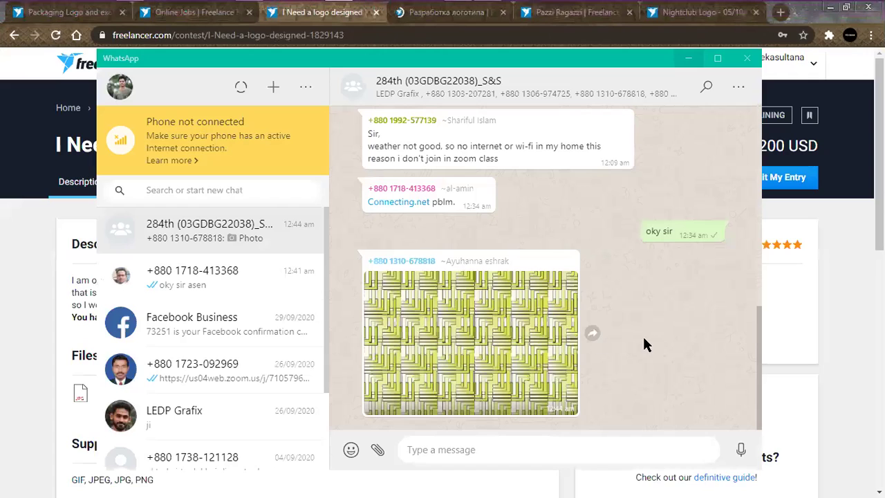
left_click(687, 58)
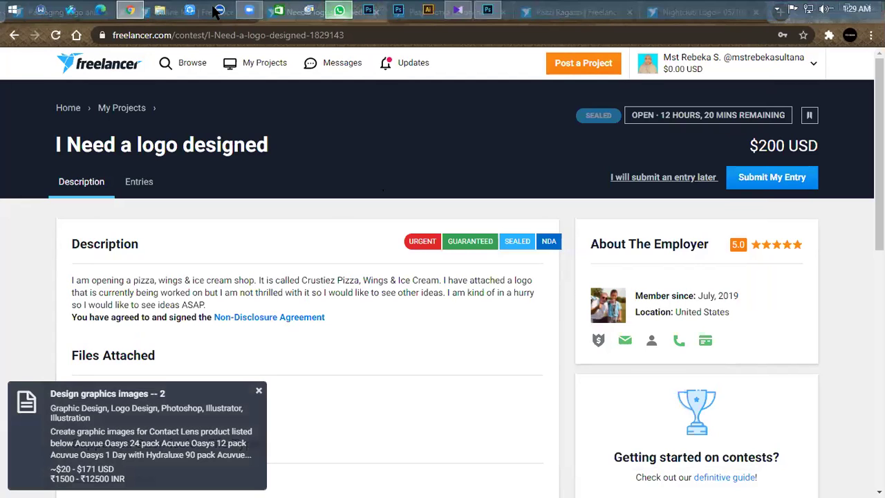
left_click(339, 10)
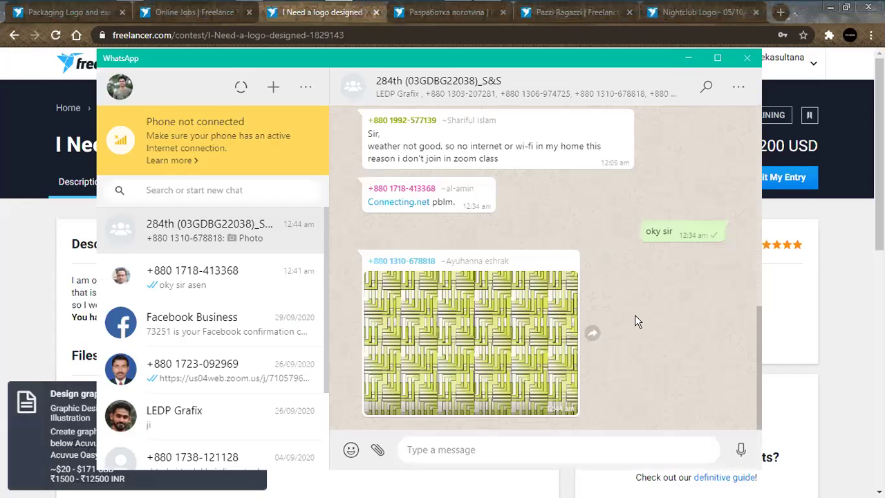
scroll(635, 322, "up", 5)
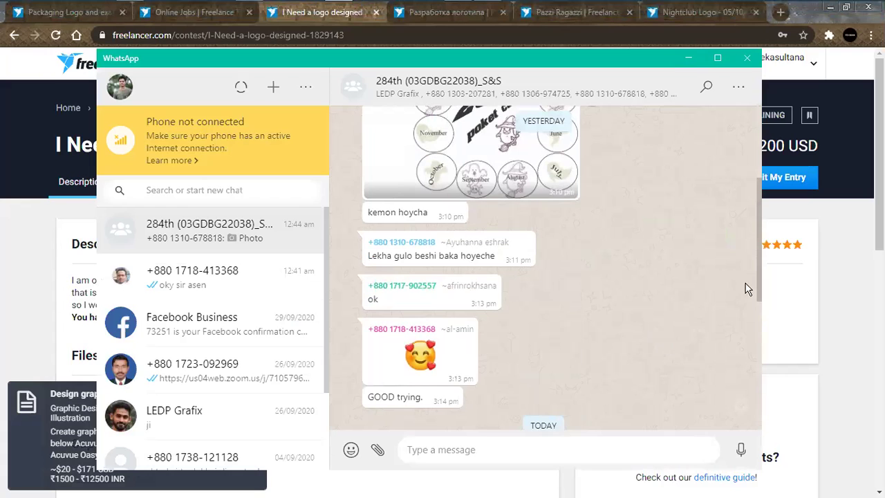
scroll(715, 293, "up", 1)
scroll(715, 292, "down", 10)
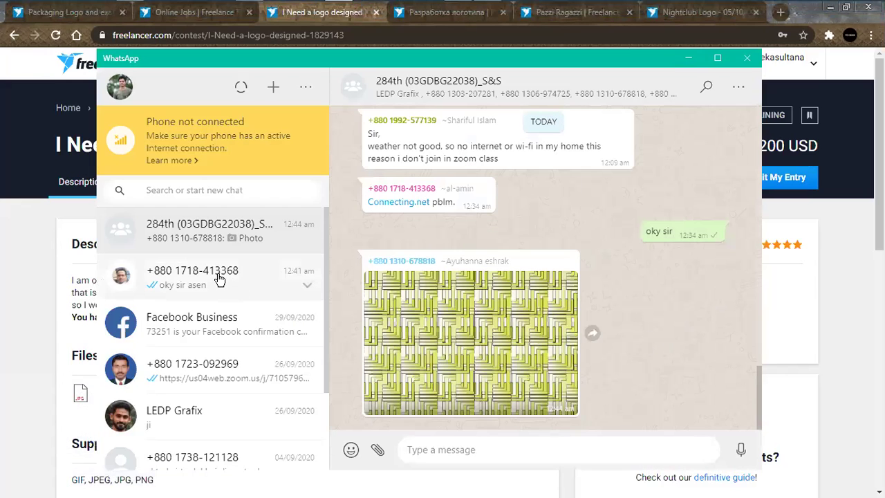
left_click(687, 59)
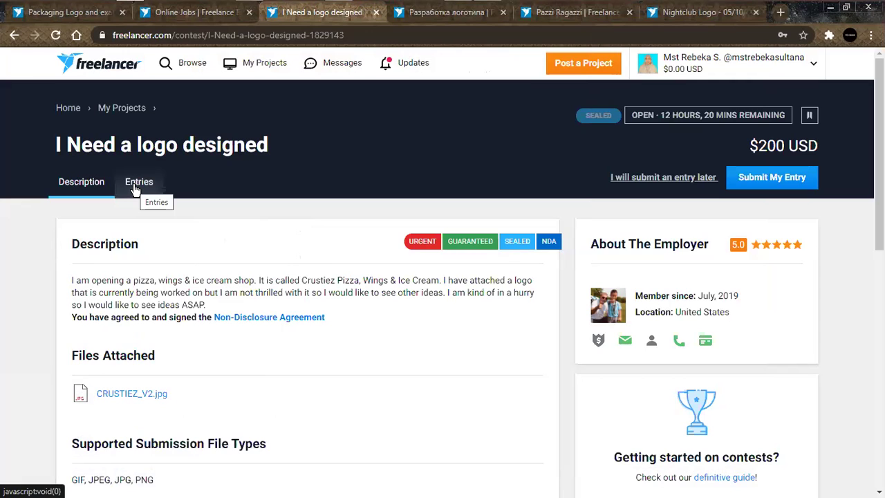
- View the attached CRUSTIEZ_V2.jpg of the "I Need a logo designed" contest and its list of entries
left_click(120, 397)
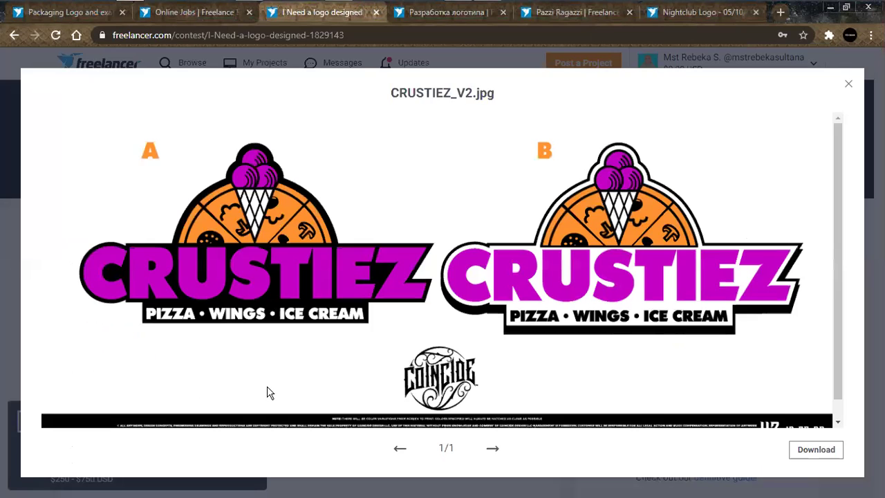
scroll(417, 384, "down", 1)
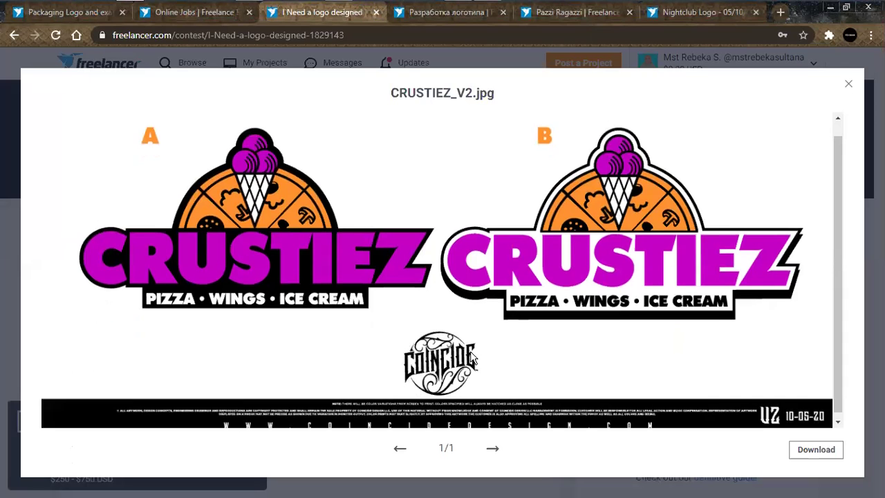
scroll(442, 275, "up", 2)
left_click(850, 88)
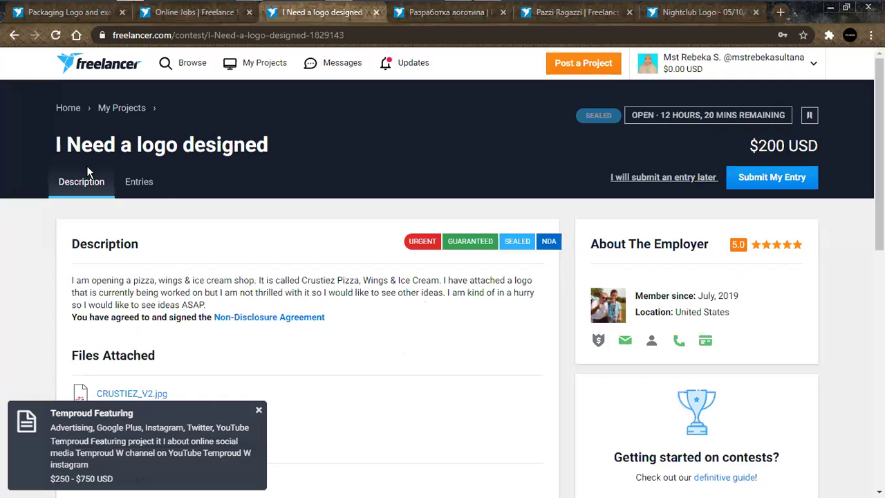
left_click(128, 187)
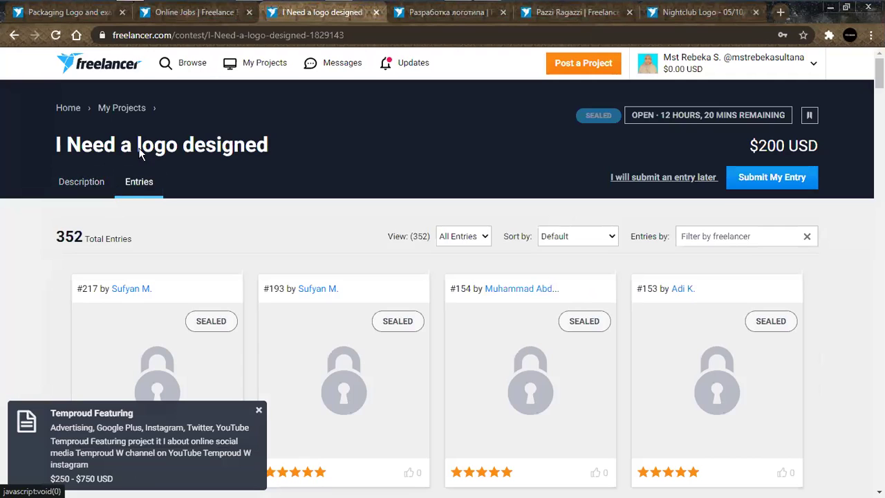
- Close all the open Freelancer pages, keeping only a new blank page in the browser
middle_click(292, 14)
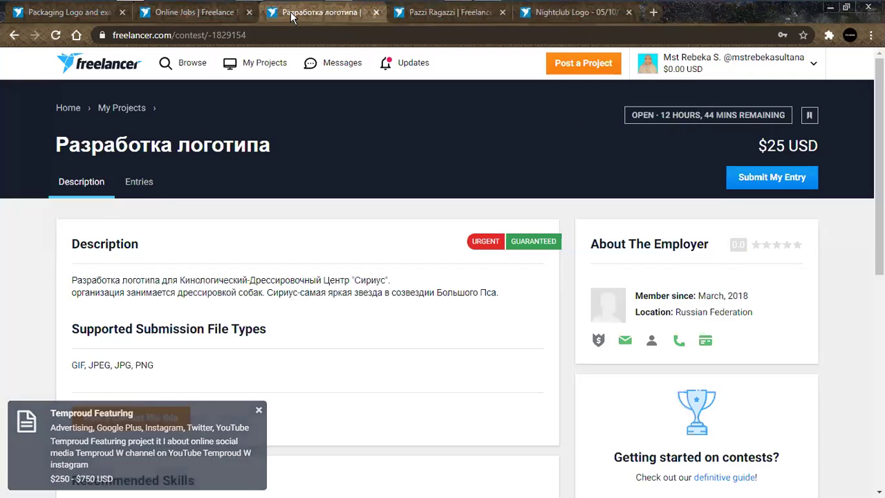
middle_click(292, 14)
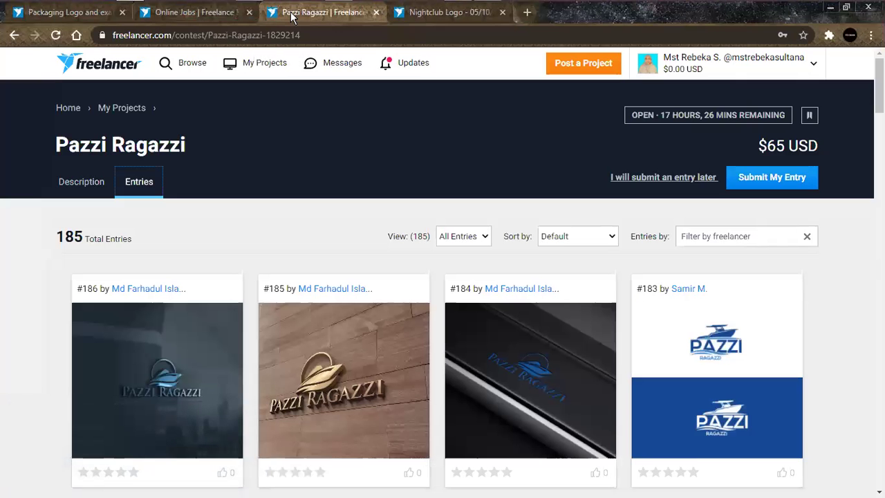
middle_click(291, 14)
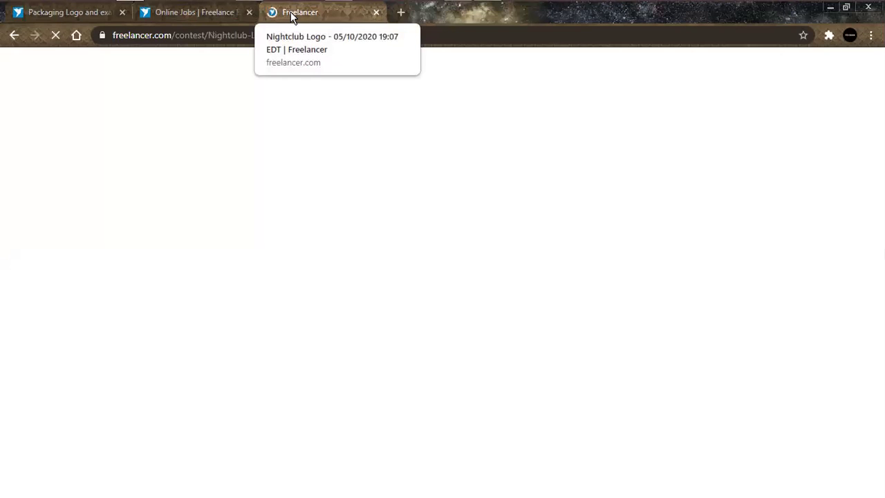
middle_click(292, 14)
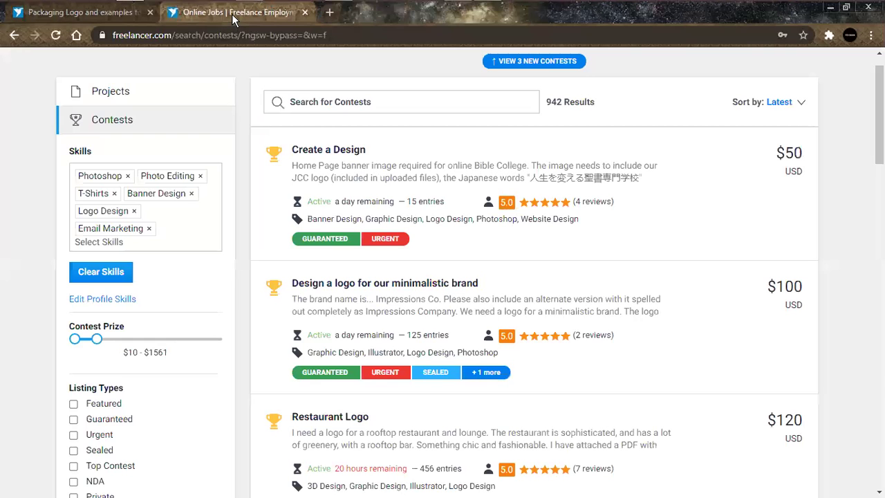
middle_click(232, 19)
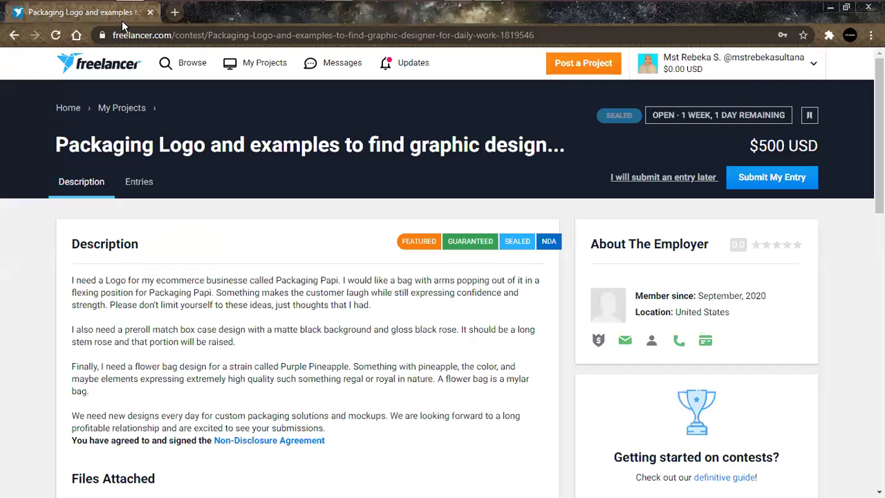
left_click(177, 13)
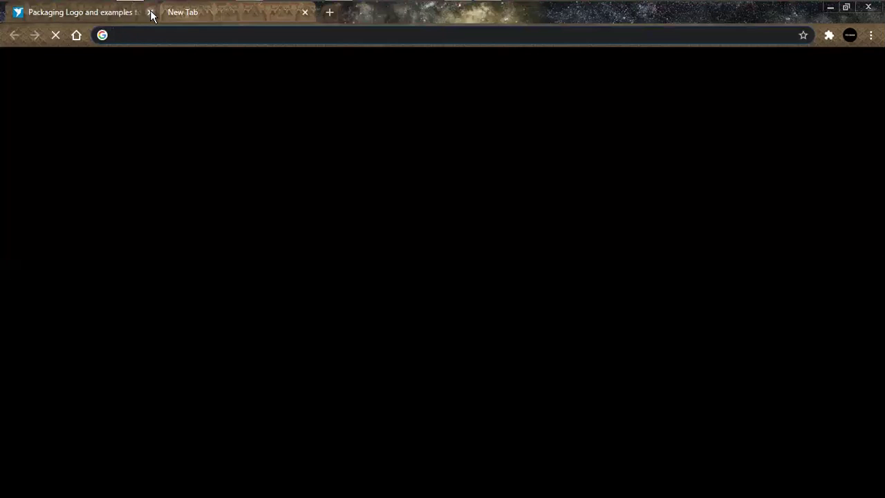
left_click(152, 13)
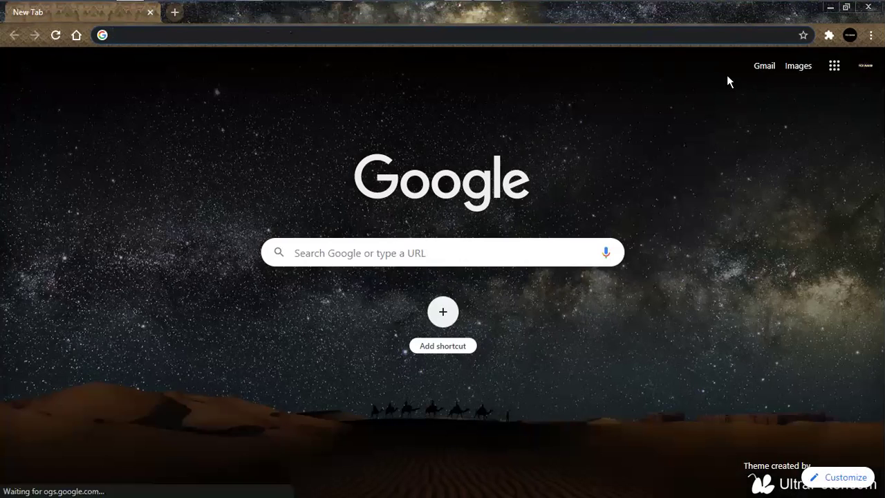
- Open the Gmail inbox, check the Social and Promotions categories, and open another blank page
left_click(771, 71)
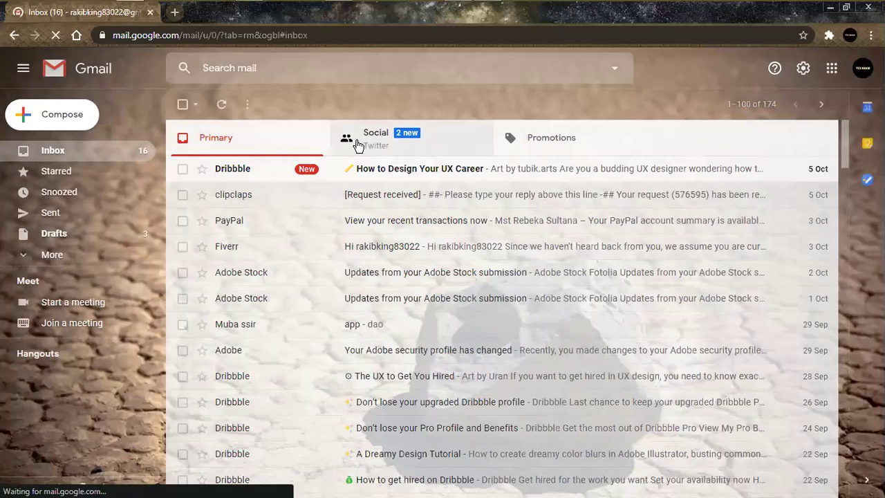
left_click(358, 145)
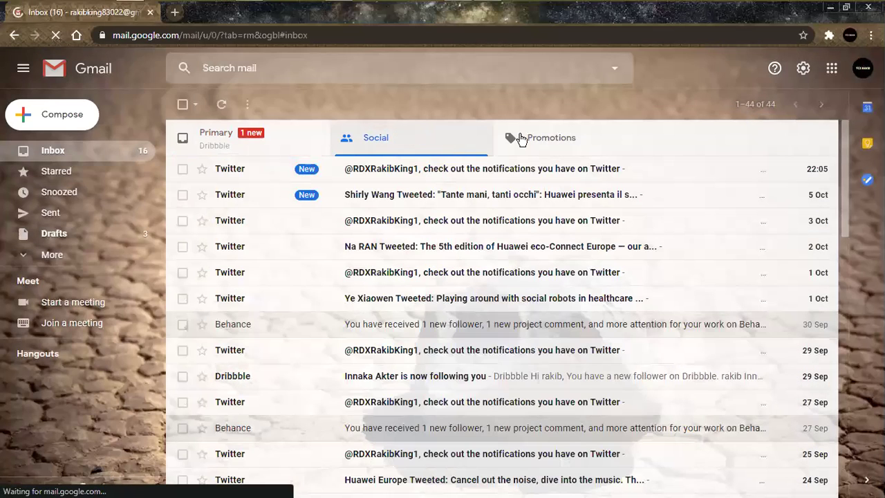
left_click(524, 139)
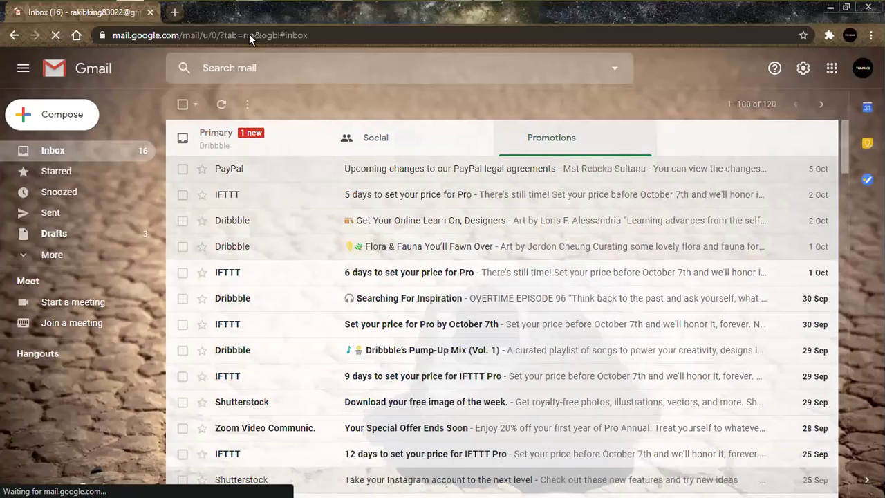
left_click(176, 14)
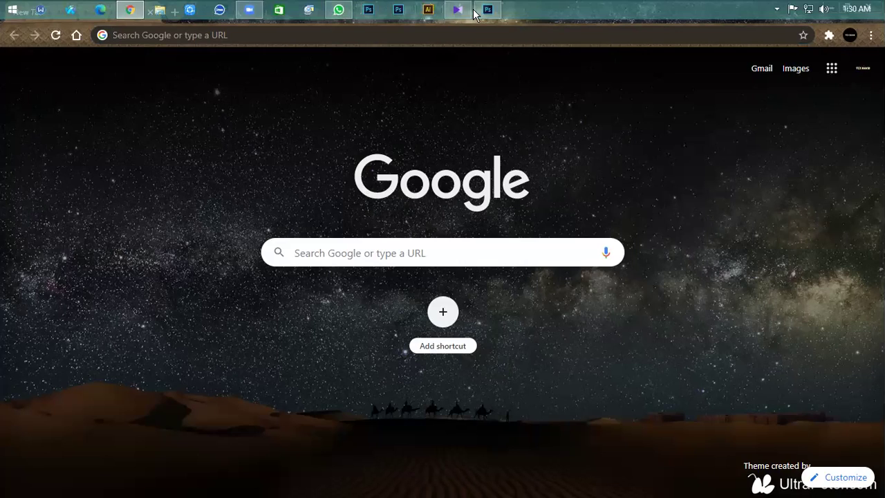
- Switch to Photoshop and delete the blue СИРИУС logo layer from the card mockup in 97.psd
left_click(487, 10)
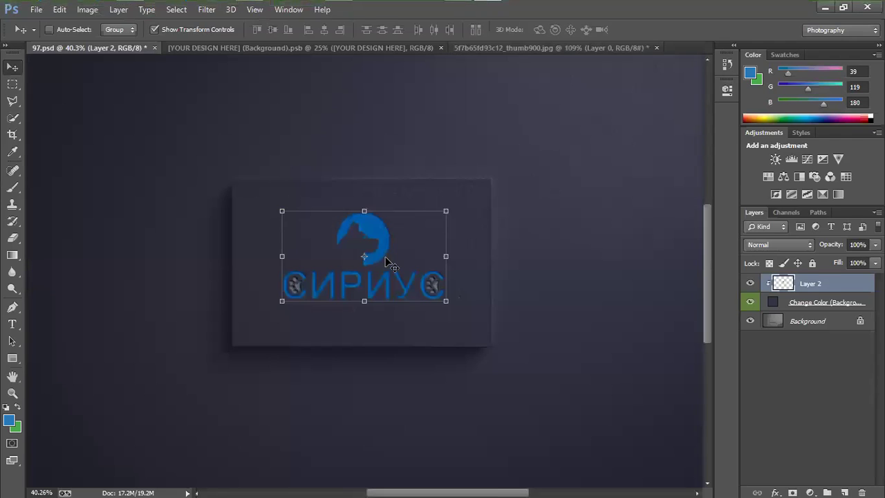
left_click_drag(815, 286, 862, 492)
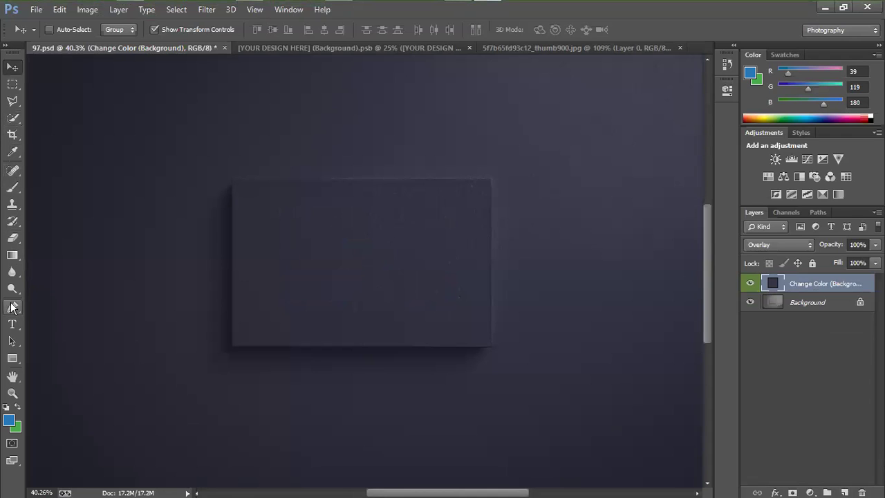
- Add the text "Brake Time 11.30 _-12.00" to the card and move it to the card's centre
left_click(12, 323)
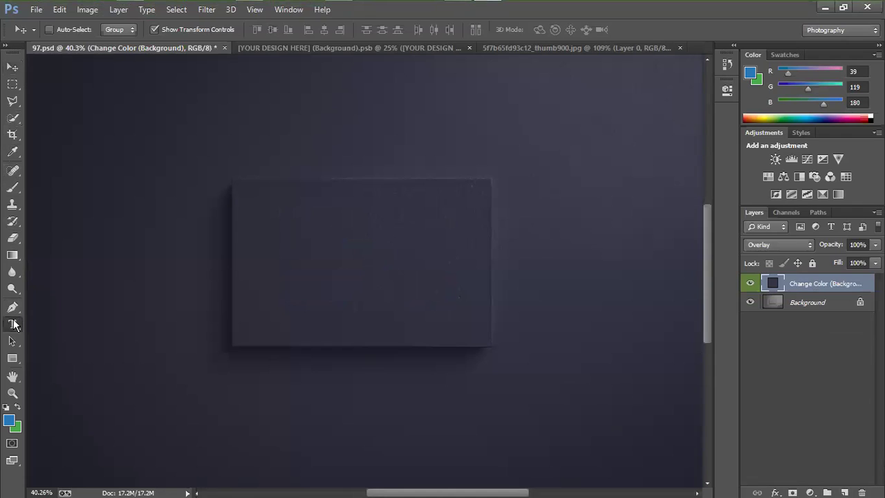
left_click(269, 256)
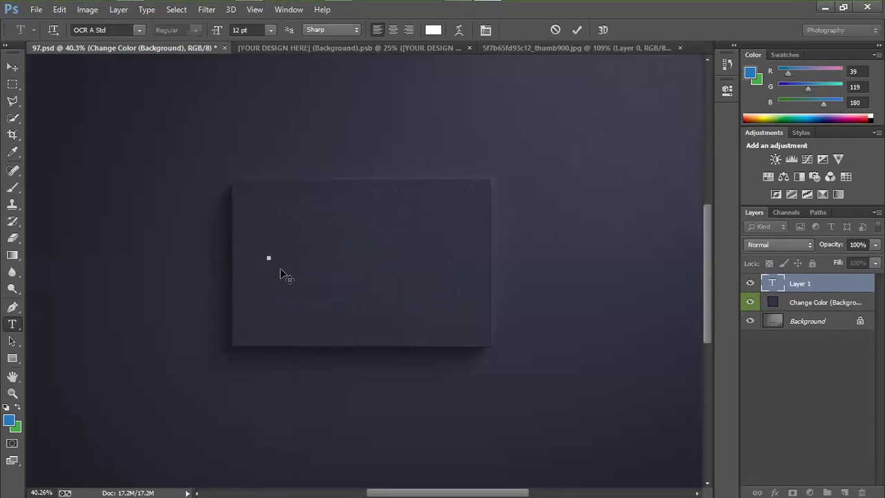
type("Brake Time ")
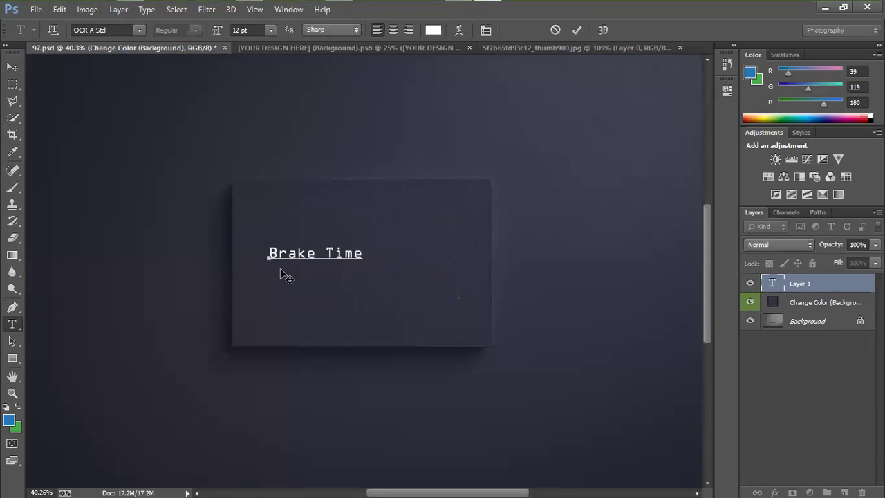
type("11.30")
type("_-")
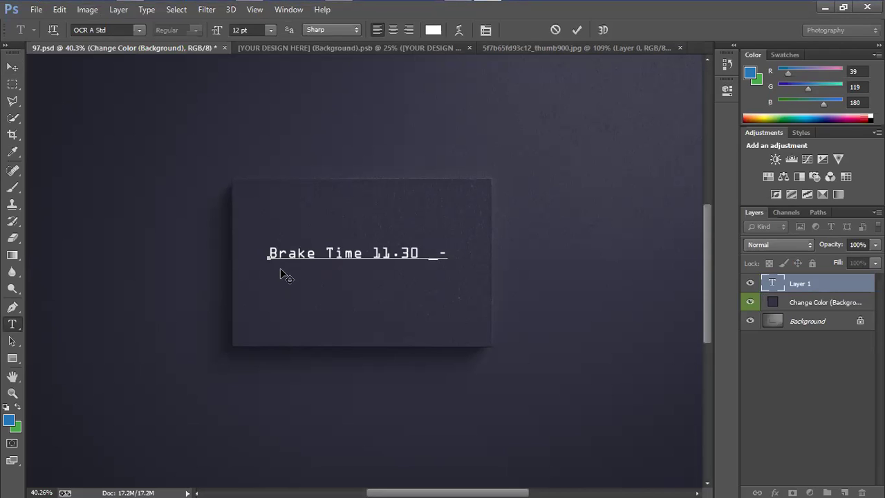
type("1200")
key("BackSpace")
type(".00")
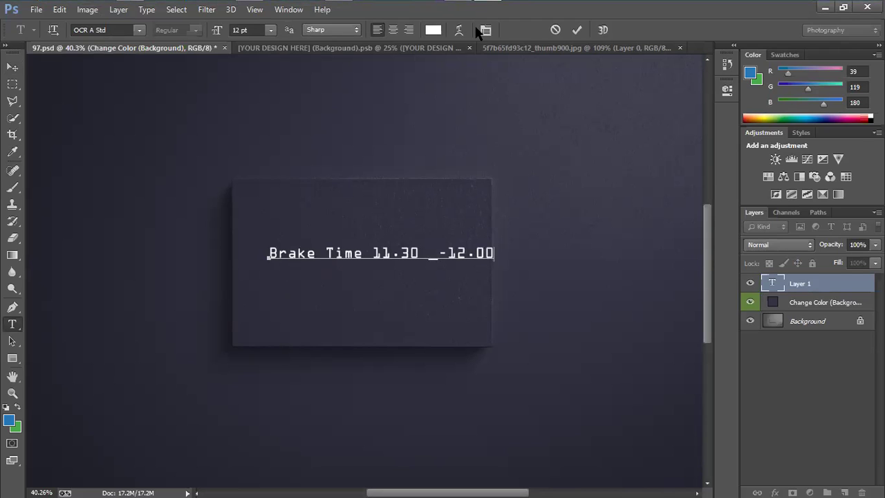
key("ctrl+Return")
left_click(13, 68)
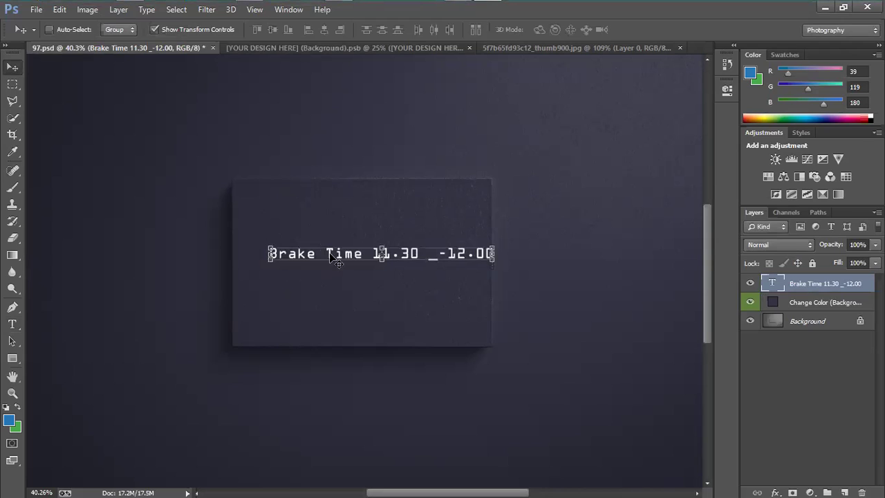
left_click_drag(333, 256, 311, 268)
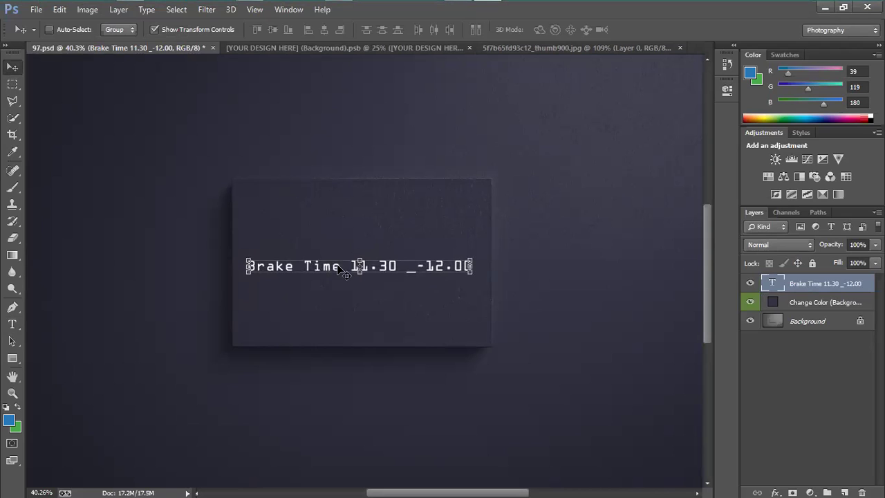
- Split the notice text into two lines, "Brake Time" and "11.30 _-12.00", with a blank line between them
double_click(773, 283)
left_click(352, 267)
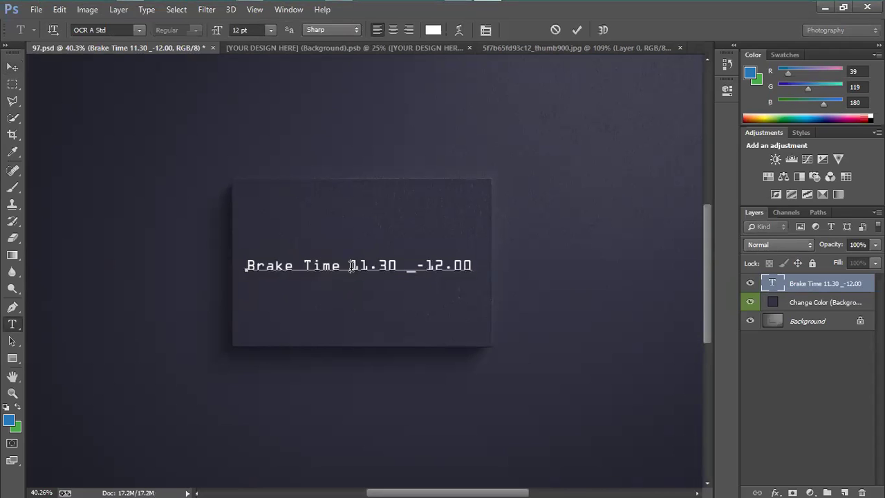
key("Return")
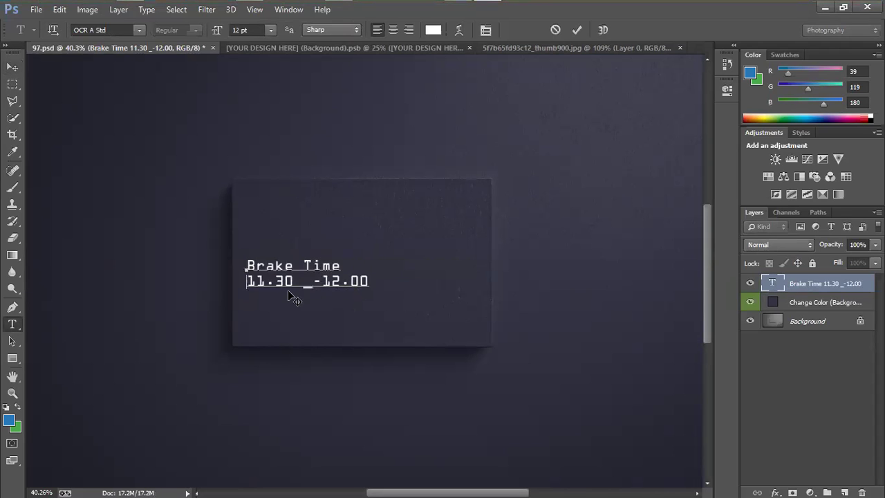
key("Return")
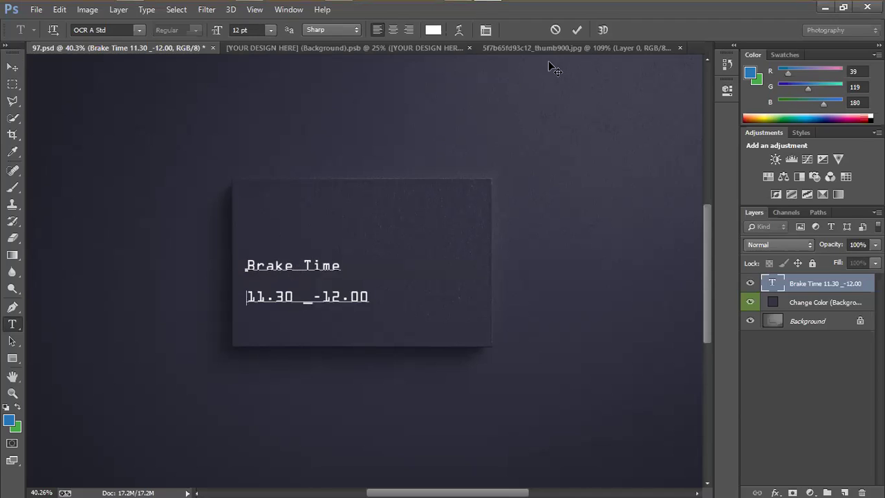
left_click(577, 29)
- Enlarge the two-line notice to nearly the card's width, centre it on the card, and select the Background layer
left_click_drag(289, 277, 335, 250)
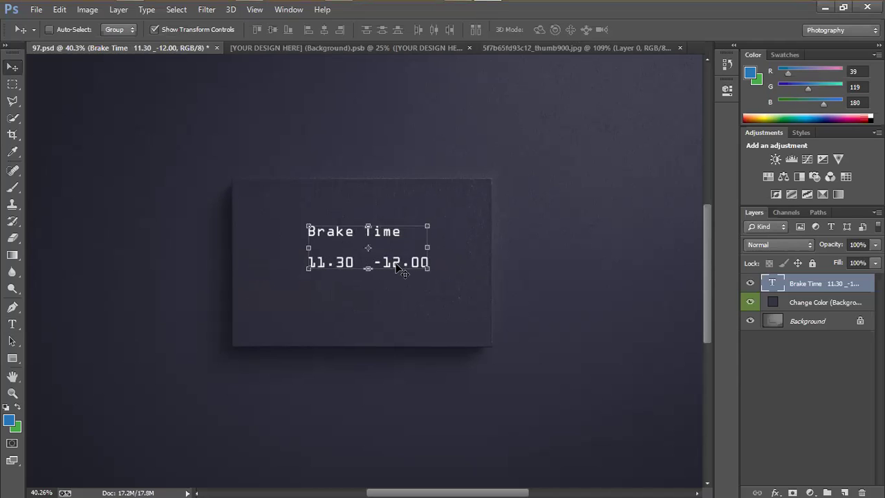
left_click_drag(426, 271, 470, 301)
left_click_drag(422, 264, 419, 279)
left_click(654, 31)
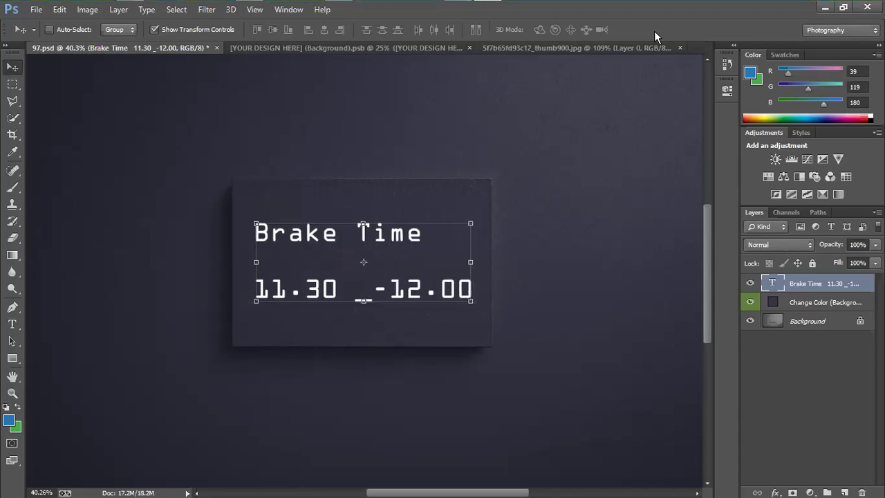
left_click(792, 323)
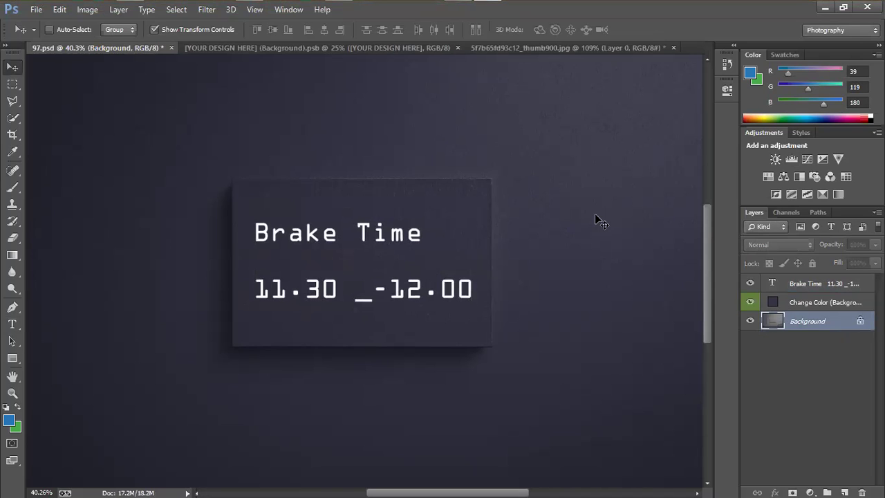
left_click(36, 10)
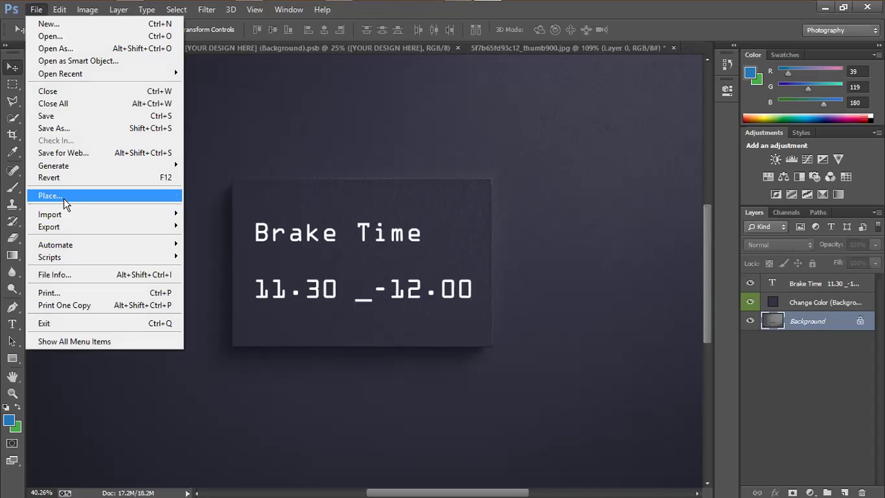
left_click(63, 196)
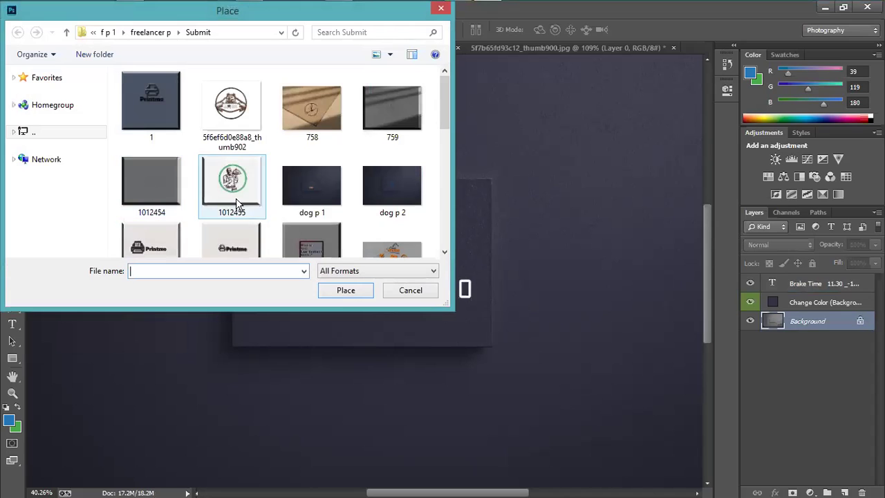
scroll(277, 202, "down", 12)
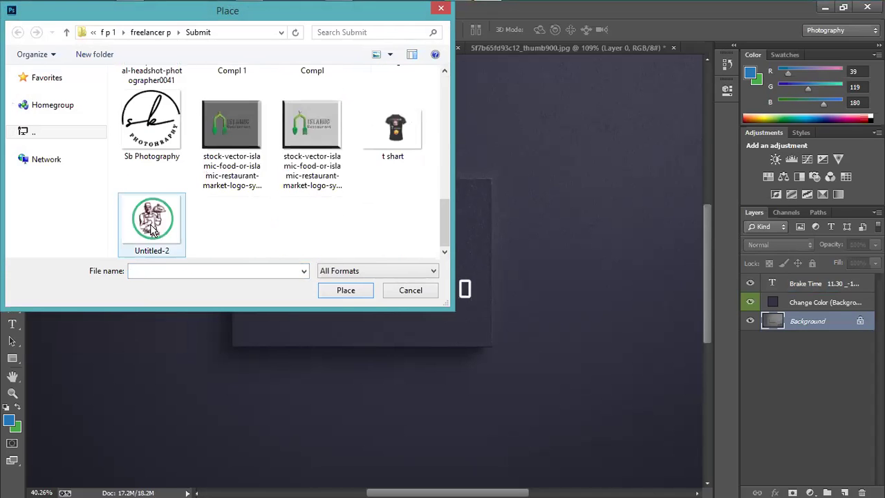
double_click(148, 231)
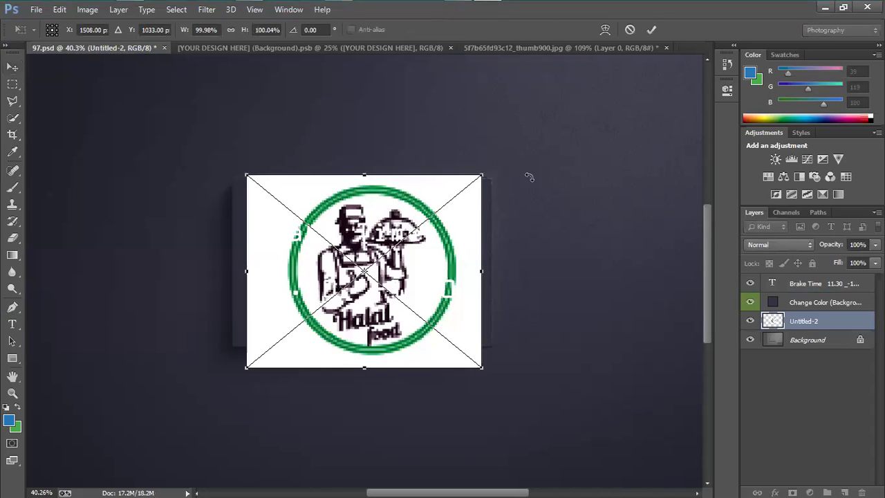
left_click(630, 29)
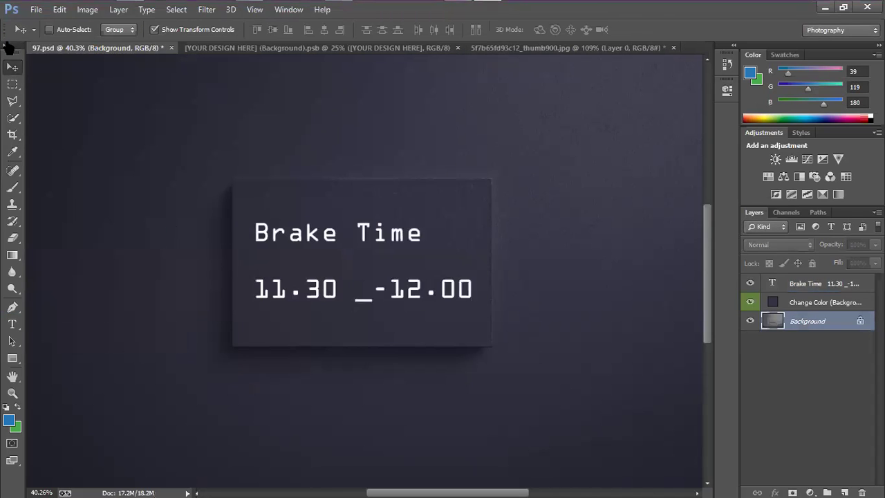
- Place the 1012454 Halal food chef logo from the Downloads folder "f p 1" and move it over the card's upper-left part
left_click(36, 9)
left_click(79, 196)
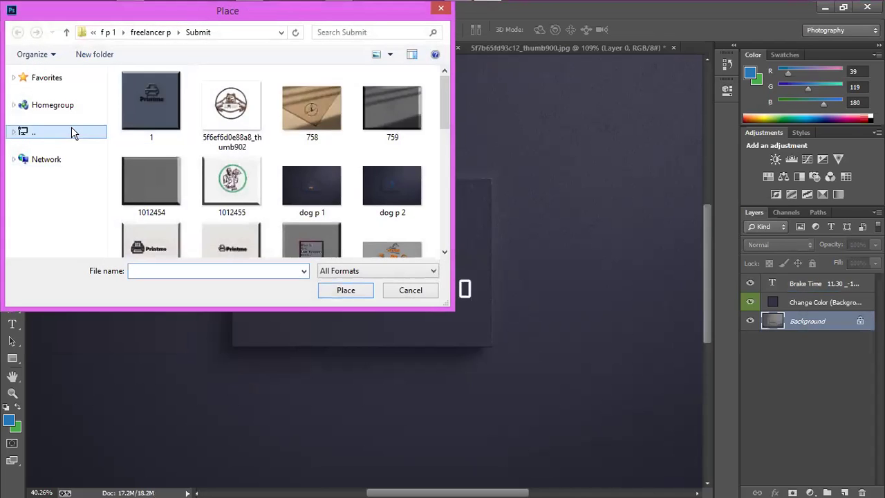
left_click(72, 131)
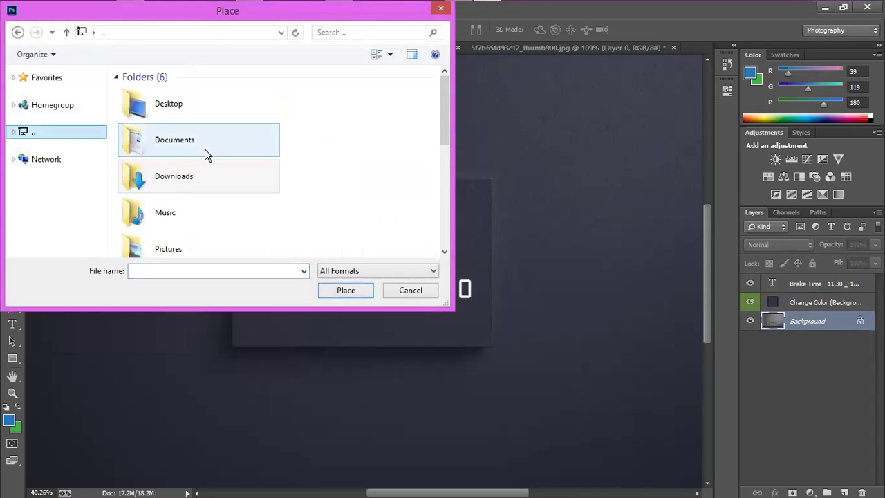
double_click(179, 182)
double_click(213, 122)
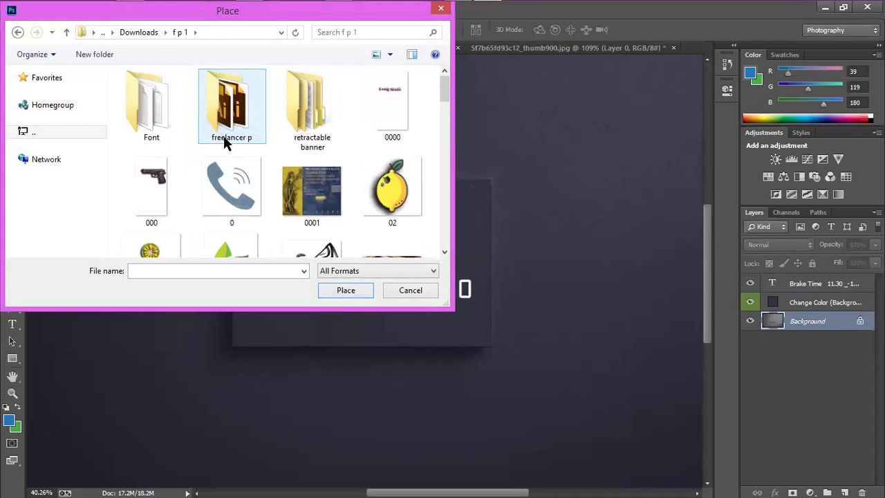
scroll(230, 154, "down", 2)
scroll(231, 156, "down", 6)
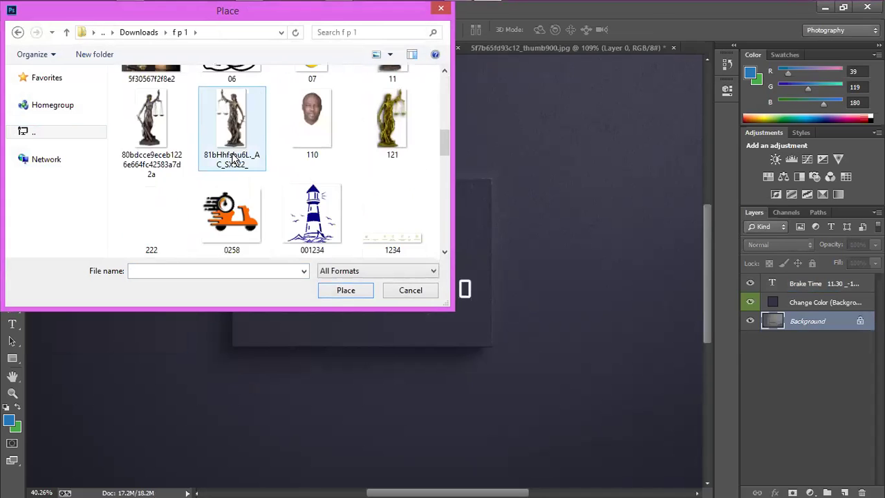
scroll(256, 167, "down", 3)
left_click(312, 228)
double_click(312, 228)
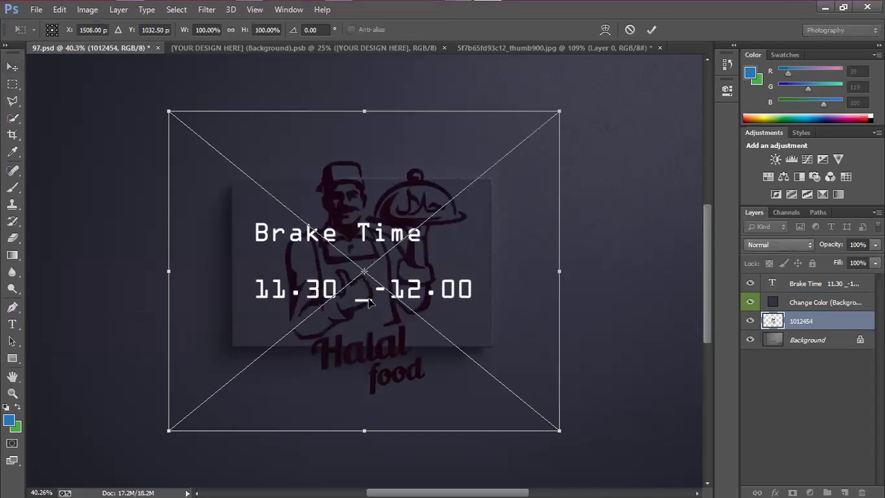
left_click(650, 30)
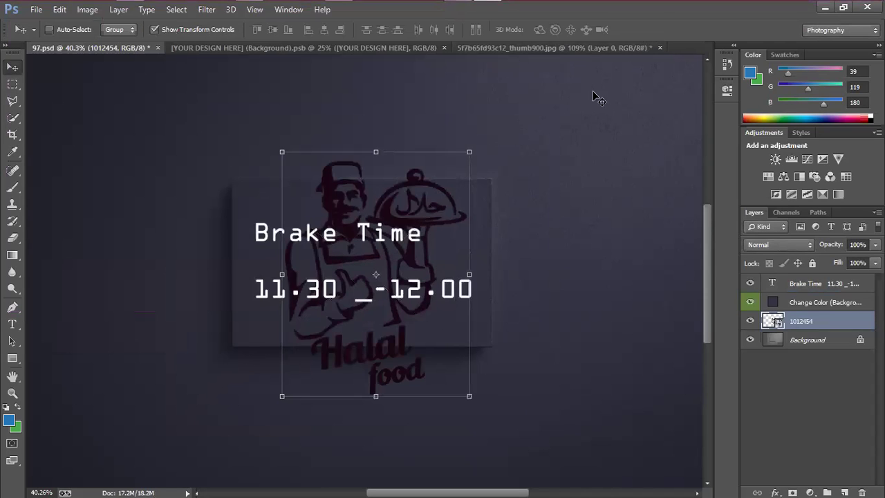
left_click_drag(395, 365, 346, 260)
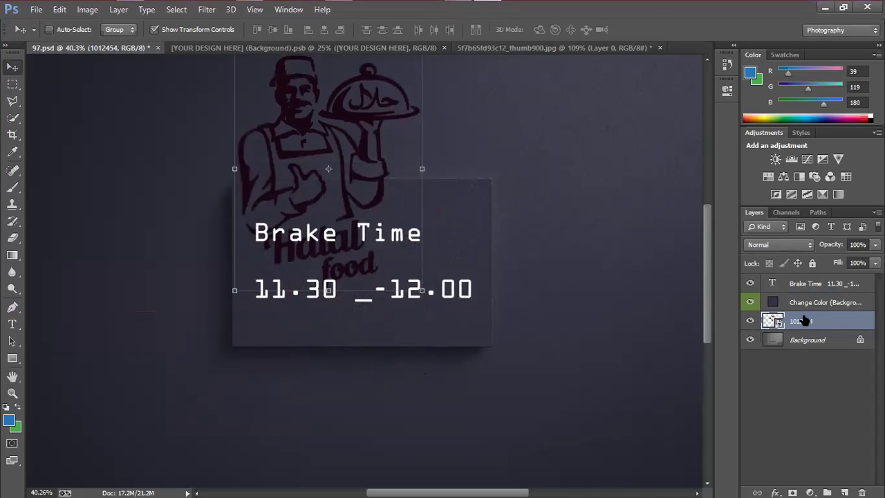
- Scale the notice text layer to about 65% and position it in the card's lower-right area
left_click(809, 286)
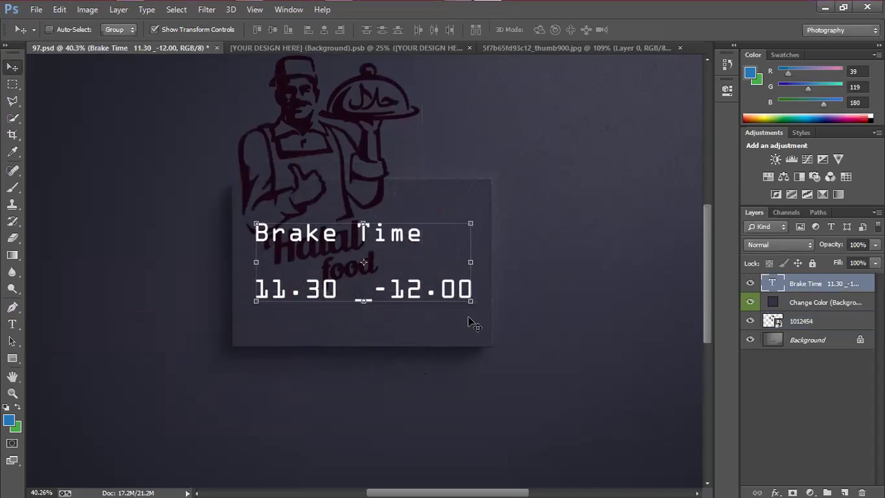
left_click_drag(442, 285, 439, 307)
left_click_drag(372, 282, 402, 301)
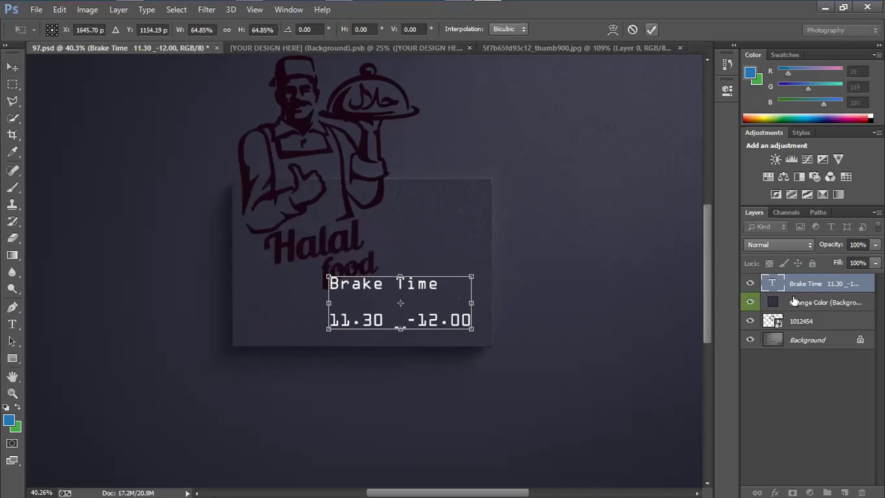
key("Return")
- Remove the blank line between "Brake Time" and the hours, and move the text to the card's lower-left corner
double_click(769, 280)
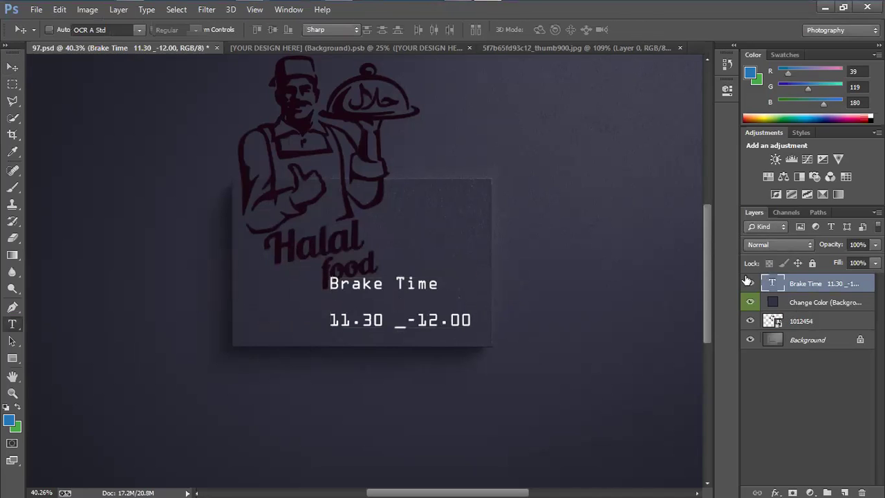
left_click(350, 307)
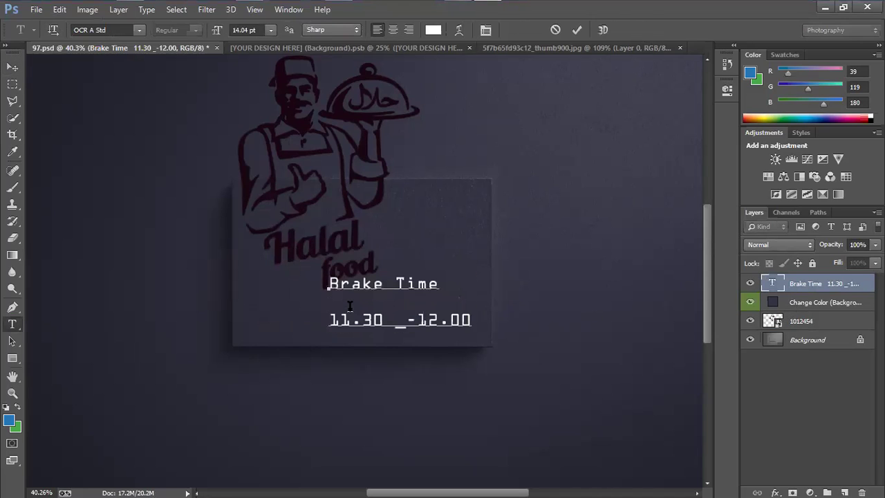
key("BackSpace")
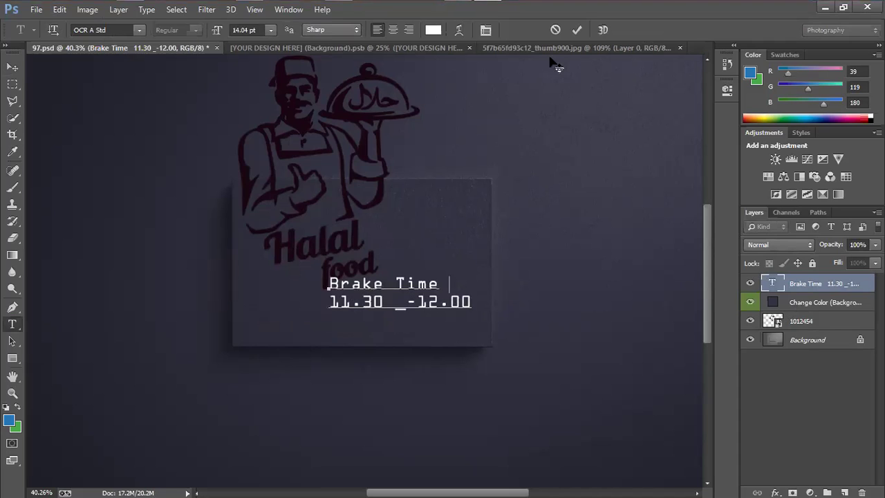
left_click(577, 30)
key("v")
left_click_drag(378, 299, 284, 336)
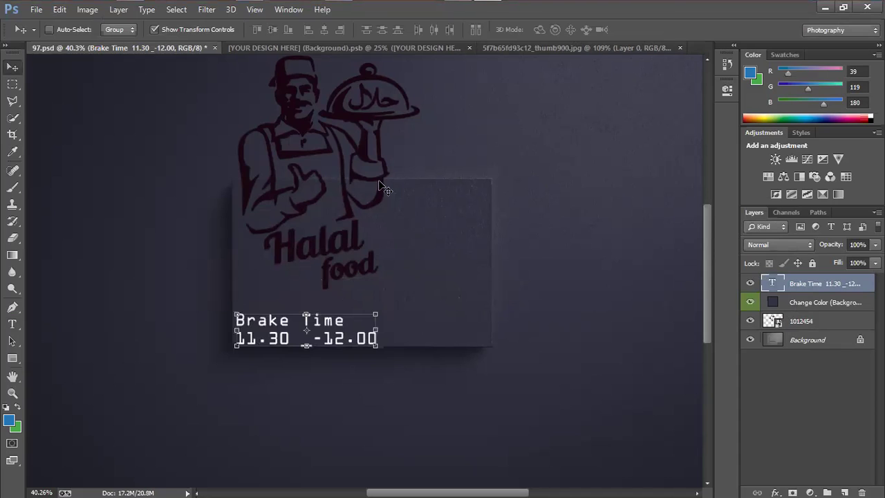
- Scale the Halal food logo to about 59%, position it around the middle of the card, and select the Background layer
left_click(806, 322)
left_click_drag(344, 240, 415, 260)
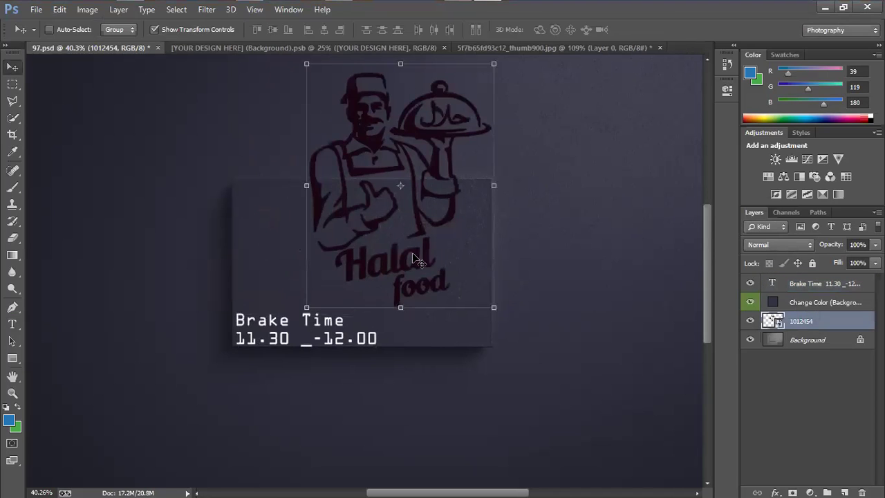
left_click(493, 304)
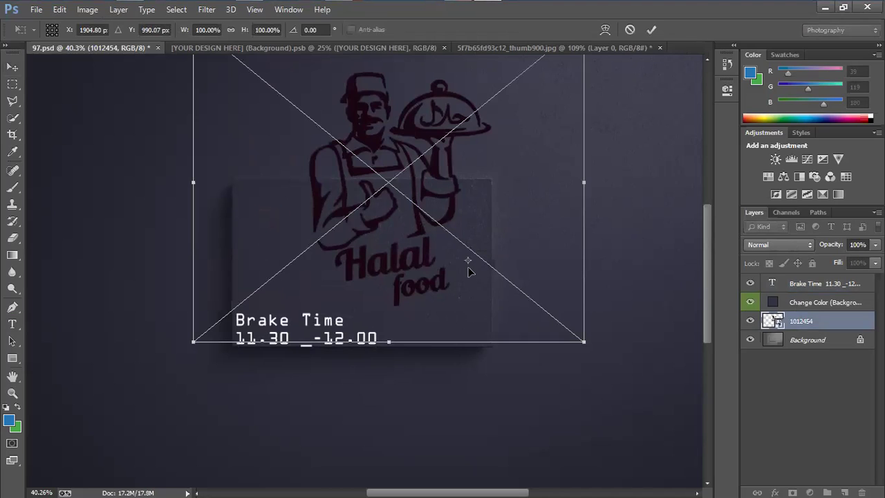
left_click_drag(468, 263, 391, 186)
left_click_drag(585, 340, 502, 287)
left_click_drag(438, 237, 435, 272)
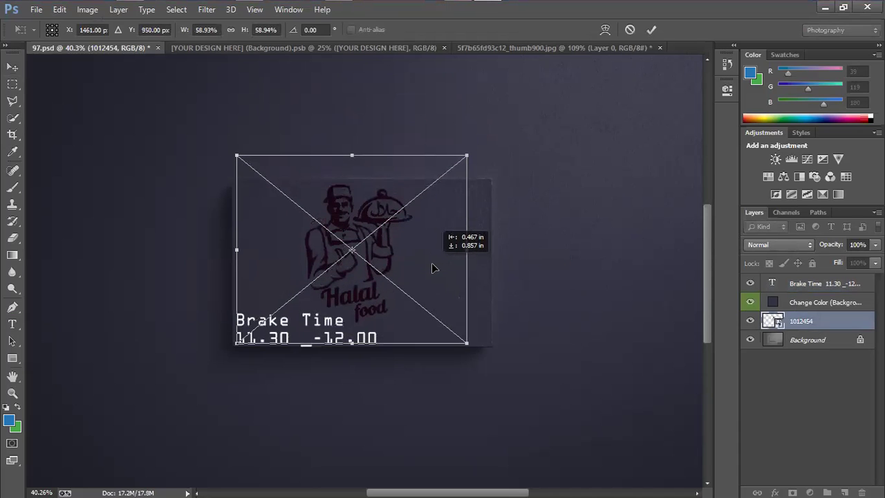
left_click(651, 30)
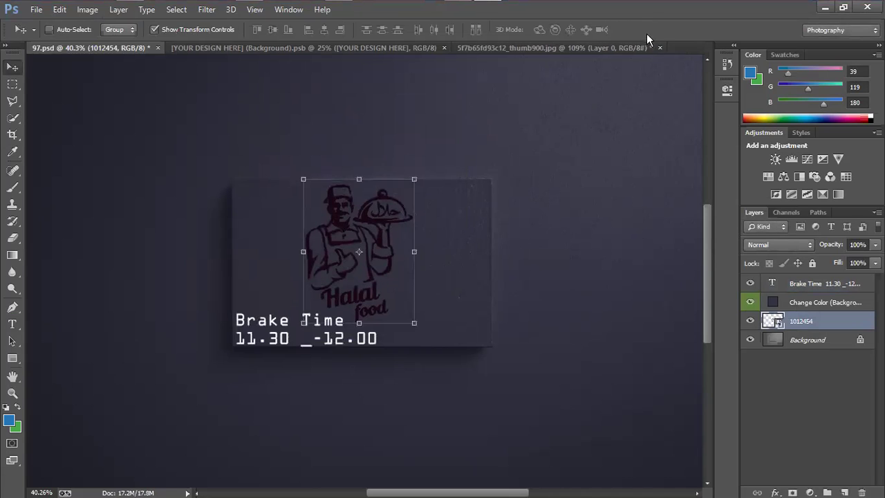
left_click(785, 341)
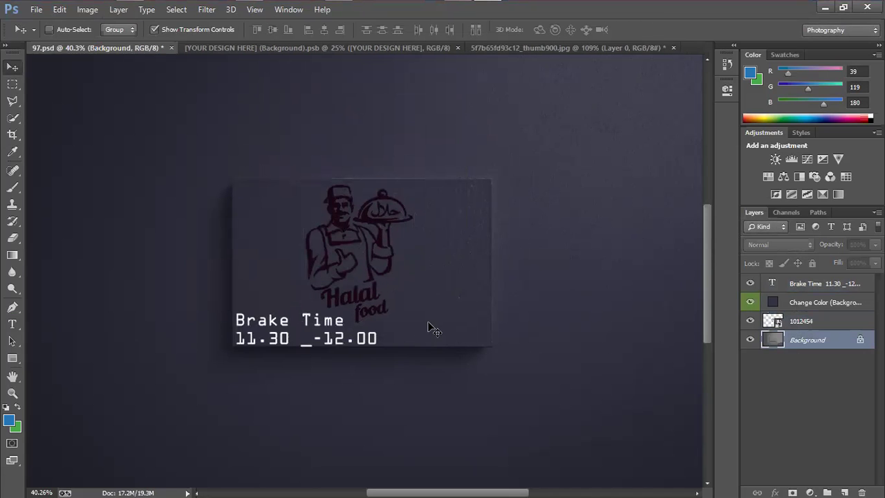
- Edit the notice's second line to read "11.30-12.00" without the underscore and space, and select the Background layer
scroll(412, 323, "down", 1)
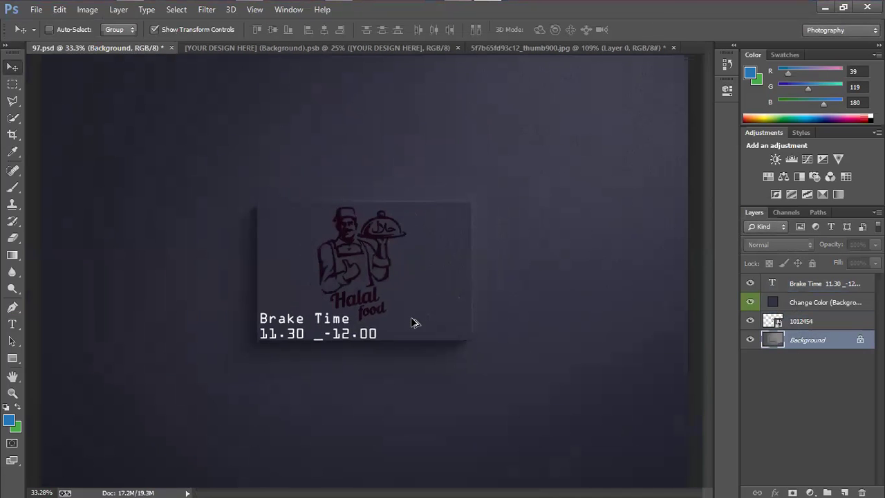
left_click(773, 285)
double_click(774, 285)
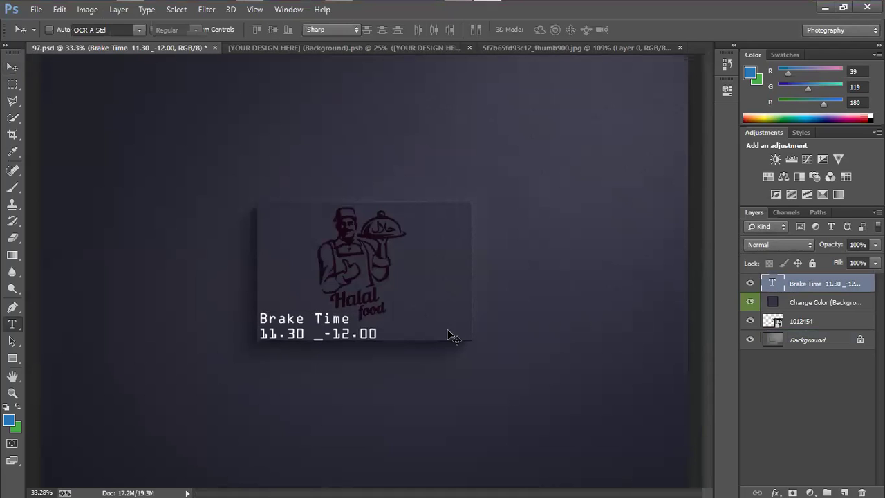
left_click(323, 336)
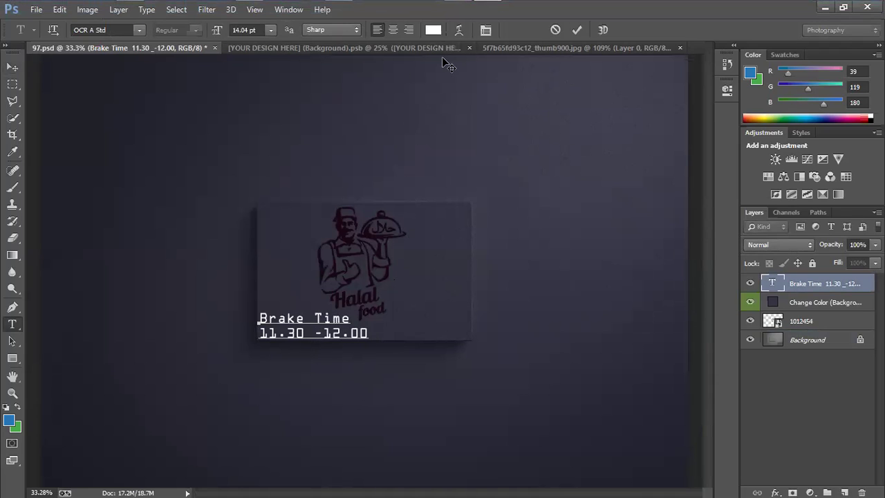
key("BackSpace")
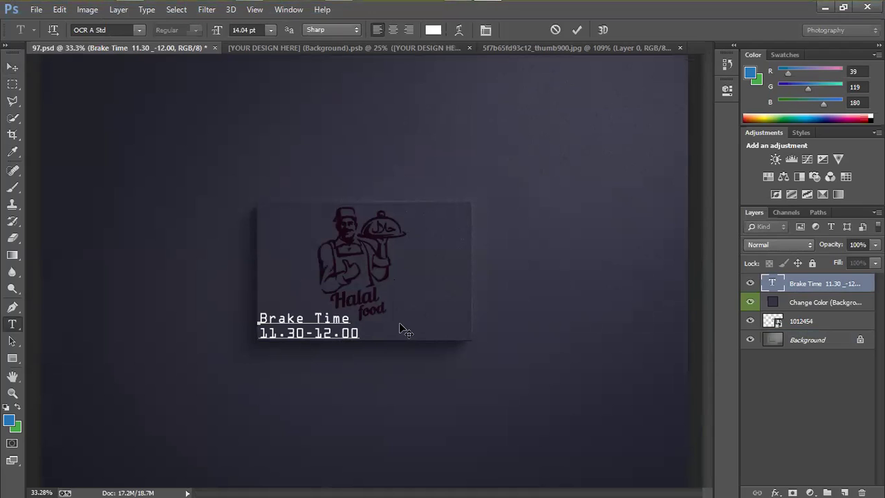
left_click(577, 31)
key("v")
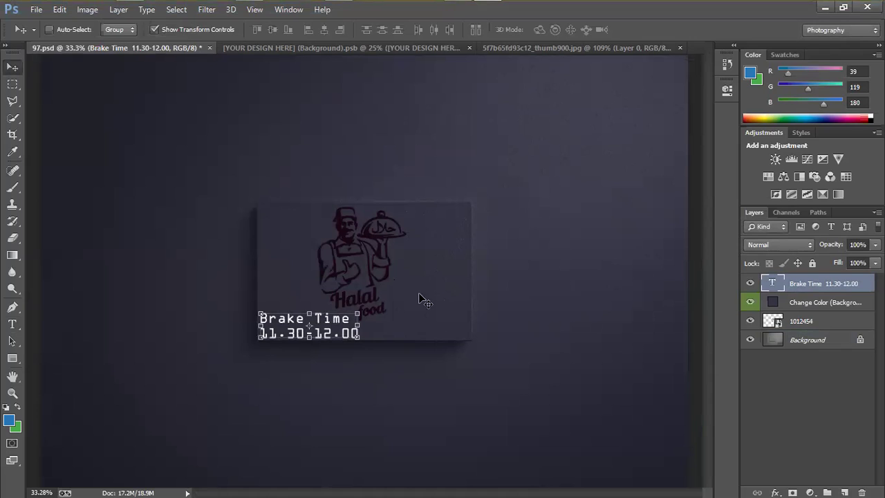
left_click(806, 303)
left_click(810, 341)
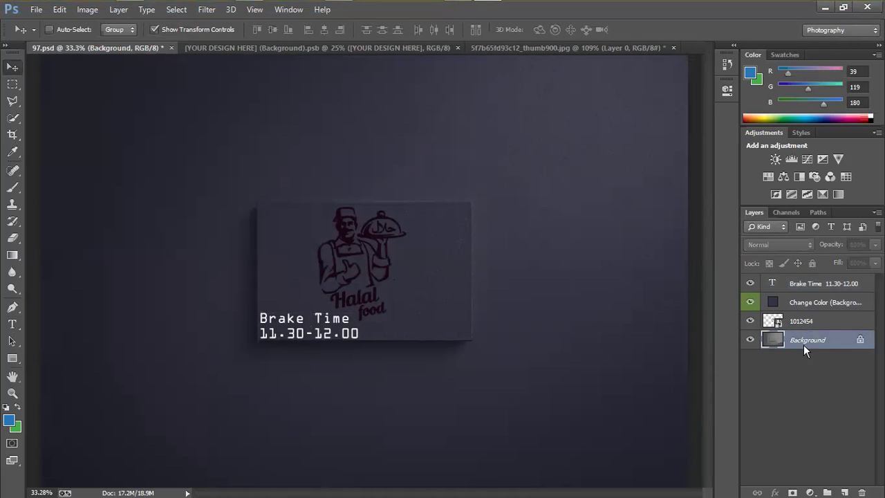
- Switch to WhatsApp, check the latest messages in the open group chat, and close the window
left_click(131, 9)
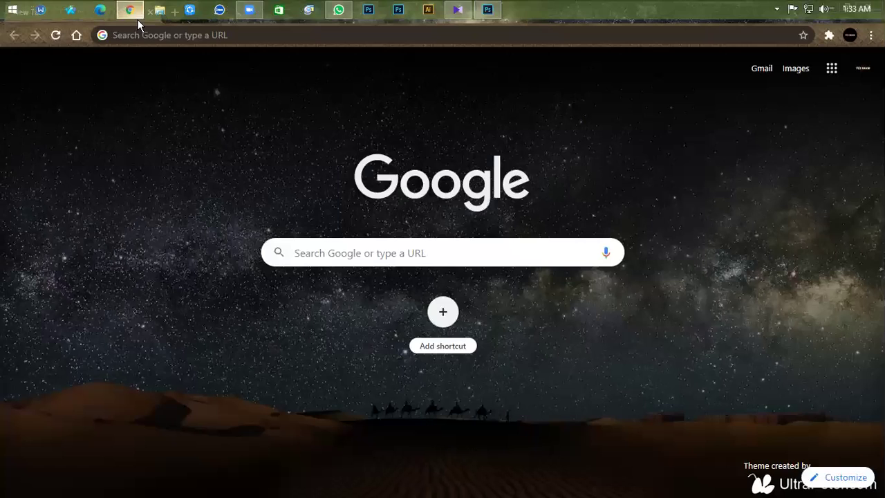
left_click(338, 10)
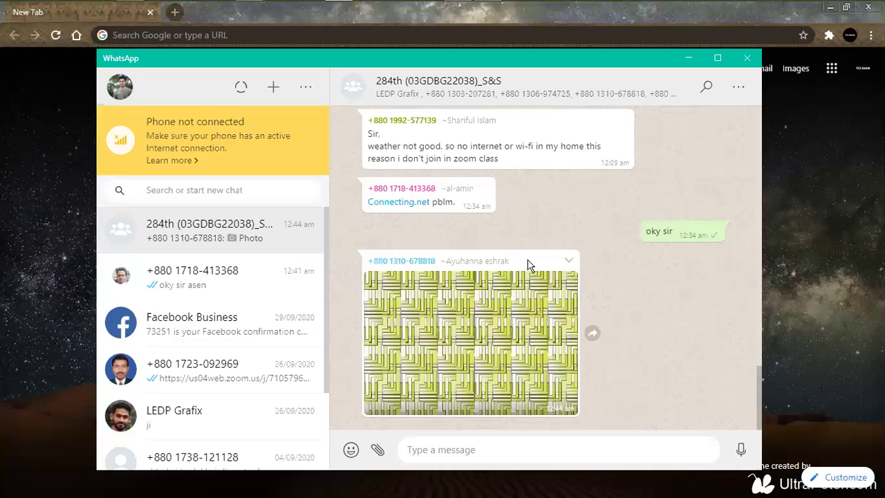
scroll(540, 260, "up", 5)
scroll(546, 262, "down", 5)
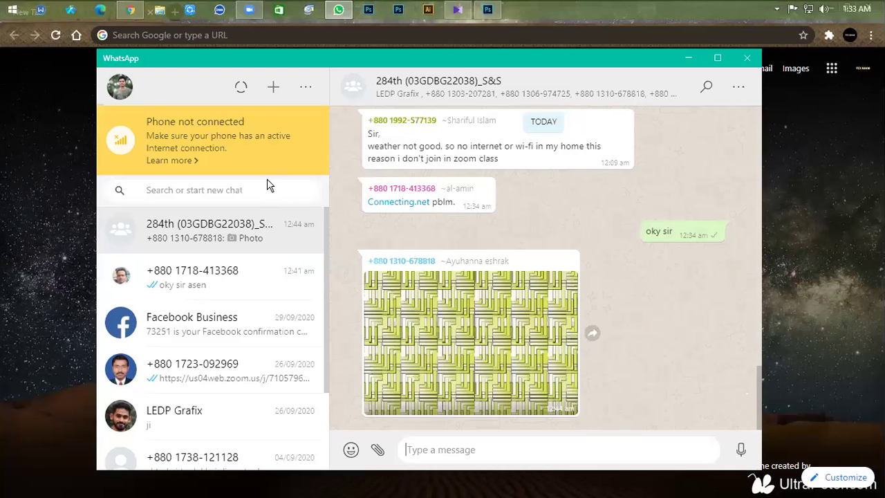
left_click(747, 58)
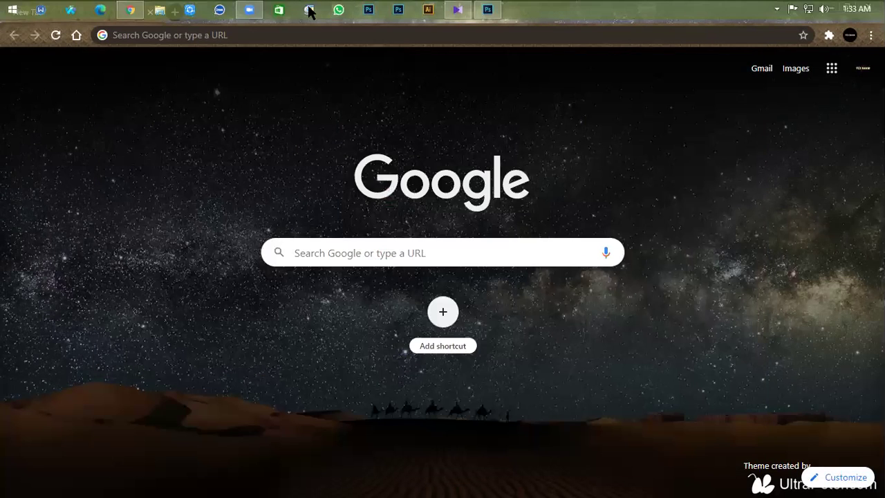
left_click(339, 14)
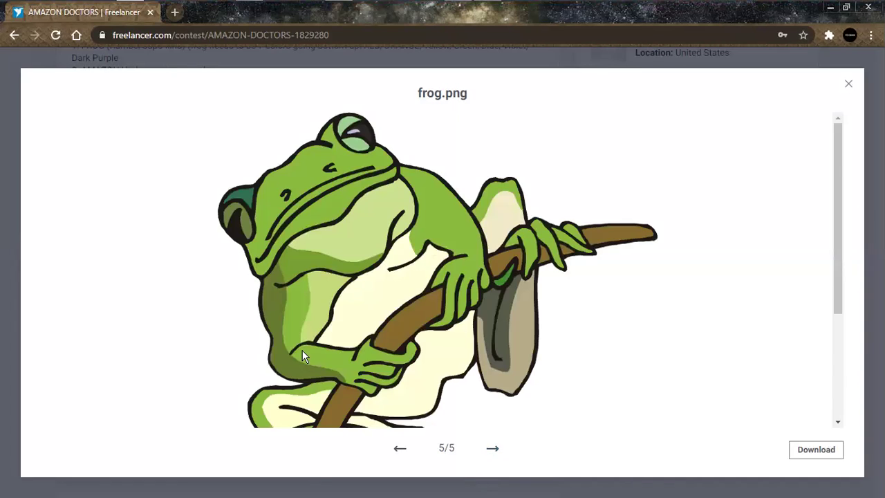
- Examine the attached frog.png reference on the AMAZON DOCTORS contest page and close its preview
scroll(302, 350, "down", 5)
scroll(301, 364, "up", 5)
left_click(849, 85)
scroll(121, 139, "up", 3)
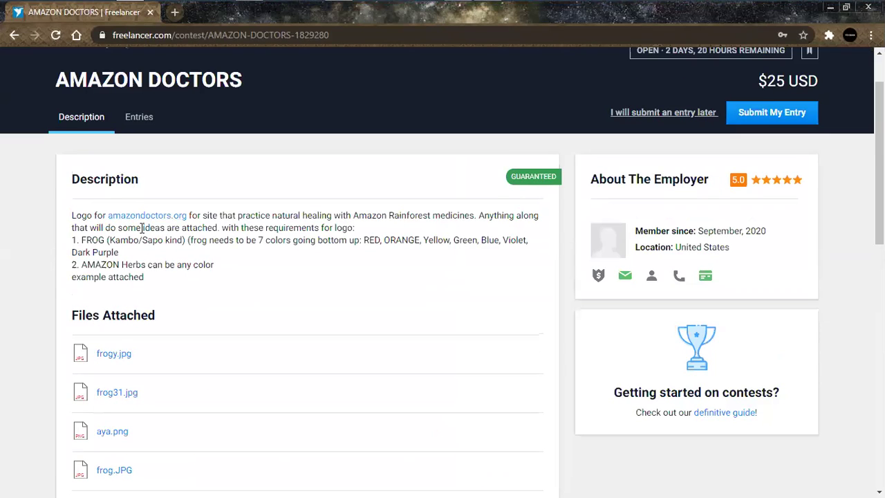
- Open the amazondoctors.org website linked in the contest brief, and close its tab
left_click(136, 215)
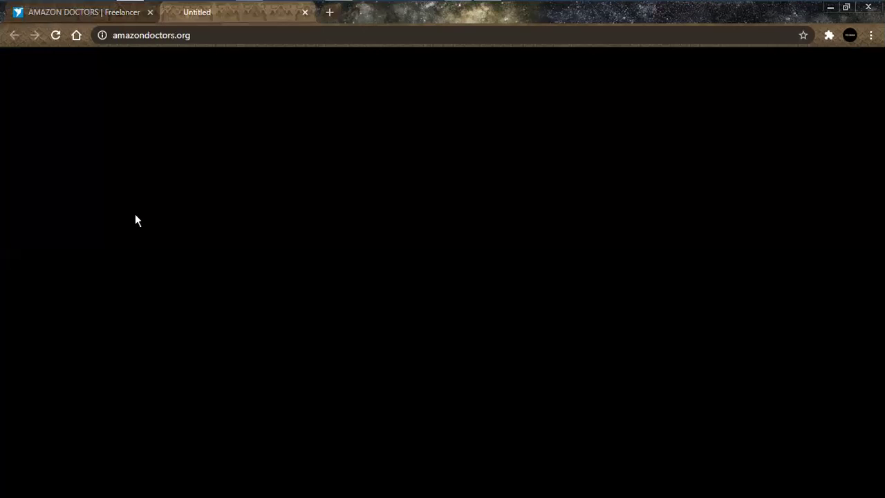
left_click(276, 328)
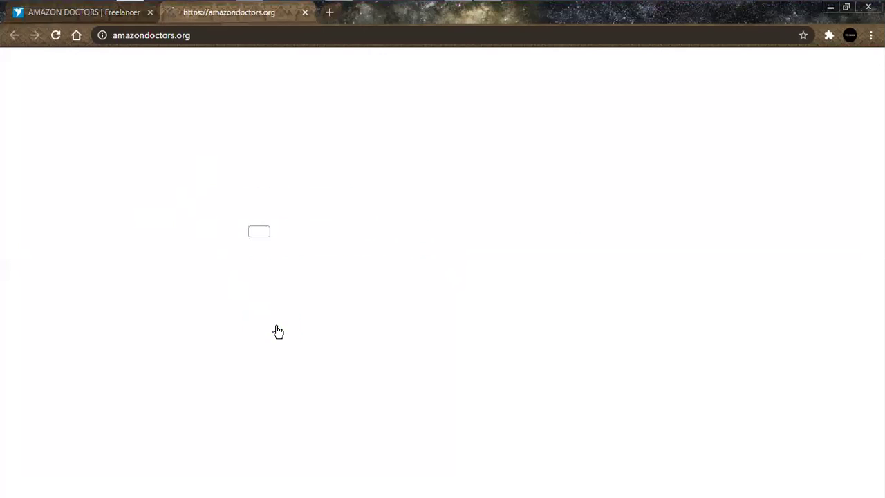
middle_click(228, 13)
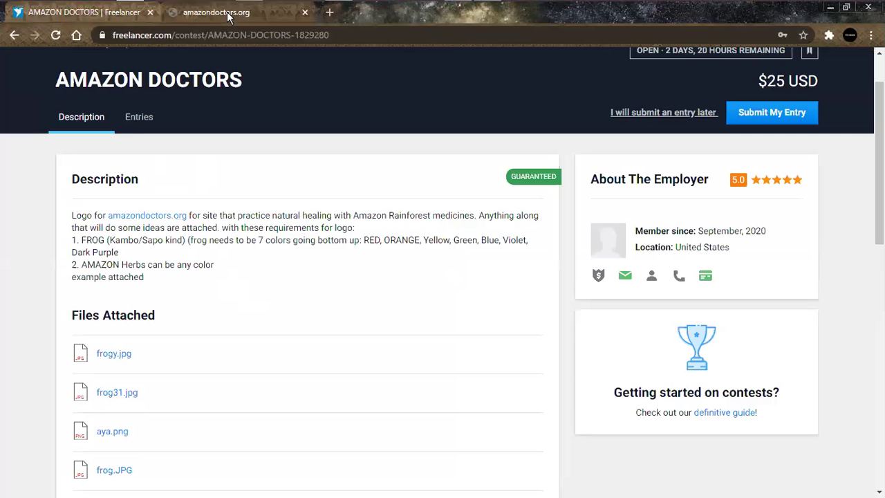
- Examine the submitted entries and clarification board of the AMAZON DOCTORS contest, and return to its description
left_click(132, 124)
scroll(252, 235, "down", 2)
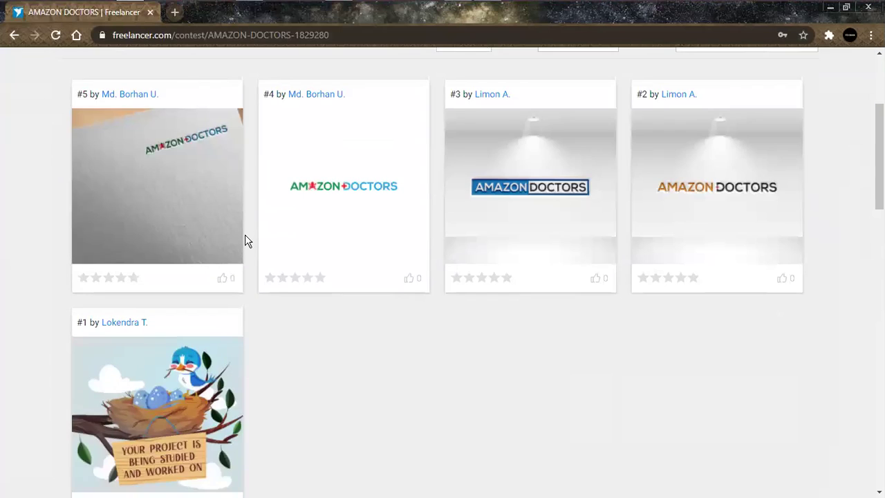
scroll(245, 236, "down", 1)
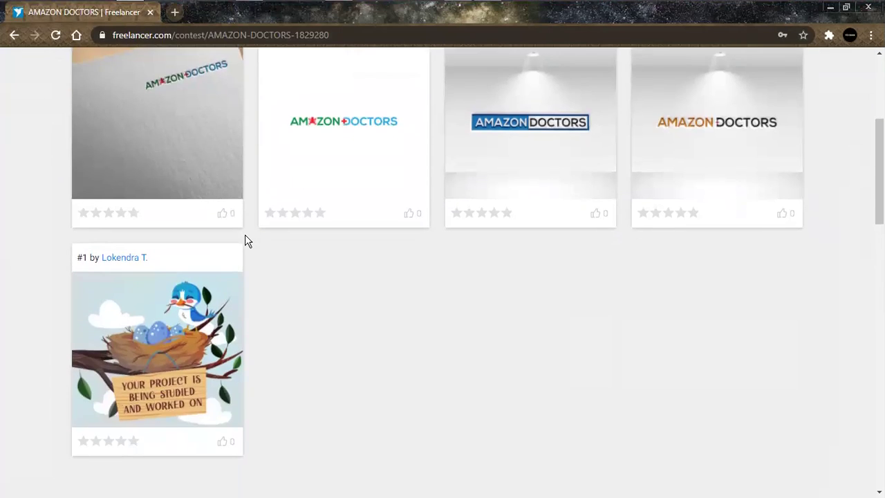
scroll(244, 239, "down", 4)
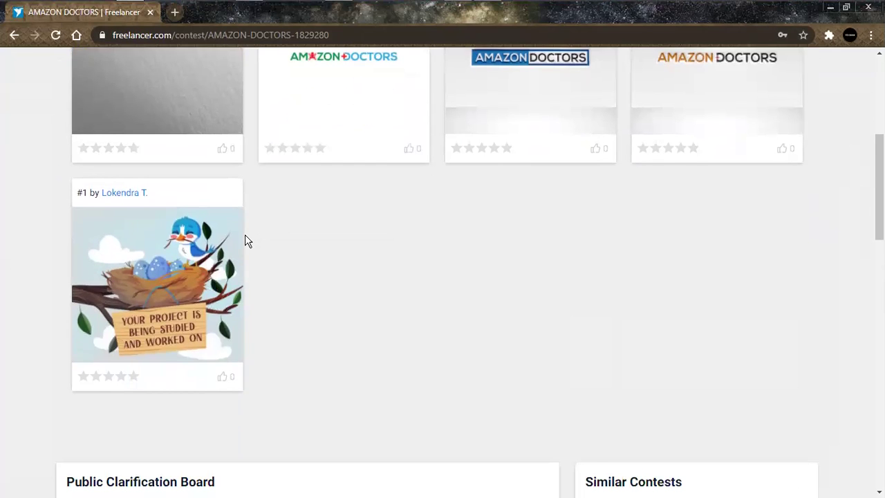
scroll(245, 234, "down", 1)
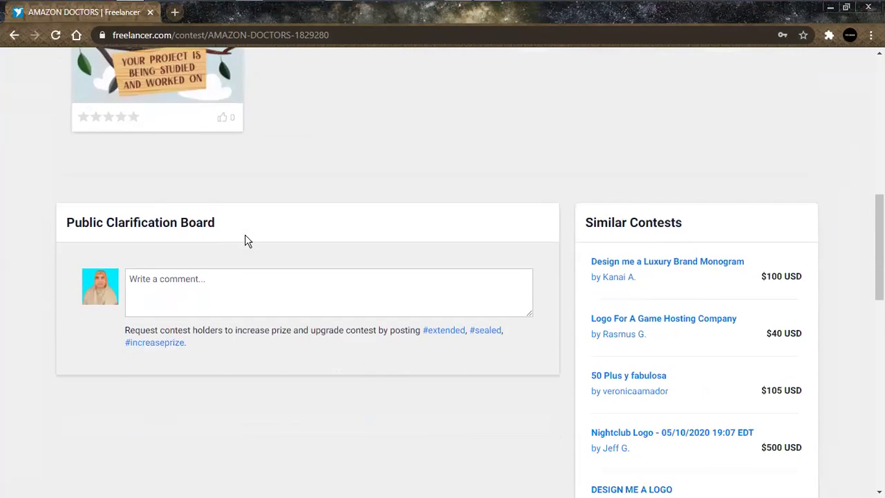
scroll(245, 235, "down", 2)
scroll(245, 235, "down", 2)
scroll(244, 235, "up", 2)
scroll(245, 235, "up", 3)
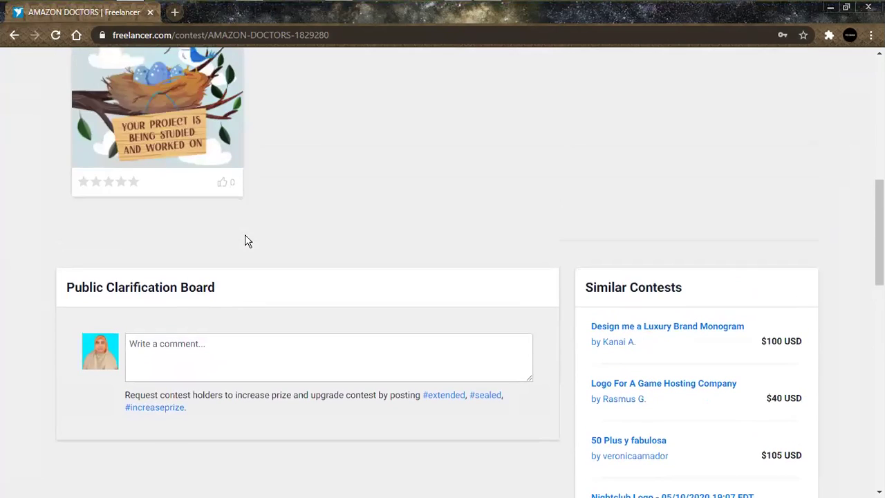
scroll(245, 235, "up", 2)
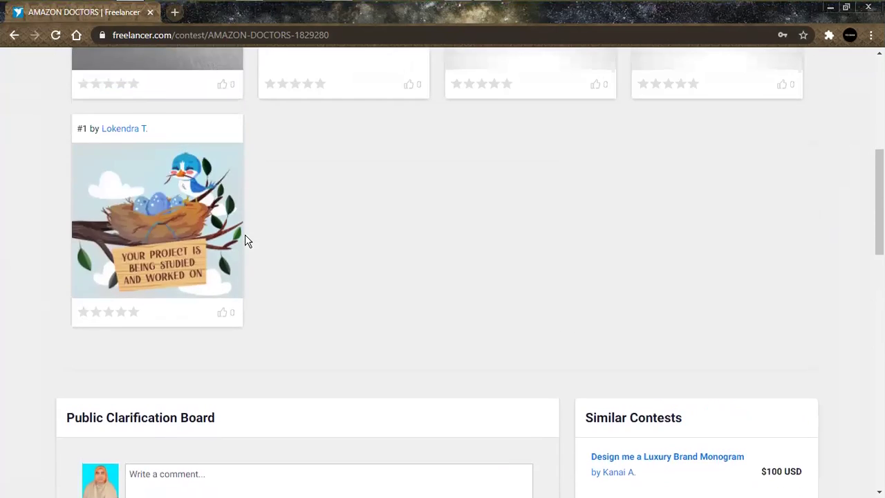
scroll(245, 235, "up", 1)
scroll(245, 240, "up", 5)
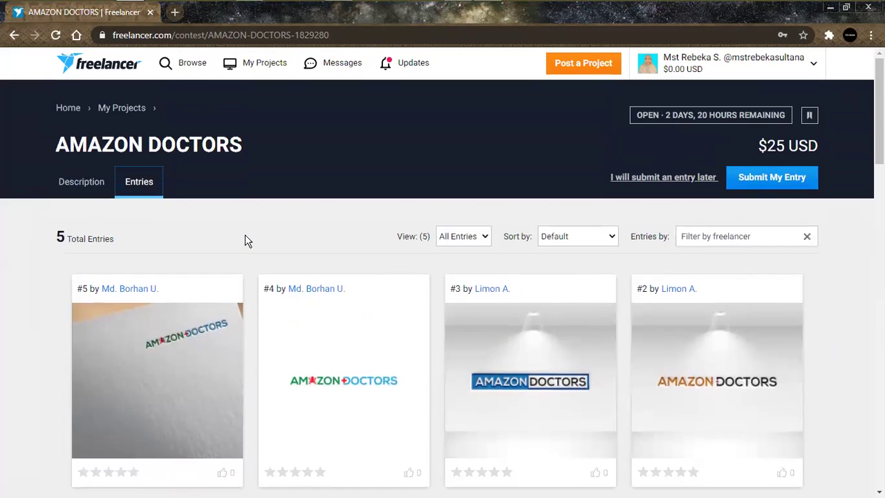
left_click(245, 240)
left_click(73, 184)
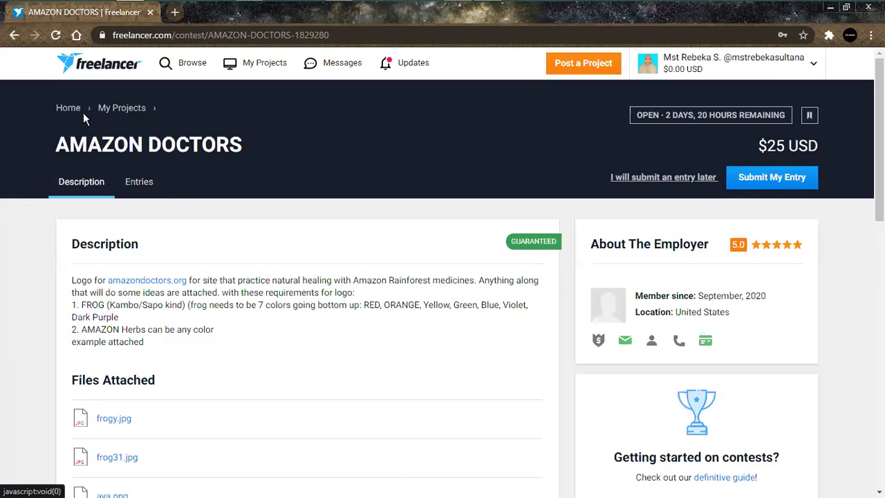
- Open the Freelancer dashboard and review the recent projects and the news feed
left_click(102, 70)
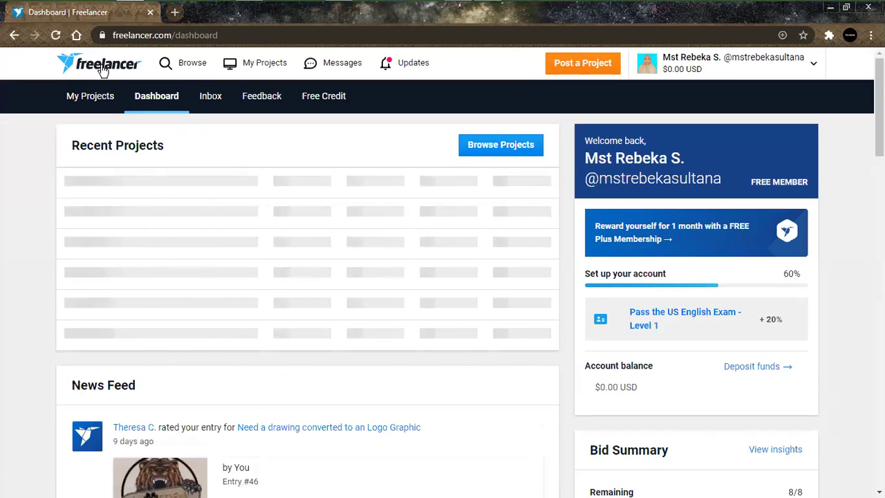
scroll(102, 79, "down", 1)
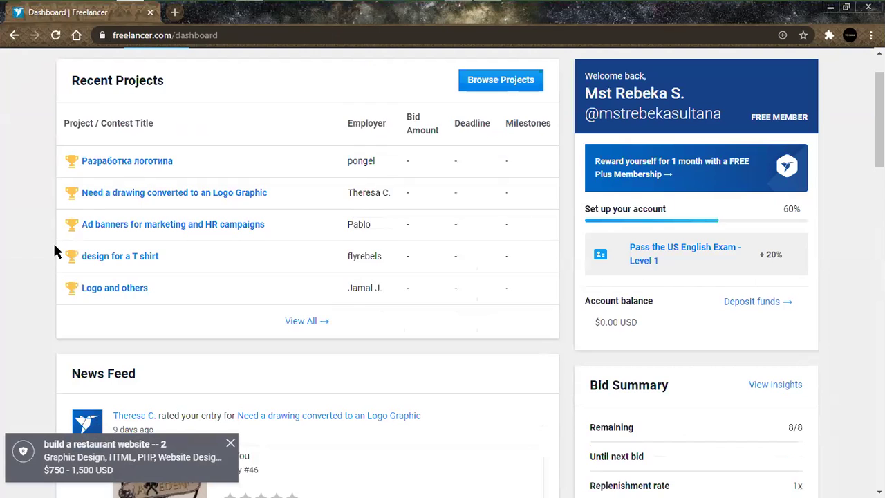
scroll(82, 225, "down", 3)
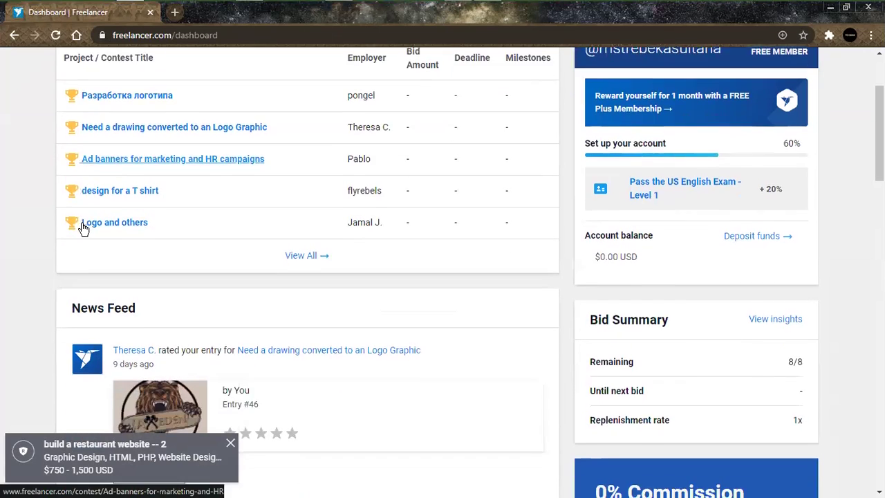
scroll(81, 223, "down", 3)
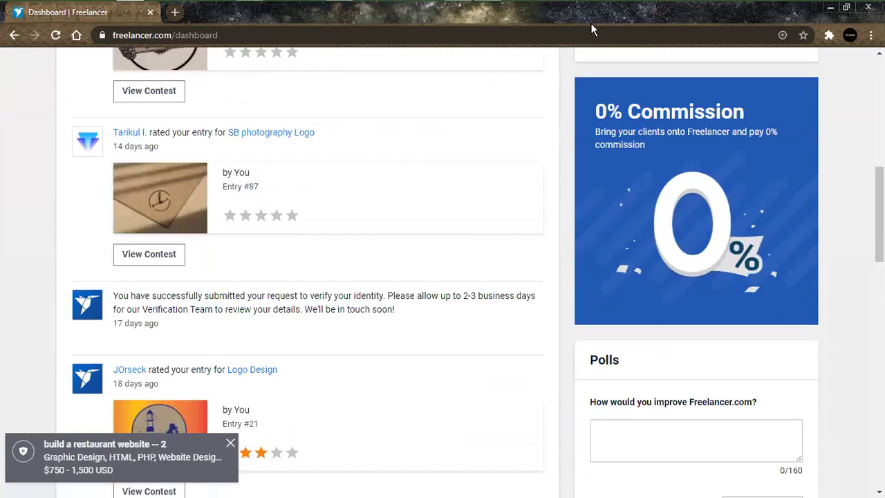
scroll(591, 27, "down", 3)
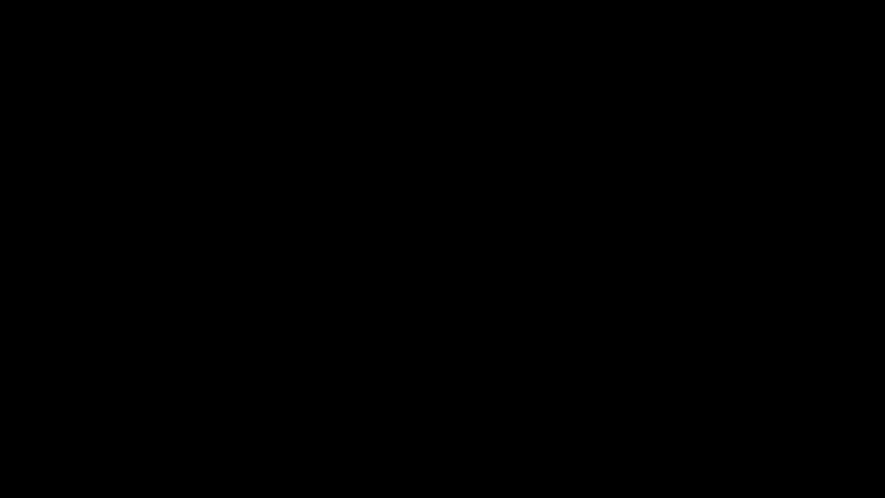
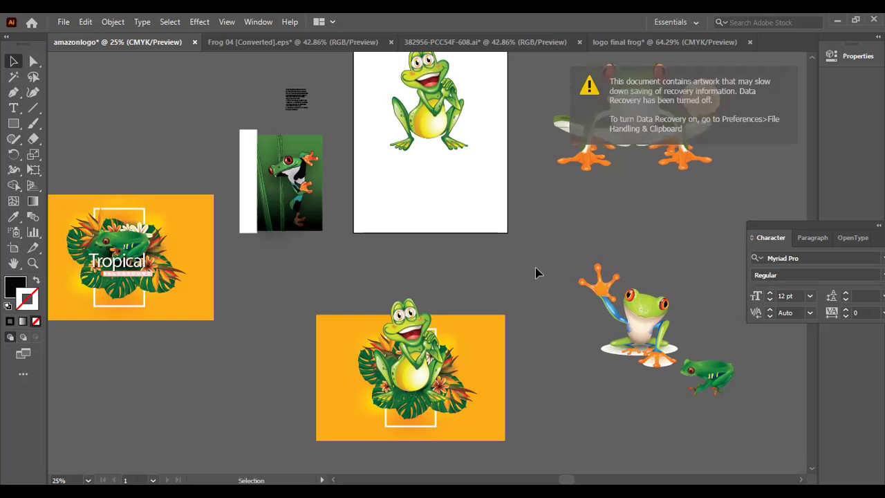
- Switch to Illustrator and look through the artwork in the amazonlogo, Frog 04, 382956-PCC54F-608.ai and logo final frog documents
left_click_drag(519, 273, 541, 300)
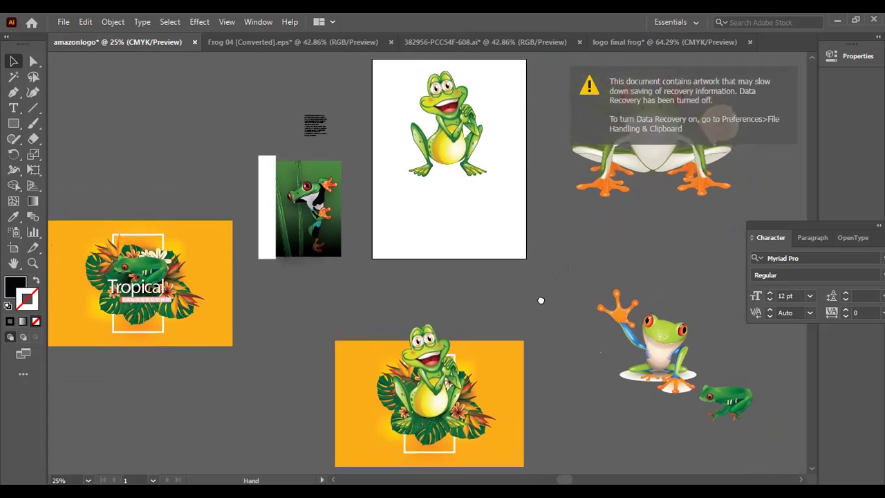
left_click(294, 42)
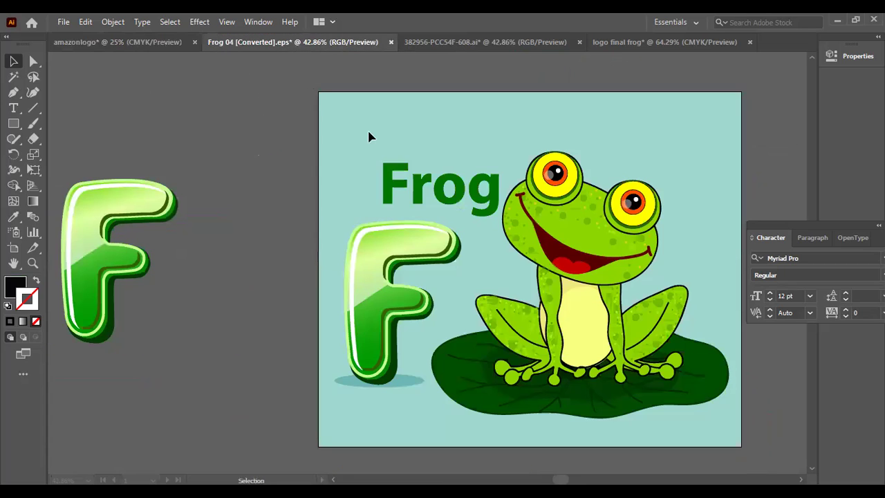
left_click_drag(775, 164, 714, 149)
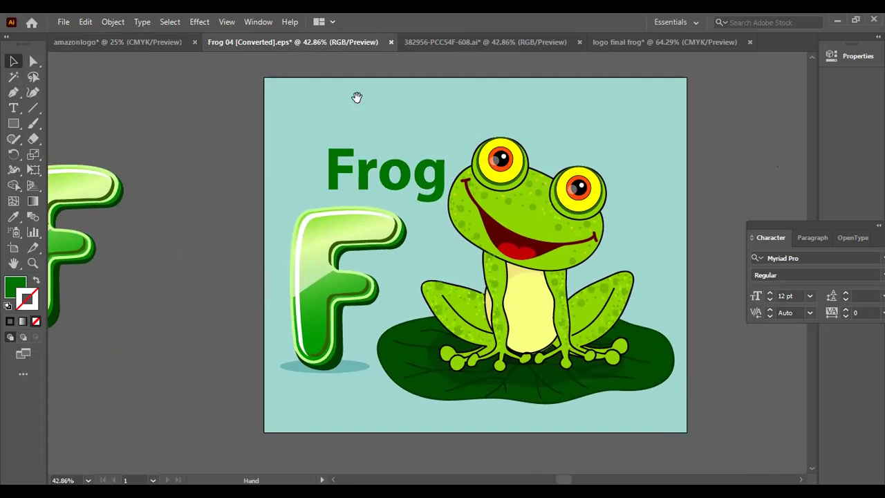
left_click(489, 41)
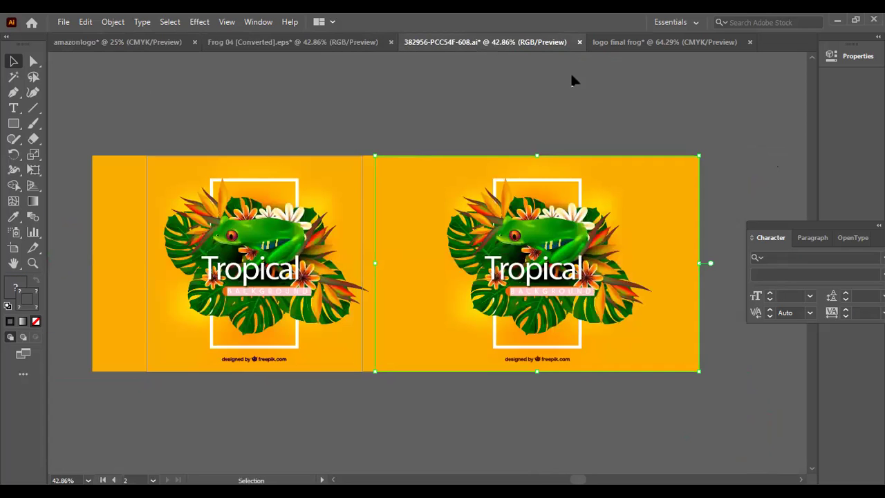
left_click(635, 43)
key("space")
mouse_move(609, 194)
left_mouse_down()
mouse_move(588, 201)
mouse_move(610, 208)
left_mouse_up()
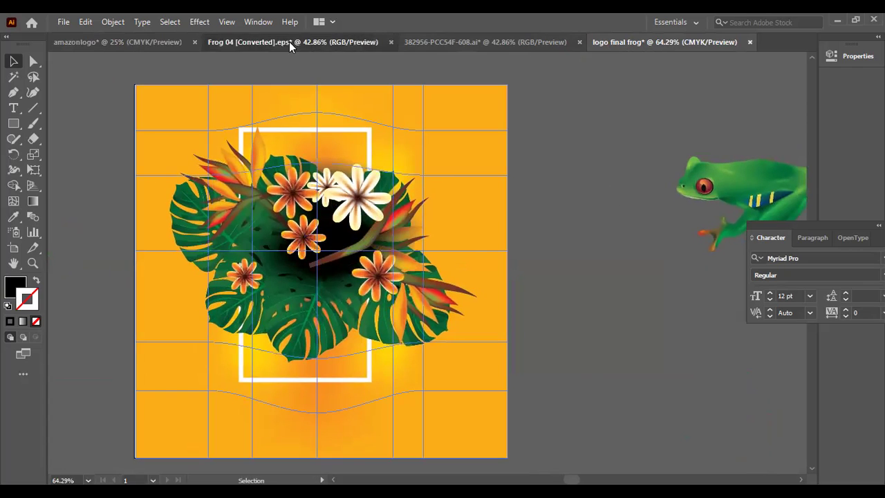
- Copy the cartoon frog from the Frog 04 document into logo final frog and bring it to the front
left_click(290, 42)
left_click(515, 229)
left_click_drag(515, 228, 626, 44)
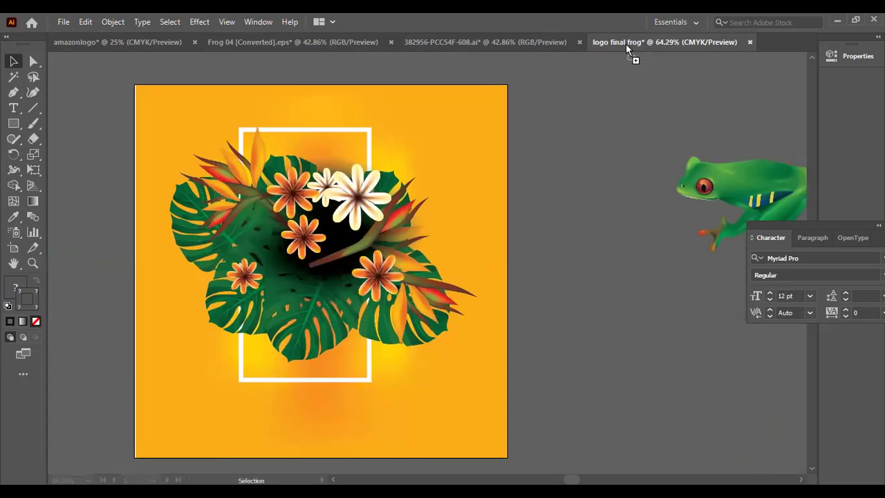
left_click_drag(571, 191, 579, 184)
right_click(577, 180)
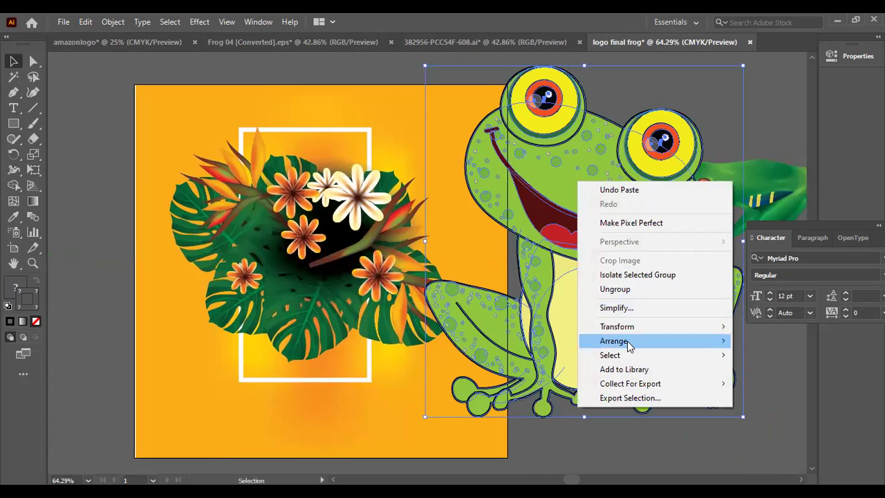
mouse_move(627, 341)
left_click(470, 341)
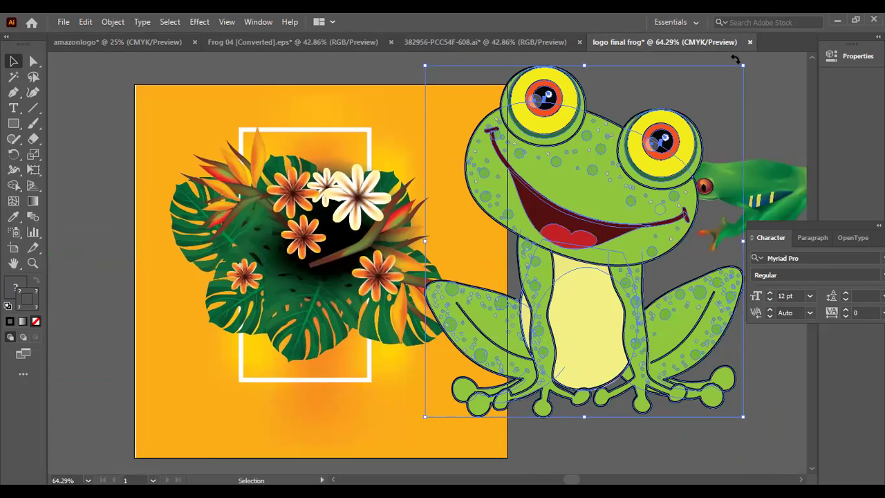
- Scale the cartoon frog down to about half size and place it over the tropical leaves and white frame
left_click_drag(741, 65, 707, 103)
left_click(707, 104)
left_click_drag(609, 208, 352, 192)
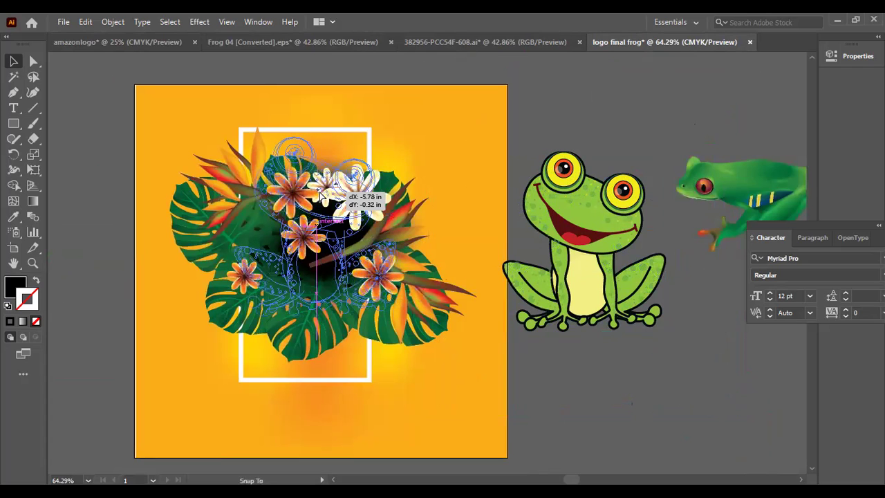
left_click(590, 92)
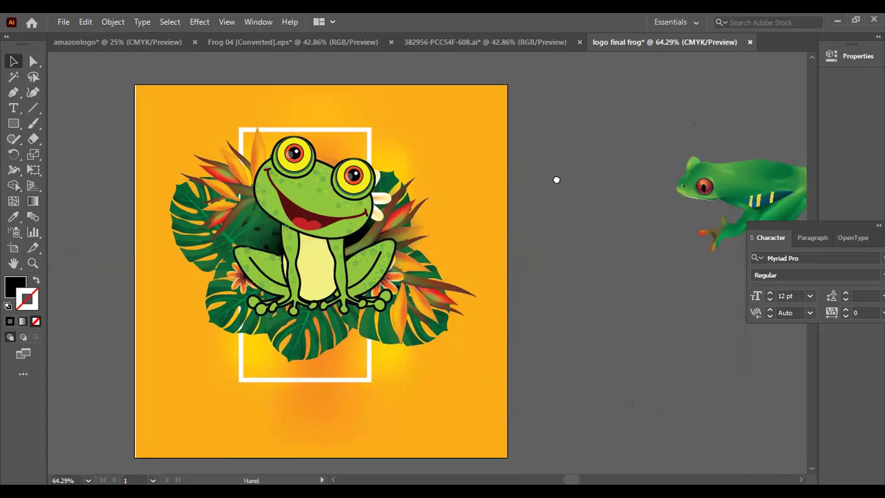
left_click_drag(558, 180, 603, 210)
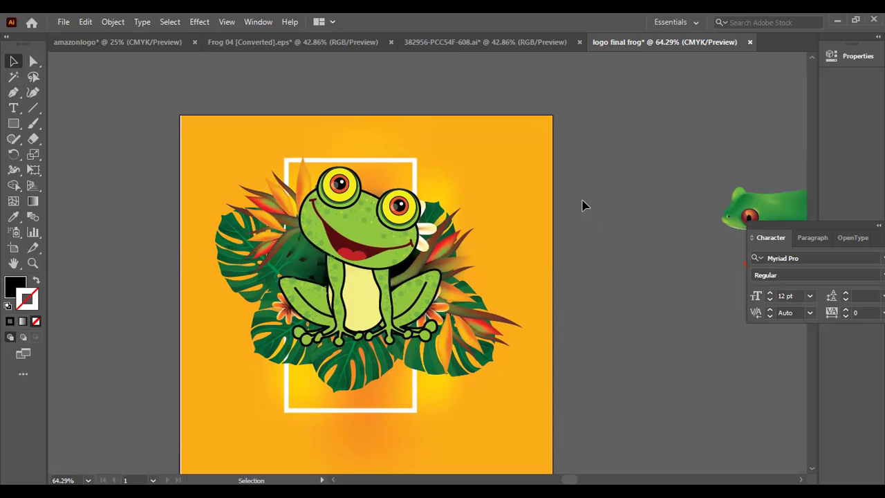
scroll(583, 204, "down", 1)
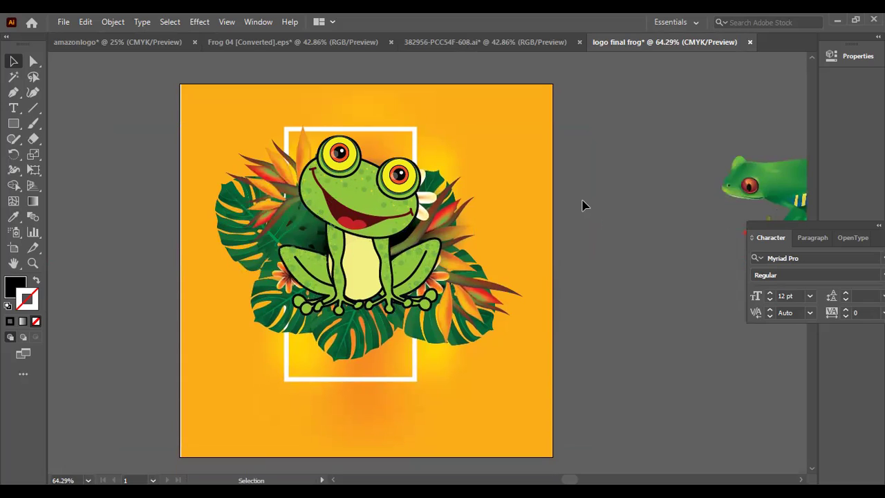
- Switch to the Frog 04 document and bring the spare glossy letter F beside the artboard into view
scroll(583, 205, "up", 1)
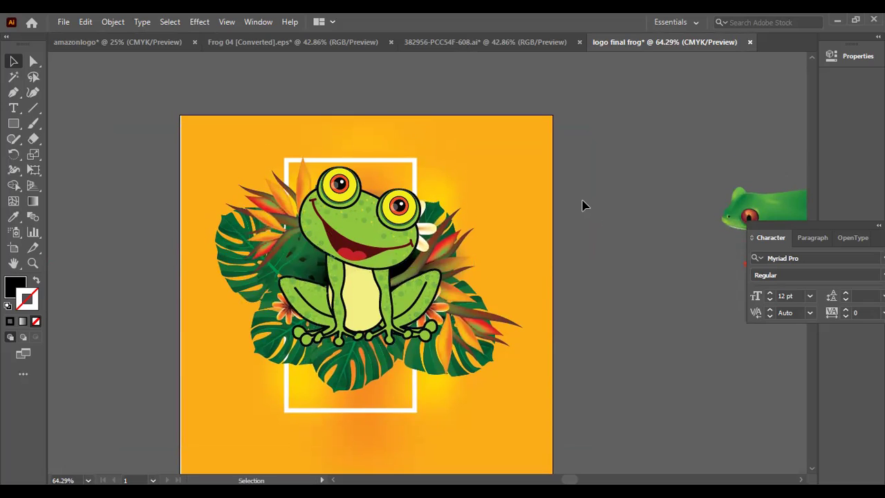
left_click(266, 43)
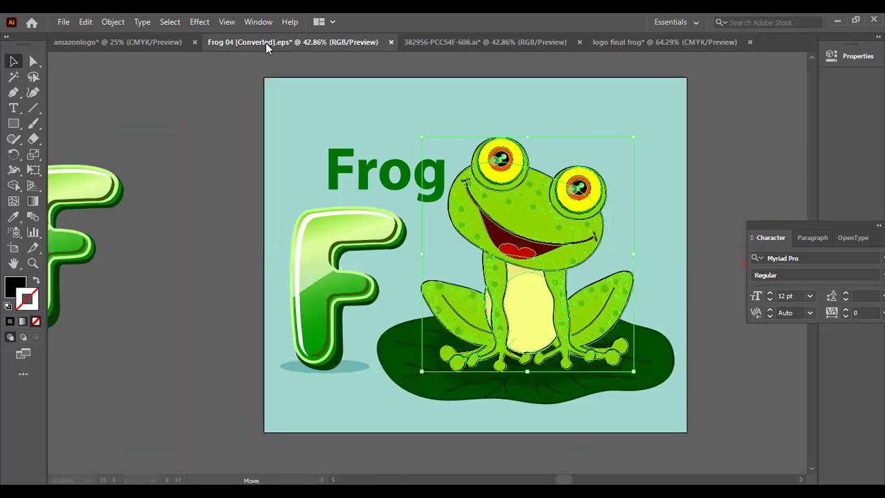
left_click(201, 142)
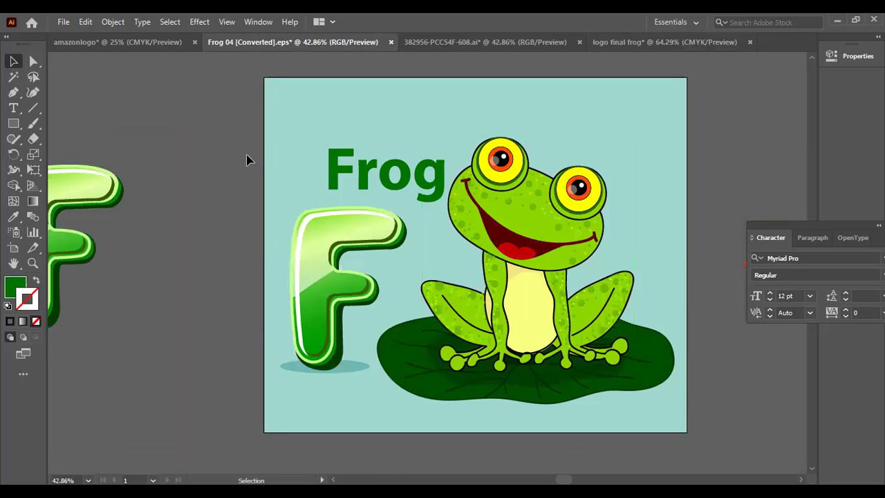
key("space")
left_click_drag(217, 164, 289, 146)
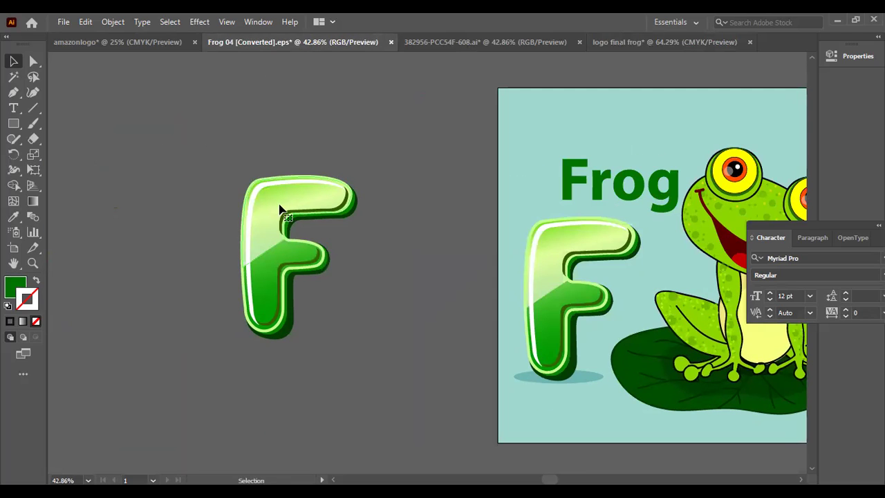
left_click(280, 208)
left_click(434, 286)
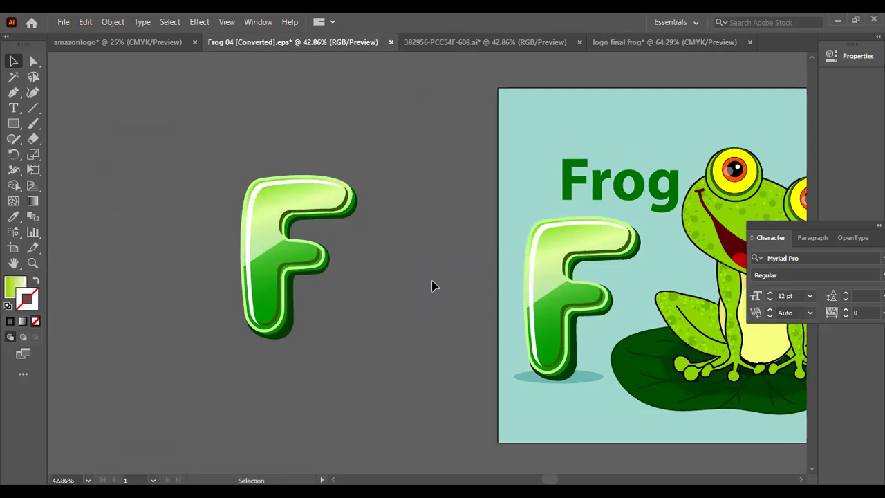
- Move the translucent highlight and the green gradient face off the spare letter F to separate its layers
left_click_drag(269, 217, 162, 133)
left_click(352, 282)
left_click(269, 208)
left_click_drag(270, 207, 109, 246)
left_click(387, 271)
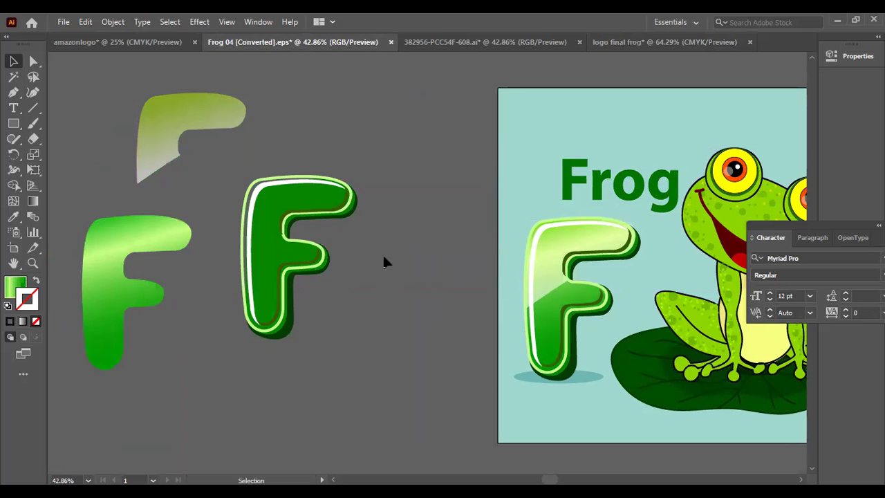
- Pull the two solid green bases, the white highlight line and the light green outline of the letter F apart
left_click_drag(276, 235, 409, 316)
left_click_drag(274, 208, 418, 113)
left_click(267, 227)
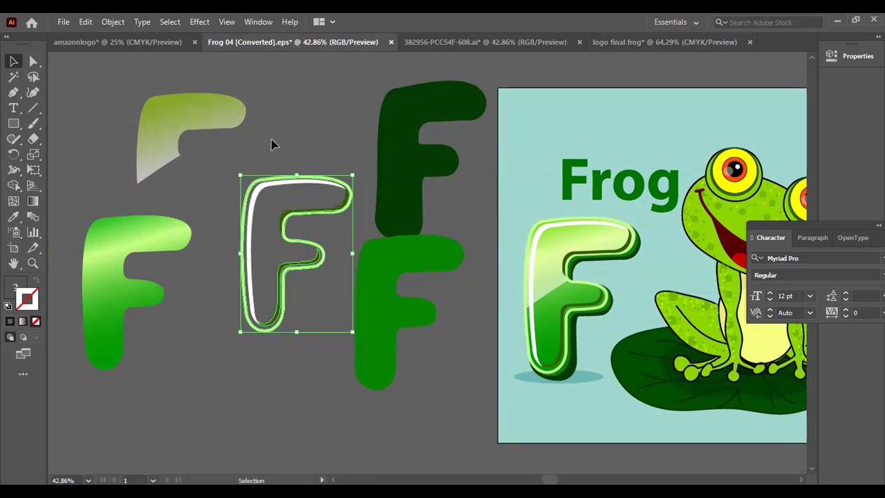
left_click(272, 143)
left_click(267, 192)
left_click_drag(267, 192, 336, 93)
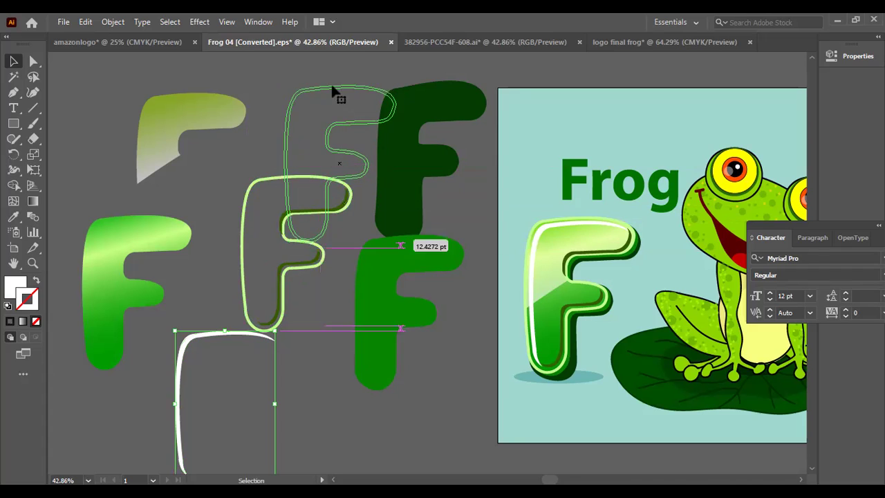
left_click(242, 188)
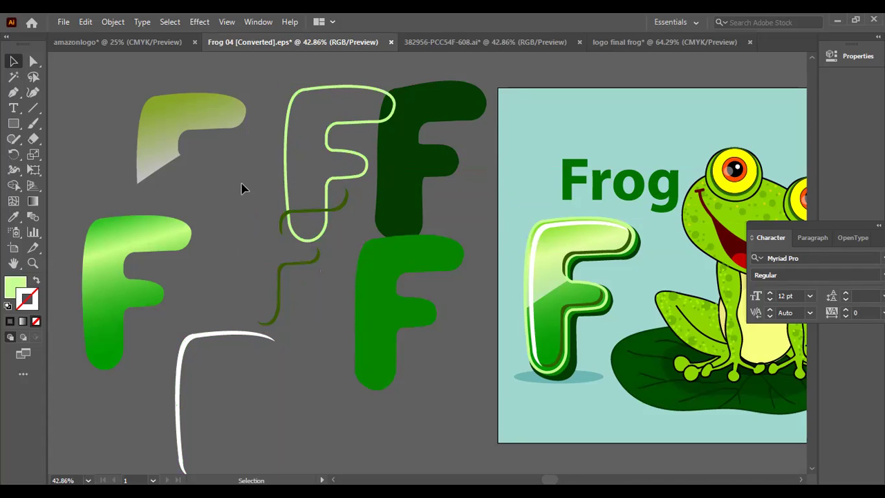
- Undo all the moves of the letter F's pieces to reassemble the letter
key("ctrl+z")
key("ctrl+z")
key("ctrl+z")
key("ctrl+z")
key("ctrl+z")
key("ctrl+z")
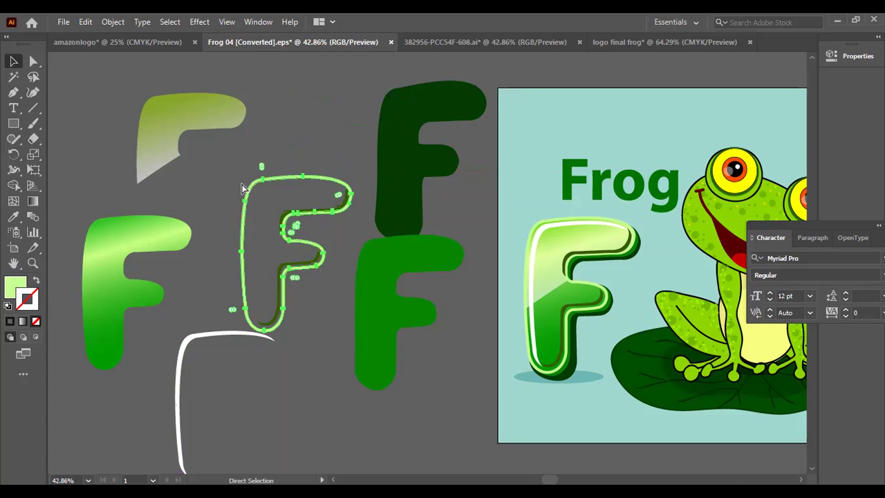
key("ctrl+z")
key("ctrl+z")
key("ctrl+z")
key("ctrl+z")
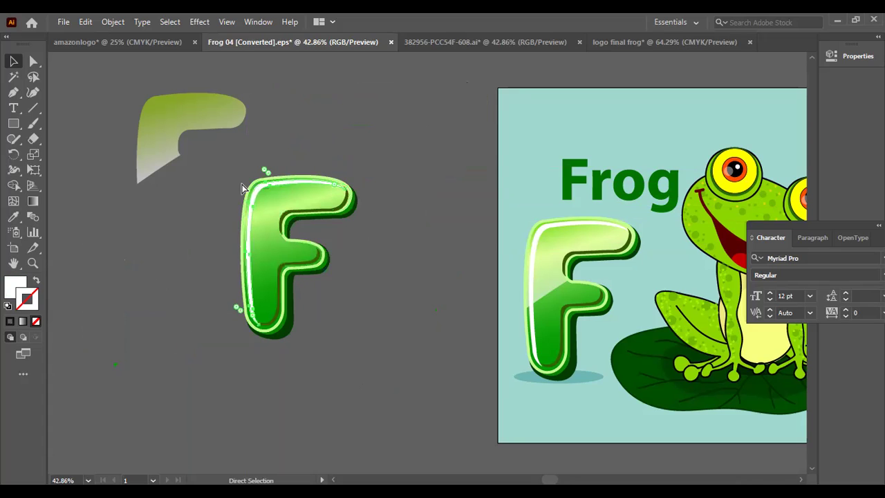
left_click(196, 167)
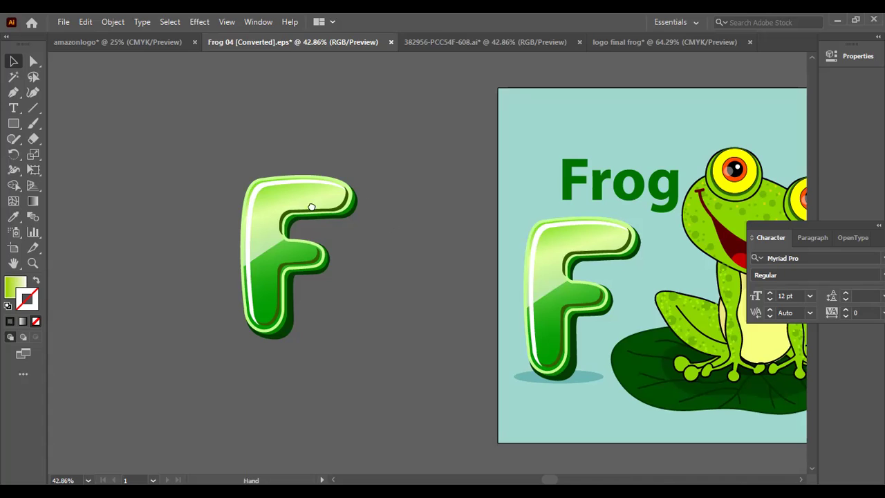
- Delete the spare glossy letter F beside the artboard in the Frog 04 document
left_click_drag(437, 217, 344, 194)
left_click_drag(287, 211, 259, 198)
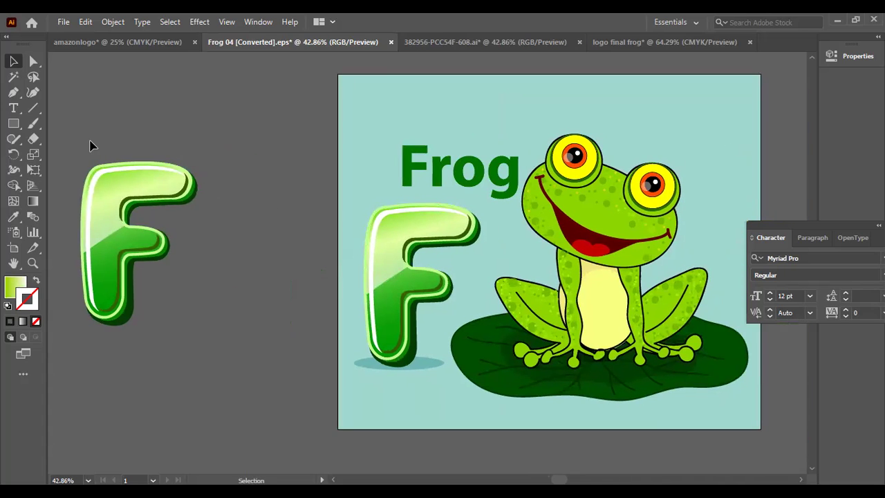
left_click(173, 224)
key("Delete")
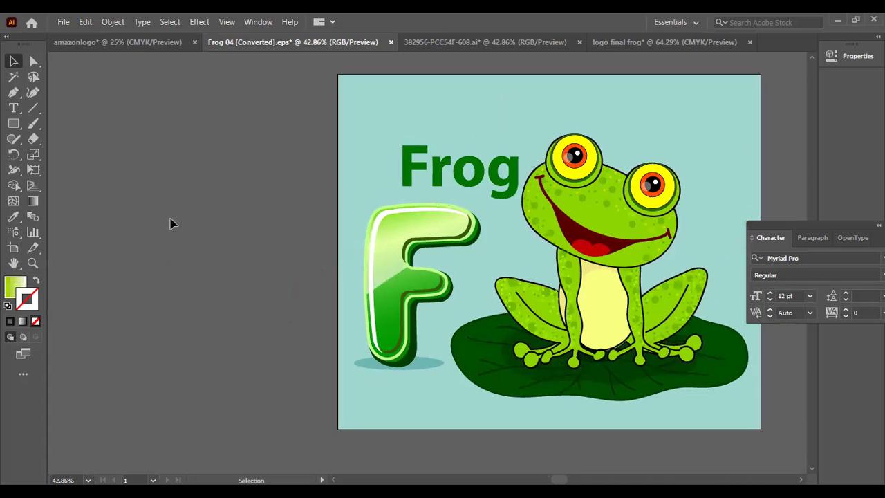
left_click_drag(253, 224, 168, 234)
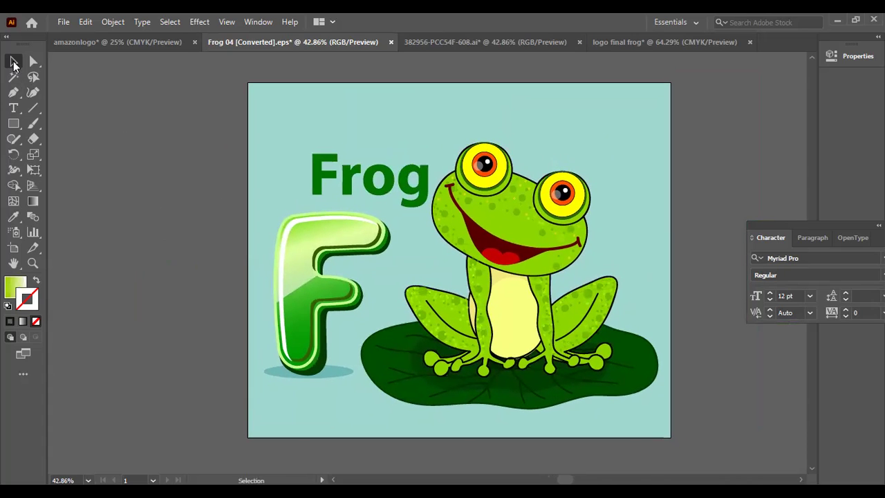
left_click(14, 63)
left_click(503, 211)
left_click(742, 194)
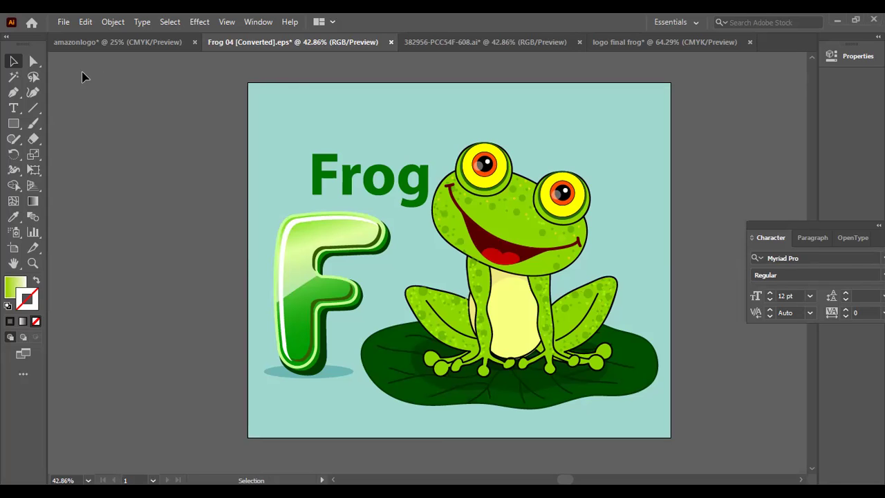
- Start opening a file and browse to the tshirt folder inside Freepik on Local Disk (D:)
left_click(65, 21)
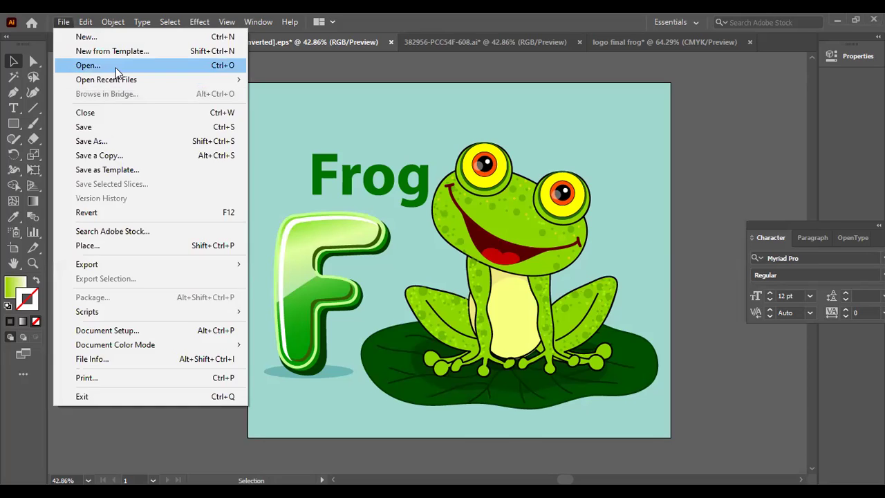
left_click(114, 67)
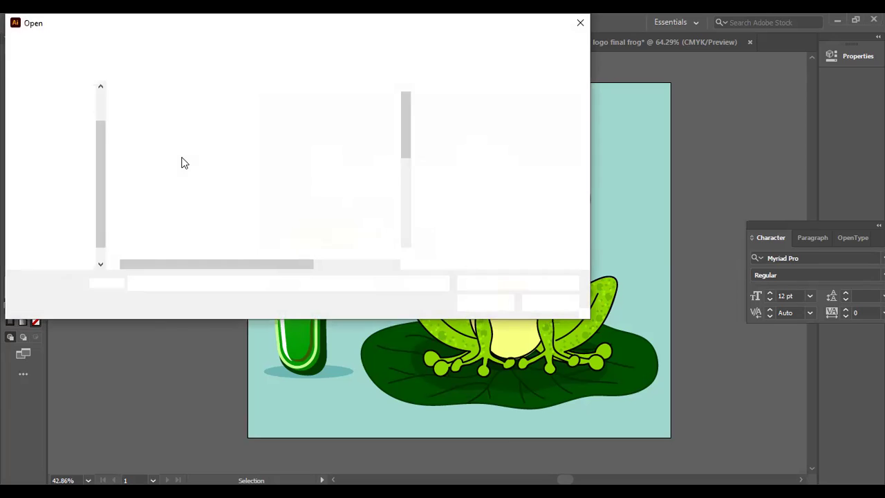
scroll(93, 194, "up", 3)
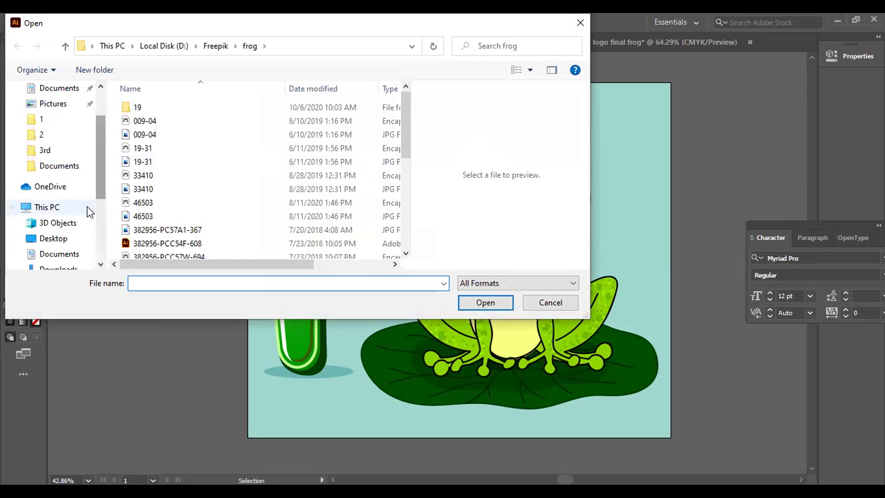
scroll(97, 190, "down", 3)
left_click(62, 233)
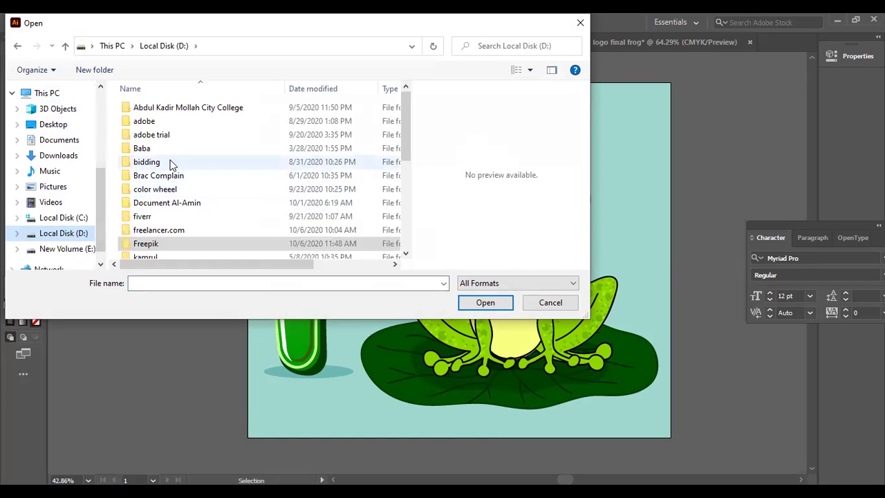
scroll(171, 165, "down", 3)
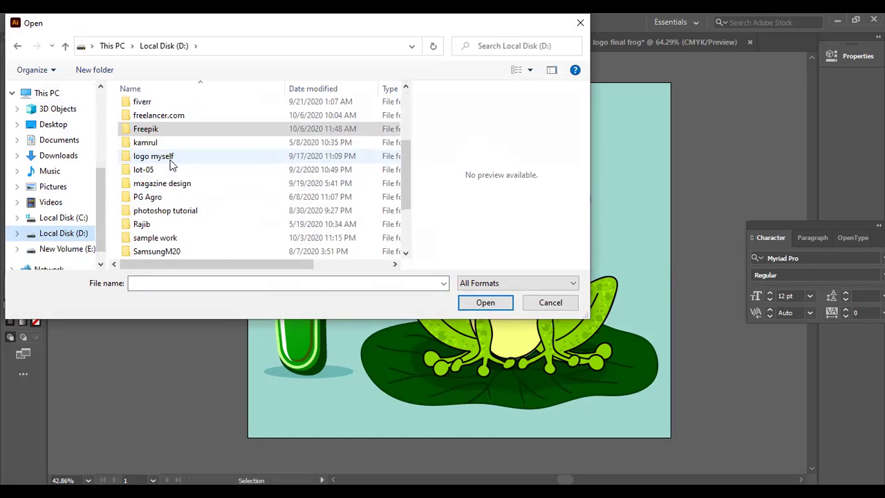
double_click(160, 130)
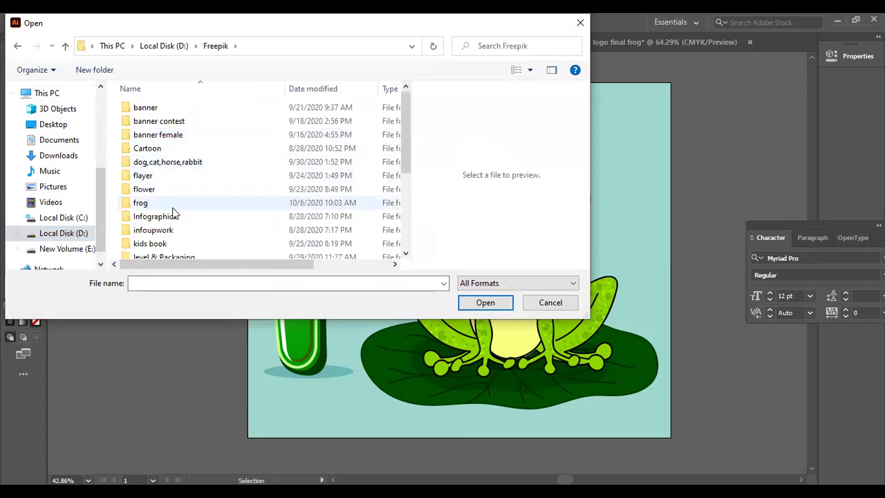
scroll(178, 144, "down", 2)
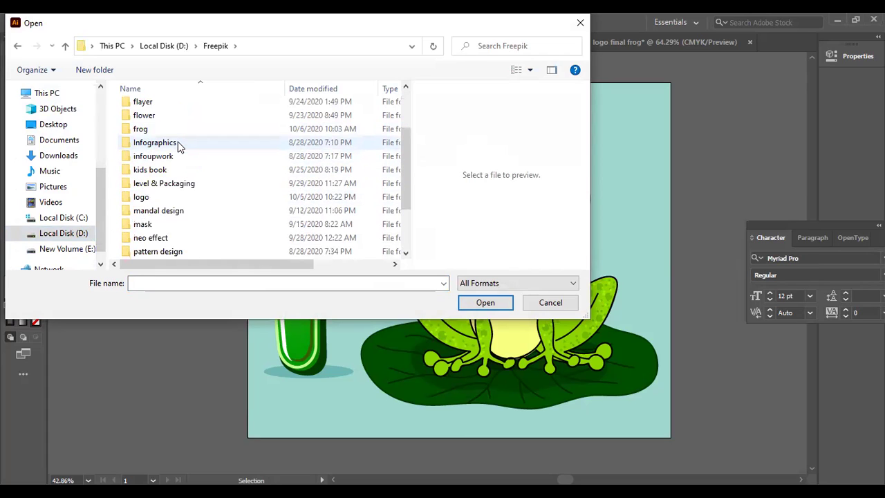
scroll(178, 146, "down", 1)
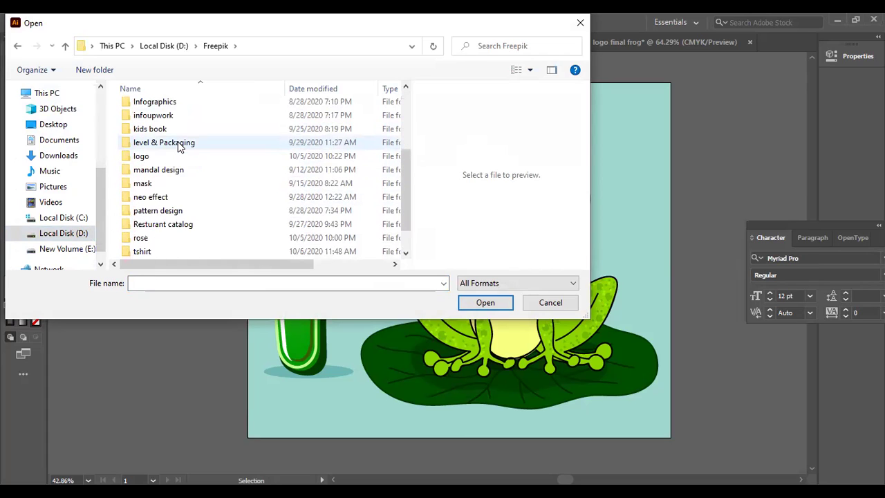
scroll(180, 147, "down", 1)
double_click(142, 224)
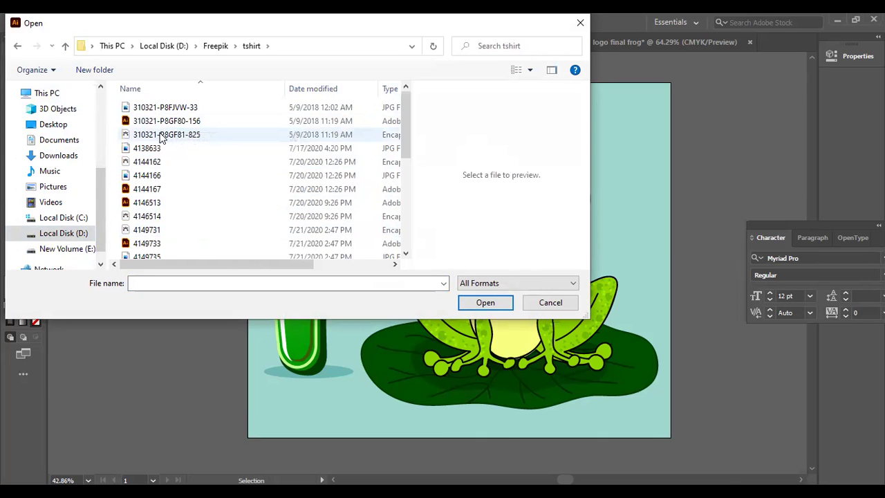
- Preview several T-shirt mockup files in the tshirt folder and open the polo shirt file 4173045.eps
left_click(160, 136)
left_click(166, 108)
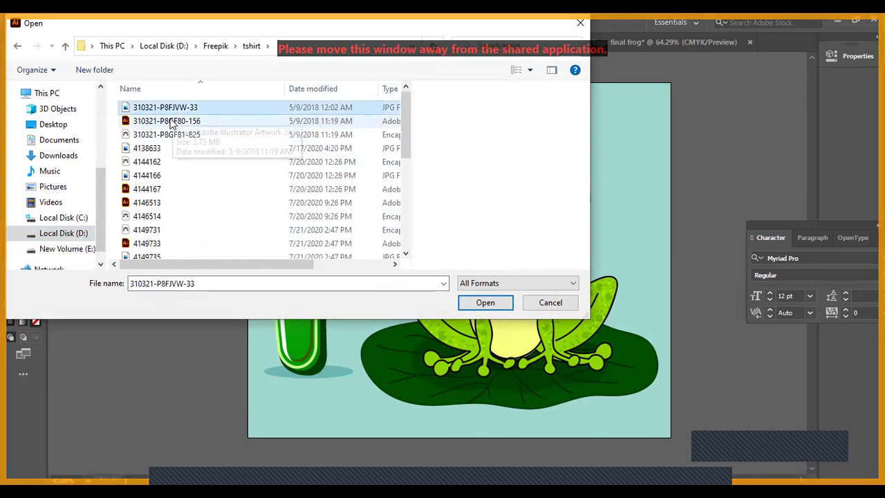
left_click(172, 122)
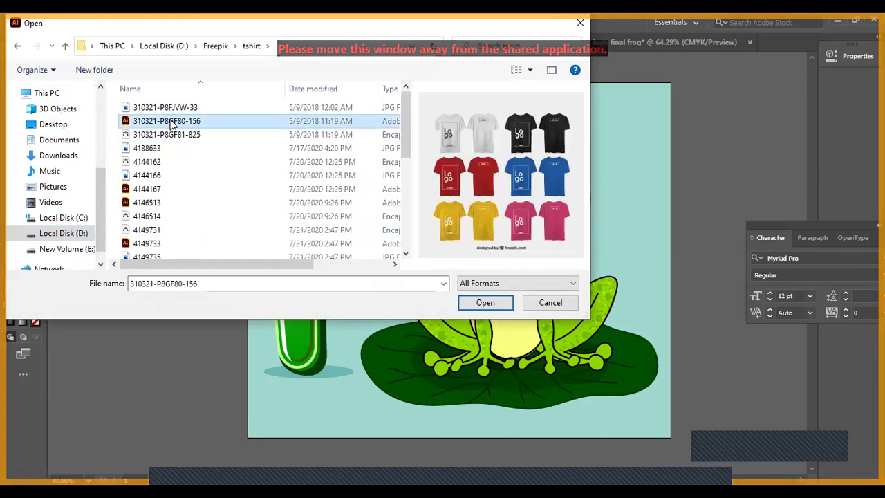
left_click(144, 159)
left_click(147, 189)
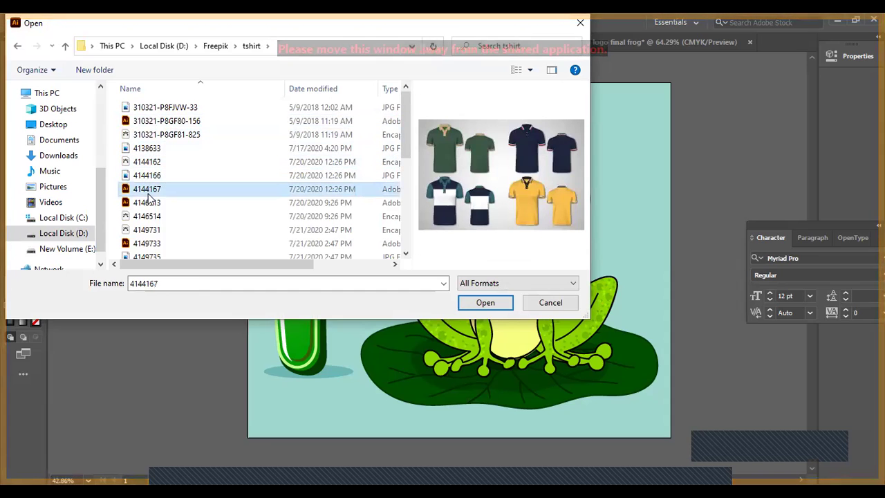
left_click(152, 203)
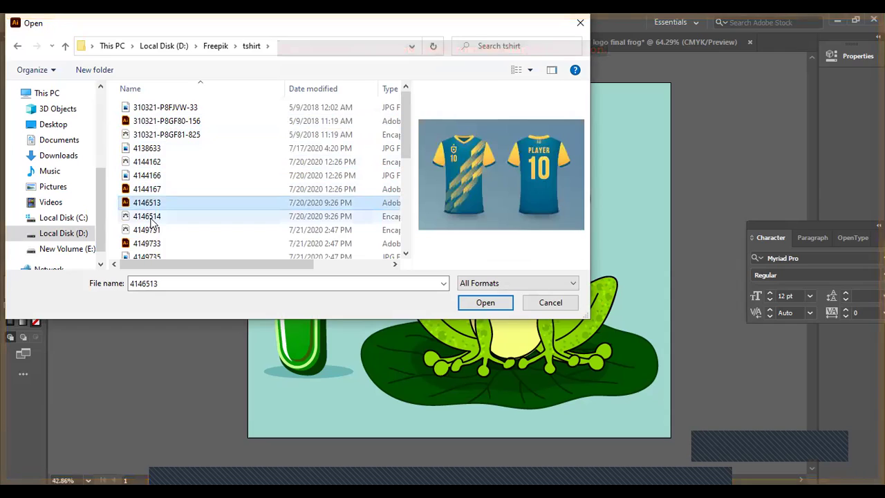
left_click(151, 216)
left_click(146, 230)
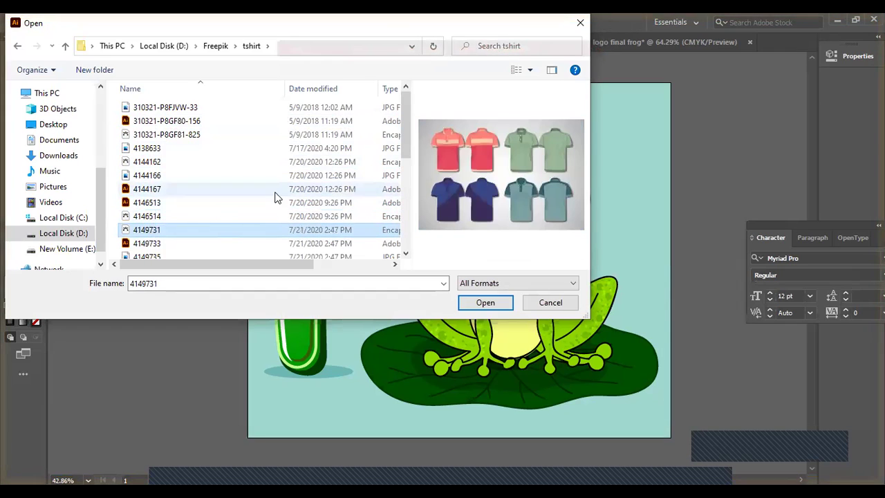
scroll(275, 198, "down", 2)
left_click(148, 171)
left_click(147, 197)
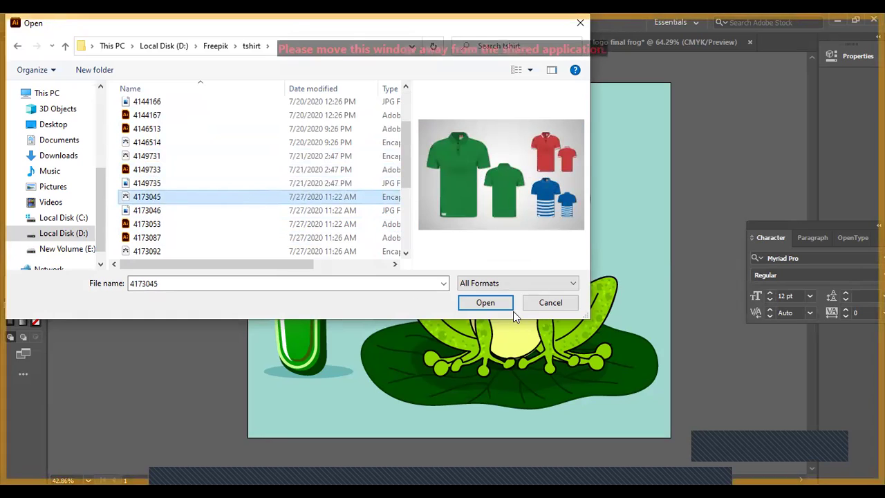
left_click(484, 304)
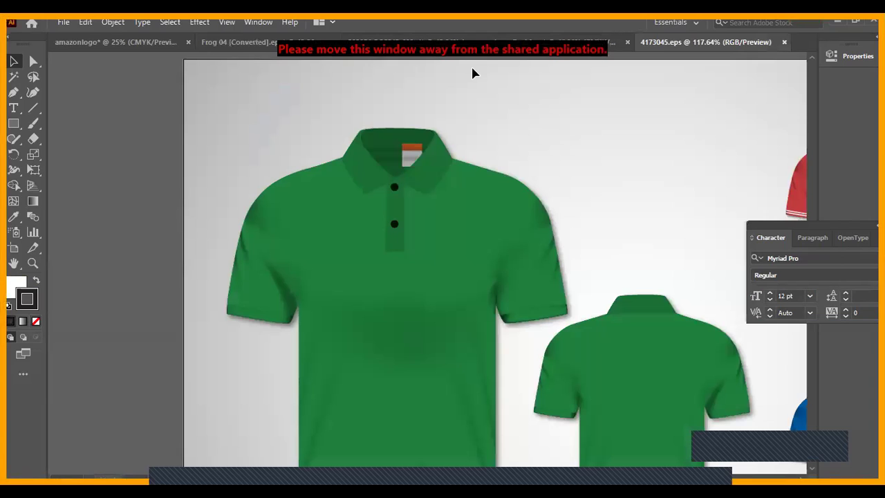
- Ungroup the polo shirt artwork and select the green front and back shirts
left_click(407, 219)
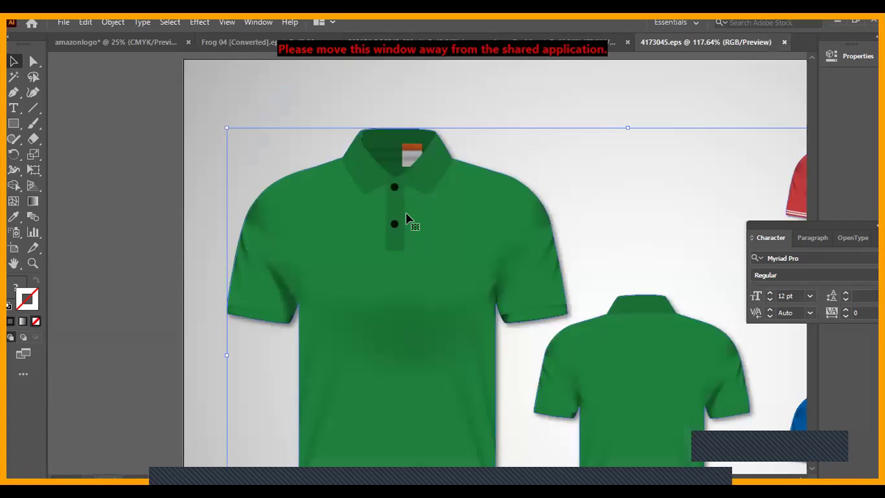
right_click(406, 219)
left_click(425, 321)
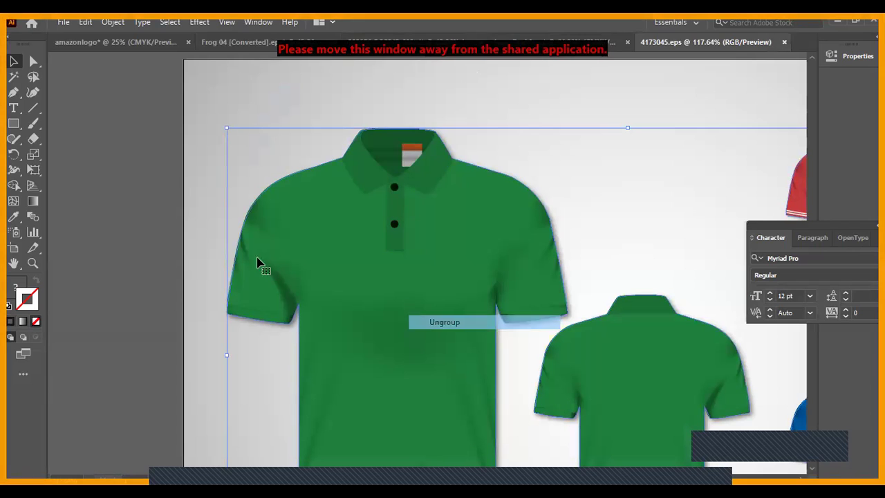
left_click(178, 218)
left_click(350, 253)
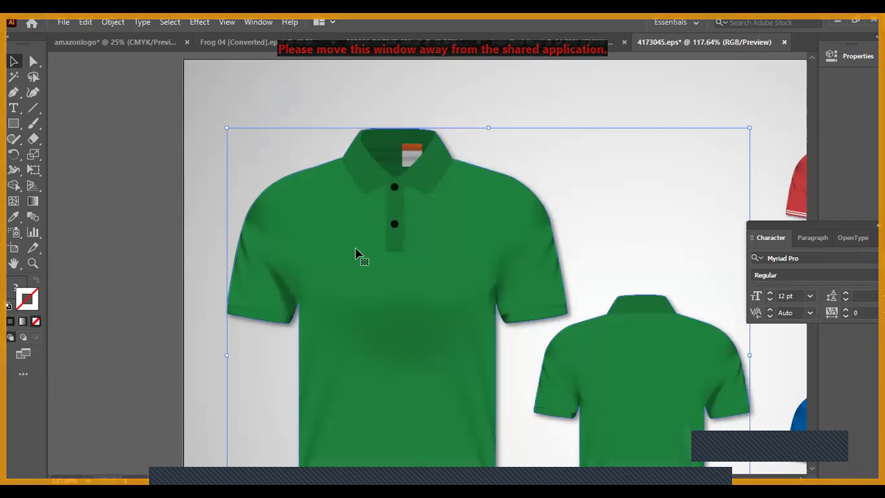
- Move the green front and back shirts partly off the artboard's left edge and ungroup them
left_click_drag(517, 221, 696, 200)
left_click_drag(403, 240, 201, 215)
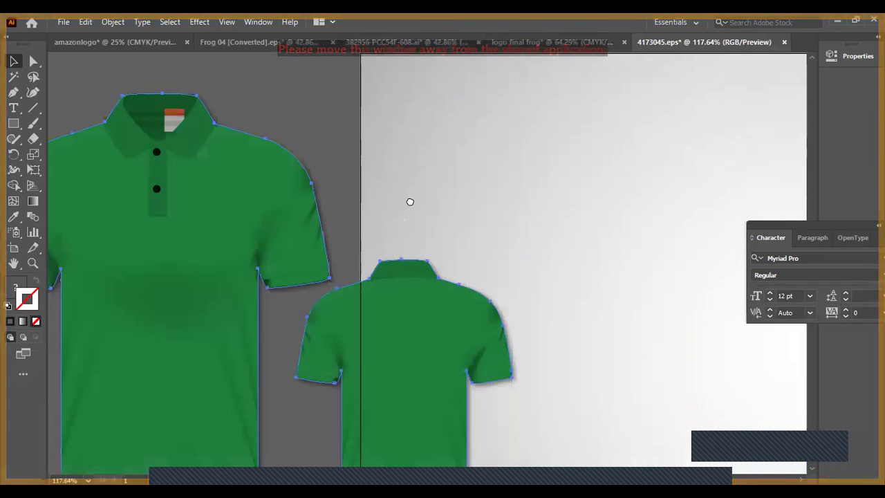
scroll(320, 214, "left", 4)
right_click(320, 215)
left_click(360, 314)
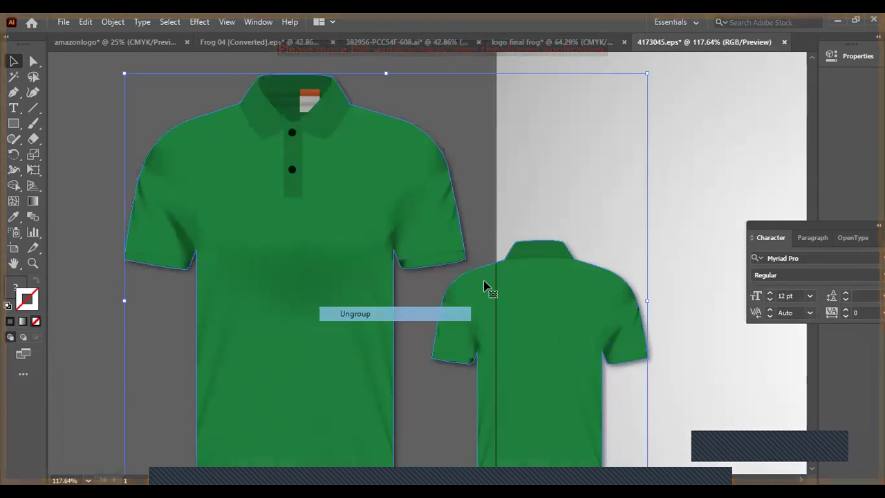
- Move the front shirt farther left so it stands clear of the back shirt and the artboard
left_click(473, 165)
left_click(530, 312)
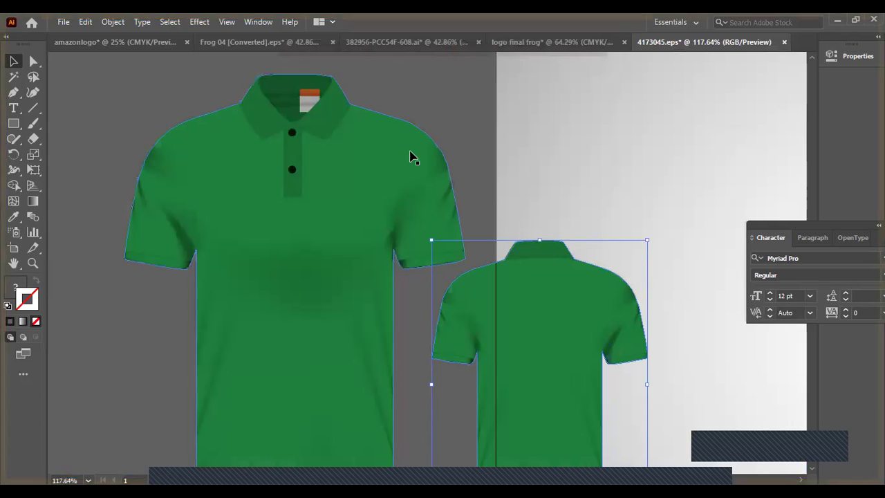
left_click(428, 107)
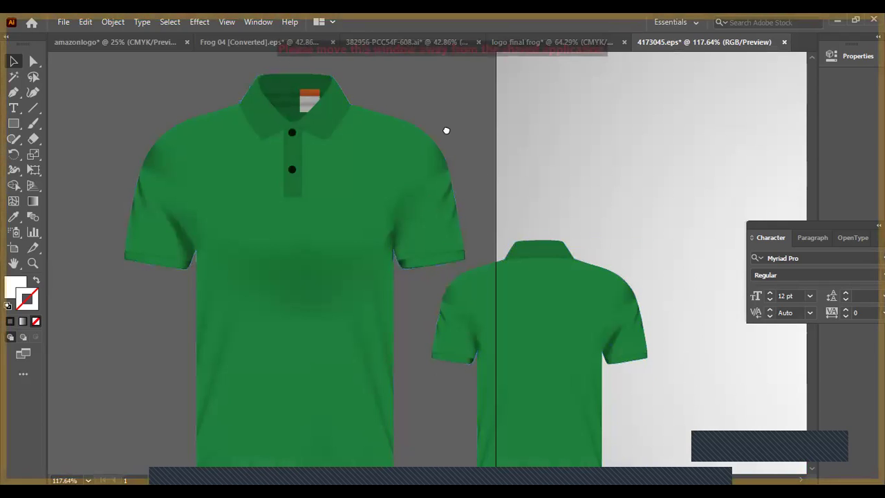
left_click_drag(446, 132, 598, 134)
left_click_drag(492, 192, 325, 198)
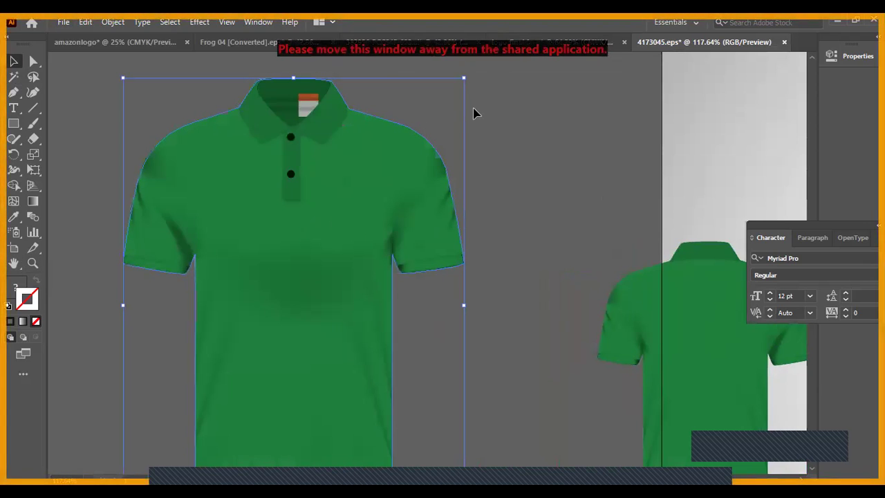
- Scale the front shirt down to about three quarters of its size and reposition it beside the artboard
key("z")
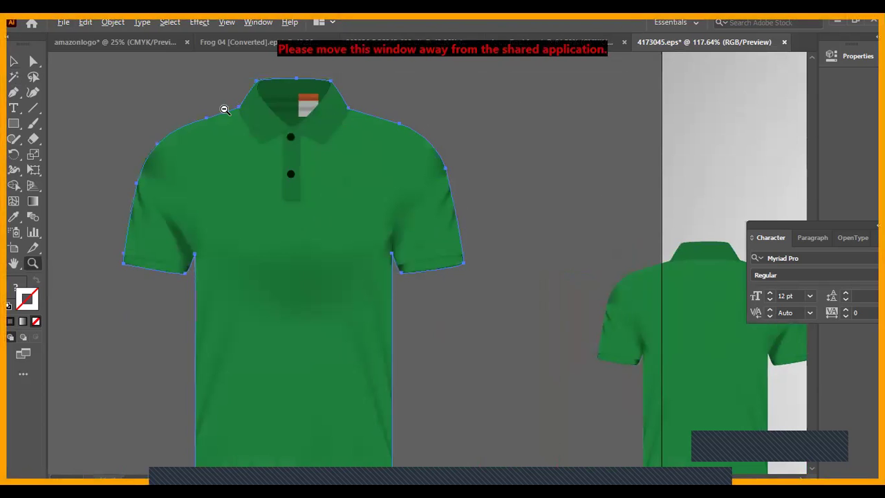
left_click(11, 63)
left_click_drag(464, 79, 493, 164)
left_click_drag(466, 246, 508, 225)
left_click(372, 242)
left_click(559, 233)
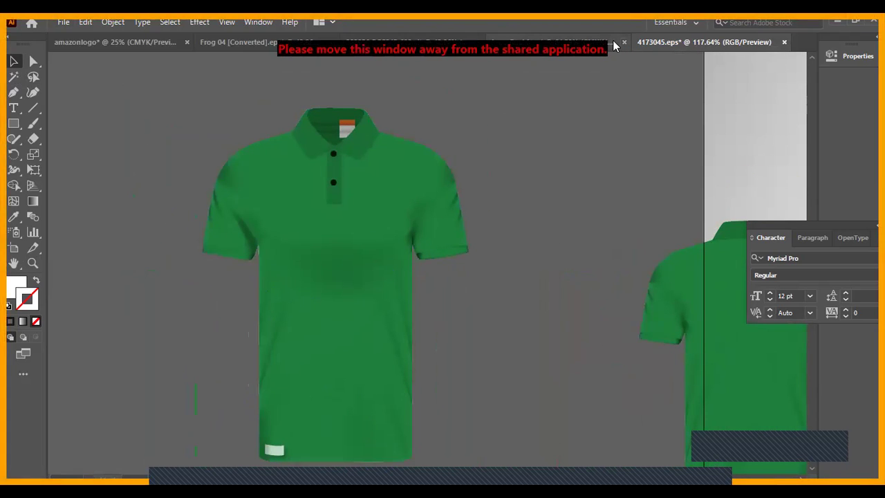
- Copy the smiling cartoon frog from the amazonlogo artboard and paste it into 4173045.eps
left_click(479, 44)
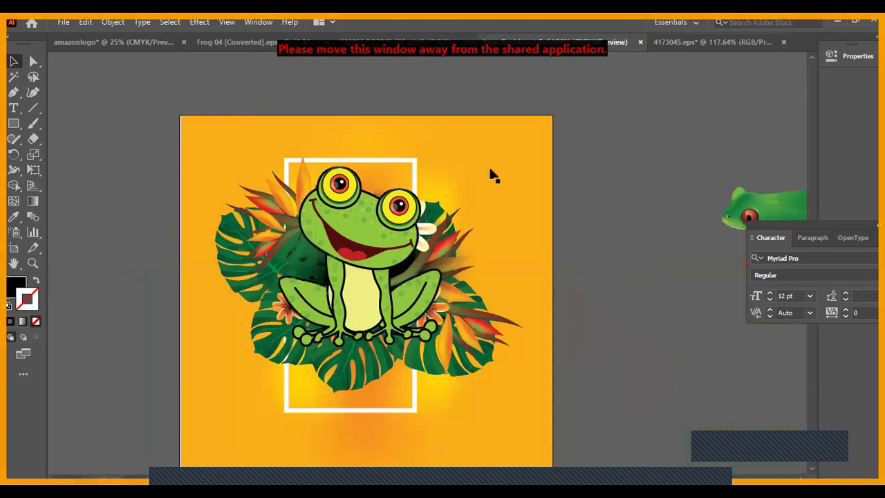
left_click(118, 45)
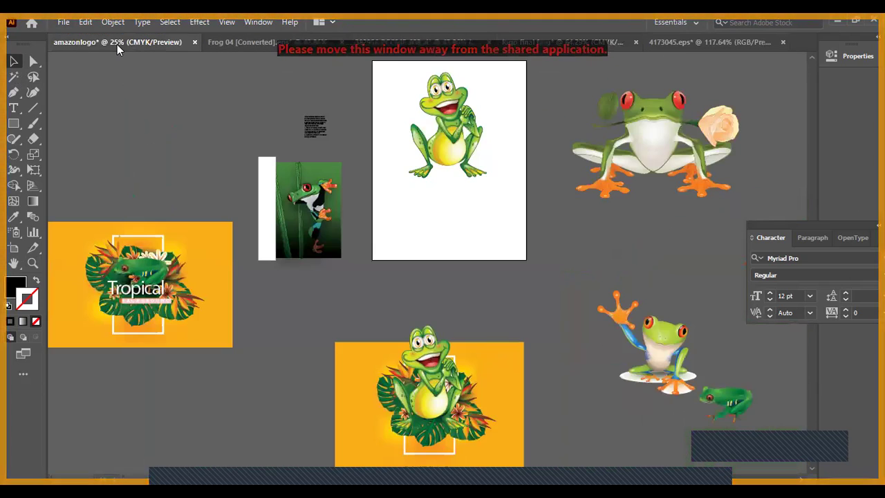
left_click(451, 140)
left_click_drag(451, 141, 547, 231)
scroll(482, 221, "up", 5)
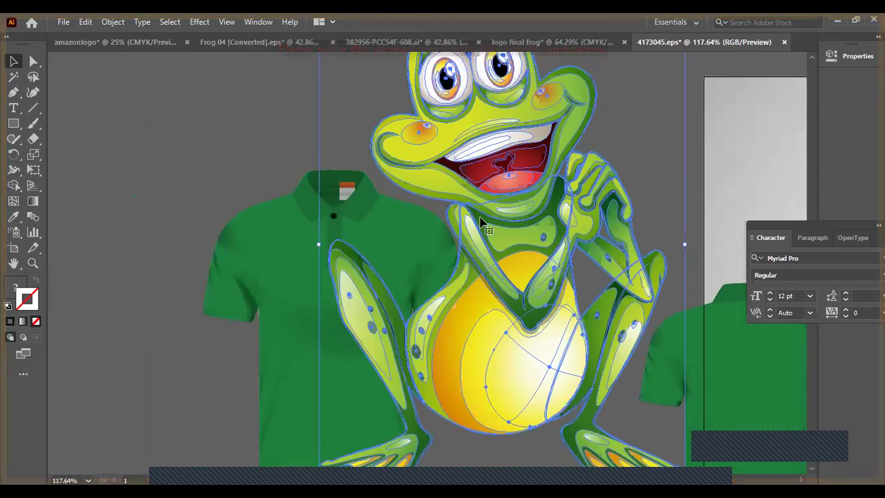
- Scale the pasted frog down to about half its size and place it on the front shirt
left_click_drag(320, 135, 415, 266)
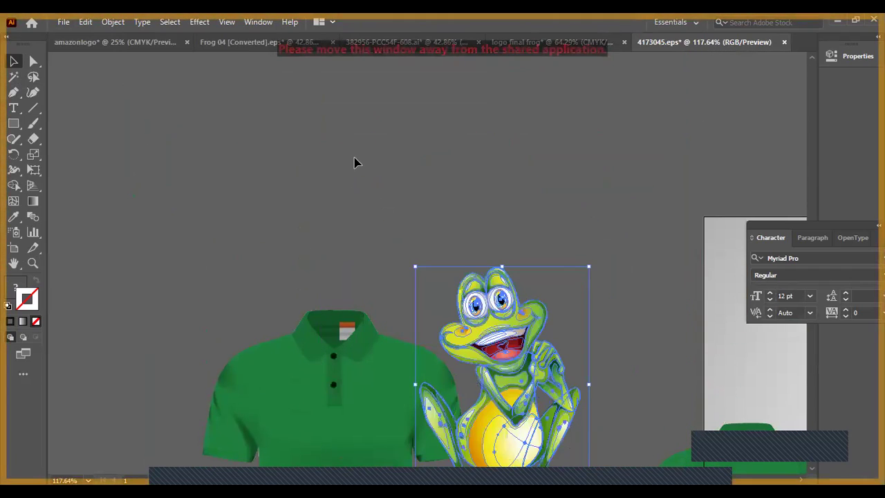
left_click(410, 189)
scroll(560, 246, "down", 4)
left_click(562, 269)
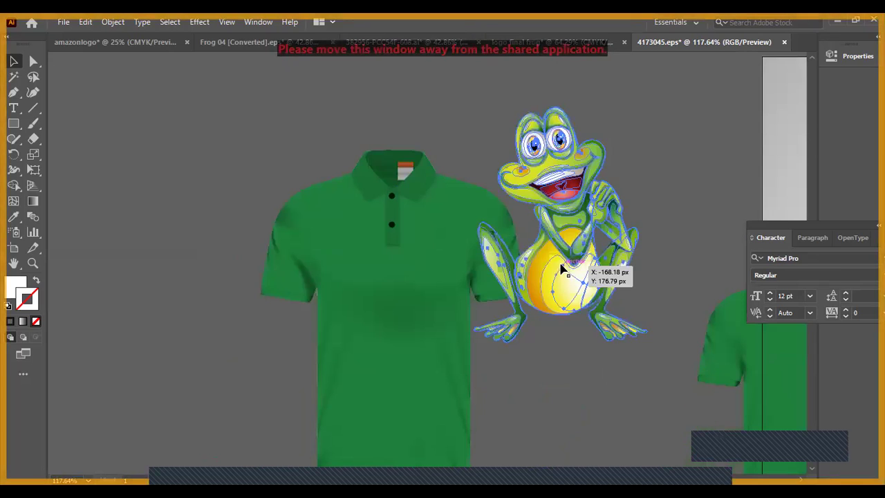
left_click_drag(562, 270, 409, 389)
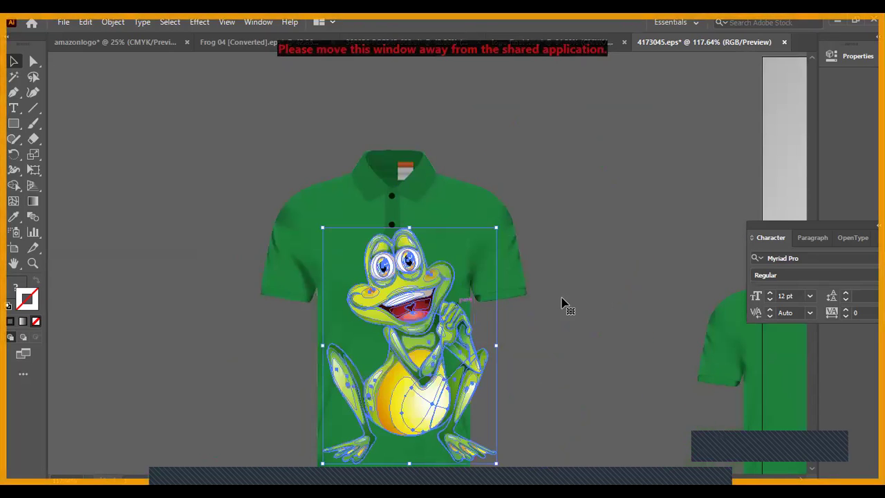
left_click(567, 282)
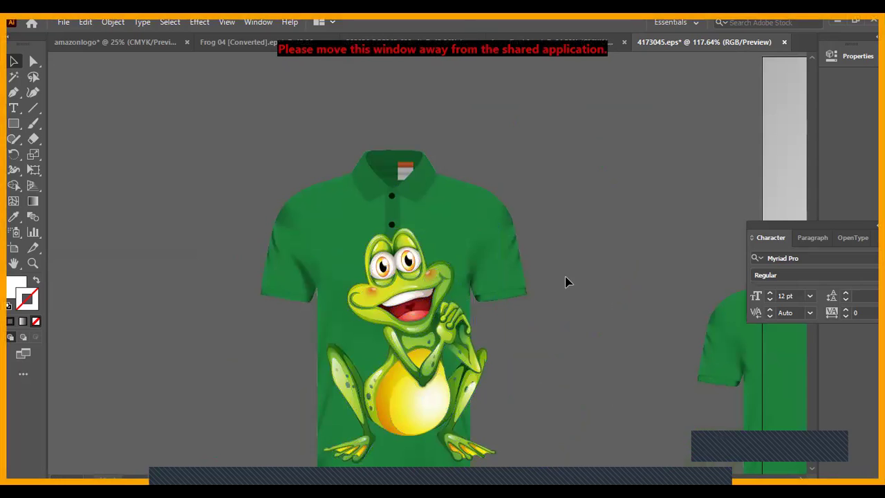
- Reduce the frog further and centre it on the shirt's chest just below the button placket
left_click(384, 305)
left_click_drag(496, 228, 471, 267)
left_click(579, 350)
left_click_drag(445, 354, 437, 343)
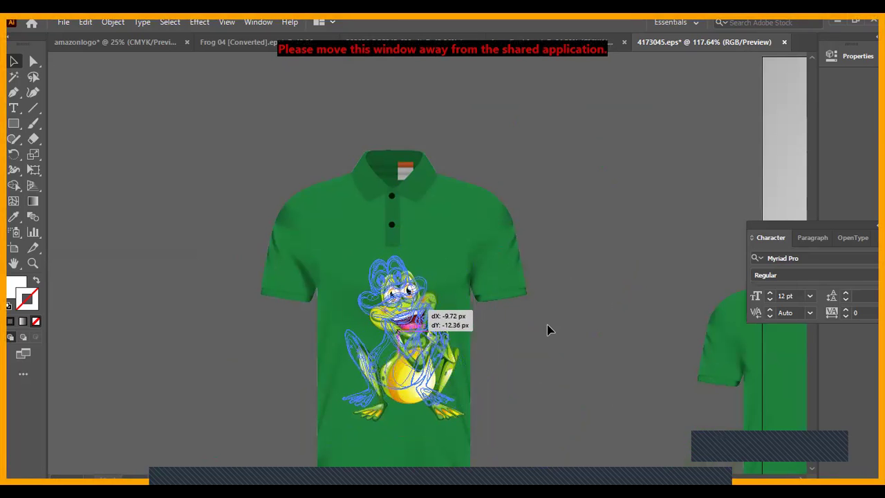
left_click_drag(547, 330, 547, 330)
scroll(529, 350, "down", 3)
mouse_move(416, 305)
left_mouse_down()
mouse_move(410, 322)
mouse_move(417, 301)
left_mouse_up()
left_click(612, 313)
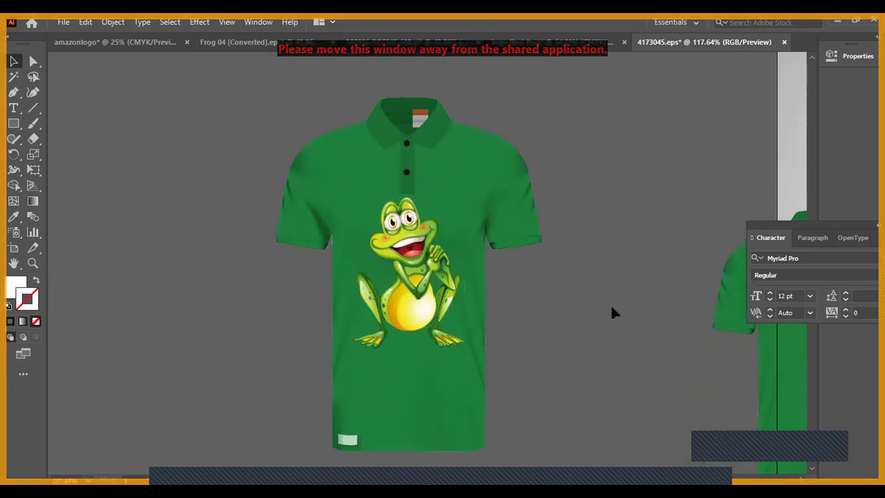
- Shrink the frog to a small badge and try it on the chest beside the left half of the collar
left_click(420, 312)
left_click_drag(470, 197, 454, 214)
left_click(476, 310)
left_click(443, 232)
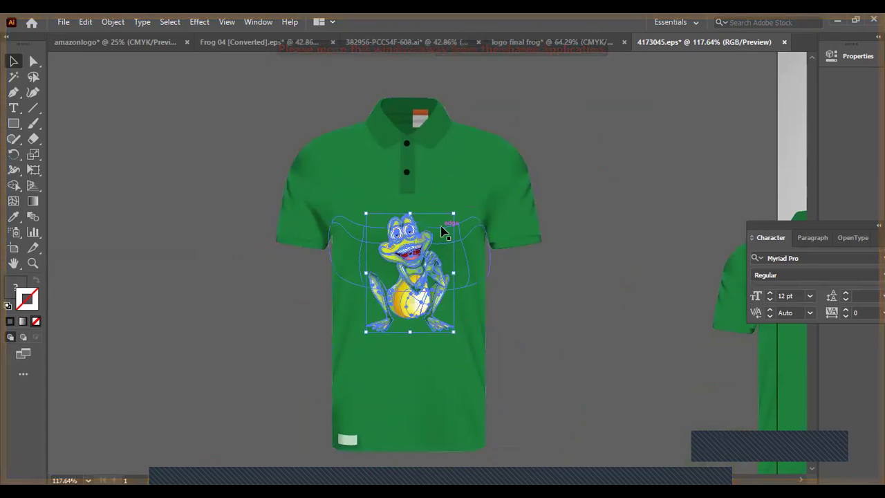
left_click_drag(454, 214, 440, 230)
left_click_drag(409, 285, 365, 194)
scroll(387, 273, "up", 2)
left_click(240, 182)
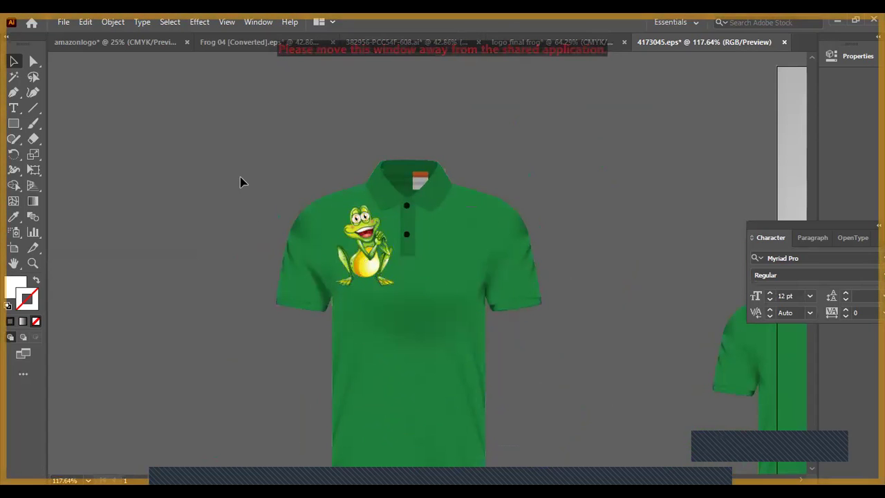
- Move the frog back to the middle of the shirt and enlarge it to fill the chest area
left_click_drag(399, 374, 406, 323)
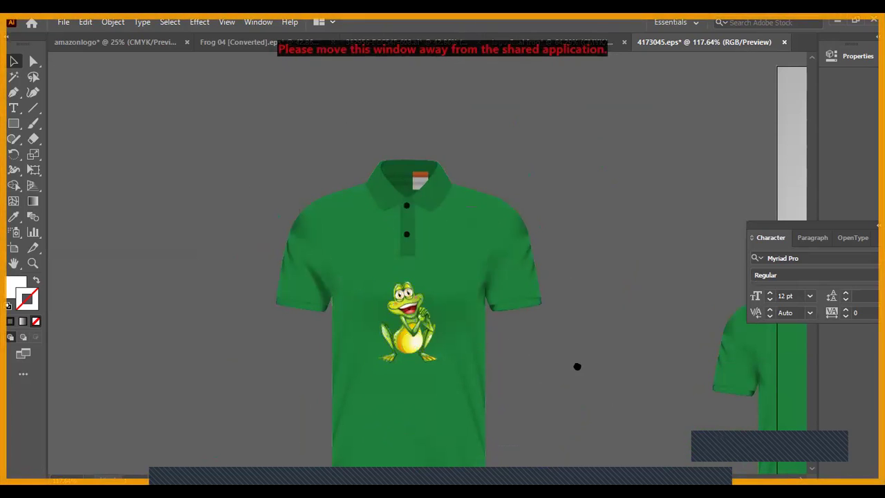
left_click_drag(577, 365, 574, 279)
left_click(418, 243)
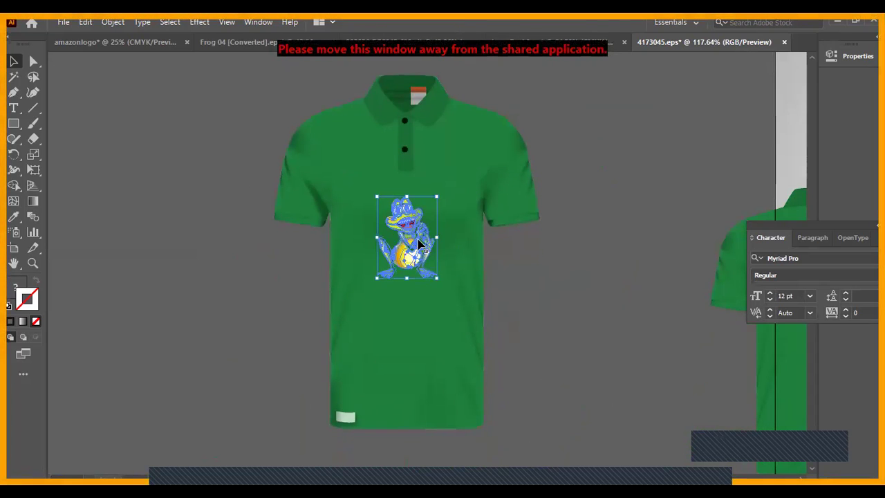
left_click_drag(436, 196, 443, 187)
left_click_drag(415, 271, 415, 269)
left_click(589, 304)
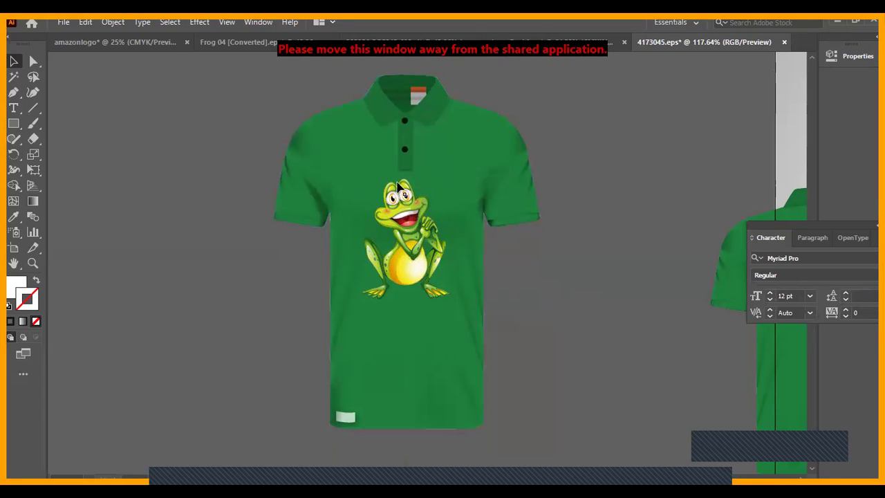
- Release the clipping mask on the green front shirt
left_click(450, 194)
right_click(450, 192)
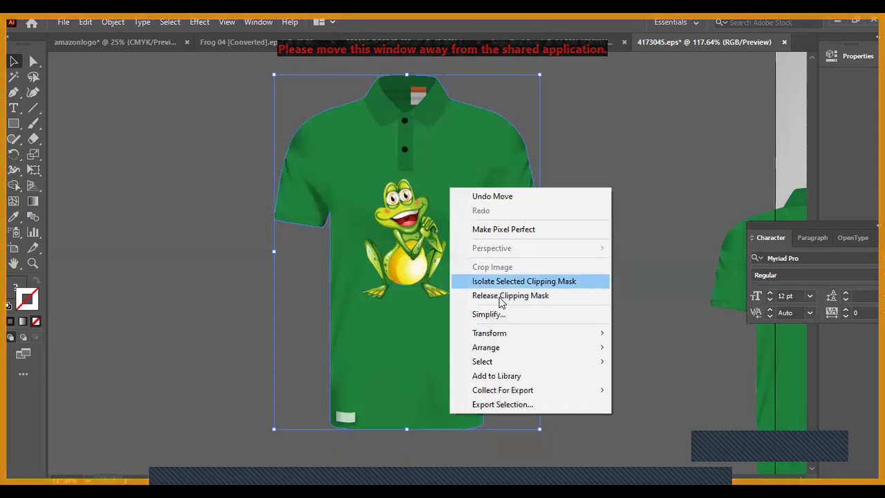
left_click(505, 294)
left_click(603, 280)
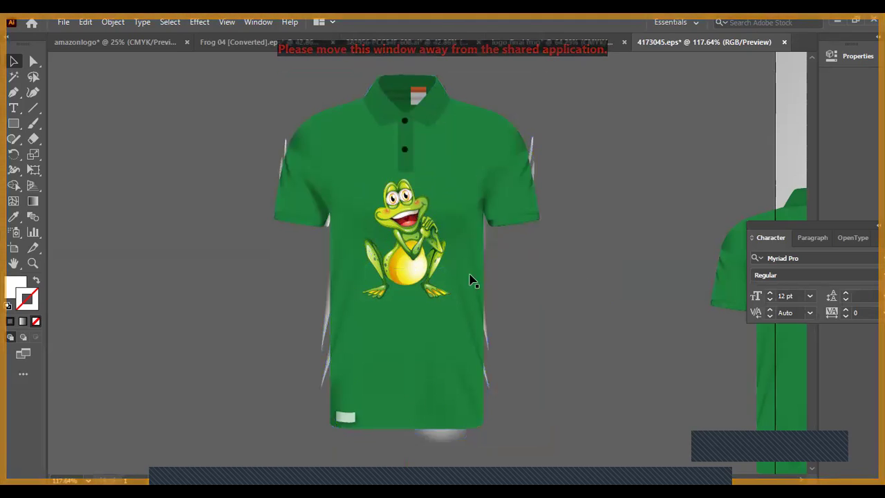
left_click(408, 235)
left_click(501, 275)
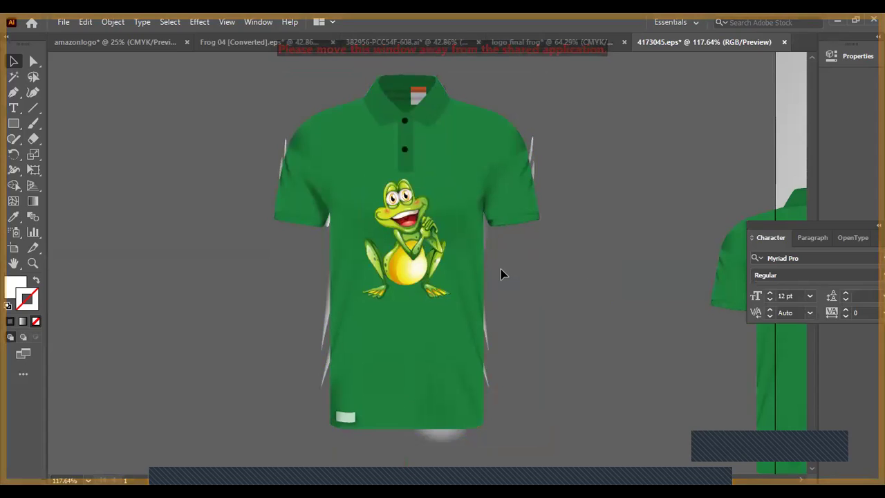
- Move the frog off the released shirt into the empty space beside it and delete it
scroll(539, 259, "right", 2)
scroll(539, 259, "up", 1)
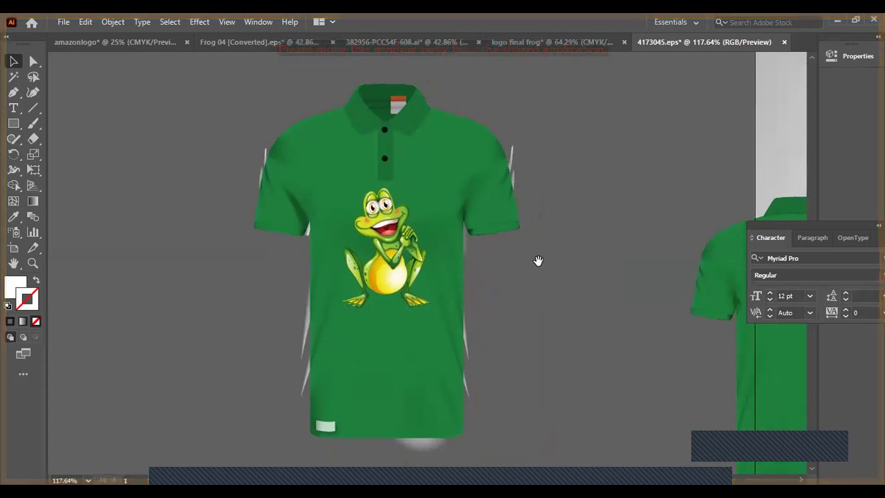
left_click_drag(383, 224, 619, 184)
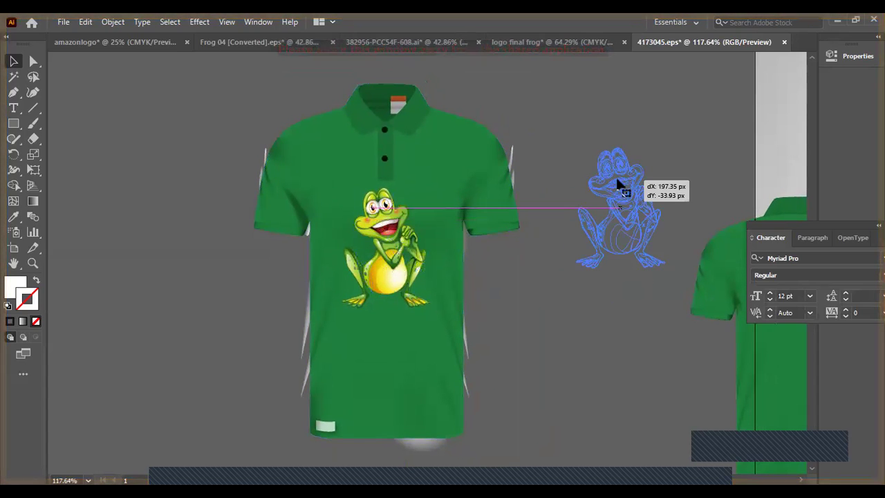
left_click(405, 112)
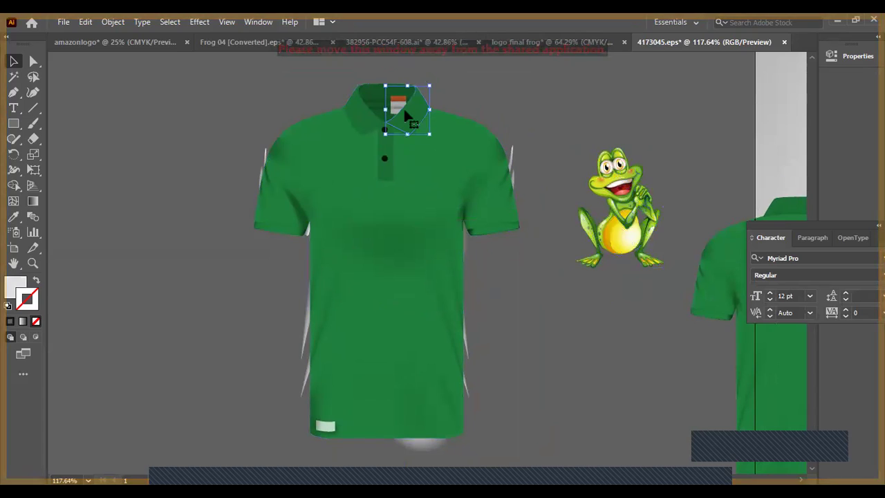
left_click(358, 123)
left_click(380, 197)
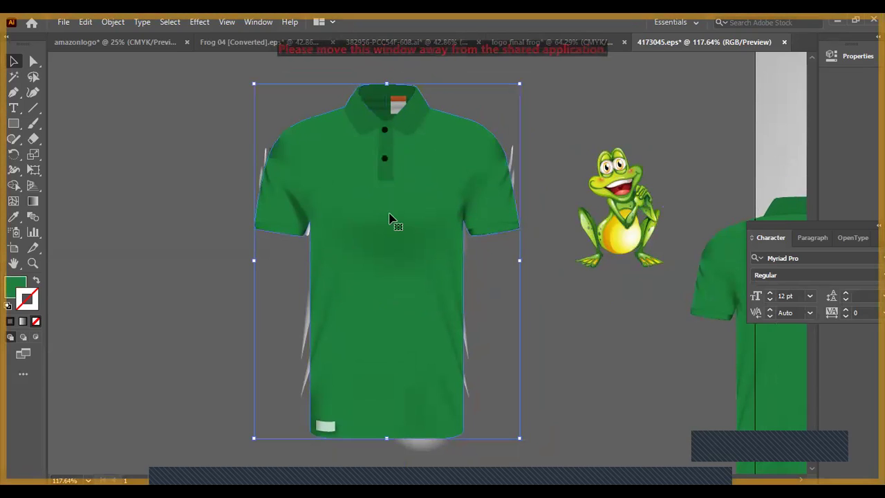
left_click(574, 334)
left_click_drag(577, 342, 569, 343)
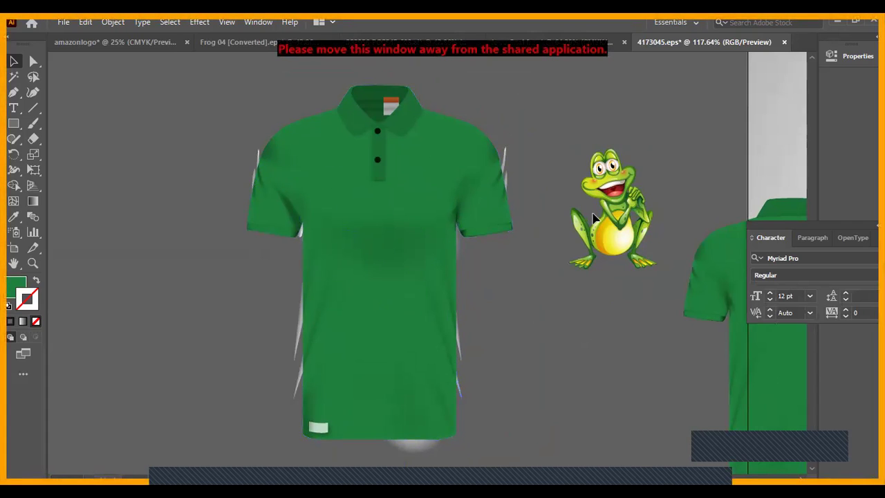
left_click(615, 211)
key("Delete")
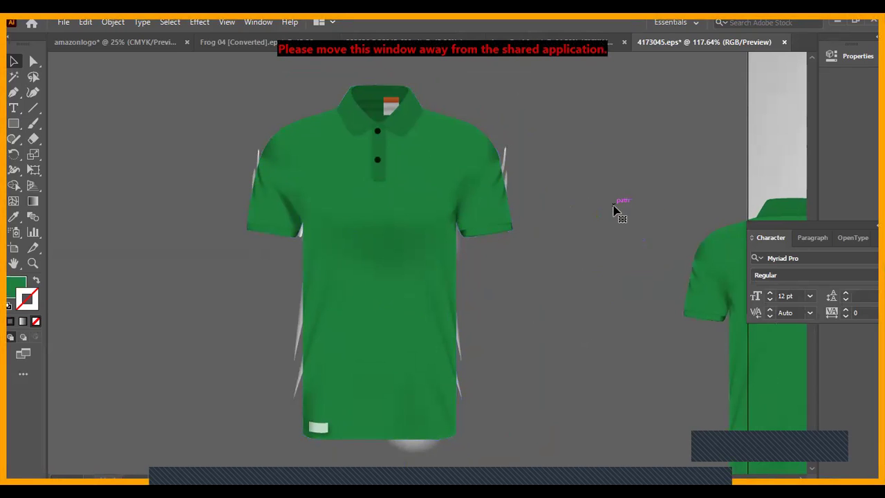
- Undo back to before the clipping mask release and cut the frog from the front shirt
key("ctrl+z")
key("ctrl+z")
key("ctrl+z")
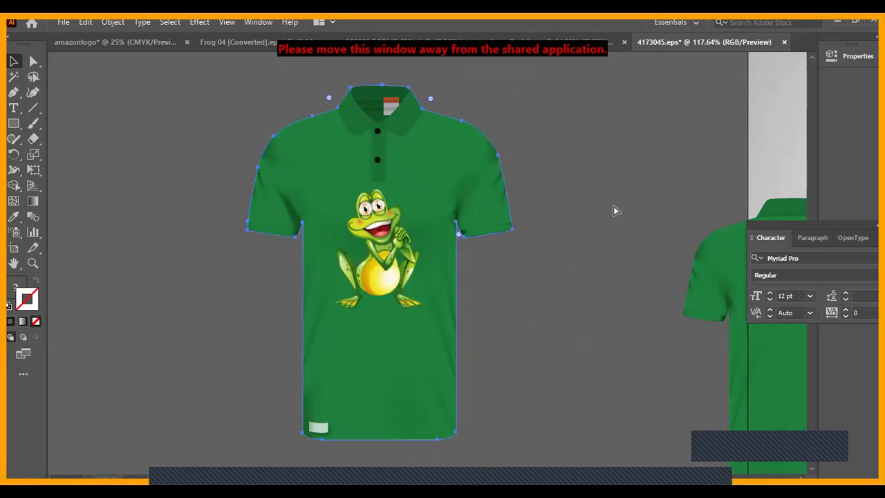
left_click_drag(380, 252, 550, 233)
key("ctrl+x")
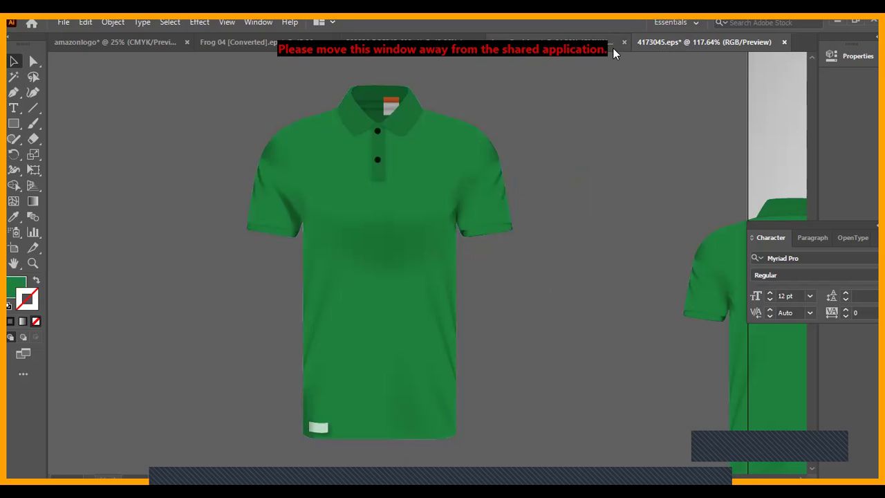
- Copy the glossy green letter F from the Frog 04 document and paste it over the shirt in 4173045.eps
left_click(614, 46)
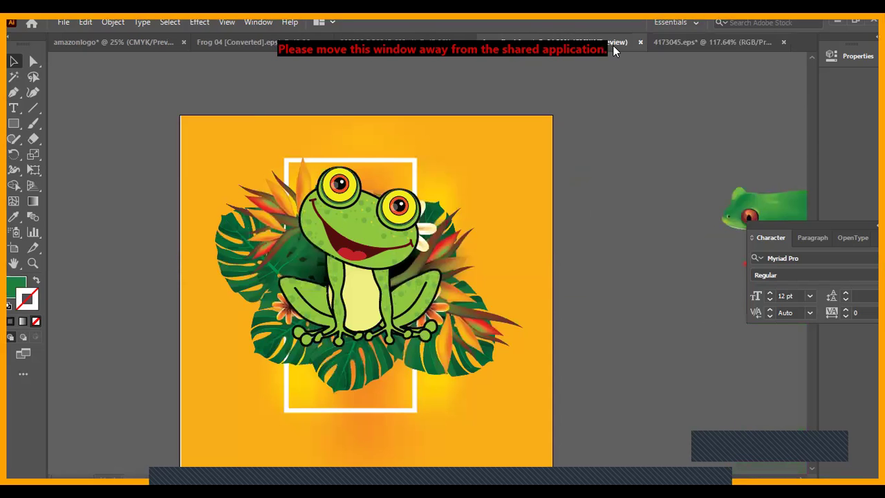
left_click(222, 42)
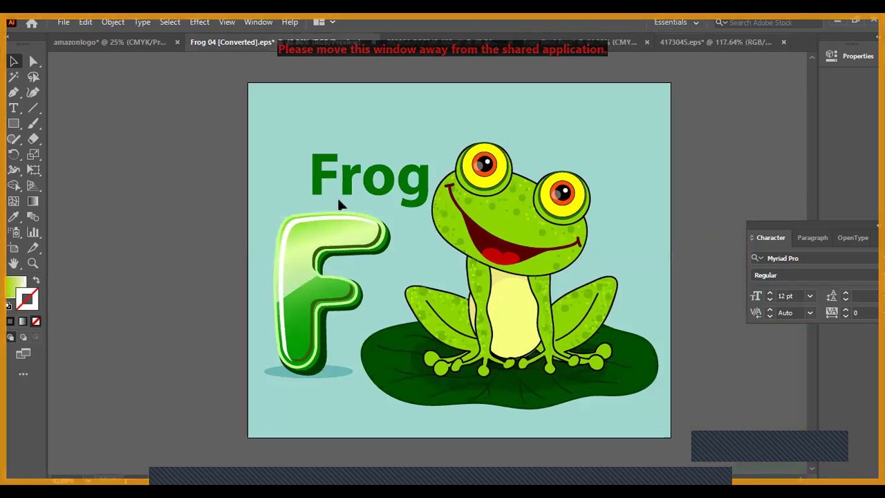
left_click_drag(325, 239, 166, 146)
mouse_move(168, 193)
left_mouse_down()
mouse_move(346, 103)
mouse_move(707, 35)
mouse_move(183, 189)
left_mouse_up()
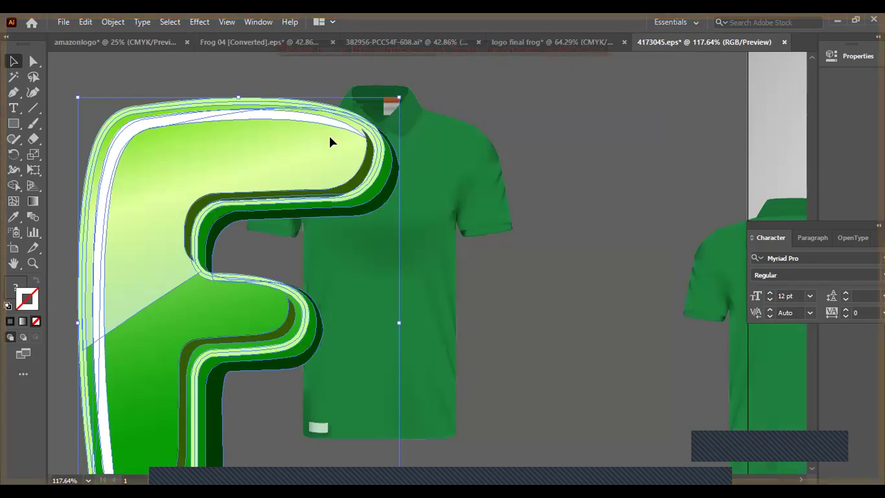
- Scale the glossy green F down to about a third of the shirt's height and place it on the front of the shirt
left_click_drag(399, 96, 301, 214)
left_click(512, 274)
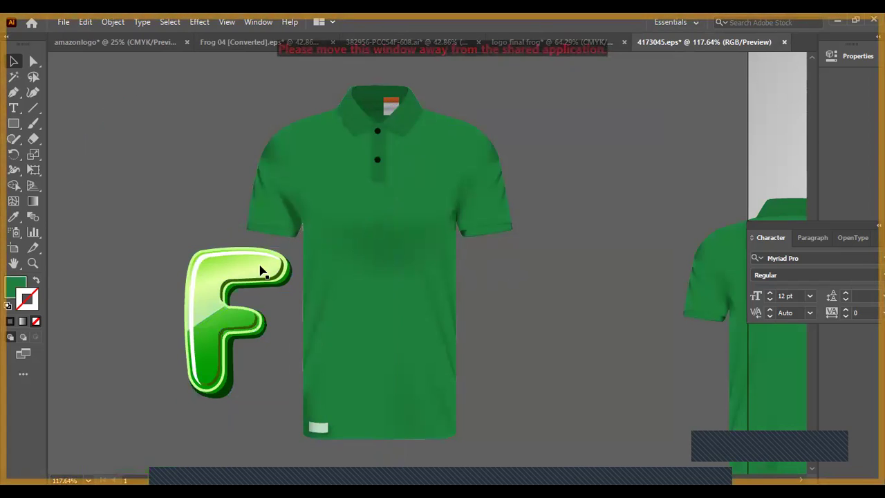
left_click_drag(282, 253, 385, 225)
left_click(495, 269)
left_click(392, 234)
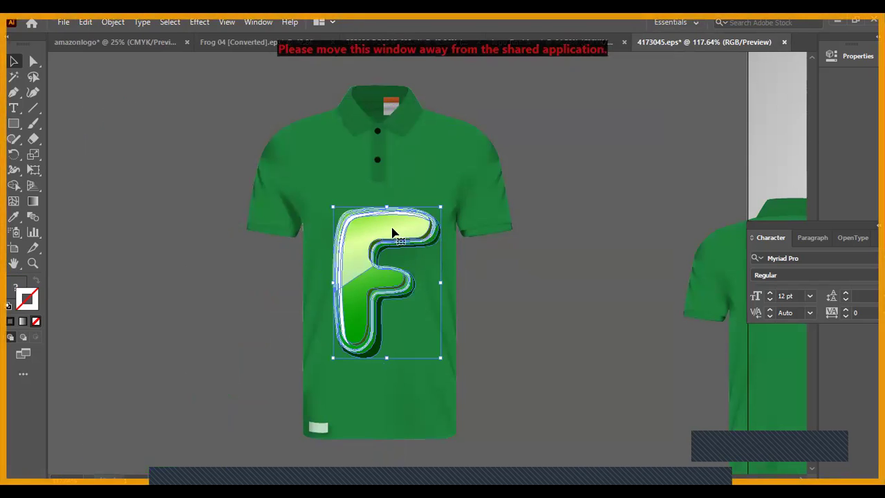
- Scale the F to about 70 × 98 px and raise it to sit just below the button placket
left_click_drag(440, 206, 427, 223)
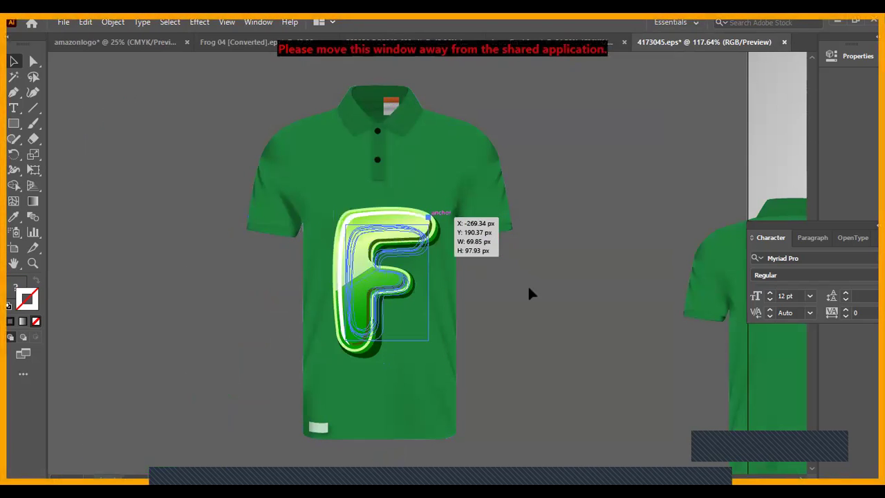
left_click(528, 284)
left_click(33, 263)
left_click(439, 325)
scroll(603, 239, "down", 2)
scroll(575, 340, "up", 3)
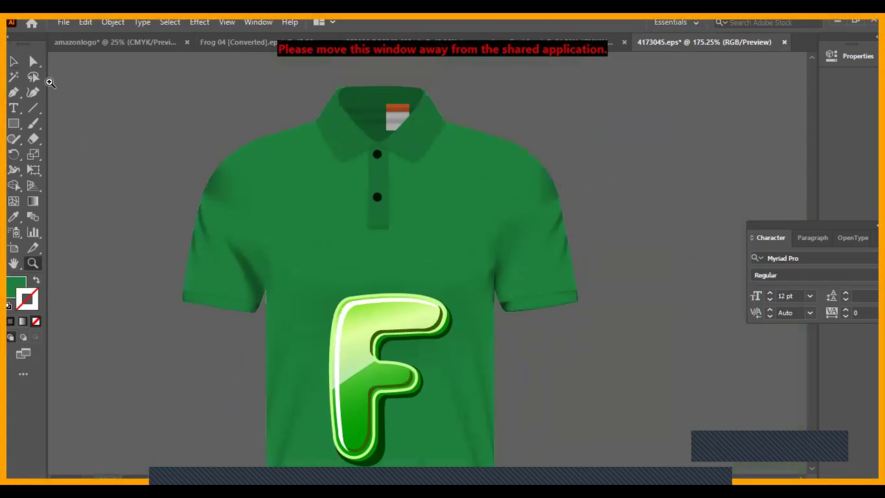
left_click(13, 60)
left_click(367, 323)
left_click_drag(367, 324, 369, 276)
left_click(604, 210)
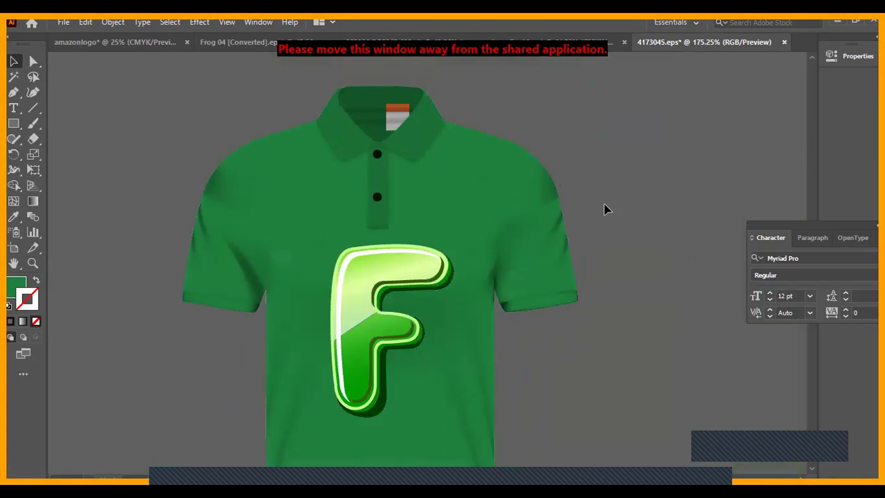
- Shrink the F to a small badge on the chest beside the button placket, and bring up the logo final frog document
left_click(358, 292)
left_click_drag(453, 242, 297, 190)
left_click(646, 192)
left_click_drag(673, 191, 579, 99)
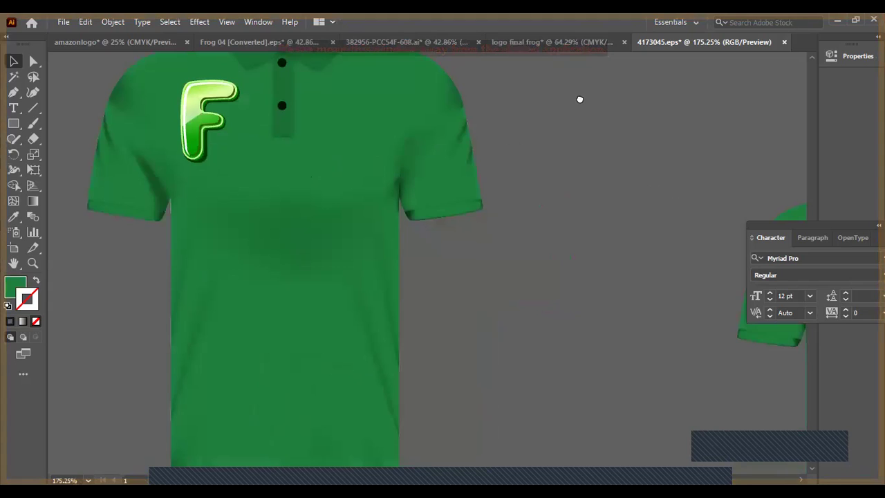
left_click_drag(617, 131, 649, 229)
scroll(620, 192, "left", 4)
scroll(585, 204, "right", 6)
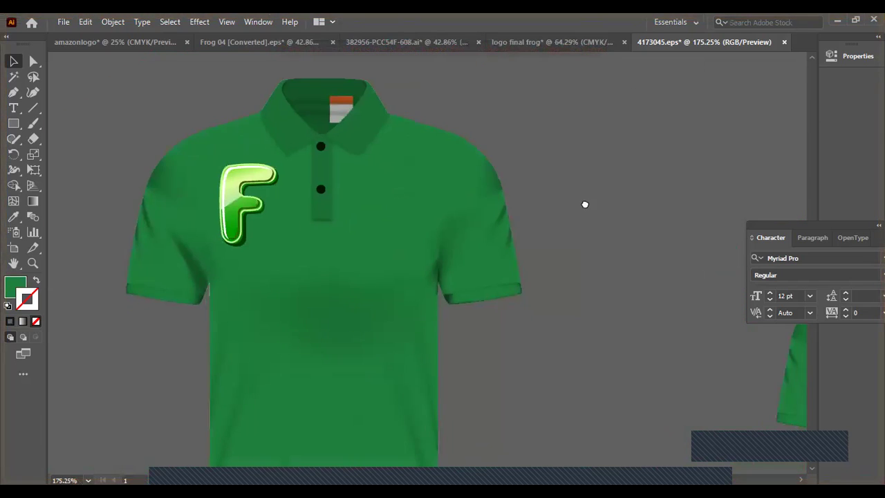
left_click(541, 44)
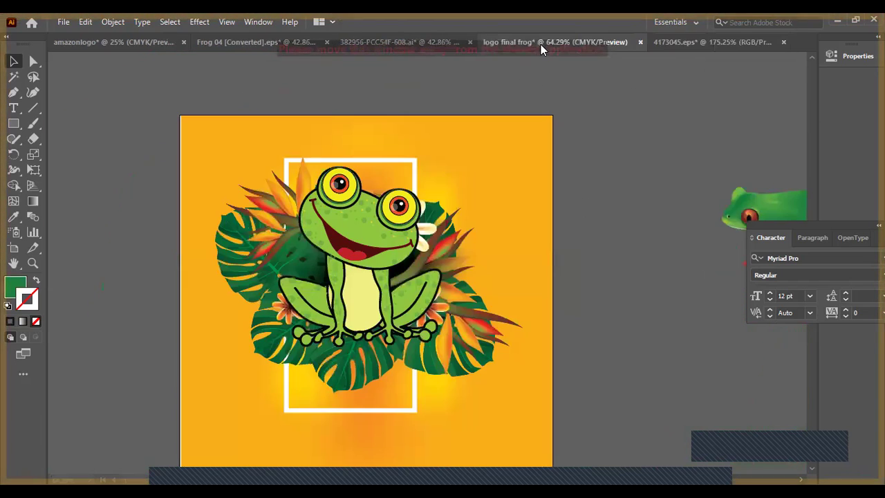
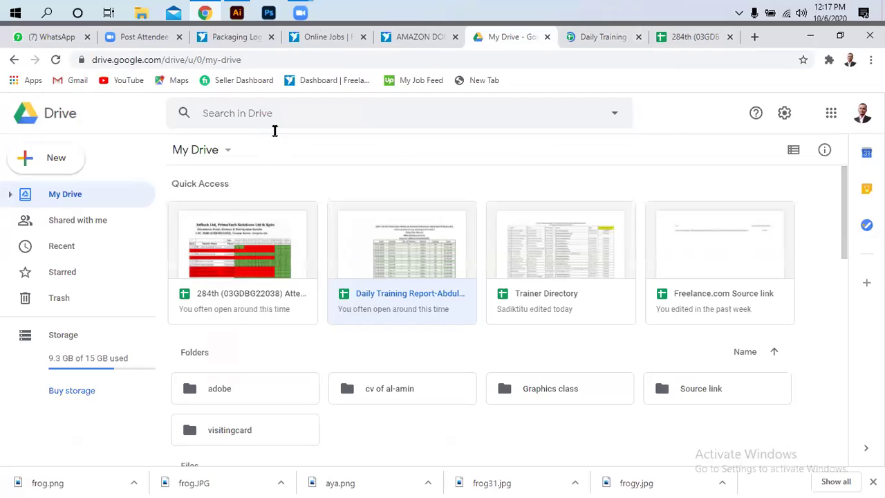
- Search Google Drive for "screenshot" and open the Screenshots folder
type("sc")
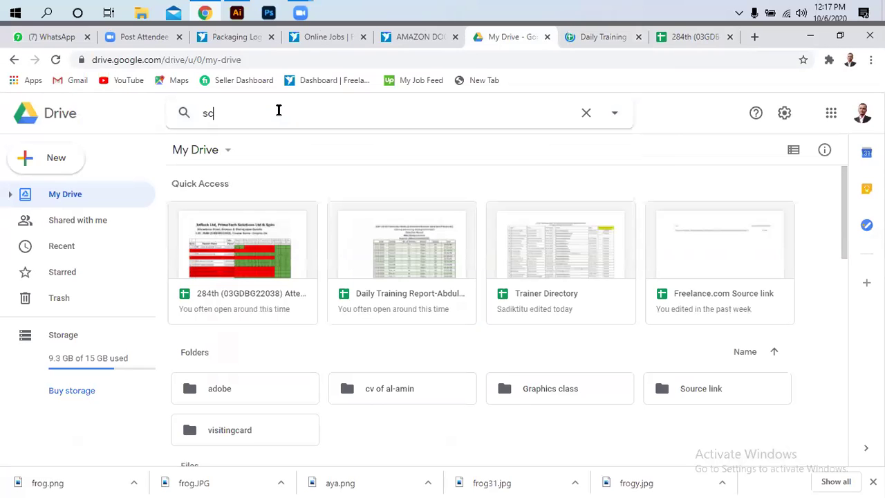
type("reenshot")
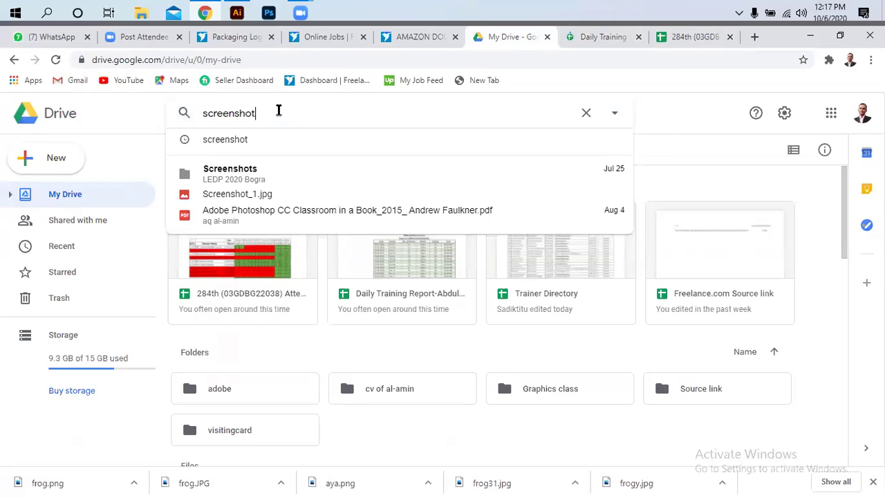
key("Return")
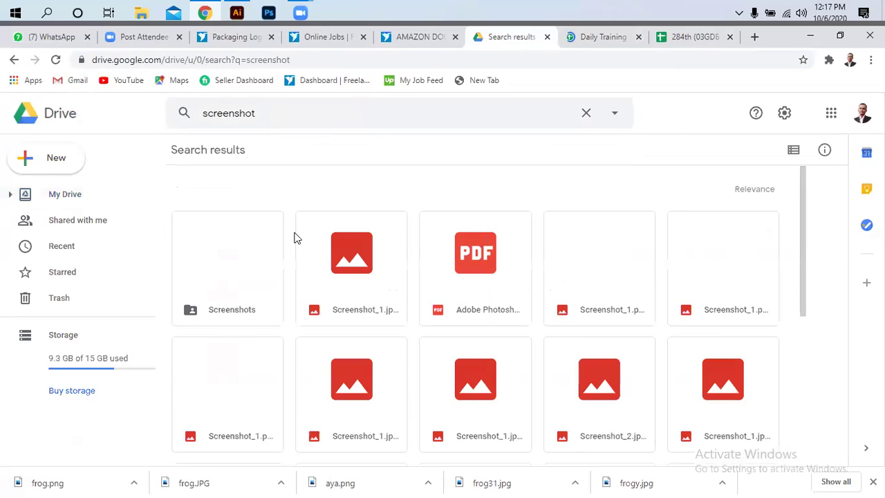
key("Return")
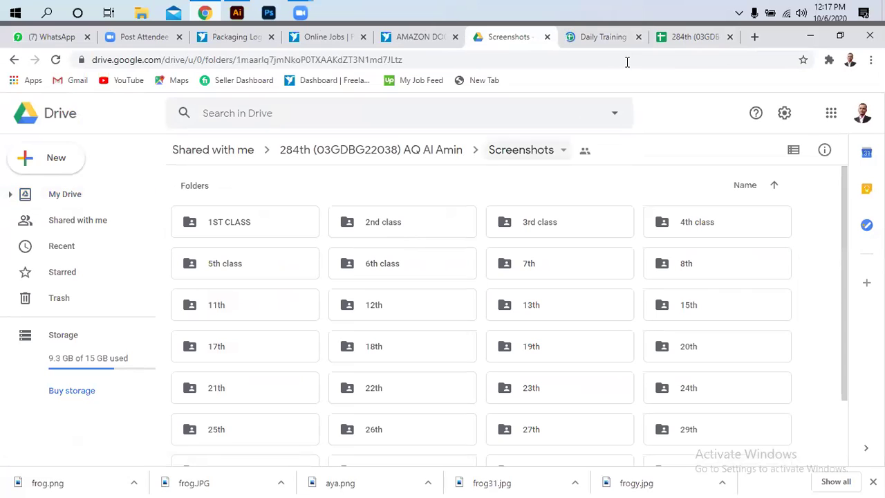
- Enter the date 6-10-2020 for Day-38 in the Daily Training Report spreadsheet
left_click(599, 37)
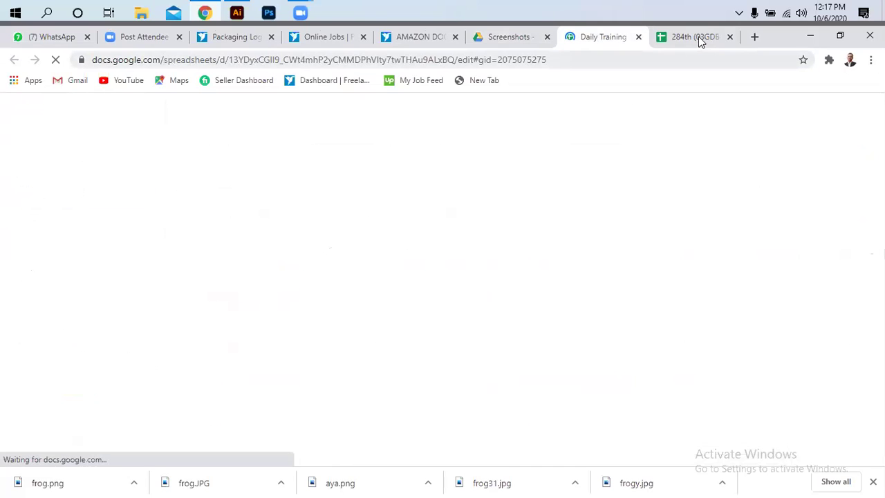
scroll(568, 243, "down", 4)
scroll(567, 243, "down", 7)
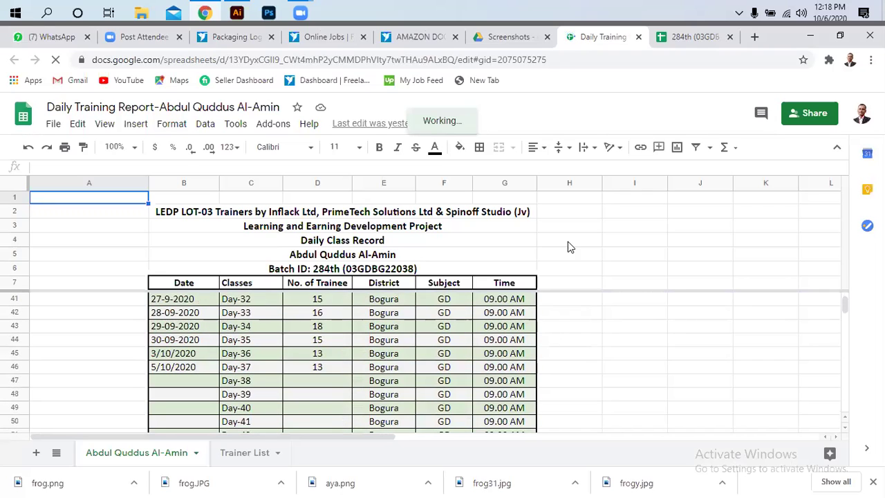
left_click(170, 382)
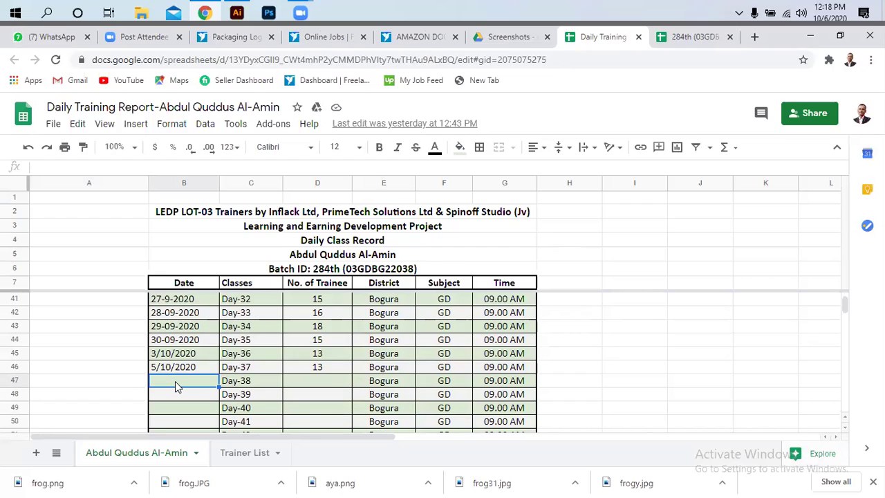
type("6-")
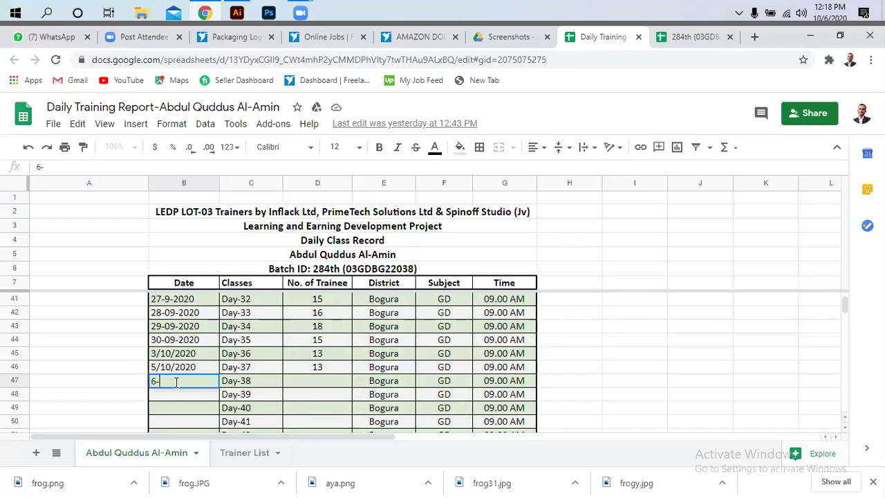
type("10-2020")
left_click(290, 384)
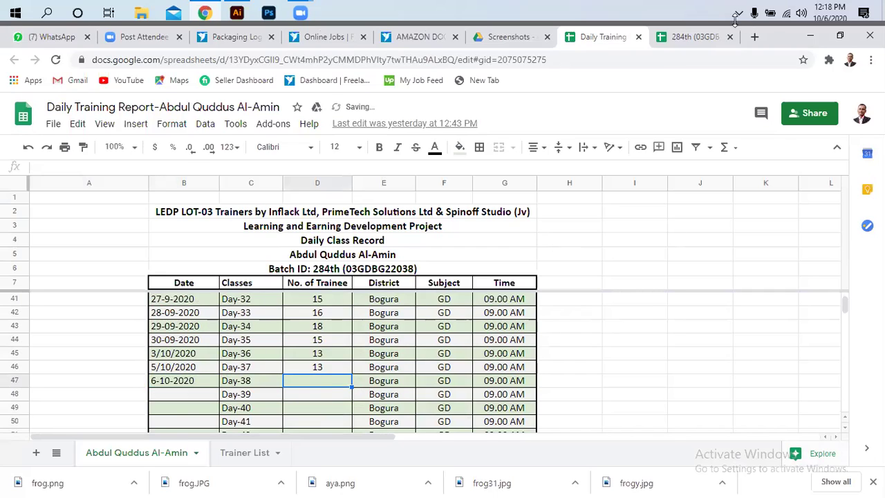
- Dismiss the signed-in account notice in the 284th Attendance spreadsheet and narrow the Day'37 column to match the earlier days
left_click(685, 39)
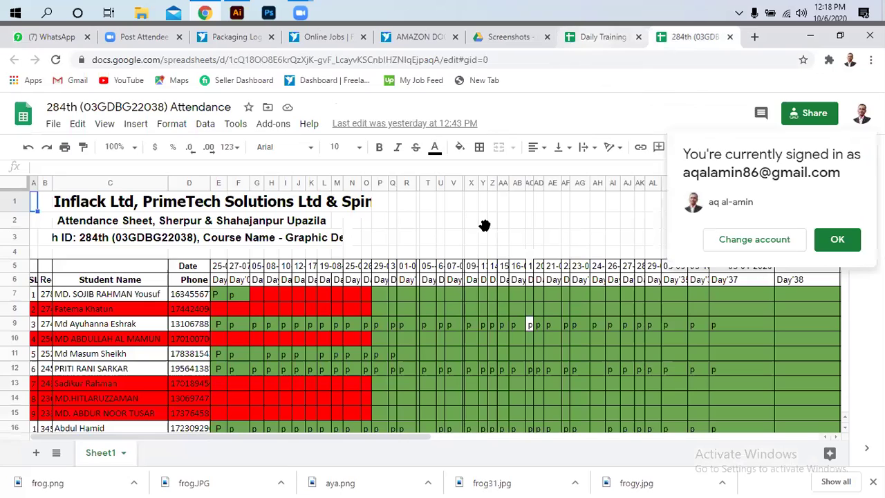
left_click(832, 248)
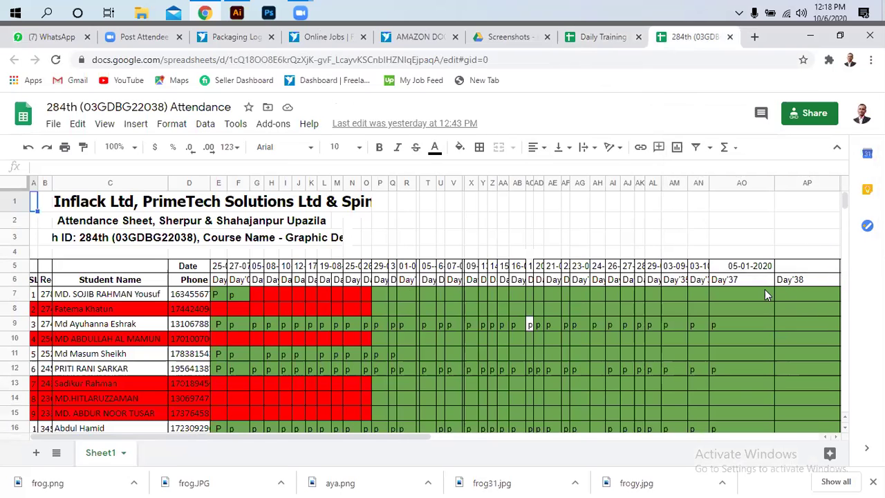
left_click_drag(751, 188, 724, 188)
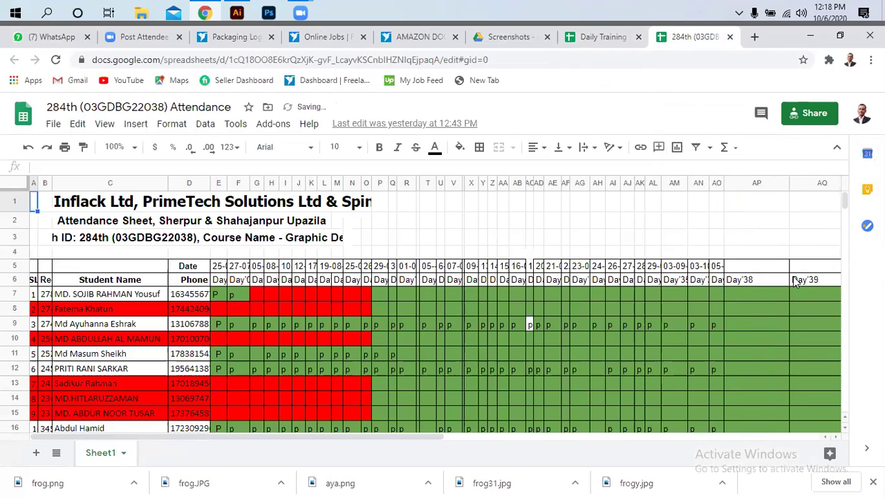
- Enter the date 06-10-2020 above Day'38 in cell AP5
left_click(753, 269)
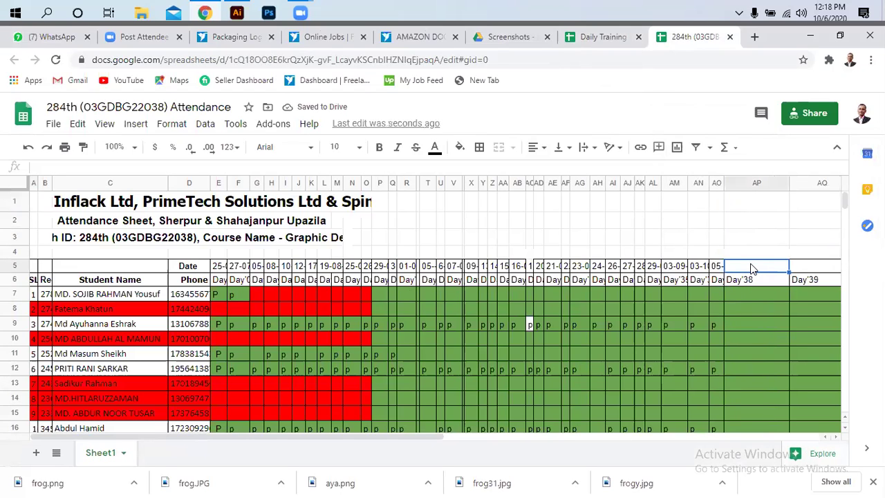
type("06-")
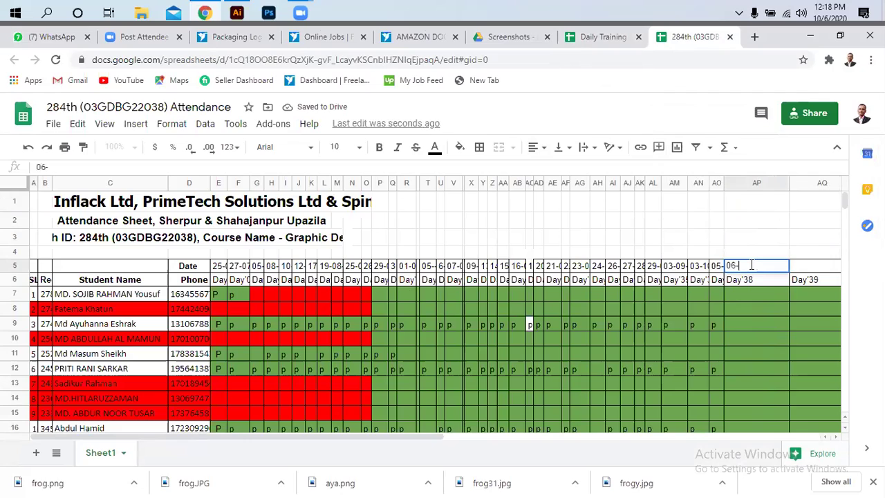
type("10-2020")
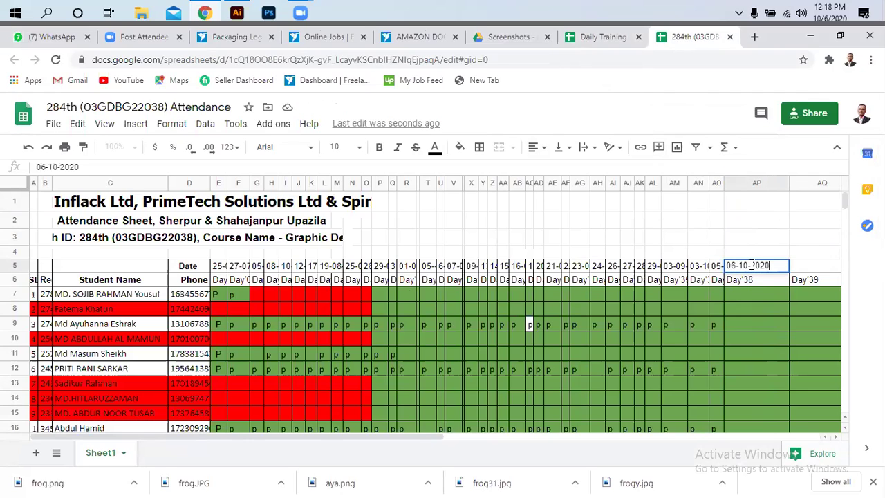
left_click(731, 324)
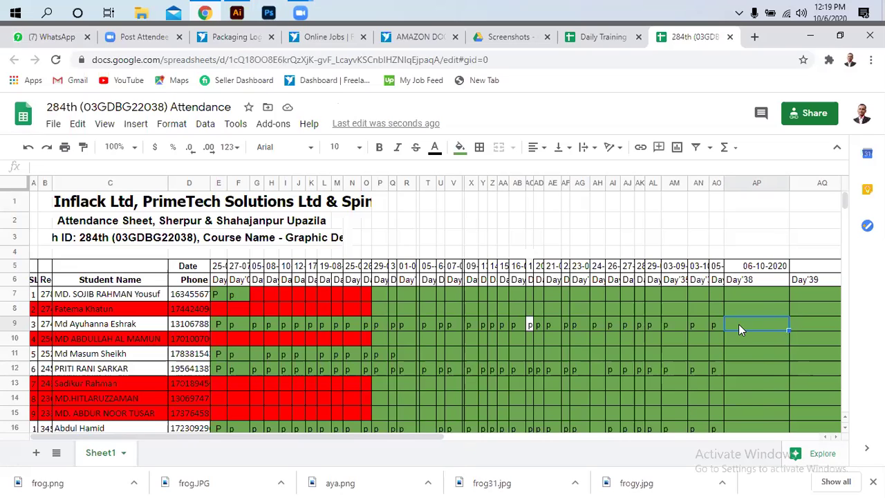
- Mark the students in rows 9 and 12 present with "p" in the Day'38 column
left_click(742, 369)
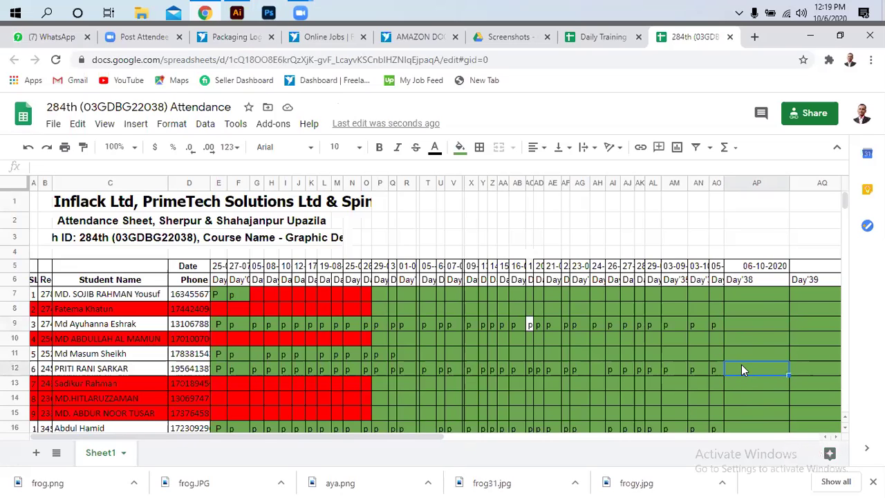
left_click(742, 322)
type("p")
left_click(741, 371)
type("p")
left_click(737, 410)
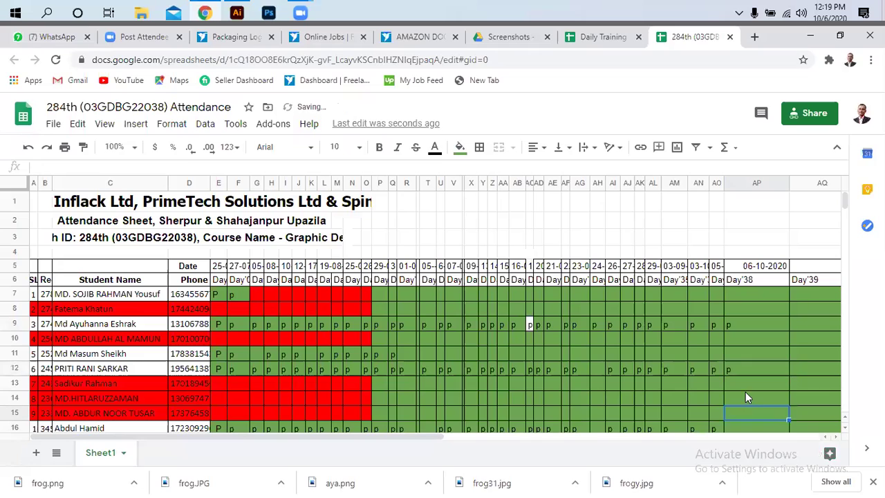
- Mark the students in rows 16, 17 and 19 present with "p" for Day'38
scroll(740, 388, "down", 2)
left_click(740, 346)
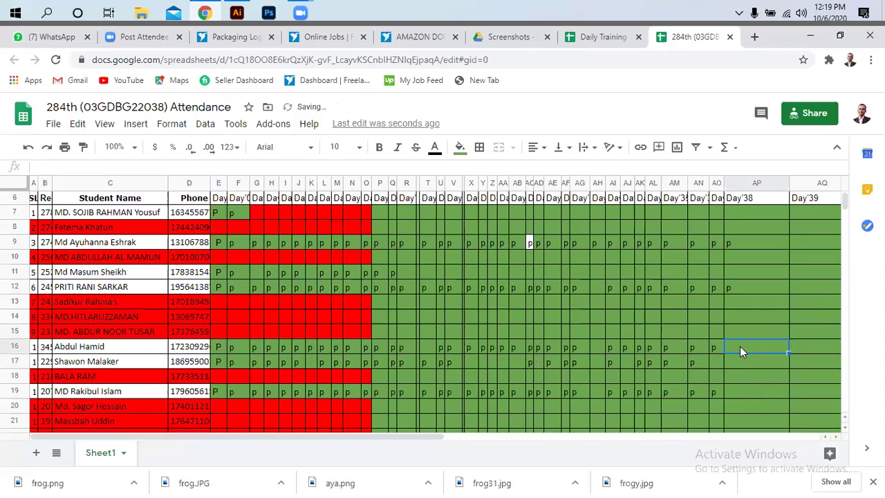
type("p")
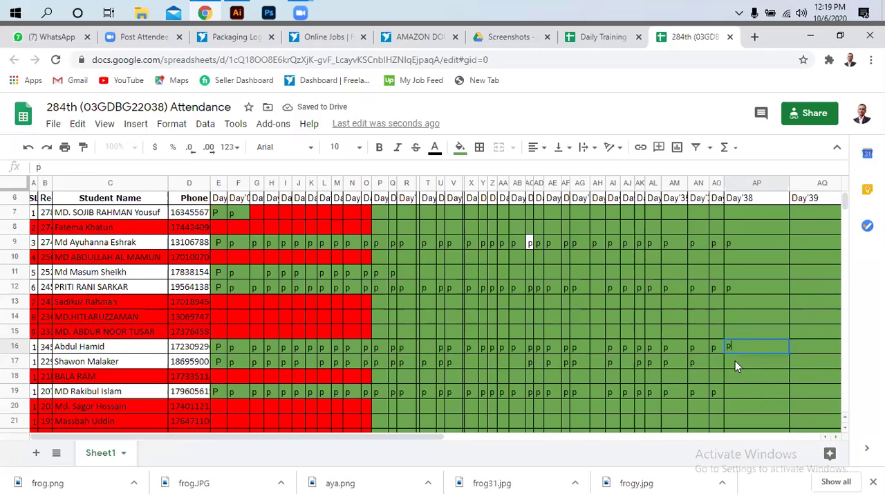
left_click(735, 365)
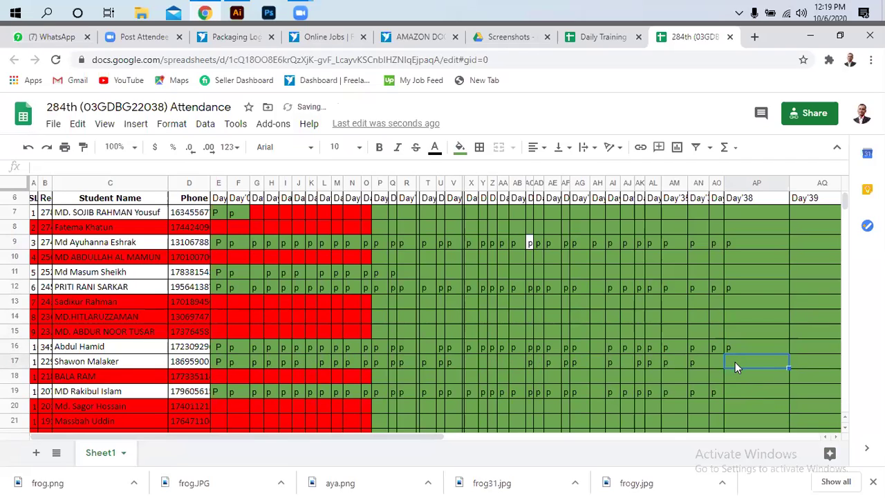
type("p")
left_click(734, 387)
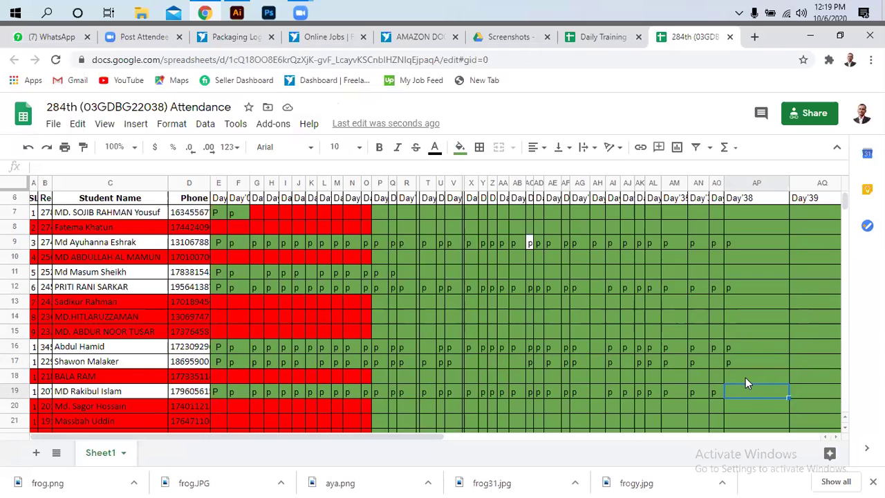
type("p")
key("Down")
key("Down")
- Record "p" in the Day'38 column for the student in row 26, leaving row 25 blank
scroll(768, 362, "down", 2)
left_click(732, 379)
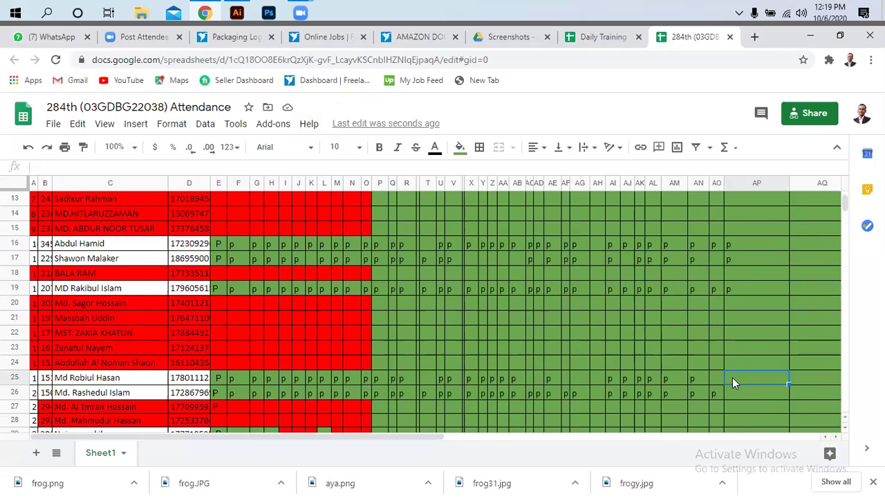
left_click(734, 392)
type("p")
left_click(743, 419)
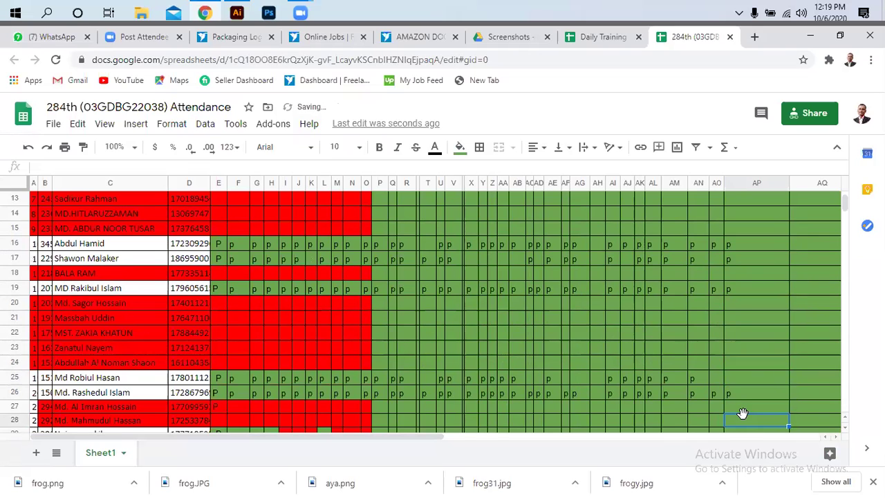
- Mark the students in rows 35 and 36 present with "p" for Day'38 and go on to row 40
scroll(745, 401, "down", 3)
left_click(737, 413)
type("p")
scroll(749, 372, "down", 2)
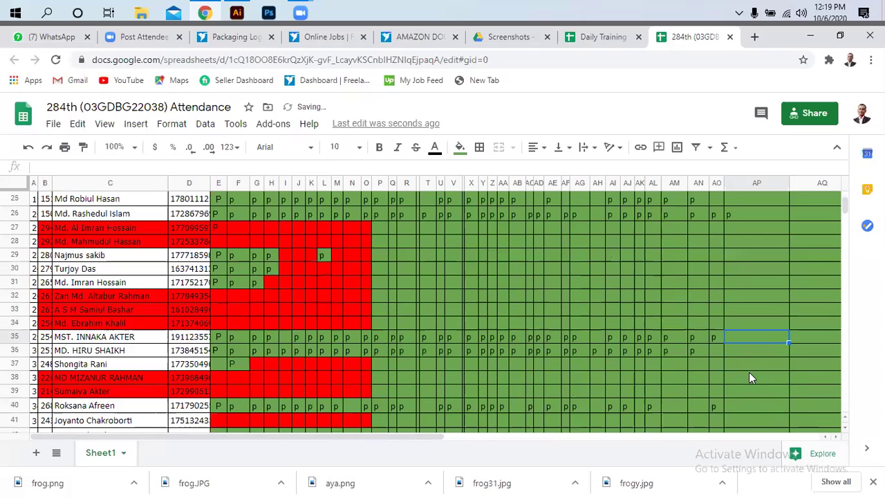
left_click(741, 350)
type("p")
left_click(736, 408)
scroll(763, 345, "down", 4)
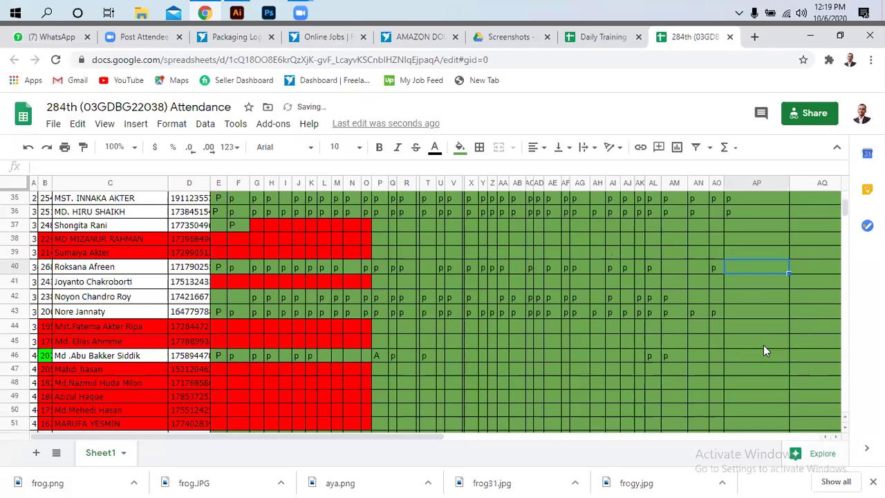
- Mark the students in rows 40 and 43 present with "p" in the Day'38 column, leaving row 46 blank
type("p")
left_click(739, 312)
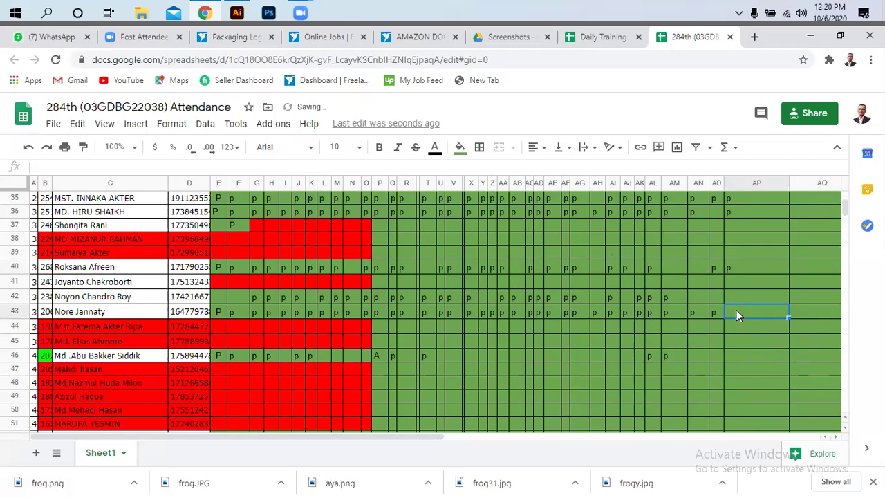
type("p")
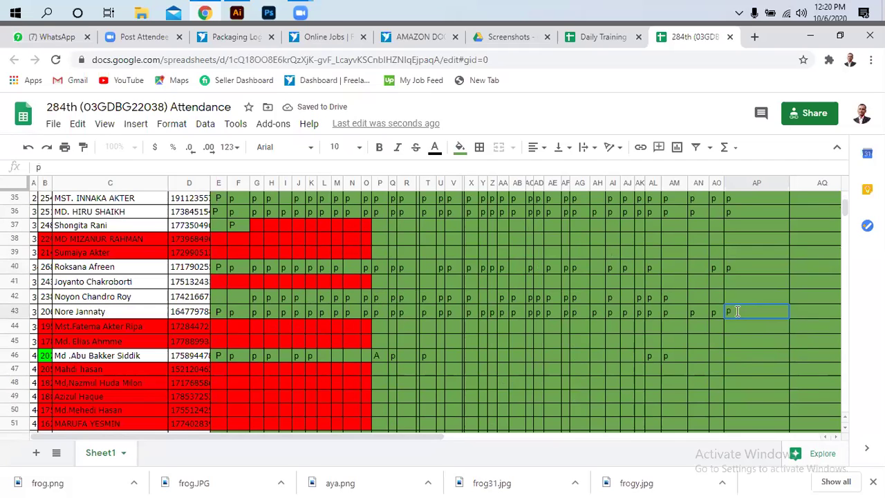
left_click(735, 355)
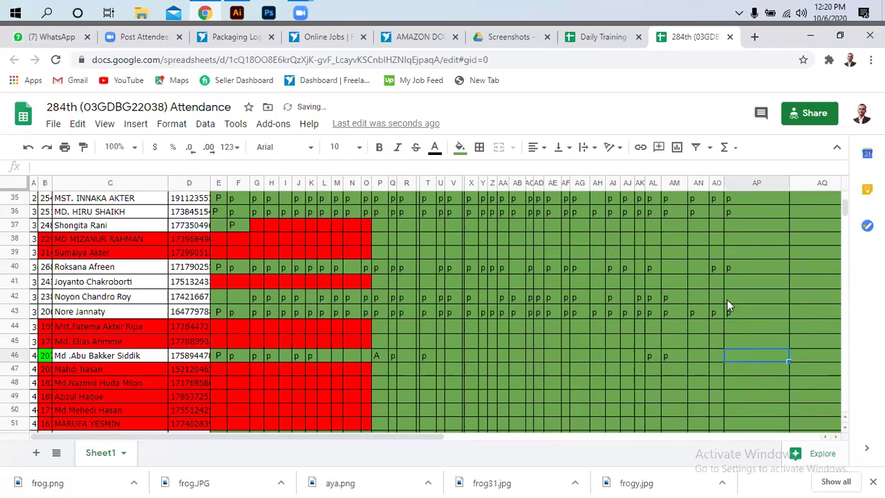
left_click(741, 381)
left_click(735, 355)
left_click(745, 381)
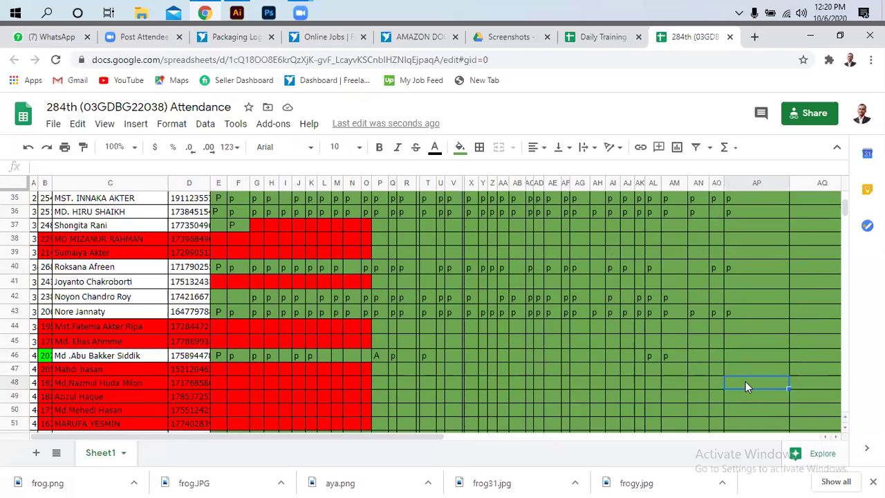
- Record "p" for Day'38 for the student in row 54, leaving row 52 blank
scroll(746, 381, "down", 2)
left_click(733, 335)
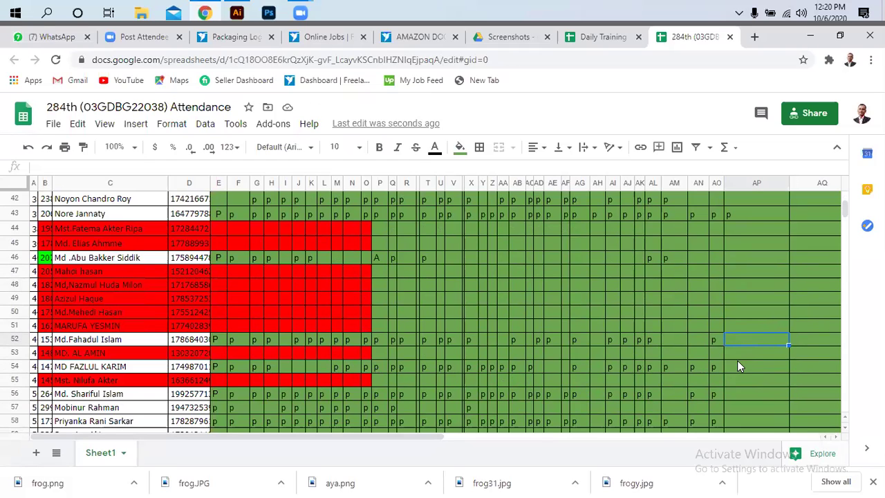
left_click(737, 364)
type("p")
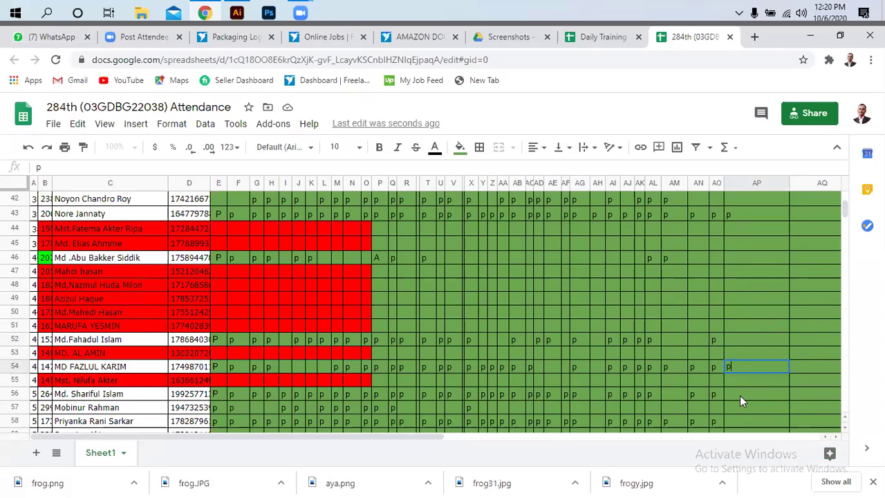
left_click(740, 397)
- Mark the students in rows 56, 58 and 59 present with "p" for Day'38, leaving row 57 blank
scroll(740, 396, "down", 2)
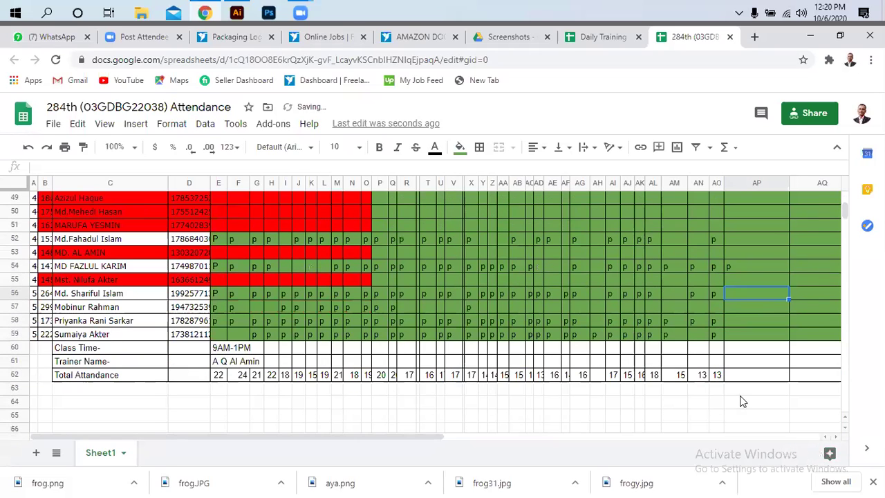
left_click(734, 306)
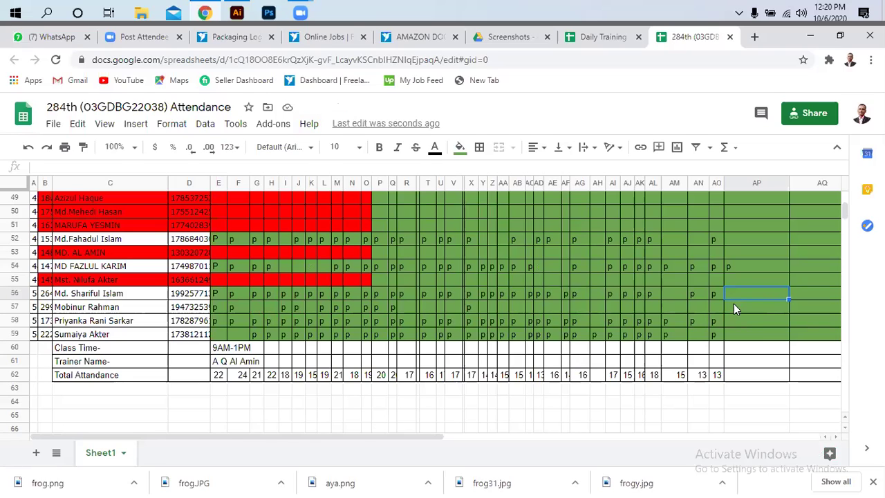
left_click(739, 320)
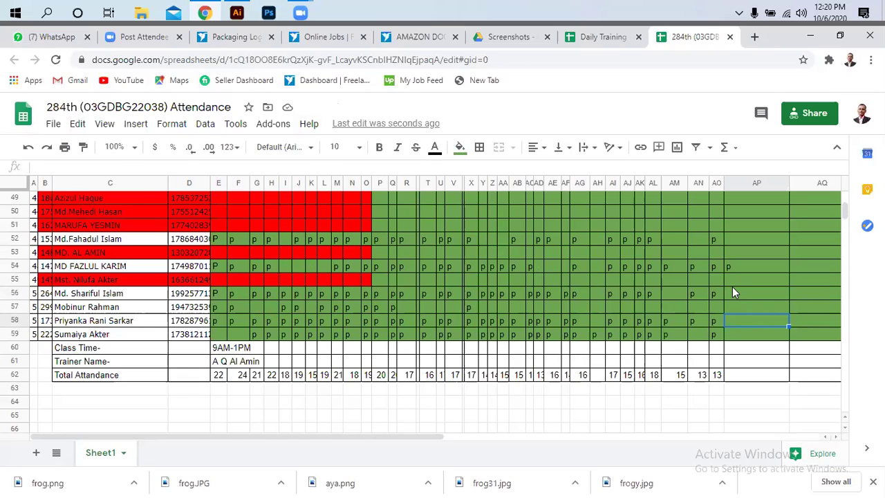
left_click(733, 290)
type("p")
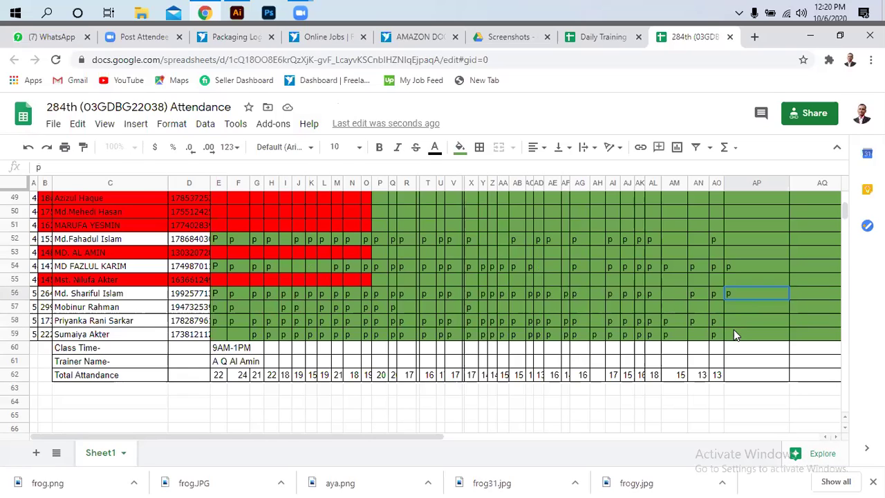
left_click(738, 317)
type("p")
left_click(737, 341)
scroll(735, 306, "up", 1)
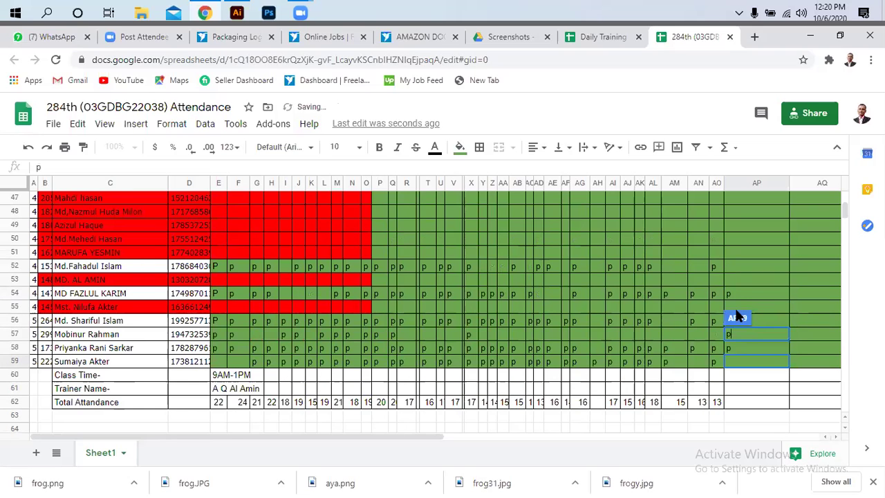
left_click(748, 265)
- Go back to the start of the student list and check the Day'38 attendance marks down to row 38
scroll(748, 265, "up", 4)
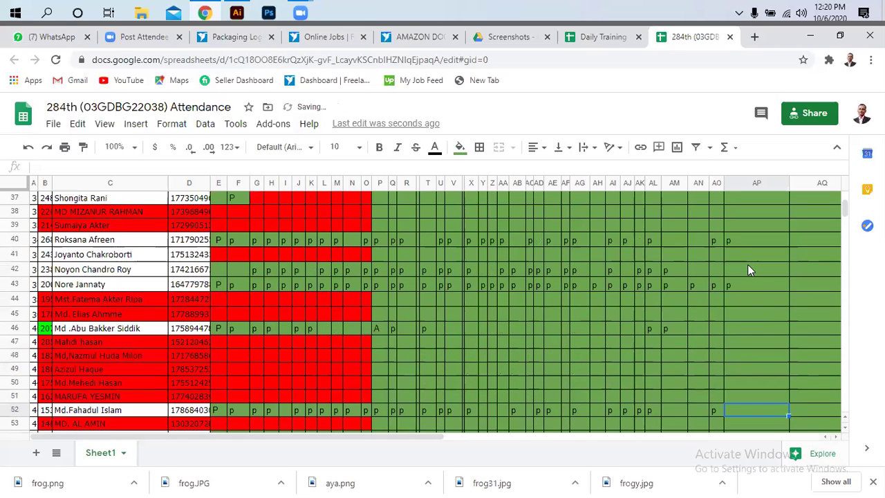
scroll(748, 270, "up", 6)
scroll(747, 270, "up", 2)
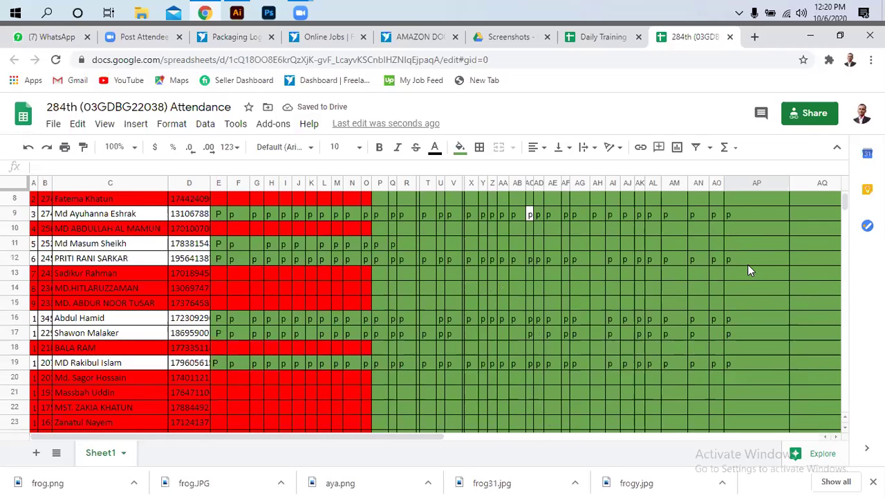
scroll(748, 264, "up", 2)
scroll(738, 333, "down", 1)
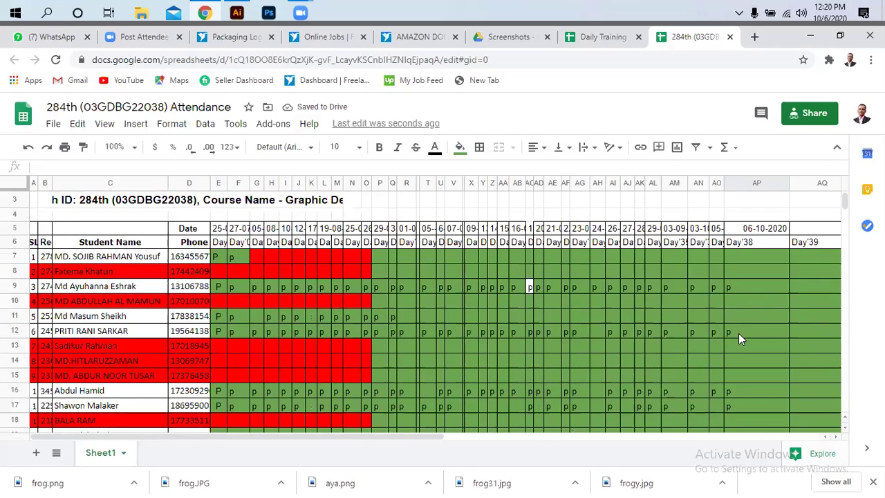
scroll(739, 334, "down", 2)
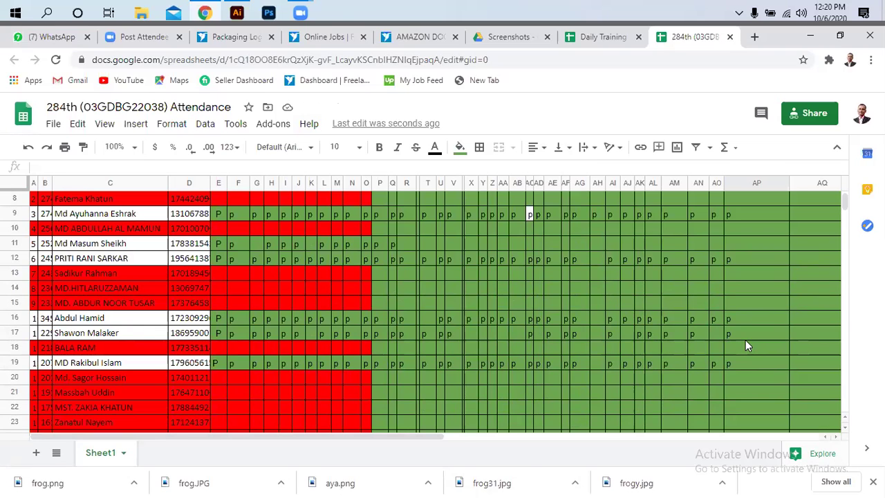
scroll(765, 370, "up", 3)
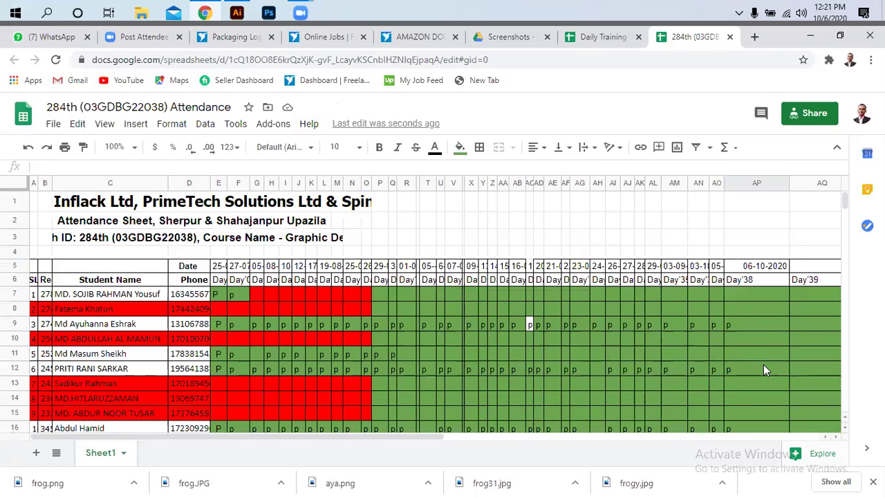
scroll(762, 370, "down", 1)
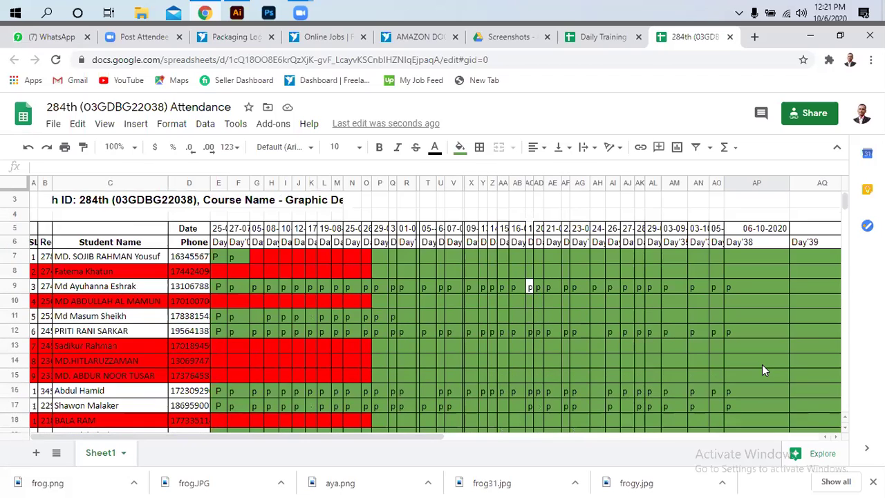
scroll(762, 370, "down", 2)
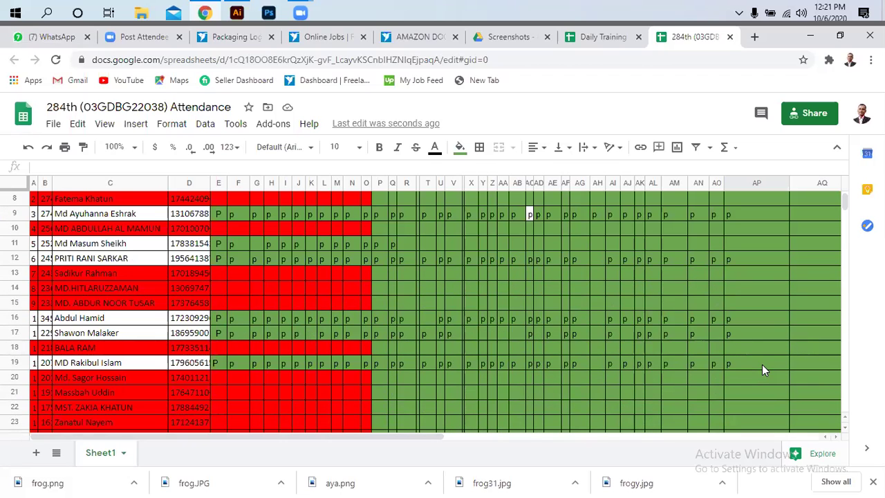
scroll(763, 370, "down", 2)
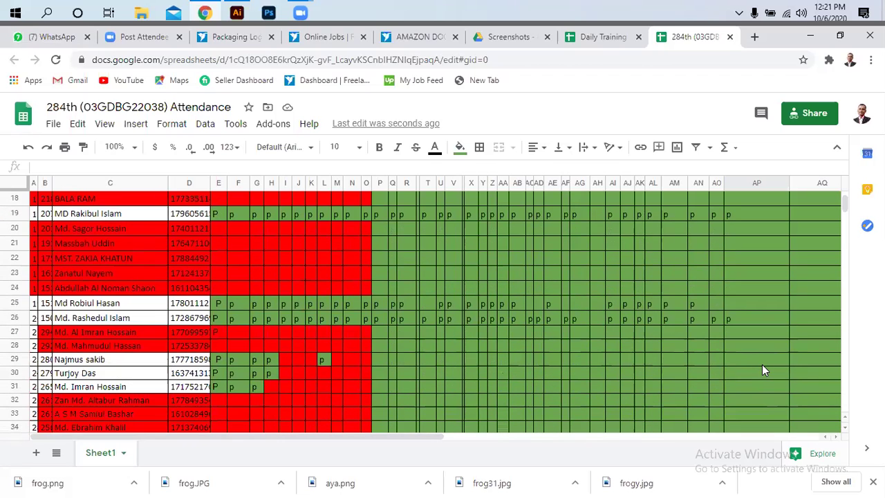
scroll(764, 370, "down", 1)
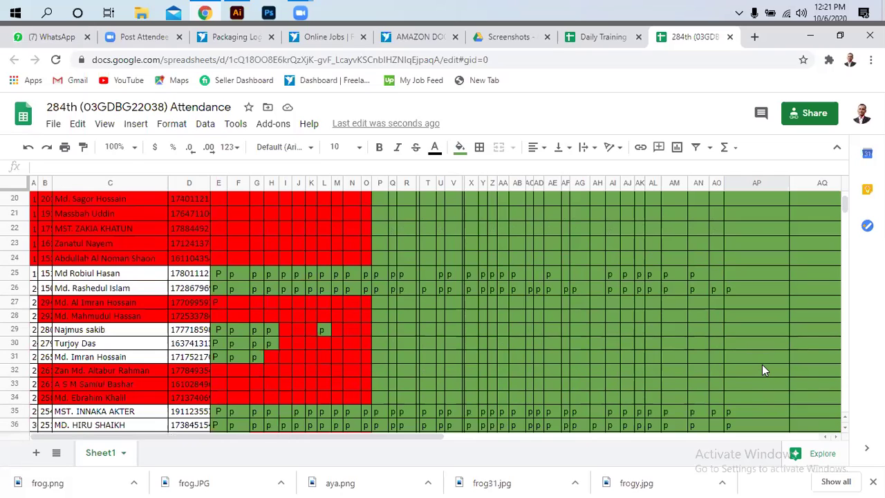
scroll(764, 370, "down", 1)
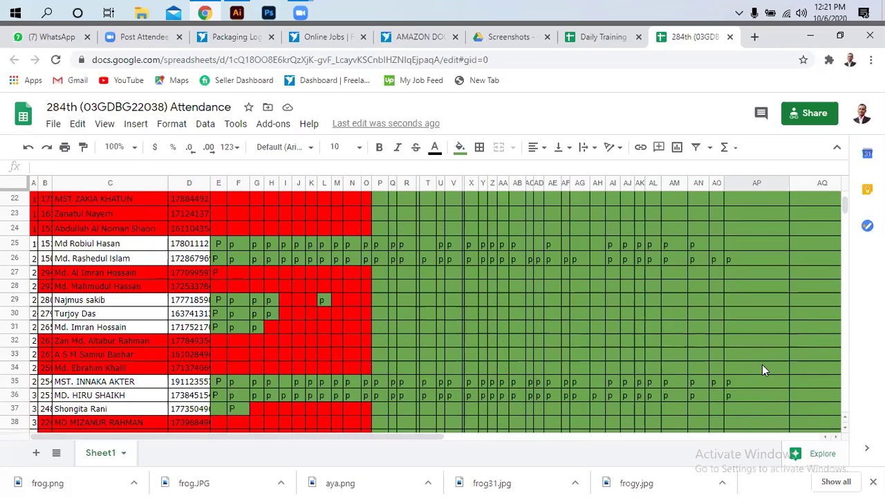
- Fill in the missing "p" for the student in row 36 in column AO, the class day before Day'38
left_click(717, 394)
type("p")
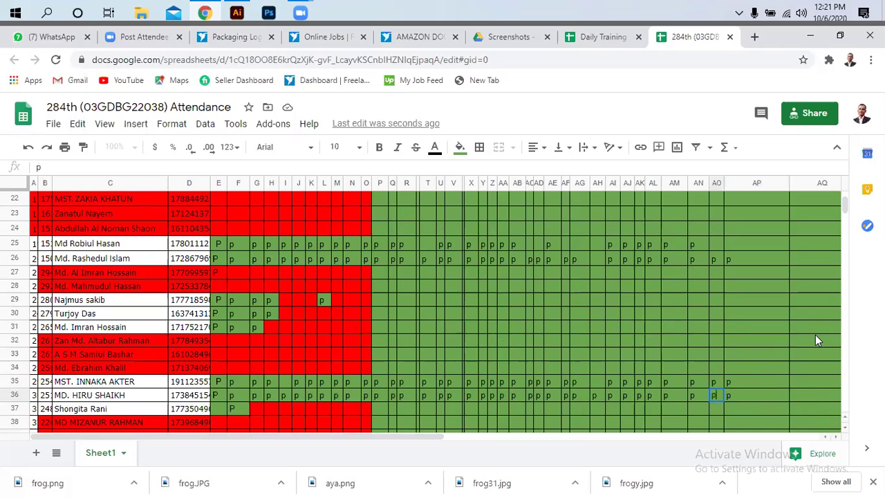
left_click(773, 331)
- Review the Day'38 attendance marks through the whole student list, from row 7 to row 59
scroll(772, 331, "down", 3)
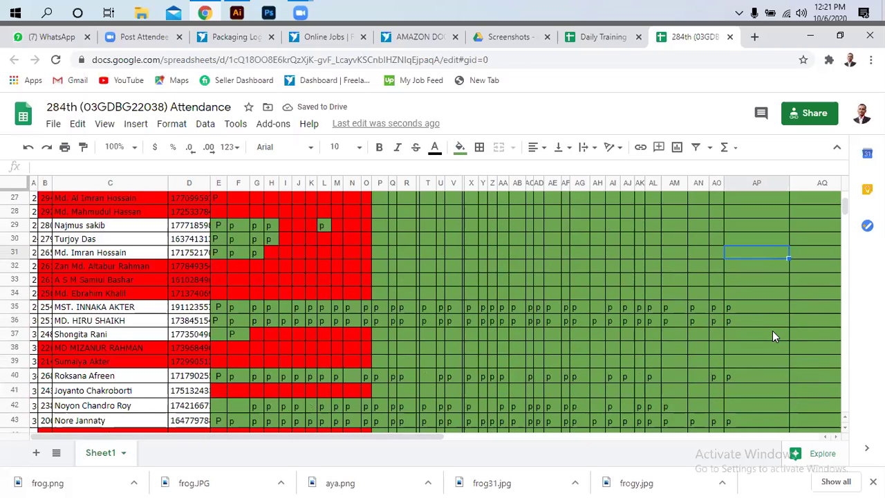
scroll(773, 335, "down", 3)
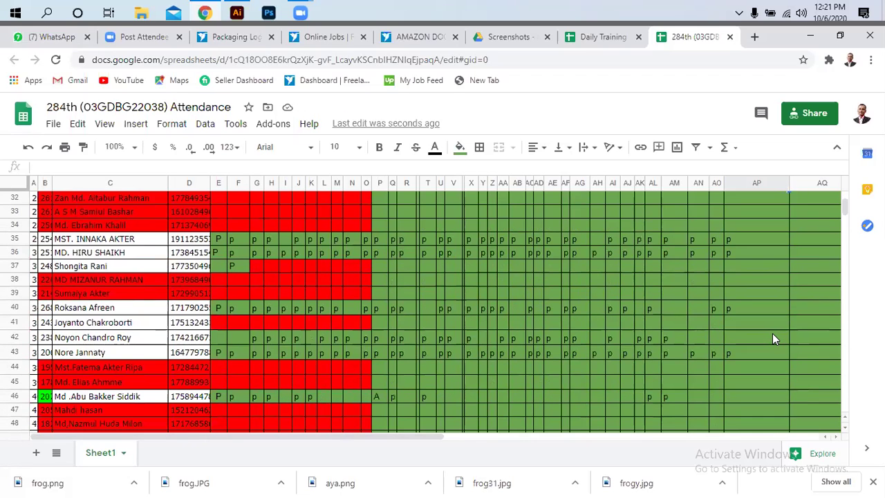
scroll(773, 336, "down", 3)
scroll(773, 335, "down", 3)
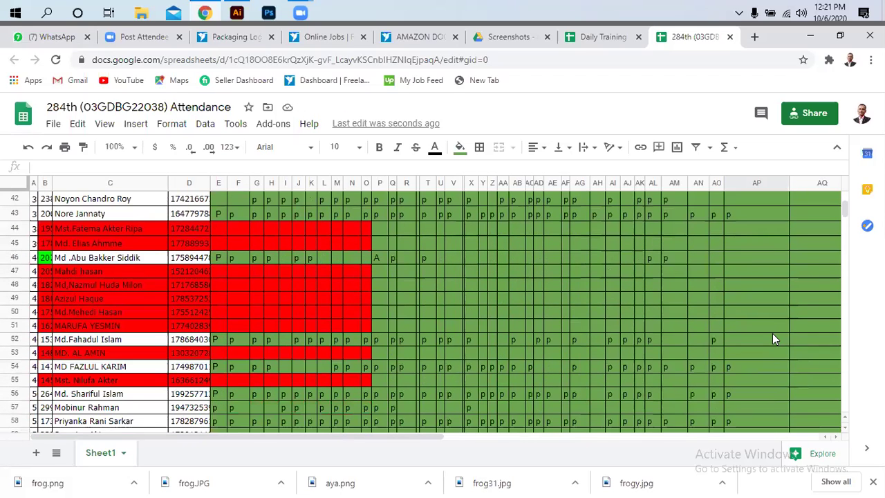
scroll(772, 333, "down", 5)
scroll(773, 333, "up", 15)
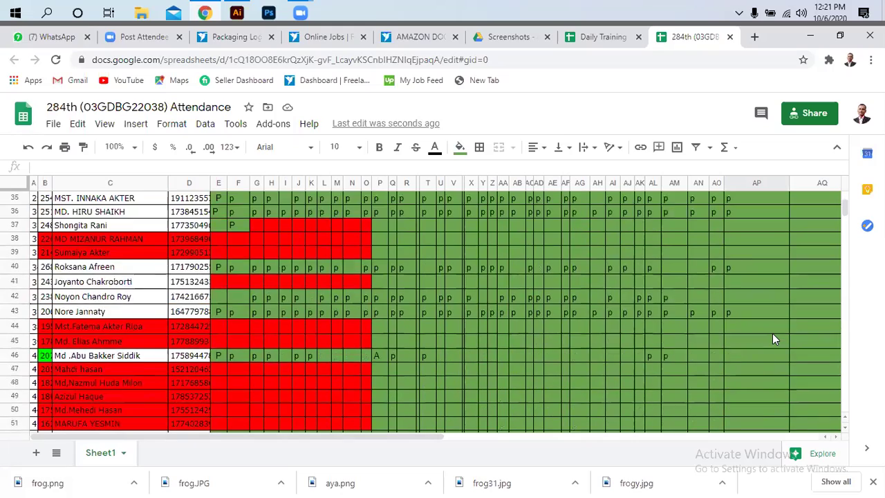
scroll(772, 333, "up", 9)
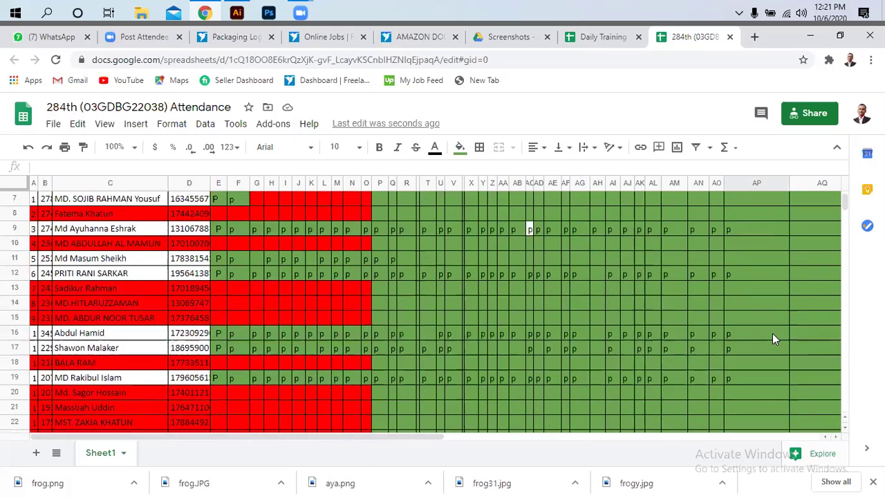
scroll(773, 333, "up", 2)
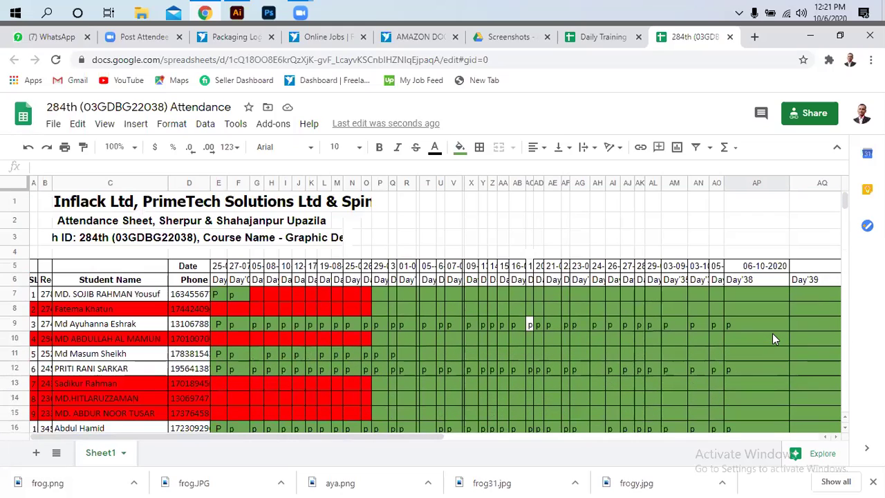
scroll(773, 333, "down", 2)
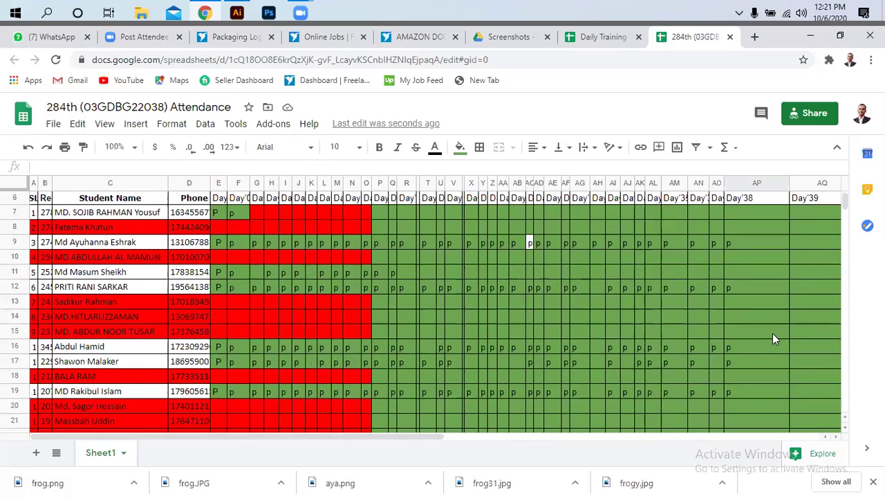
scroll(772, 339, "down", 2)
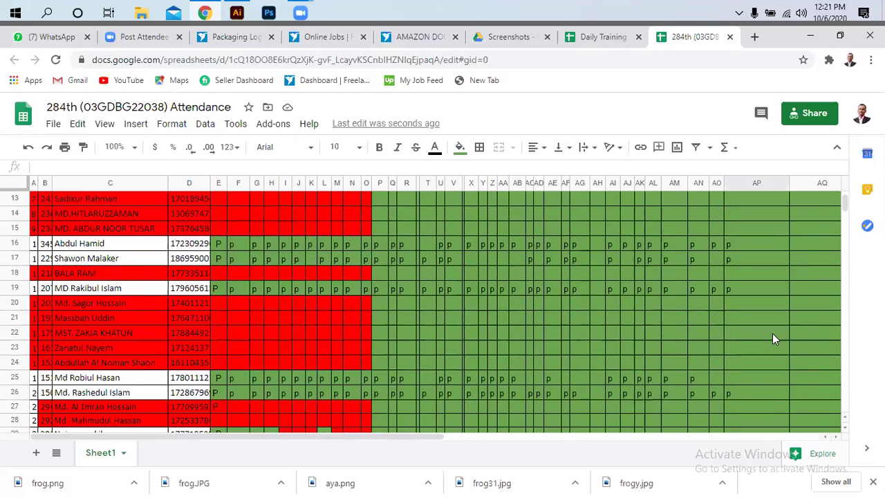
scroll(773, 334, "down", 2)
scroll(773, 333, "down", 1)
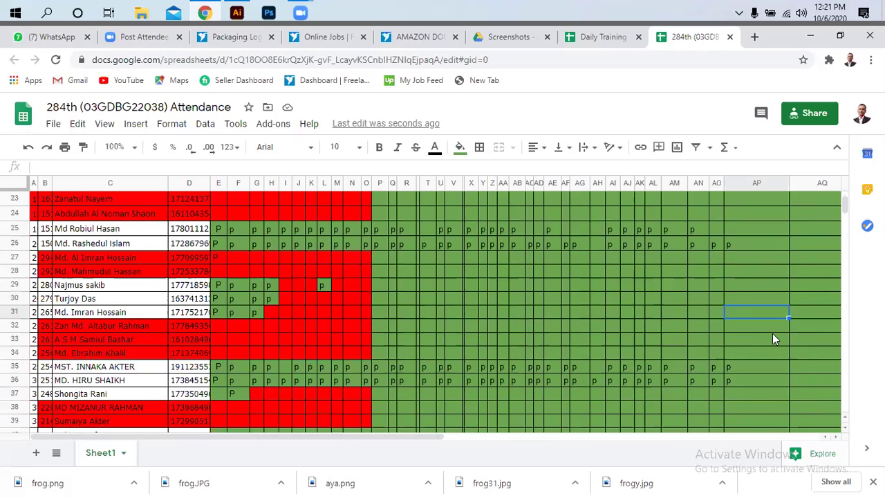
scroll(637, 337, "down", 2)
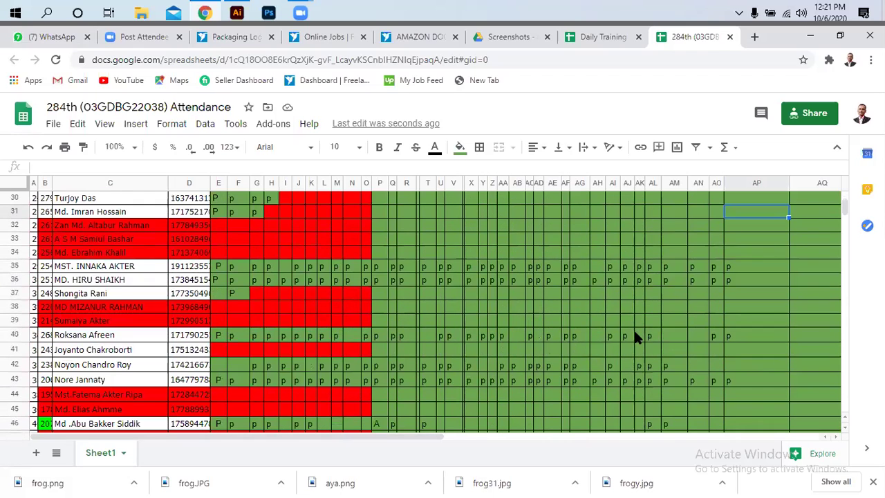
scroll(637, 337, "down", 3)
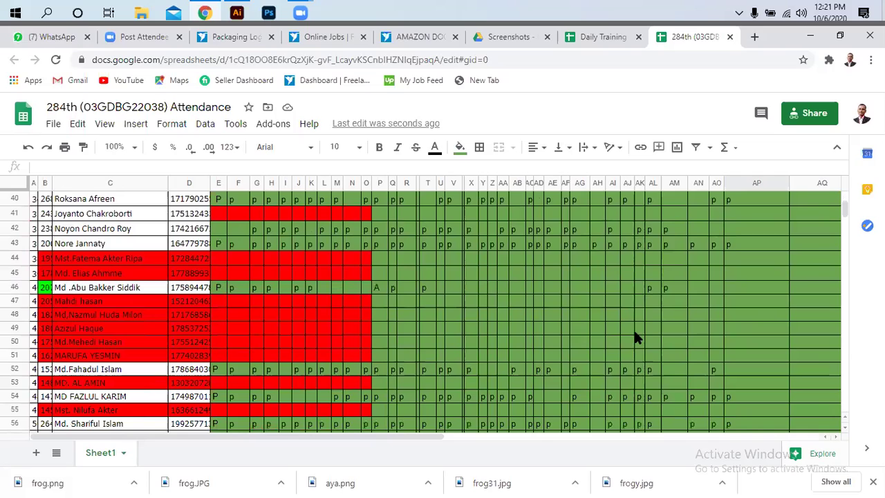
scroll(637, 337, "down", 2)
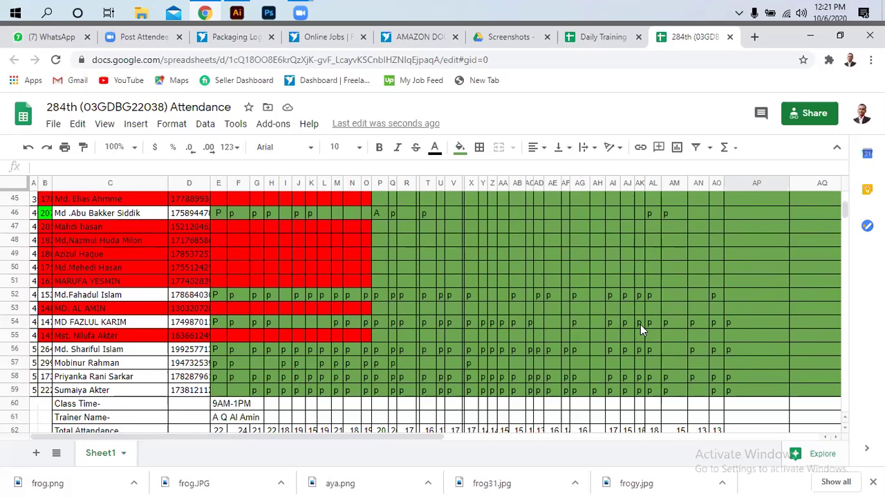
scroll(641, 324, "up", 5)
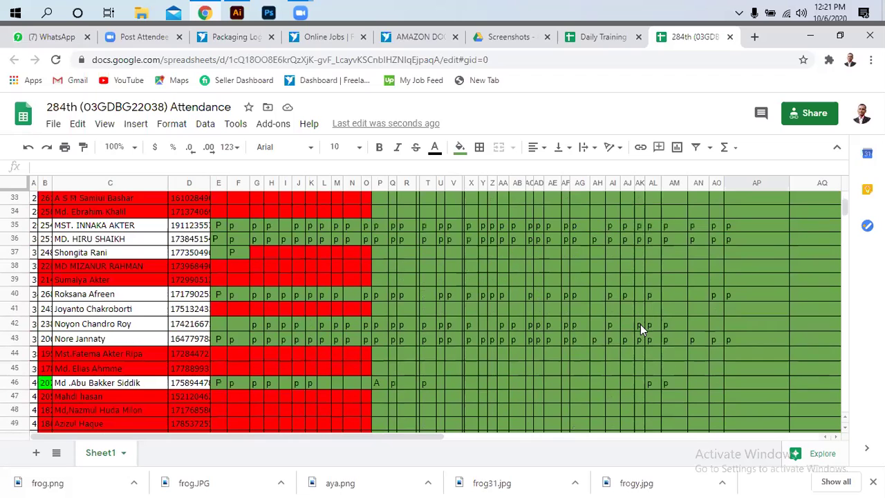
- Fill in the missing "p" for the student in row 17 in column AO, the class day before Day'38
scroll(640, 324, "up", 2)
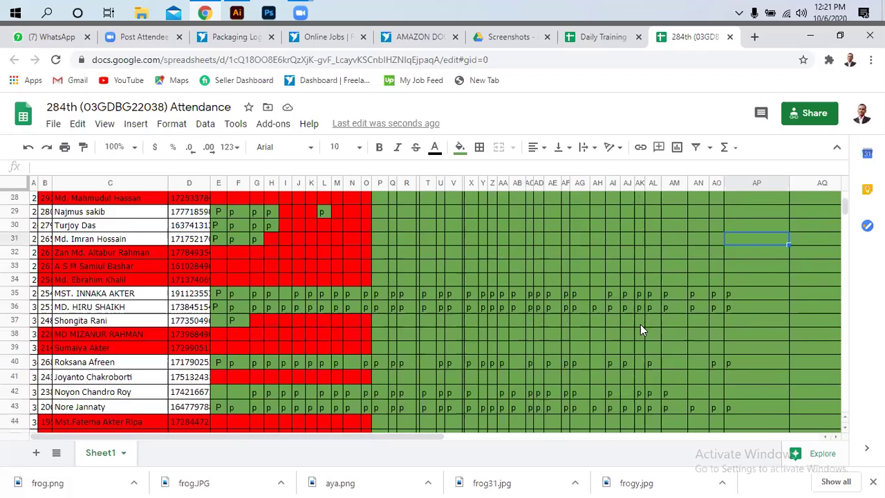
scroll(641, 330, "up", 4)
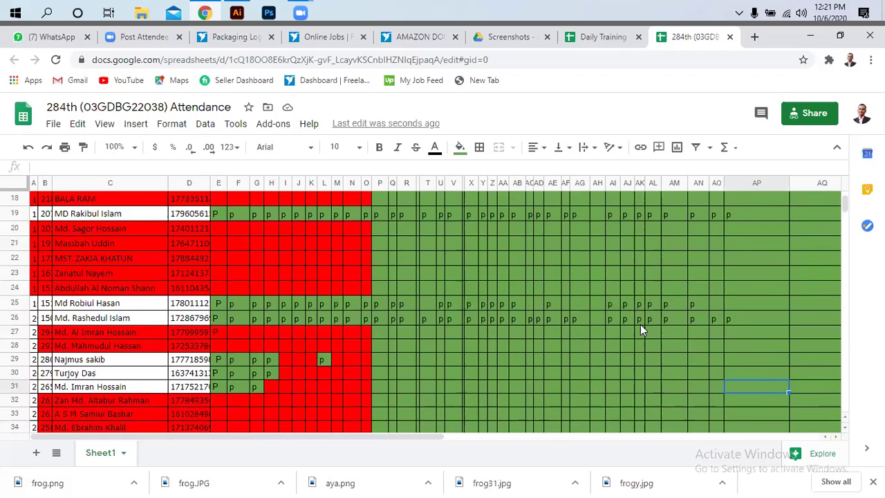
scroll(641, 330, "up", 3)
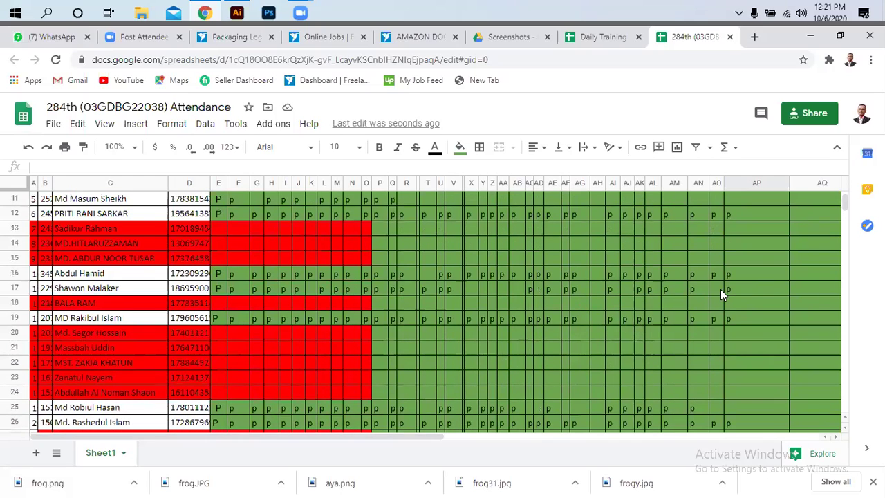
left_click(720, 289)
type("p")
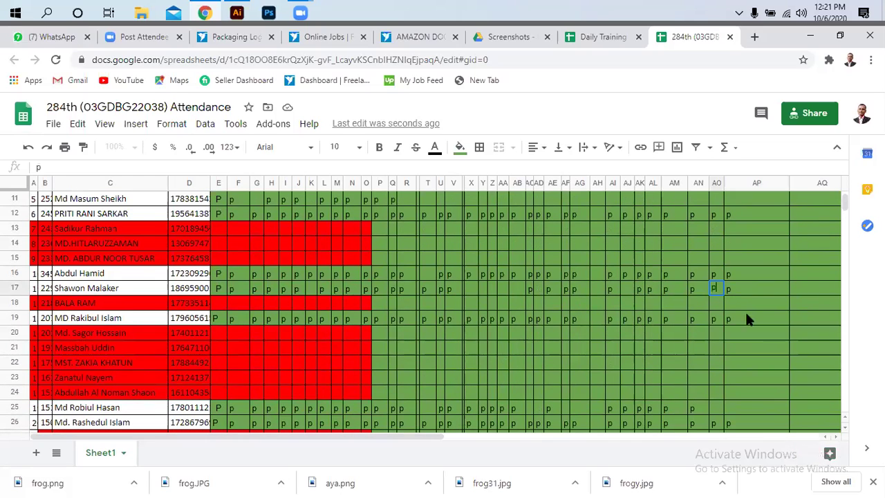
left_click(779, 334)
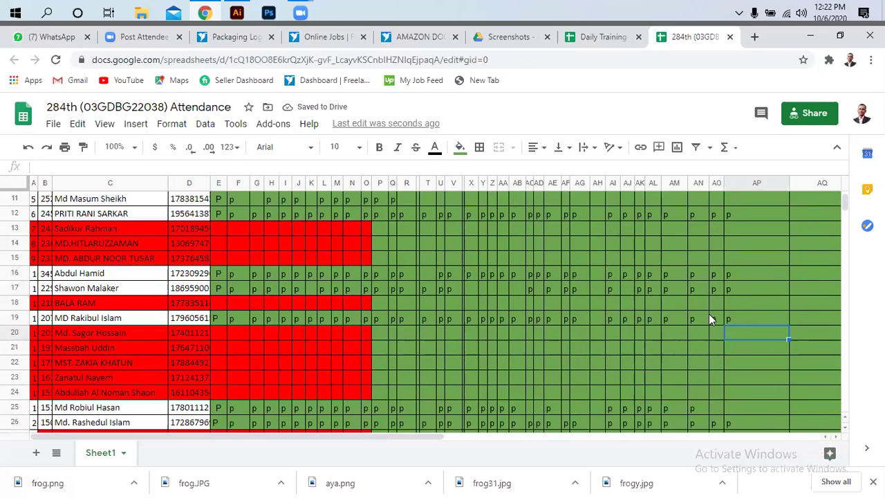
left_click(746, 364)
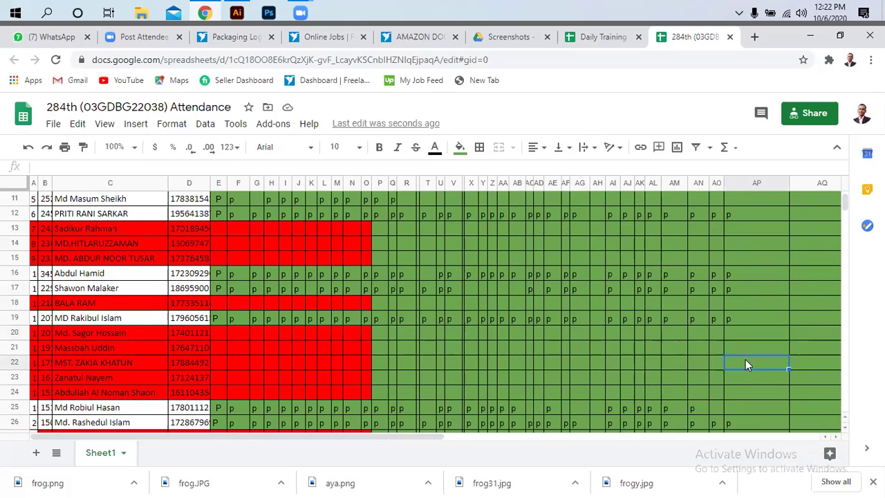
- Count the "p" marks in column AO through the whole student list, from row 9 to row 59
scroll(745, 364, "down", 2)
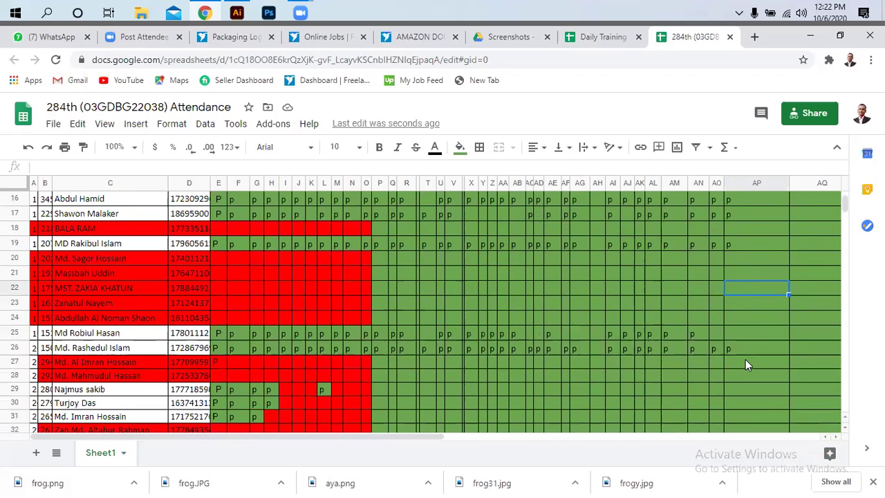
scroll(746, 365, "down", 2)
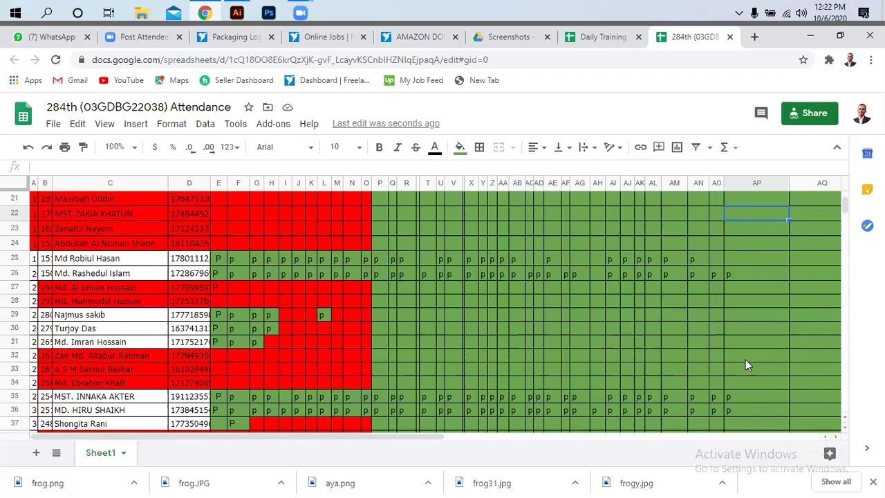
scroll(745, 365, "down", 2)
scroll(746, 365, "up", 10)
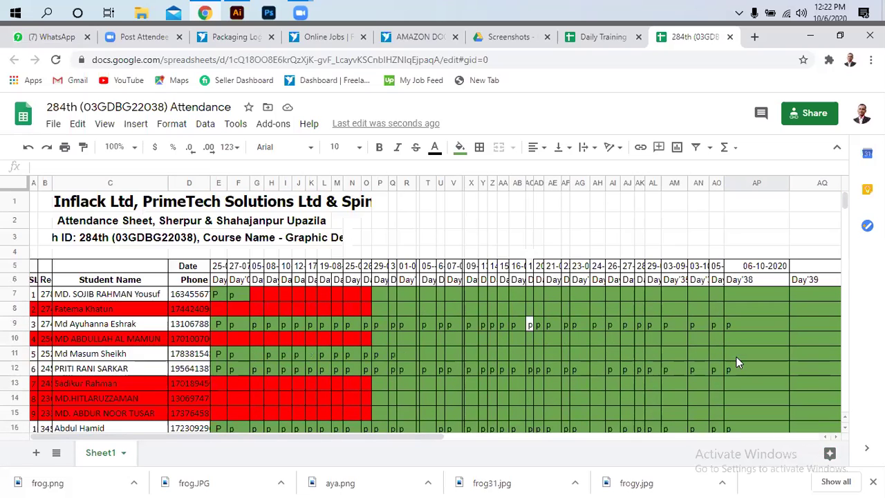
left_click(717, 325)
left_click(717, 367)
scroll(765, 355, "down", 3)
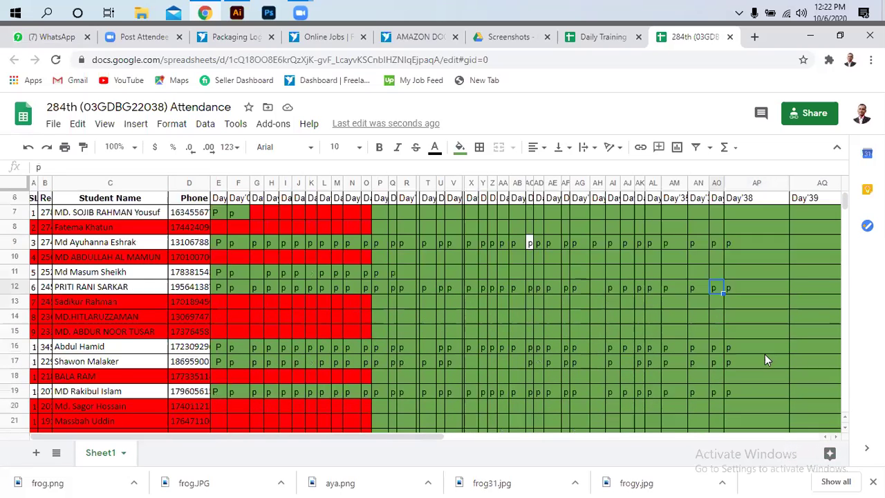
left_click(713, 320)
left_click(715, 331)
left_click(716, 363)
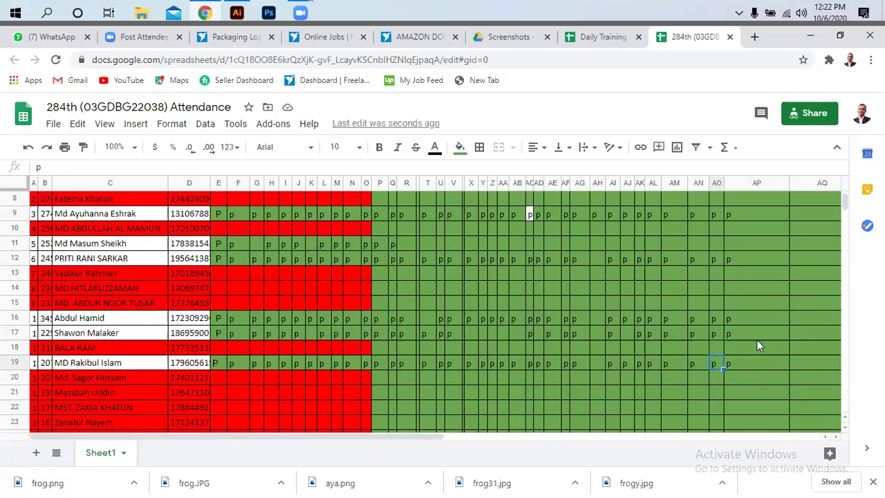
scroll(761, 339, "down", 3)
left_click(712, 321)
scroll(762, 317, "down", 2)
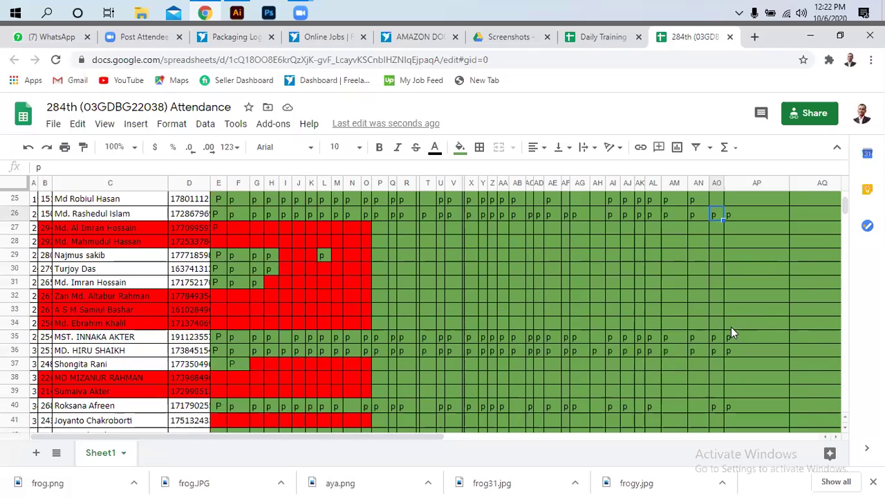
left_click(717, 338)
left_click(716, 351)
left_click(715, 406)
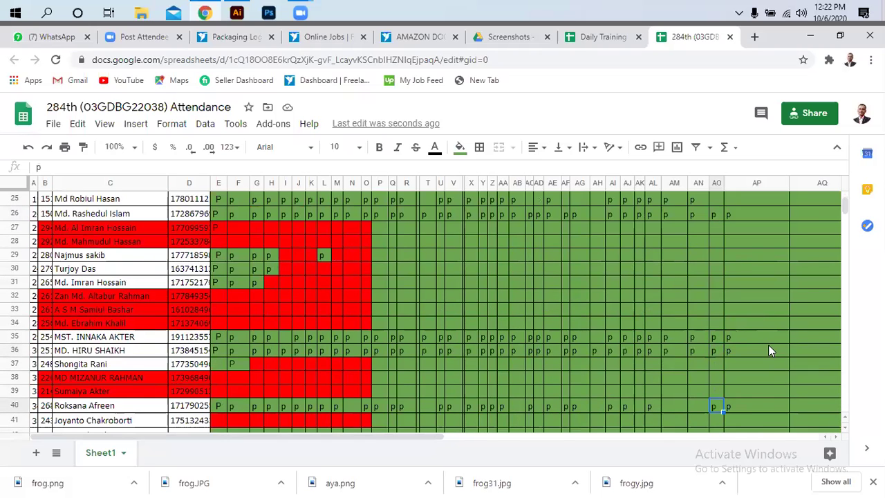
scroll(769, 345, "down", 2)
left_click(713, 352)
scroll(749, 342, "down", 3)
left_click(714, 342)
left_click(714, 367)
left_click(716, 393)
left_click(719, 420)
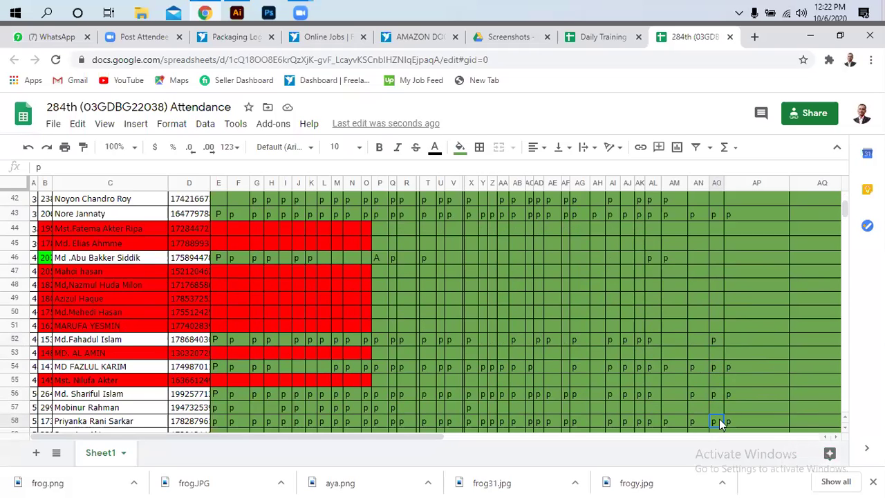
scroll(755, 352, "down", 2)
left_click(714, 335)
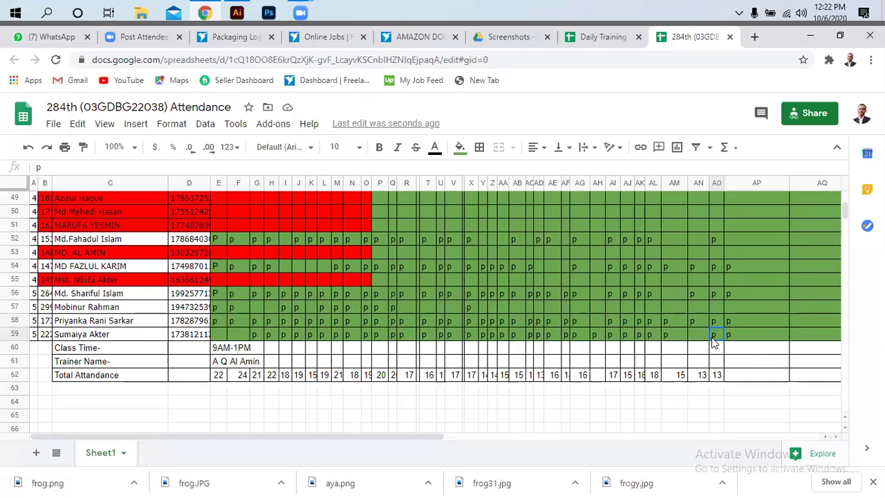
- Set the Total Attendance value in column AO, row 62, to 15
left_click(717, 377)
type("15")
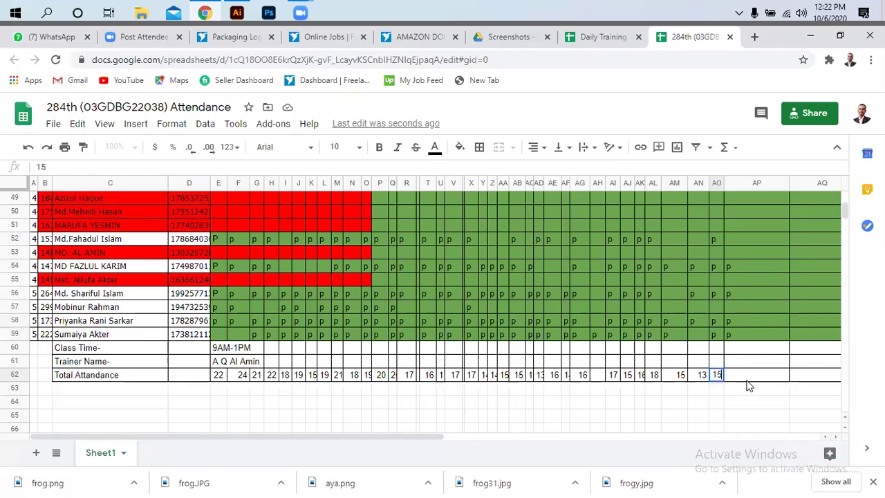
left_click(763, 405)
- Count the Day'38 "p" marks in column AP from the start of the student list down to row 59
scroll(745, 337, "up", 12)
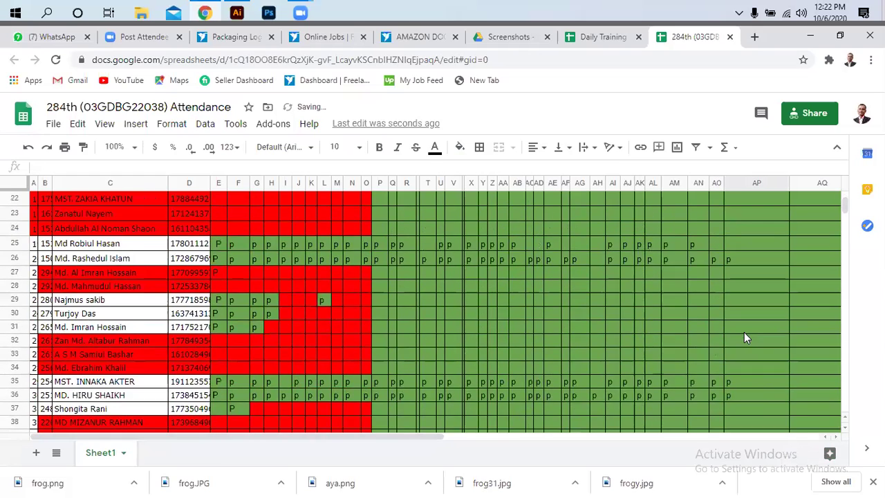
scroll(745, 338, "up", 1)
left_click(730, 323)
left_click(733, 367)
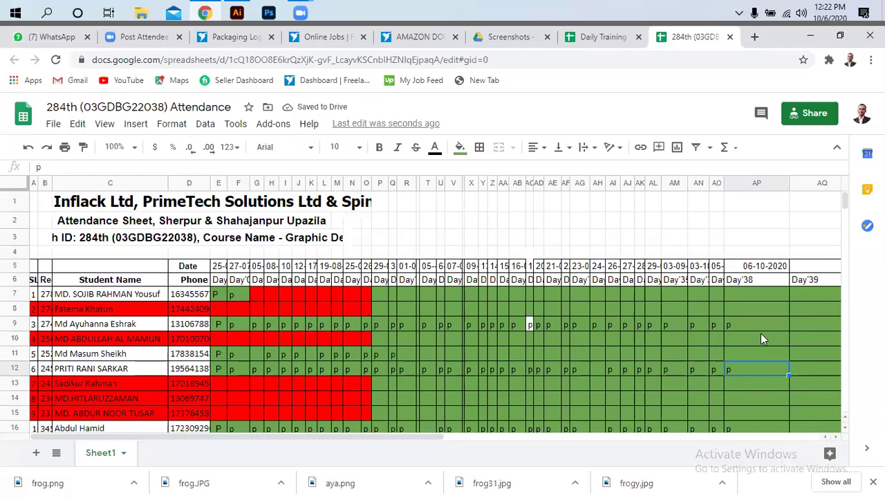
scroll(757, 332, "down", 2)
left_click(728, 323)
left_click(731, 336)
left_click(730, 365)
scroll(735, 327, "down", 3)
left_click(766, 318)
scroll(778, 310, "down", 3)
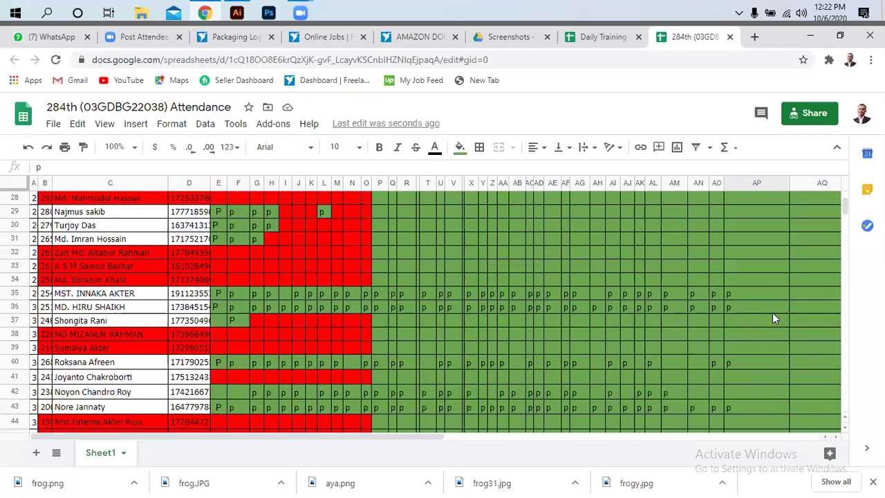
left_click(728, 294)
left_click(729, 307)
left_click(728, 361)
left_click(731, 404)
scroll(764, 315, "down", 3)
scroll(735, 343, "down", 3)
left_click(731, 282)
left_click(730, 306)
left_click(732, 335)
left_click(732, 349)
- Enter 14 as the Day'38 Total Attendance in column AP and reload the attendance sheet
left_click(731, 387)
type("14")
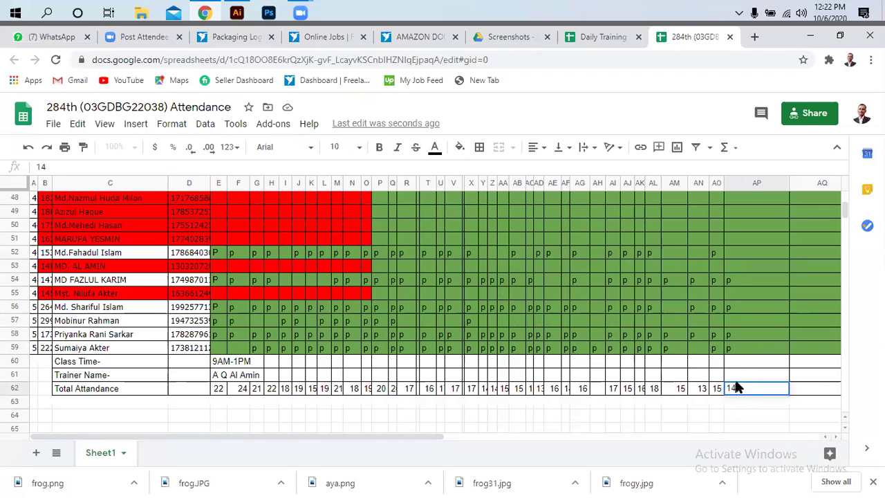
left_click(650, 406)
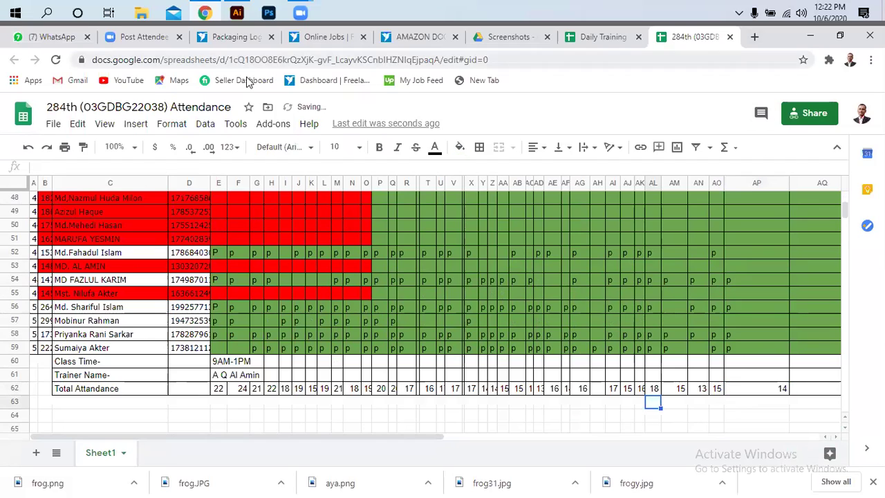
left_click(55, 59)
- In the Daily Training Report, set the number of trainees to 15 for Day-37 and 14 for Day-38
left_click(588, 38)
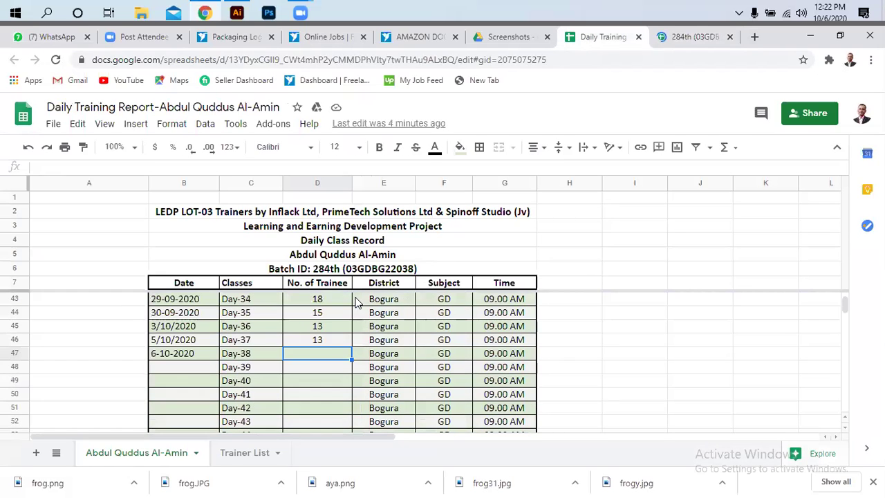
left_click(315, 340)
type("15")
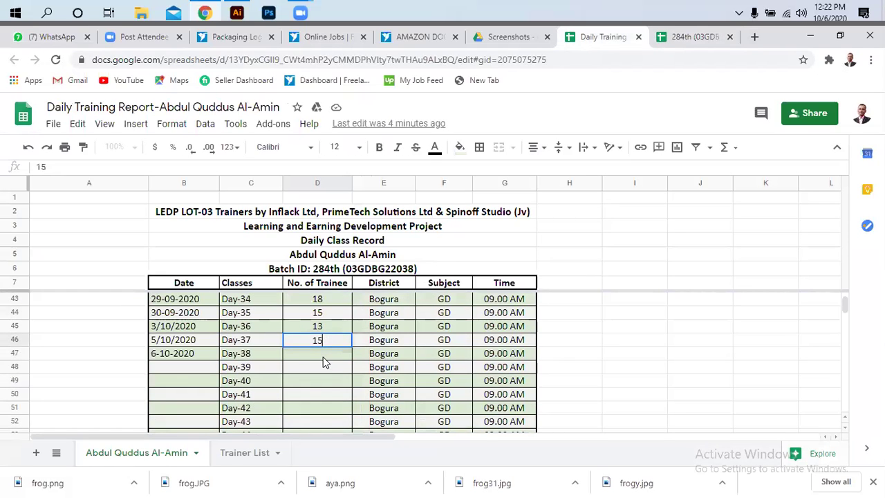
left_click(308, 355)
type("14")
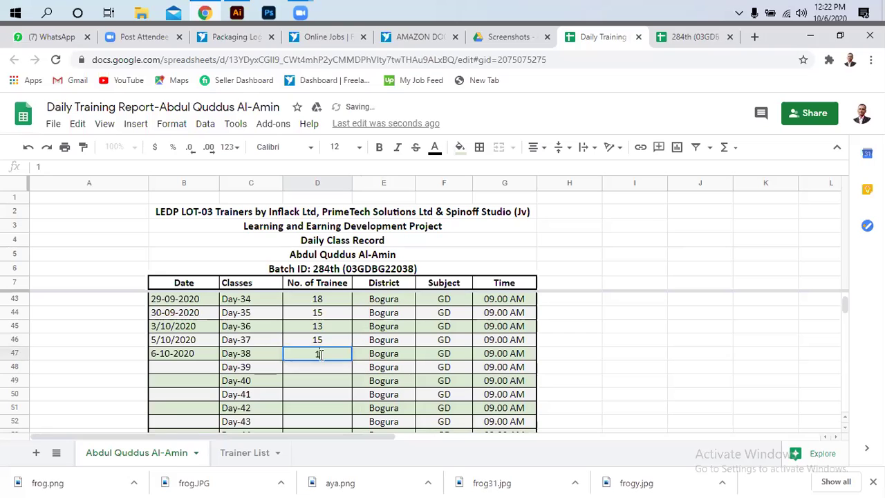
left_click(596, 360)
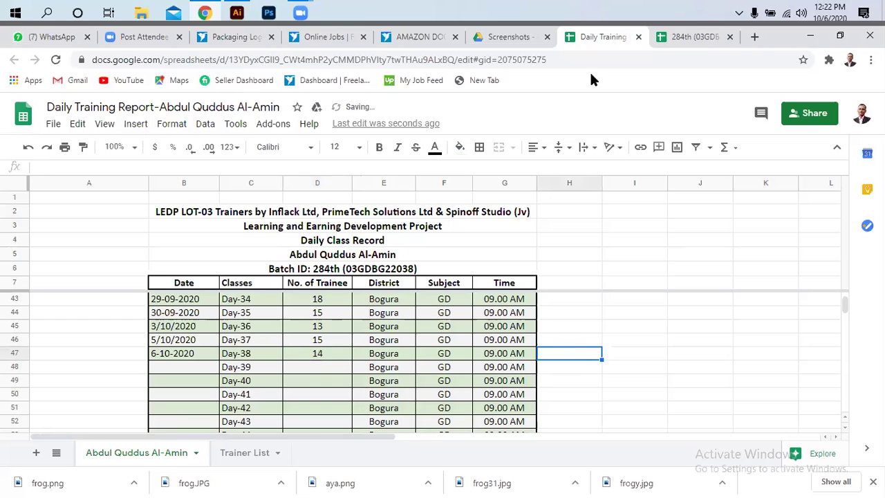
- Return to the reloaded attendance sheet and review the Day'38 marks through the whole student list
left_click(684, 37)
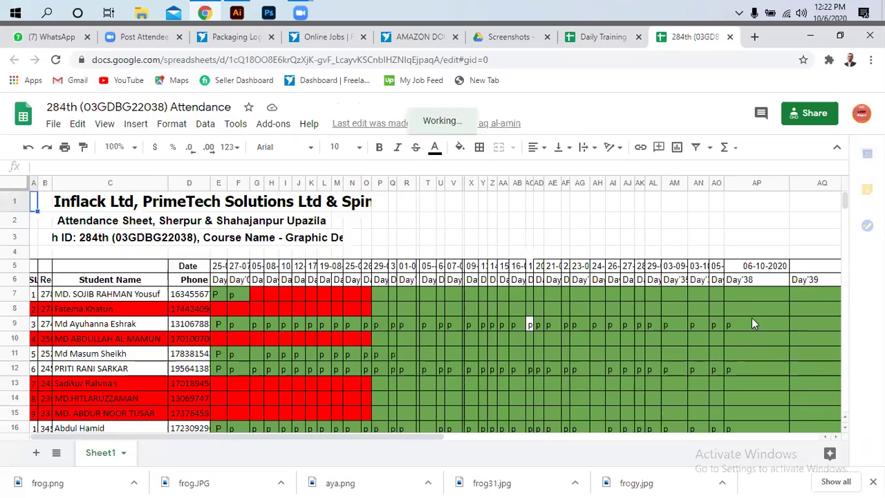
left_click(752, 316)
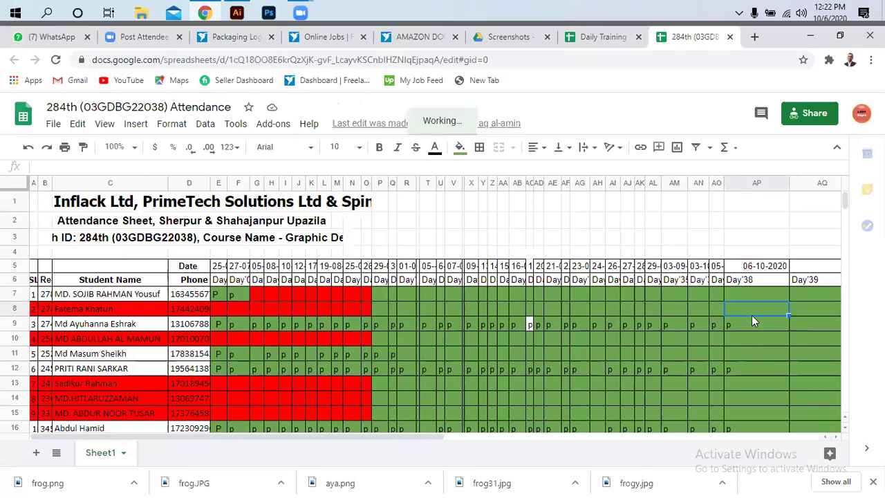
scroll(752, 316, "down", 2)
scroll(752, 320, "down", 2)
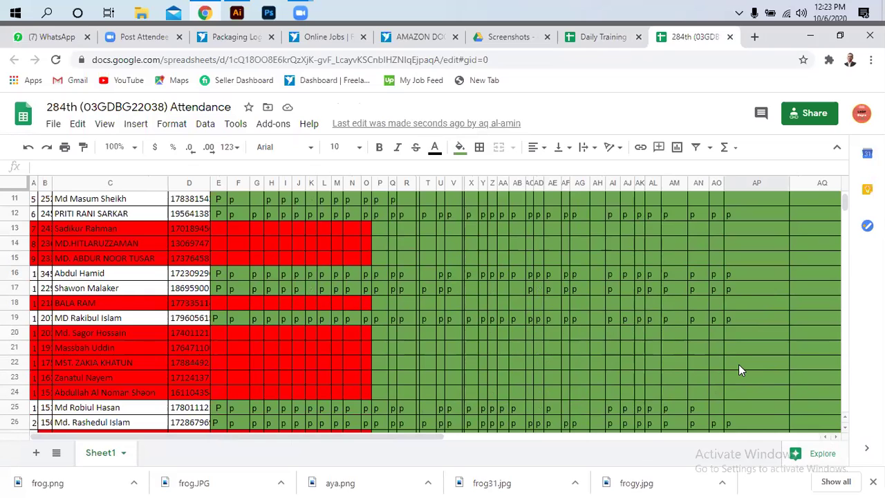
scroll(739, 365, "down", 3)
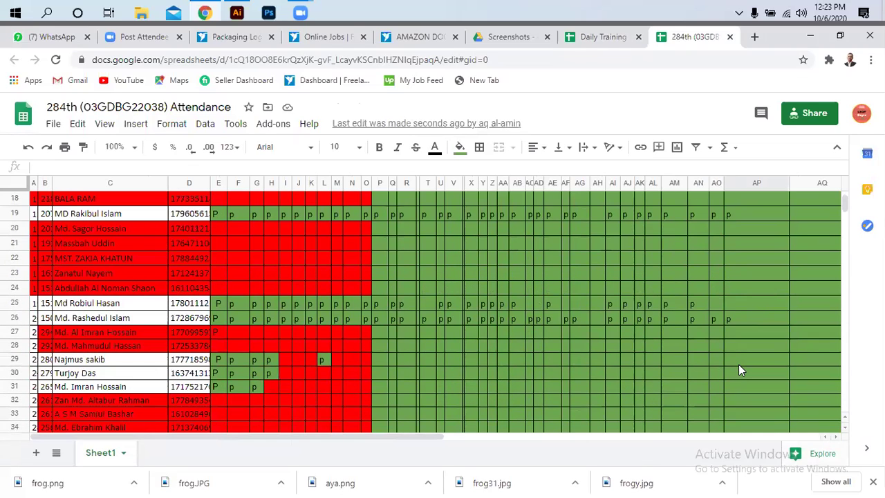
scroll(738, 364, "down", 5)
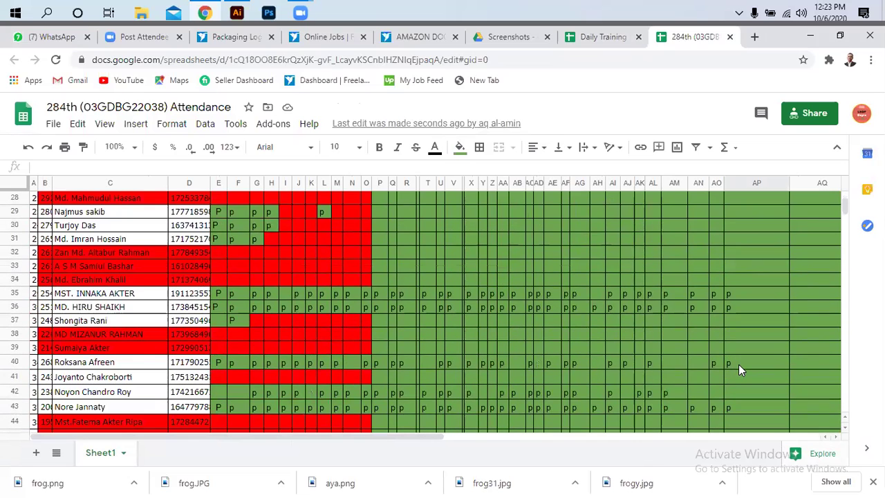
scroll(739, 364, "down", 3)
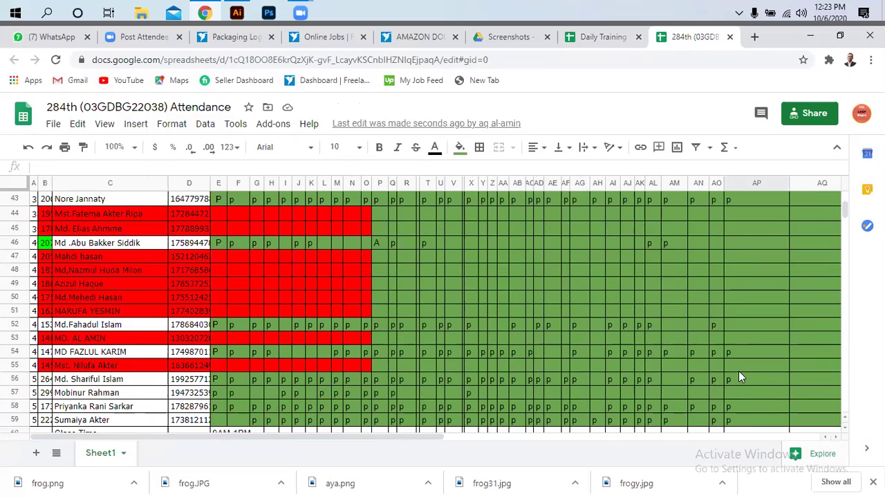
scroll(738, 371, "down", 2)
scroll(739, 373, "up", 10)
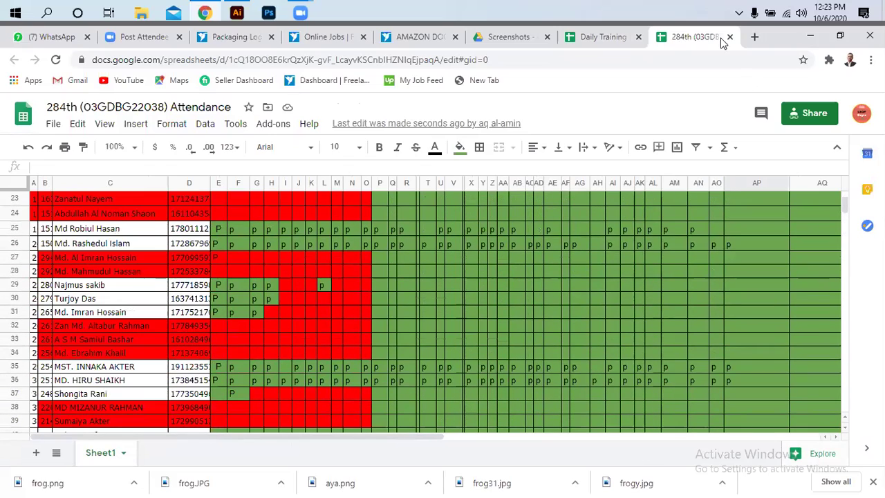
- Close the attendance spreadsheet and the Daily Training Report
left_click(729, 37)
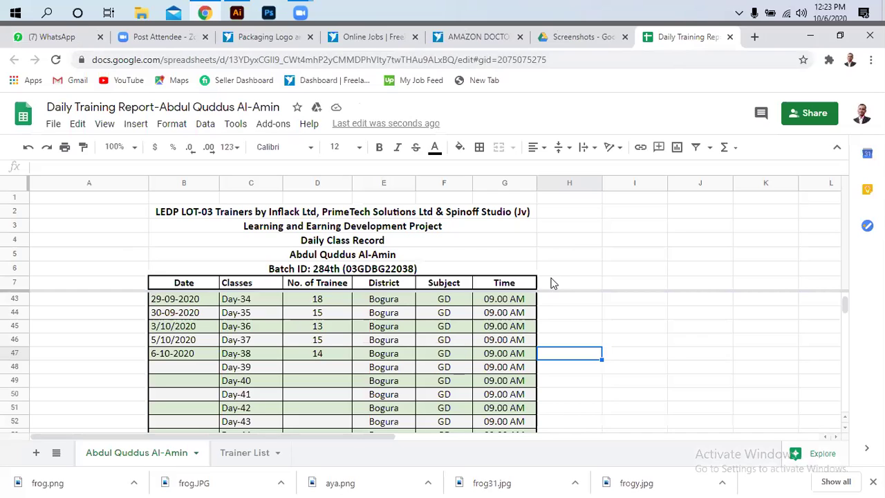
left_click(729, 37)
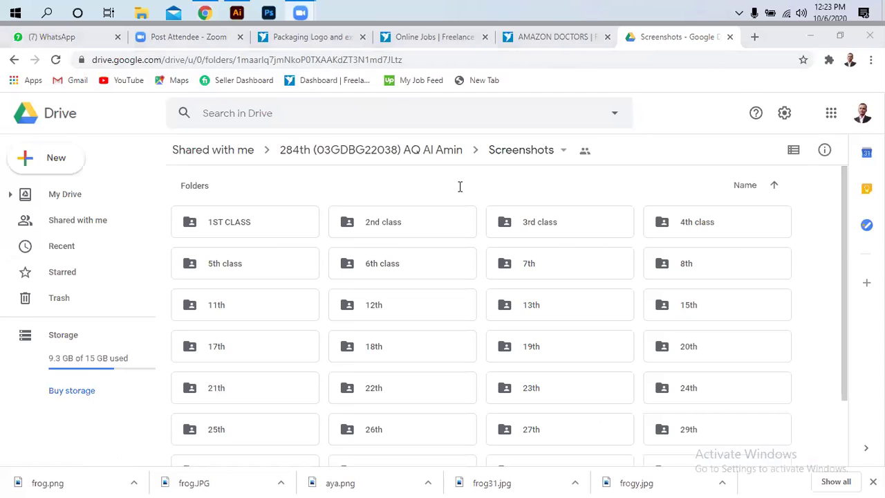
- Start a screen capture and frame the Zoom participants list from the host's row to the last participant
key("Print")
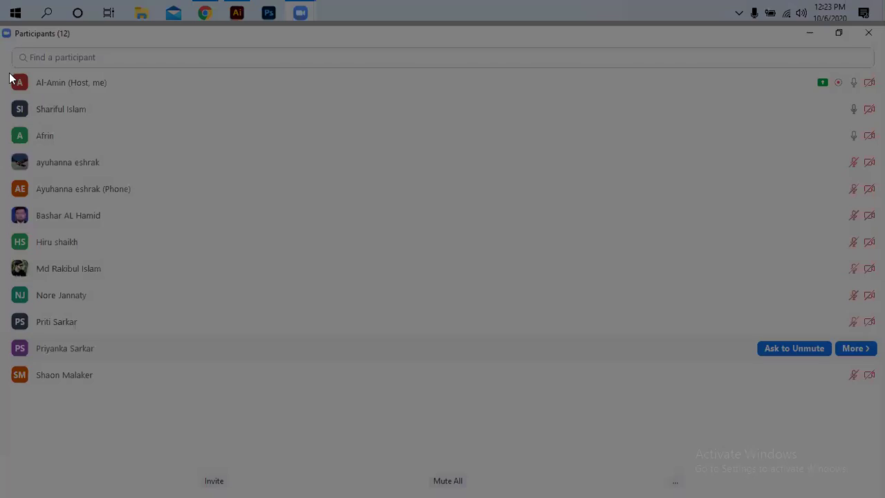
left_click_drag(8, 72, 668, 407)
left_click_drag(778, 422, 882, 398)
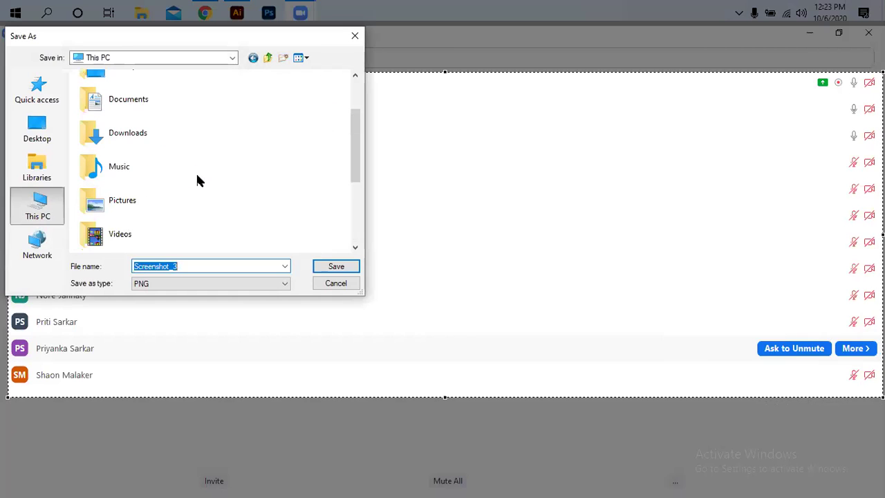
- Save the capture under SpinnOff > Screenshot on Local Disk (D:), creating and opening a new folder named 38th
scroll(197, 180, "down", 3)
double_click(196, 169)
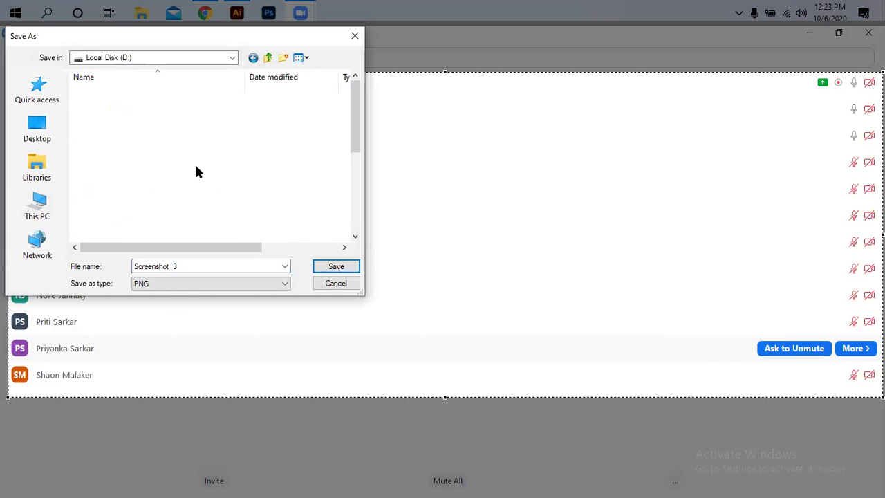
scroll(147, 211, "down", 4)
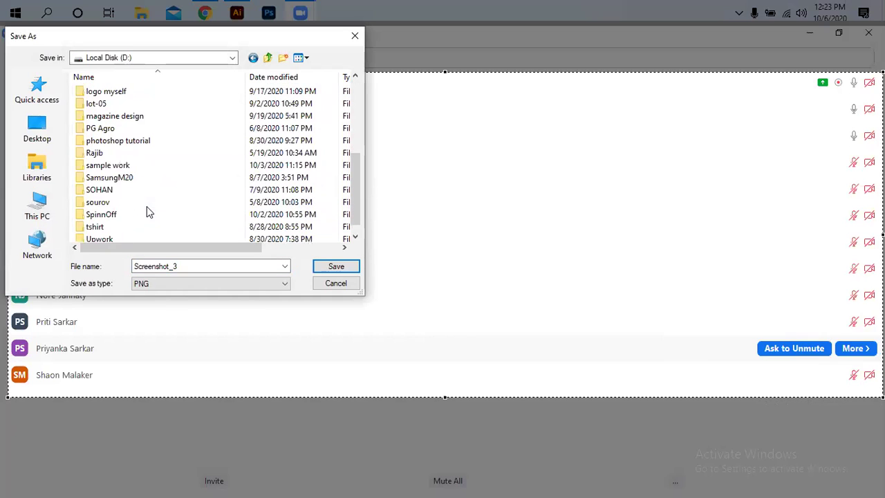
double_click(113, 214)
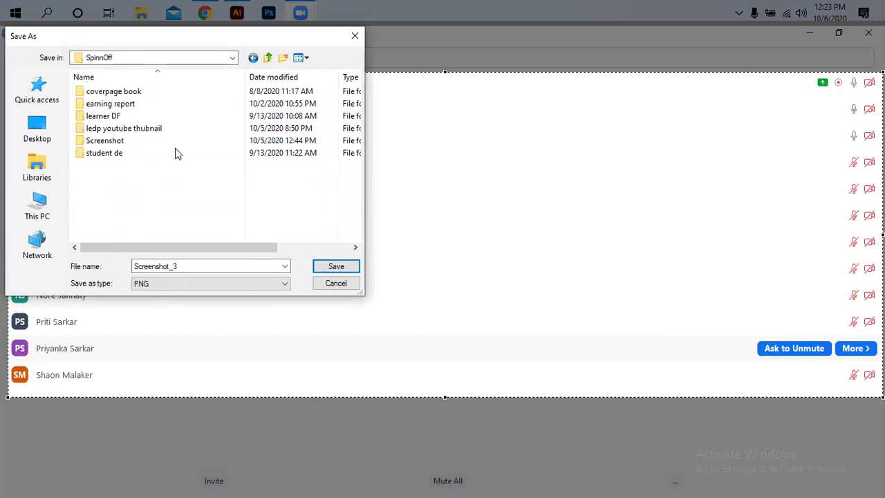
double_click(136, 141)
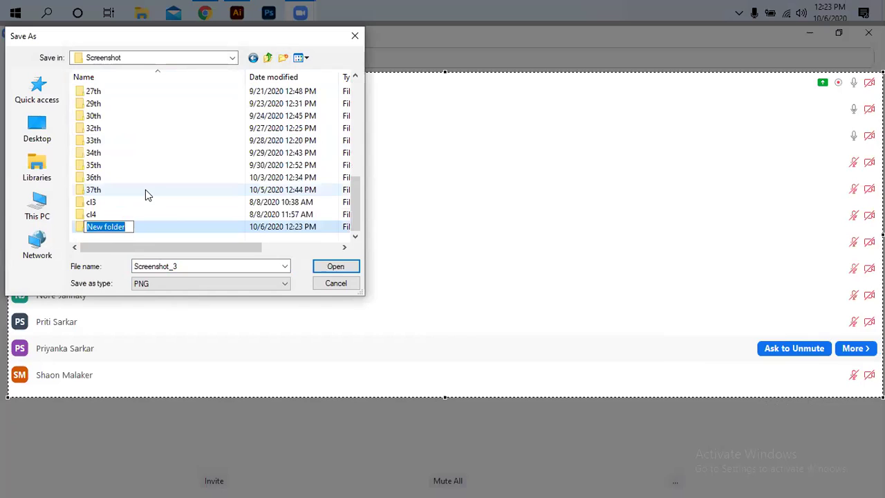
type("38th")
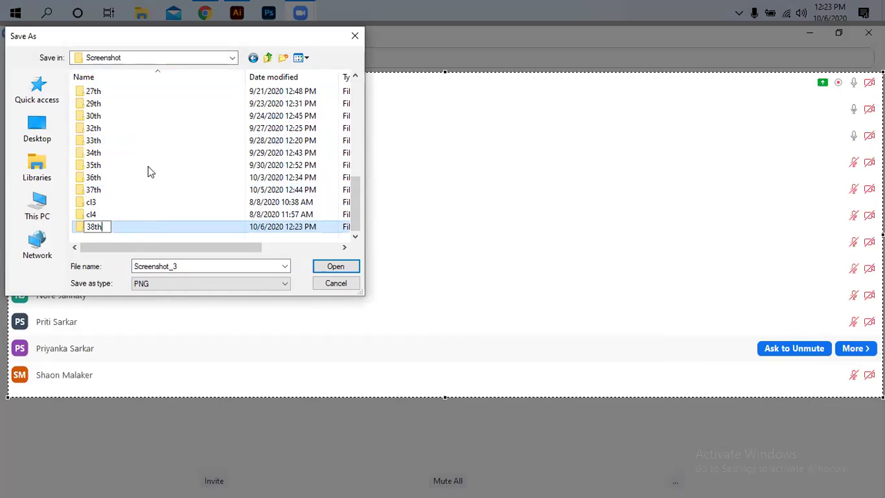
left_click(144, 163)
double_click(107, 224)
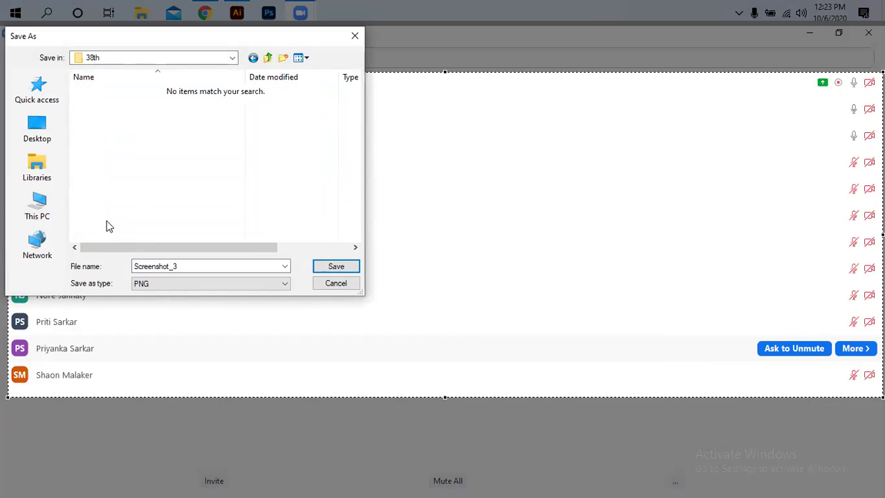
- Name the capture Screenshot_1 and save it as a PNG in the 38th folder
left_click(193, 265)
type("1")
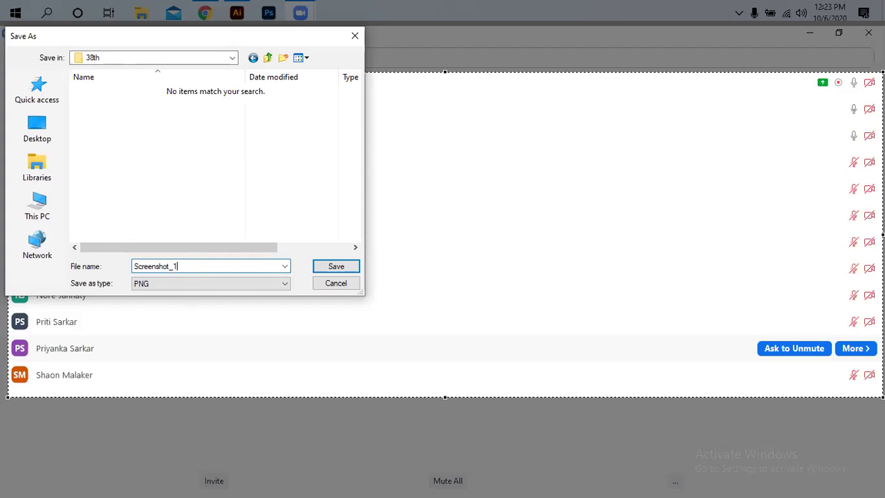
left_click(337, 267)
- Return to the Screenshots folder in Google Drive and start a folder upload there
key("alt+Tab")
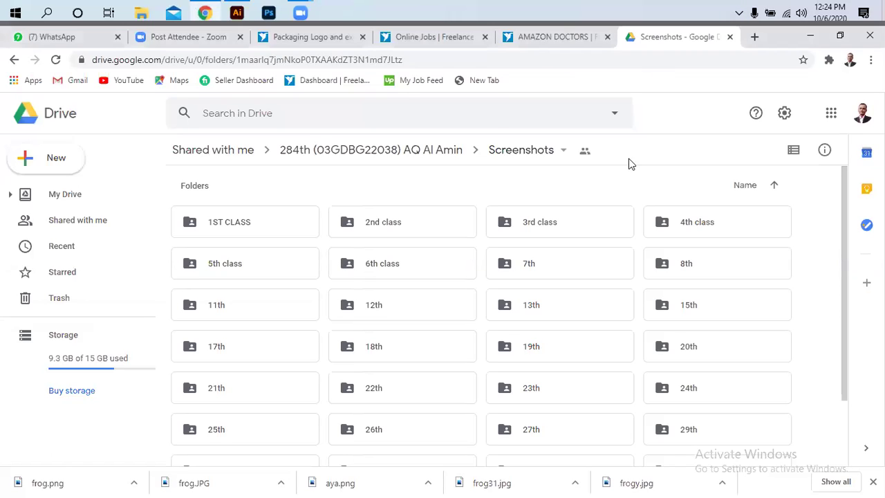
left_click(785, 259)
left_click(814, 272)
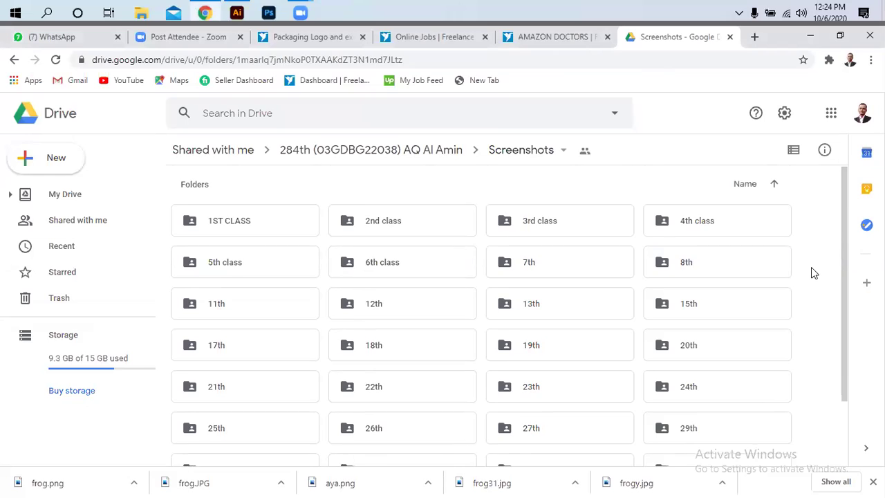
scroll(807, 345, "down", 2)
right_click(813, 340)
left_click(677, 202)
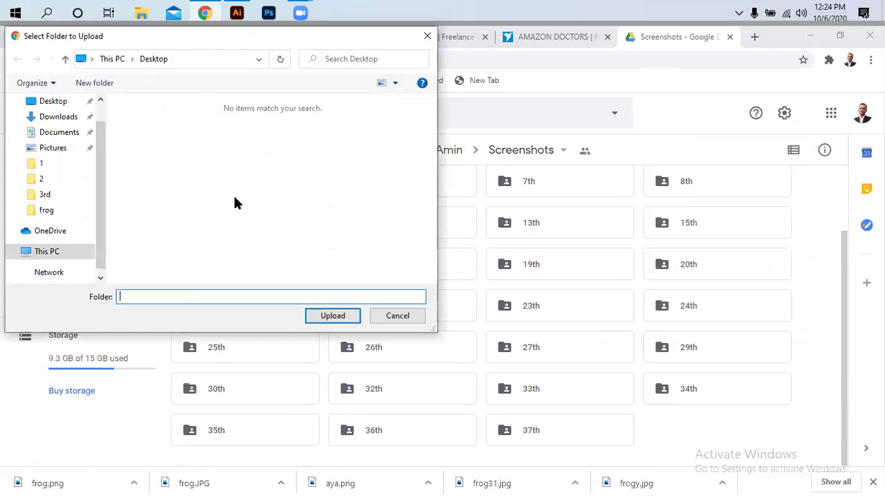
- Choose the 38th folder from SpinnOff > Screenshot on Local Disk (D:) and confirm its upload
left_click(78, 246)
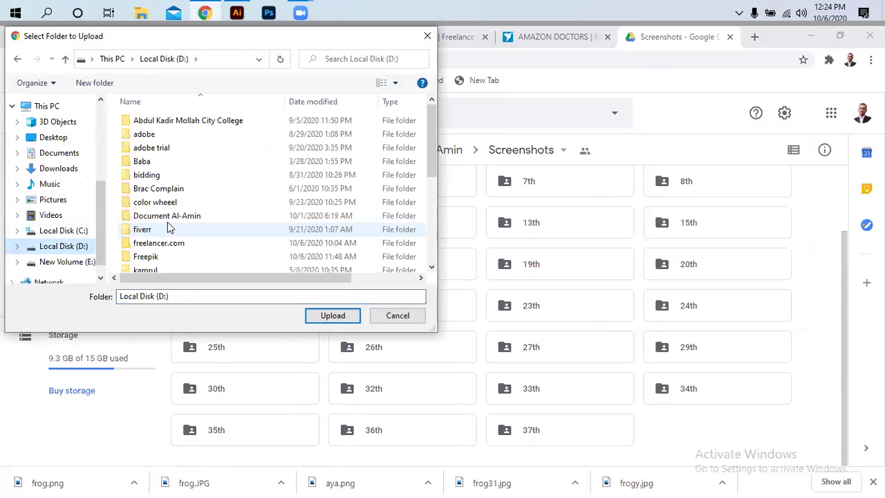
scroll(168, 228, "down", 4)
double_click(159, 238)
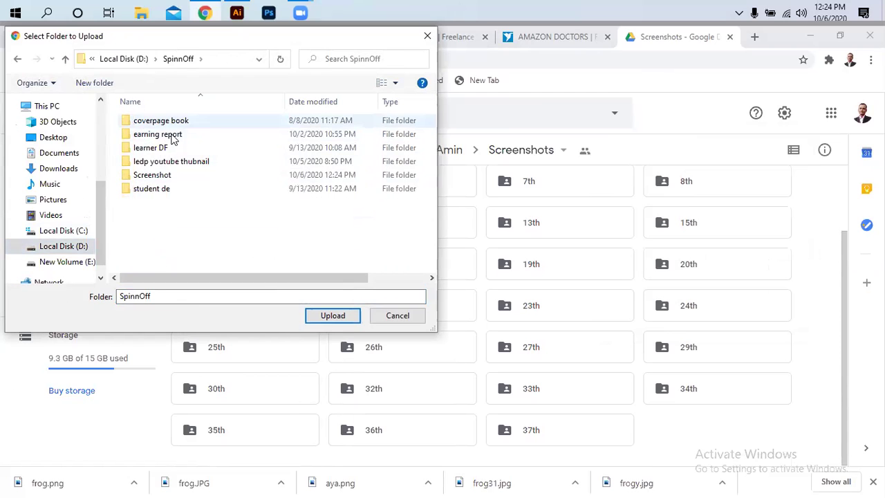
double_click(171, 176)
scroll(215, 208, "down", 7)
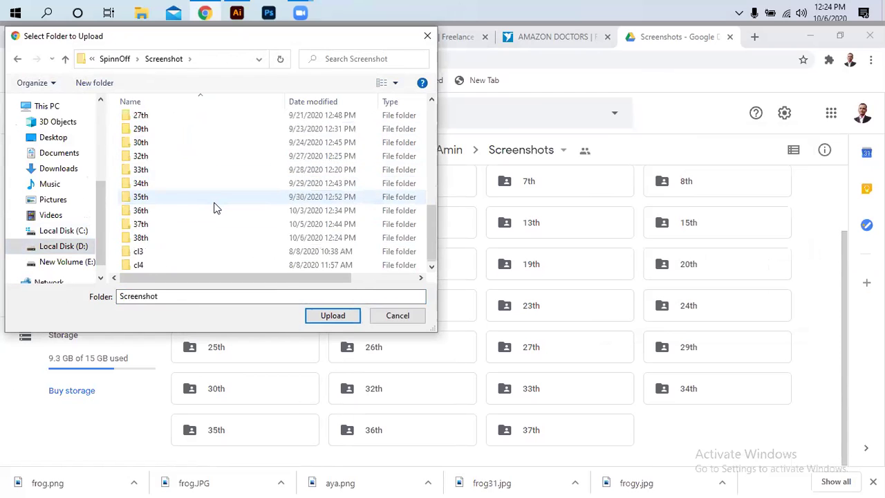
left_click(208, 238)
left_click(331, 315)
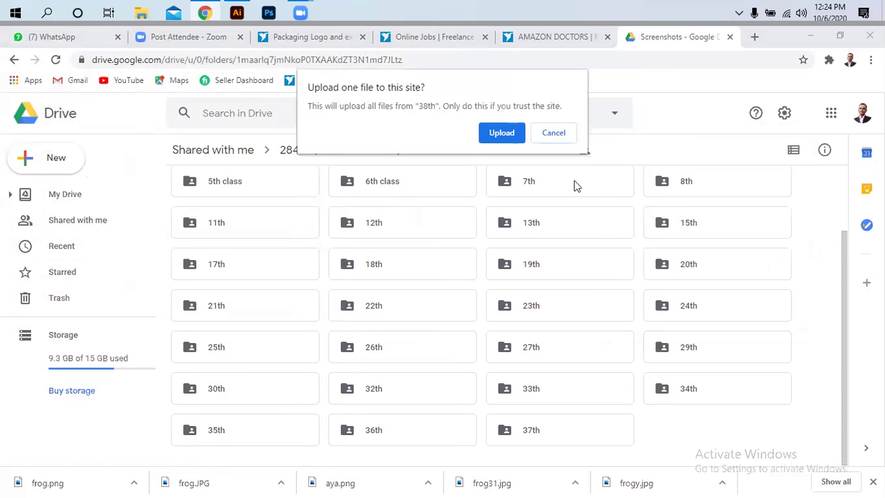
key("Return")
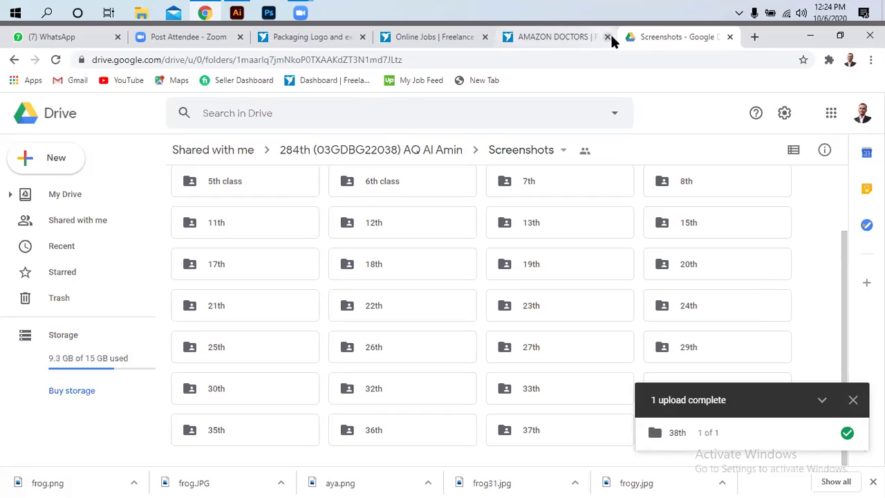
- Reload and close the Drive Screenshots folder, and switch to the Packaging Logo contest page
left_click(55, 60)
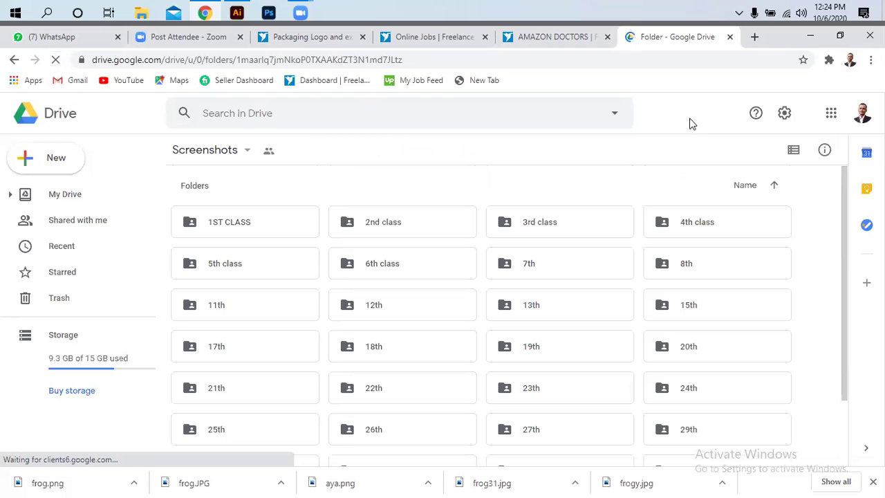
left_click(730, 37)
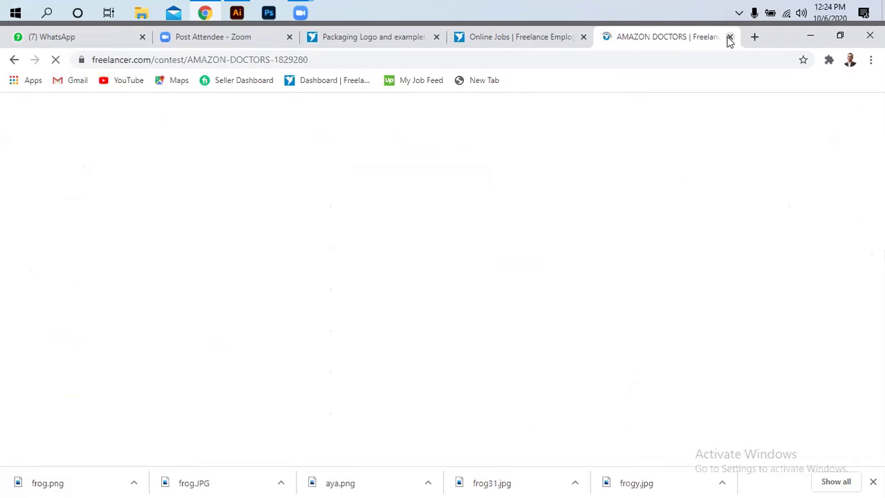
left_click(385, 42)
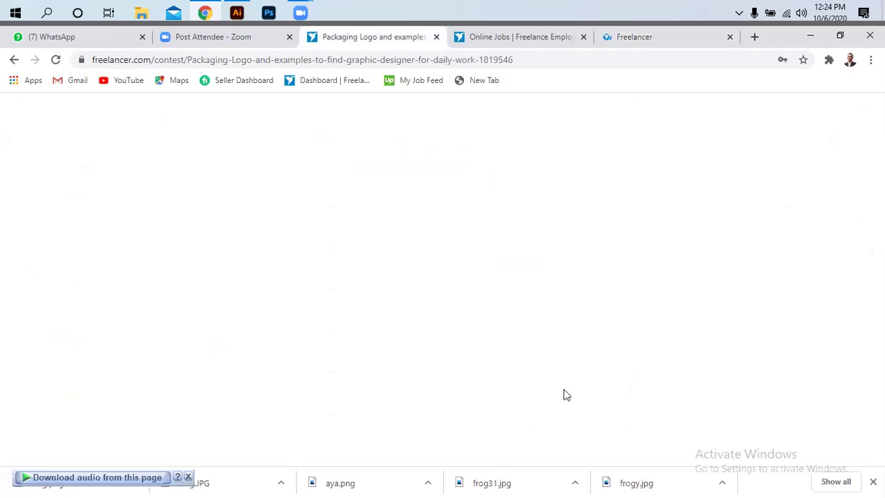
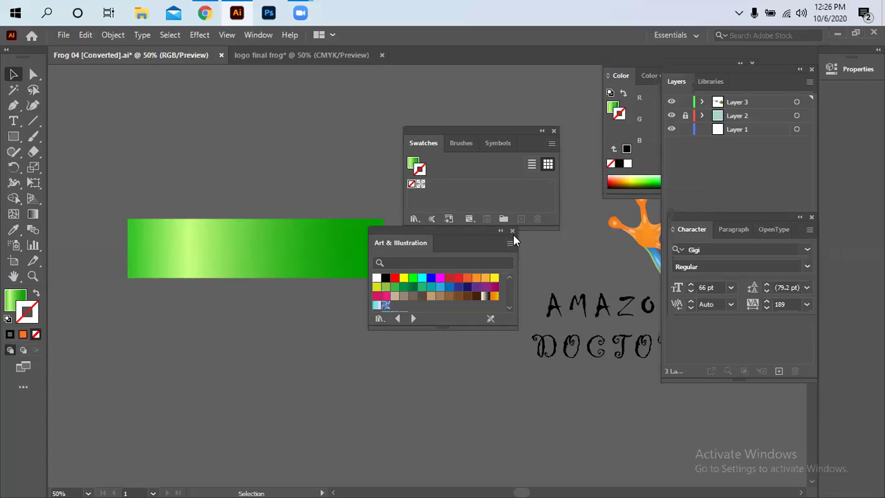
- In Illustrator, select the green gradient rectangle and open the Gradient panel, placing it below the rectangle
left_click(298, 242)
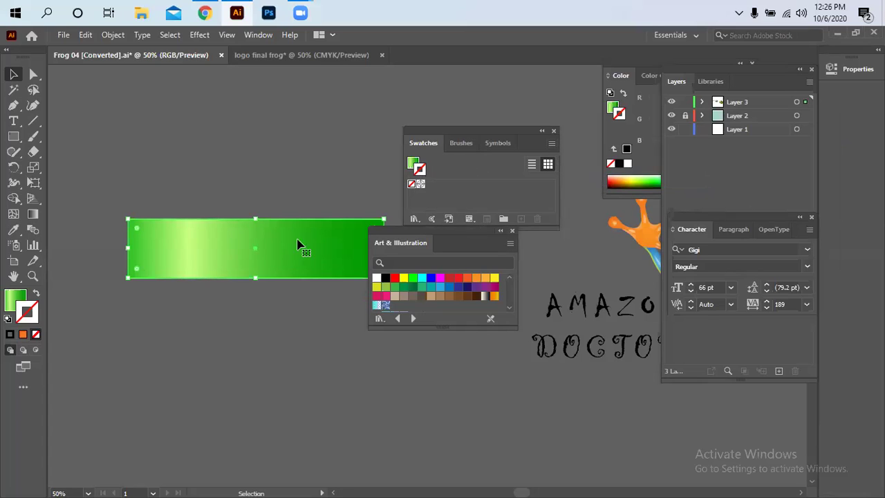
double_click(33, 213)
left_click_drag(532, 387, 250, 313)
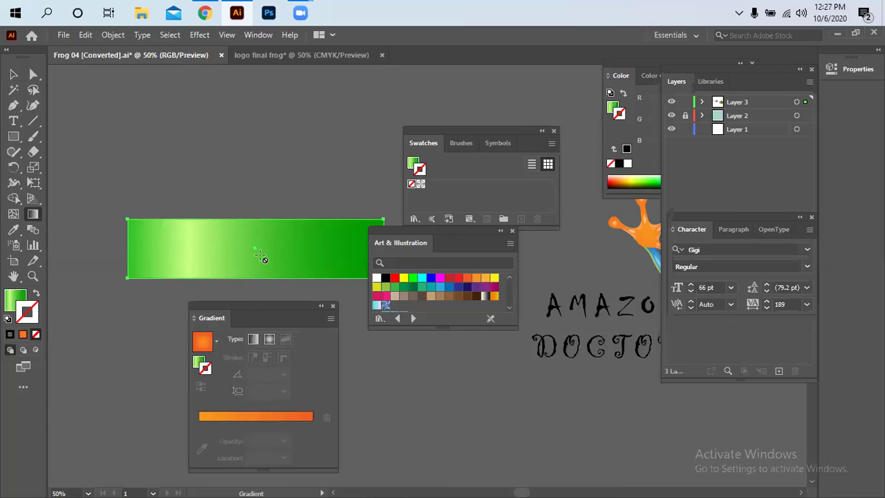
- Give the rectangle a solid blue fill without a stroke and move it up and to the left on the canvas
left_click(413, 278)
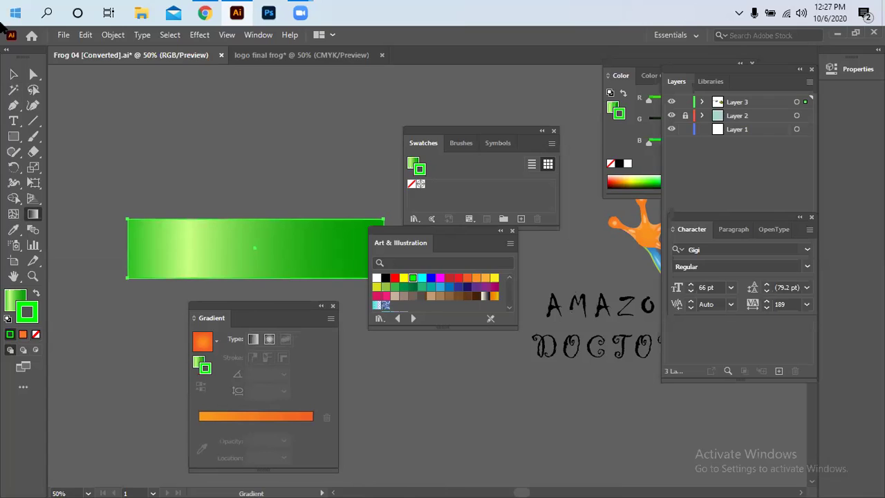
left_click(10, 74)
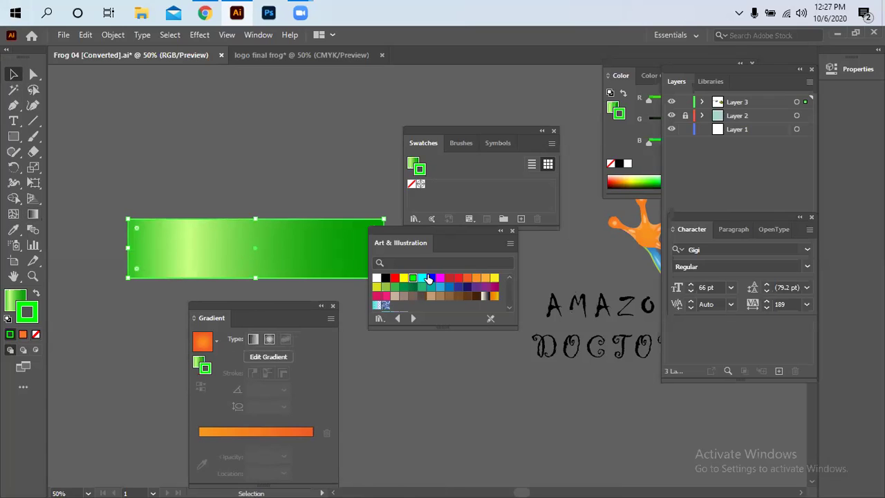
left_click(431, 278)
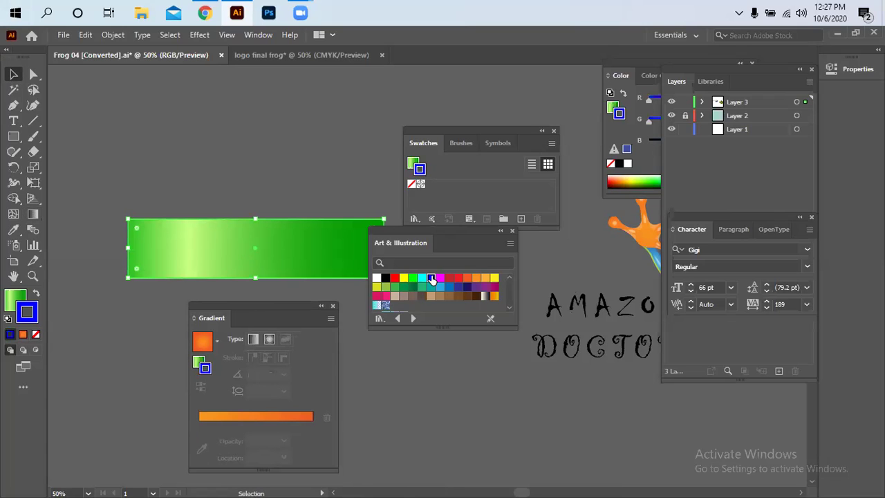
left_click(37, 296)
left_click(36, 334)
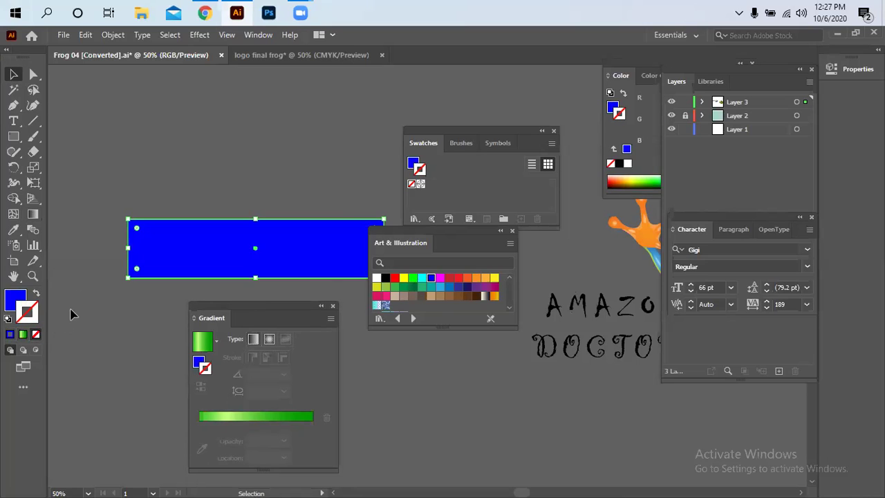
left_click_drag(198, 234, 157, 160)
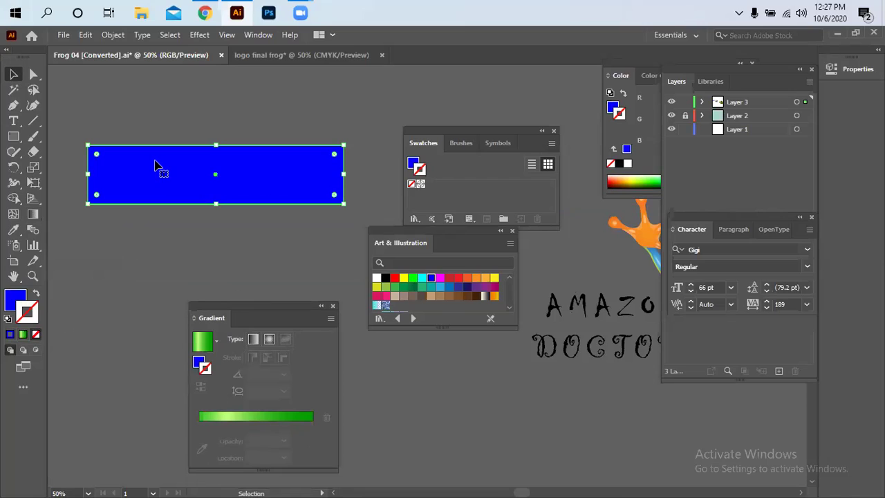
- Apply the green linear gradient to the stroke, remove its light-green middle stop, and make the start stop red and the end stop bright green
left_click(248, 416)
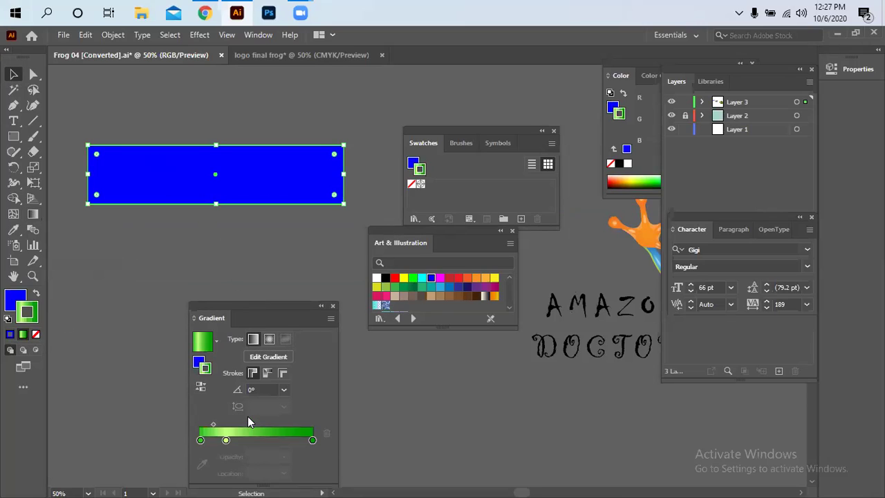
left_click_drag(226, 440, 239, 477)
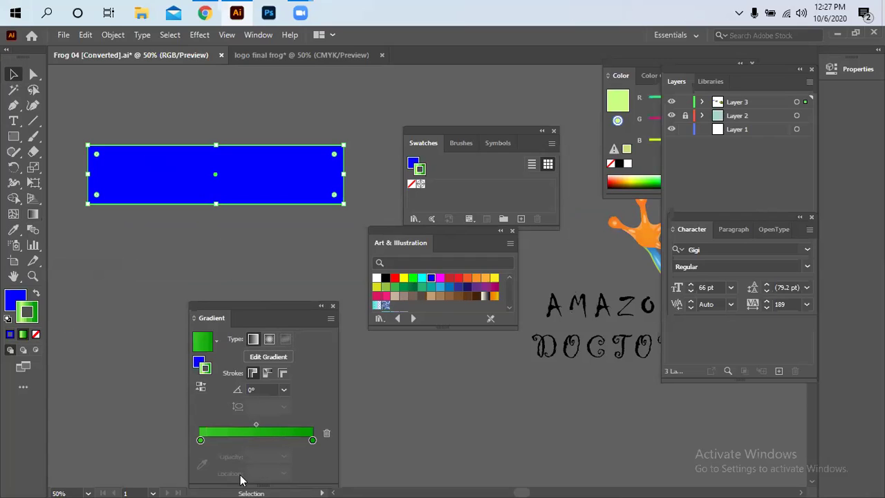
left_click(201, 440)
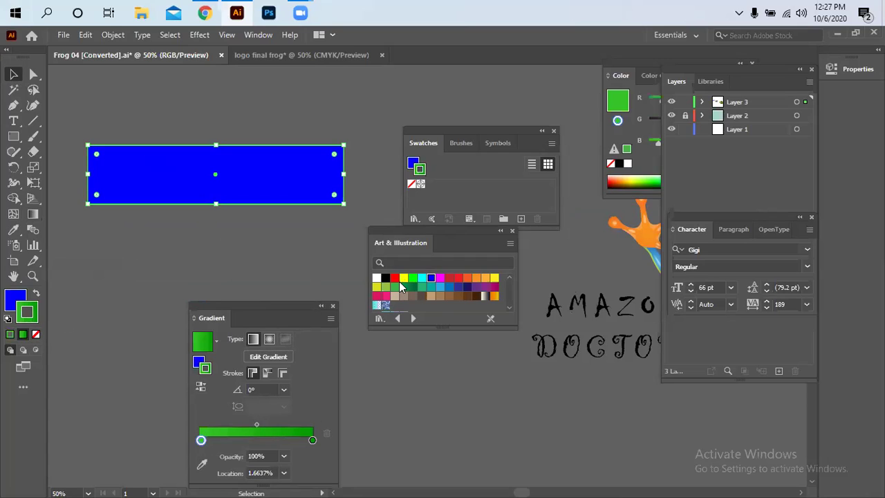
left_click_drag(394, 277, 201, 441)
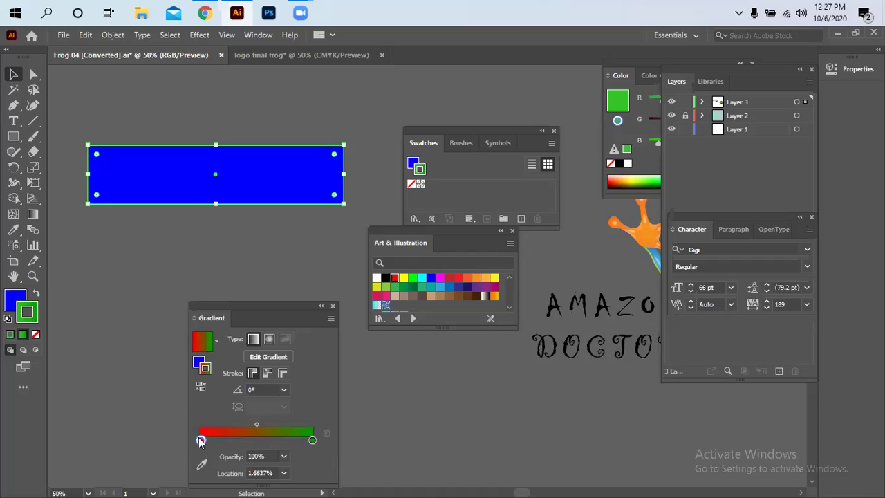
left_click(313, 440)
left_click_drag(413, 277, 313, 442)
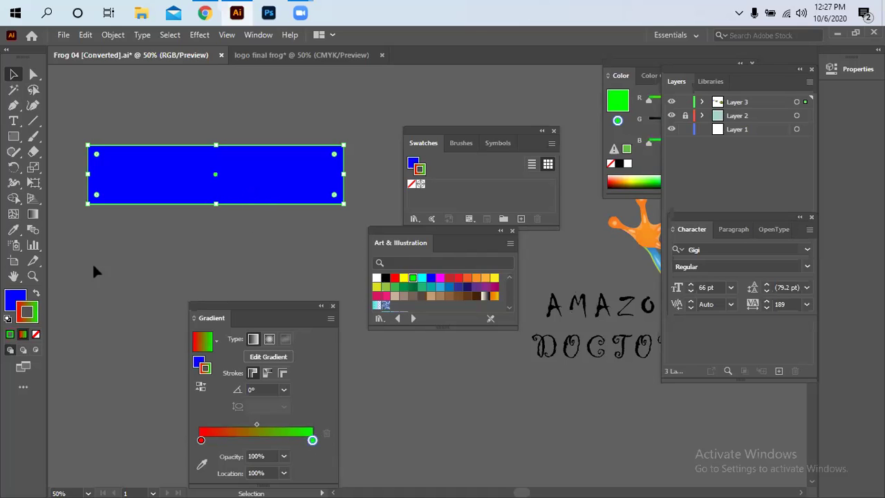
- Swap the rectangle's fill and stroke so the red-to-green gradient becomes the fill, and remove the blue stroke
left_click(36, 293)
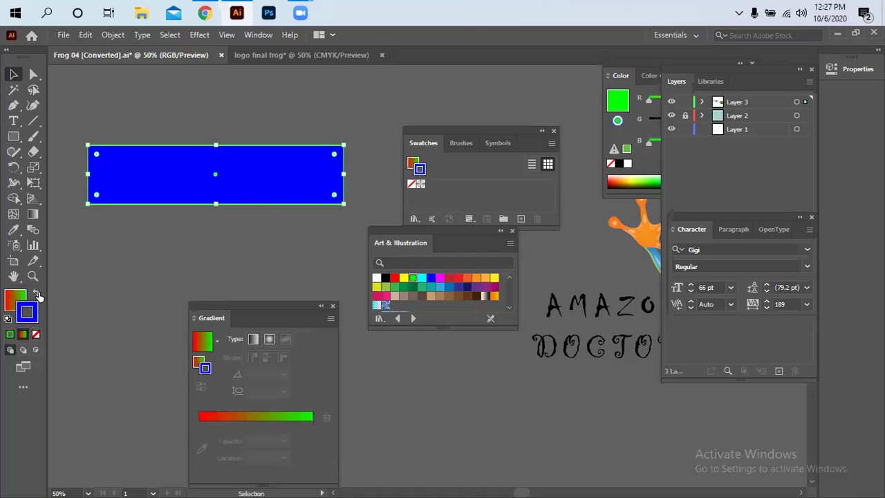
left_click(35, 334)
left_click(245, 118)
left_click(258, 178)
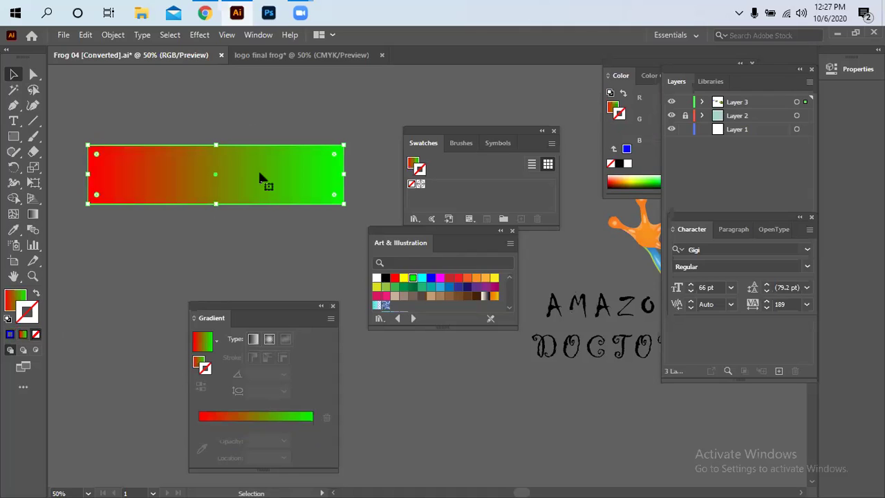
left_click(239, 118)
left_click(257, 197)
left_click(272, 416)
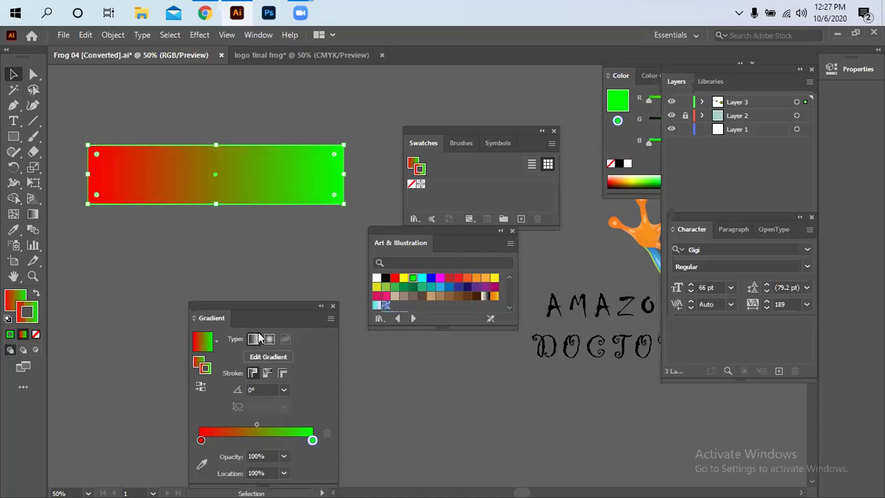
mouse_move(255, 426)
left_mouse_down()
mouse_move(219, 427)
mouse_move(287, 433)
left_mouse_up()
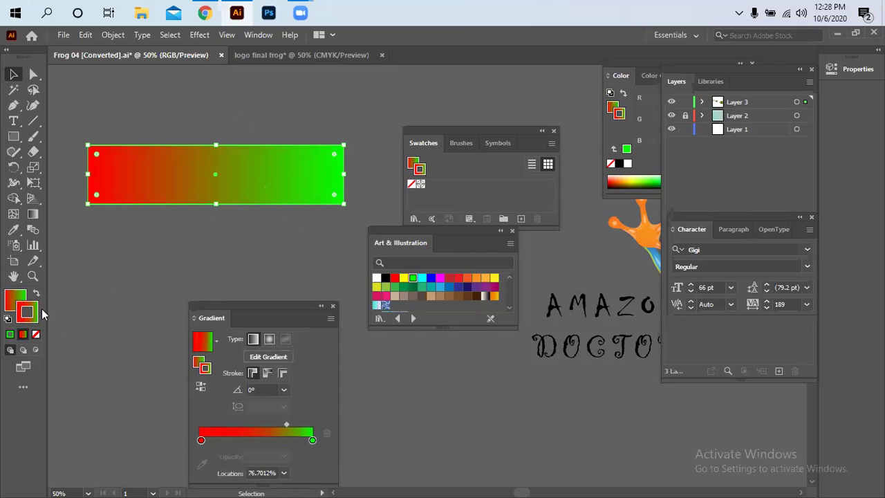
left_click(36, 334)
left_click(14, 299)
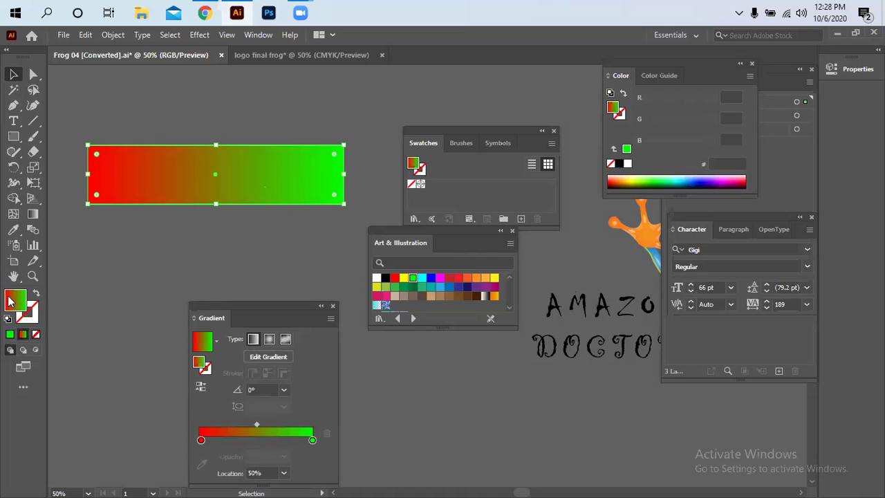
- Shift the midpoint of the rectangle's red-green gradient to about 47% and set the gradient angle to 30°
mouse_move(255, 423)
left_mouse_down()
mouse_move(219, 424)
mouse_move(296, 423)
mouse_move(253, 422)
left_mouse_up()
left_click(238, 390)
type("3")
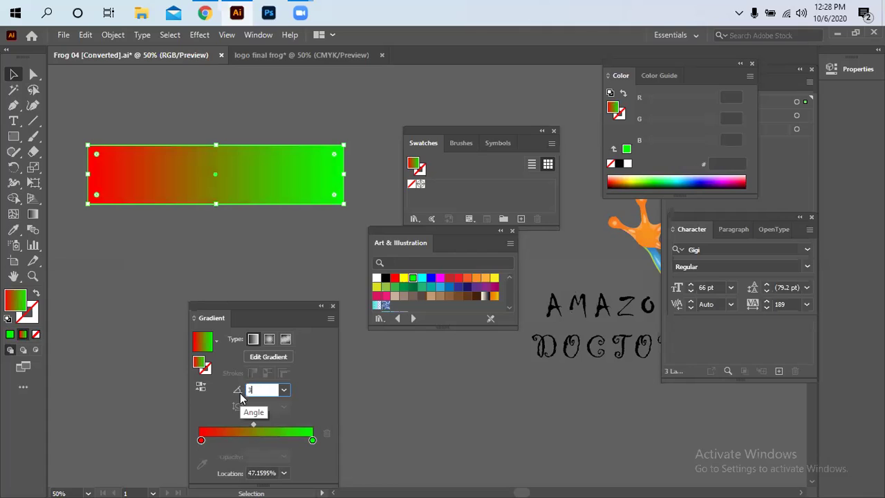
type("0")
key("Return")
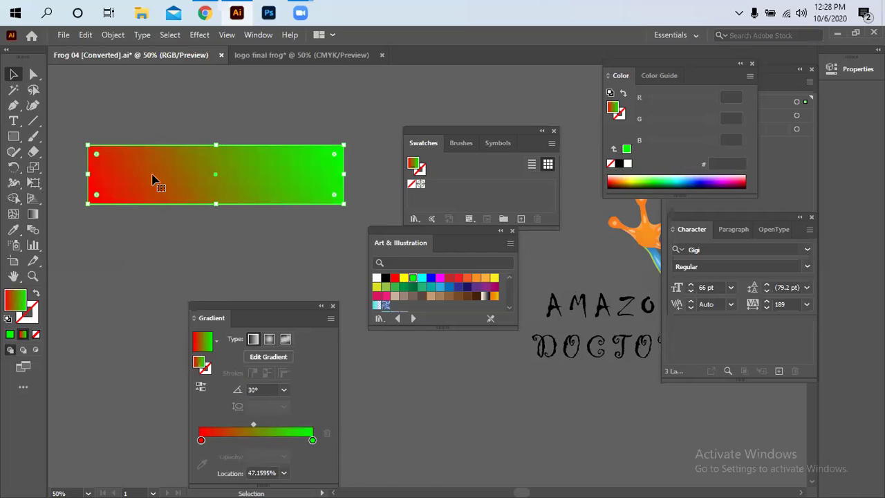
- Set the angle of the rectangle's linear gradient to 45°
left_click(256, 391)
key("ctrl+a")
type("45")
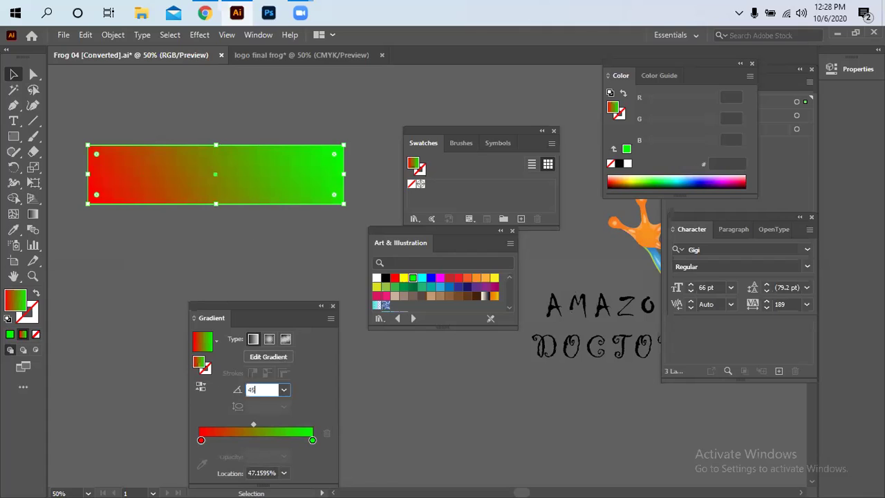
key("Return")
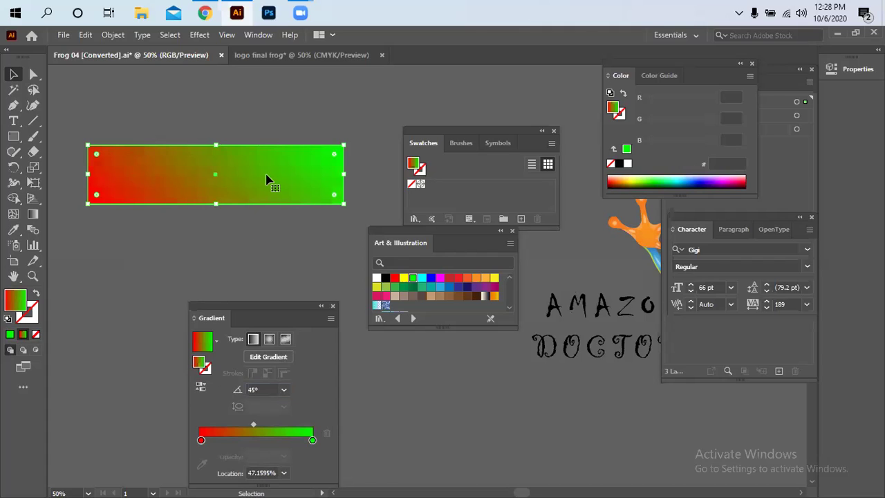
- Redraw the rectangle's gradient in several directions with the Gradient tool, finishing diagonally from red at upper right to green at lower left
left_click(35, 217)
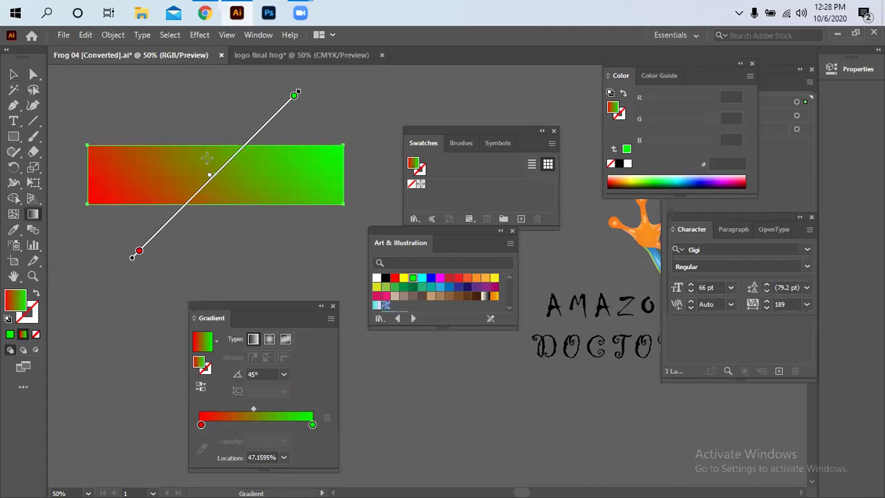
left_click_drag(201, 91, 232, 282)
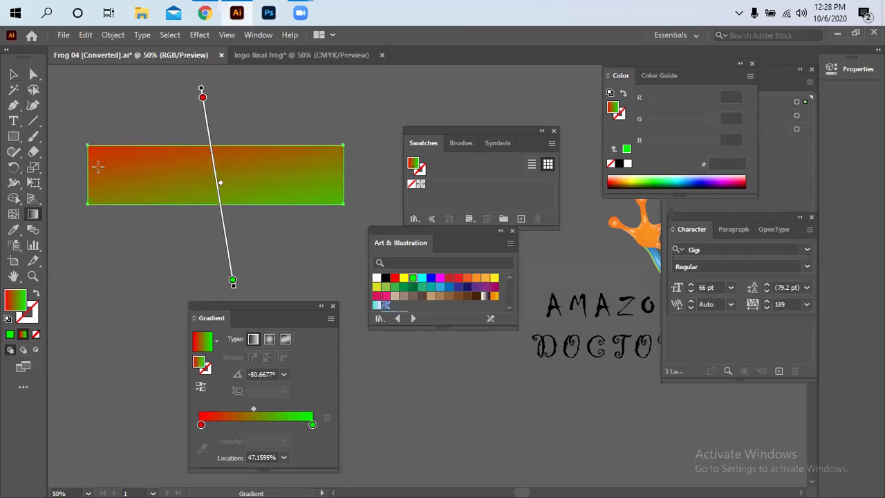
left_click_drag(63, 172, 362, 177)
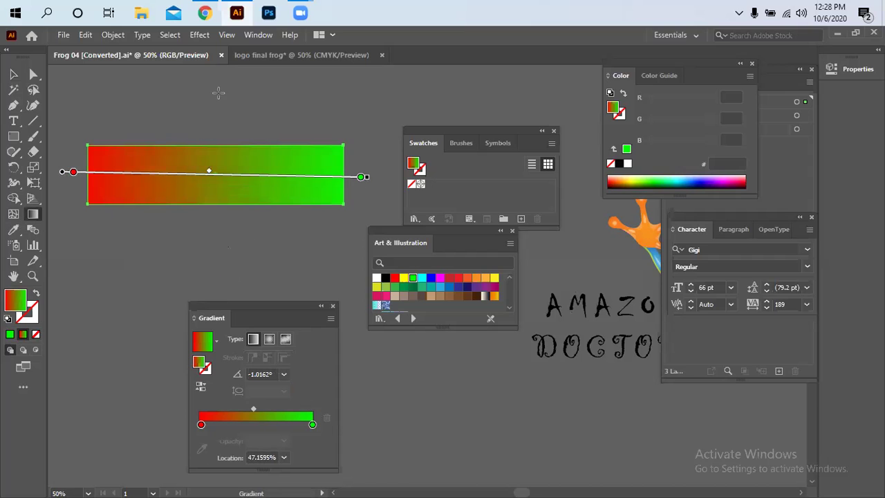
left_click_drag(115, 85, 315, 262)
left_click_drag(293, 88, 113, 288)
key("v")
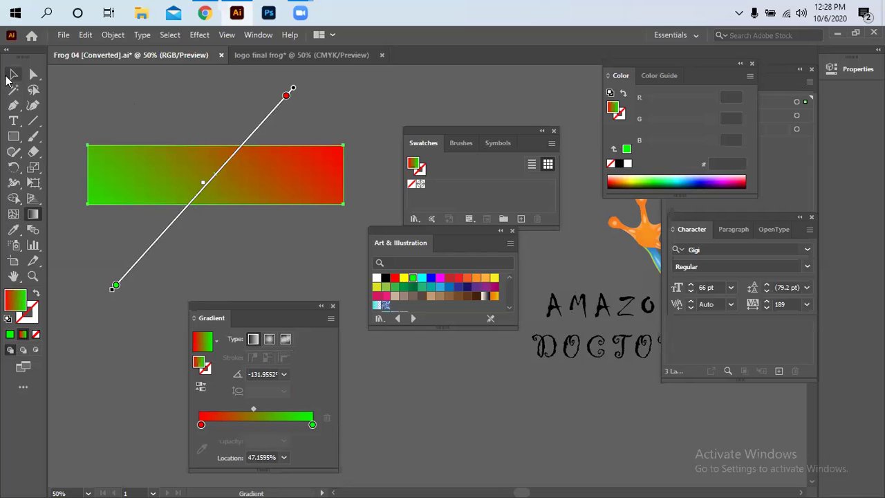
left_click(253, 248)
left_click(259, 166)
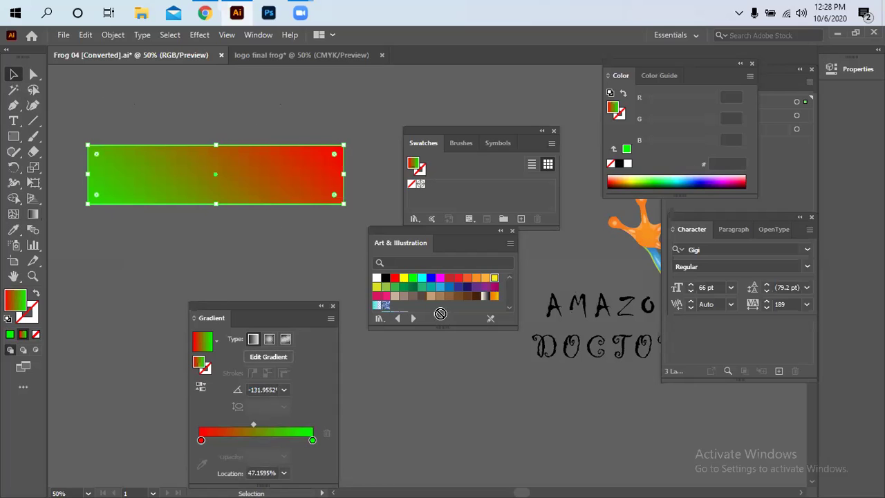
- Add a yellow stop to the rectangle's gradient at about 62% and shift the red-yellow midpoint to about 45%
left_click(272, 434)
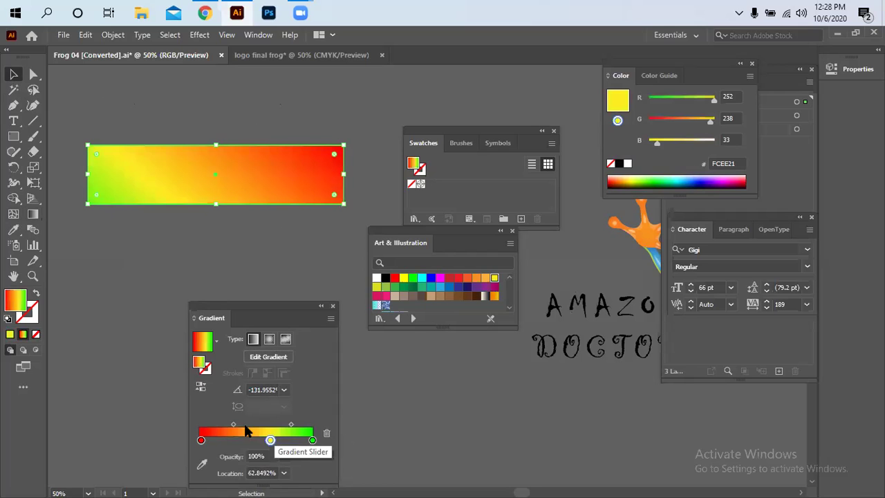
left_click(233, 425)
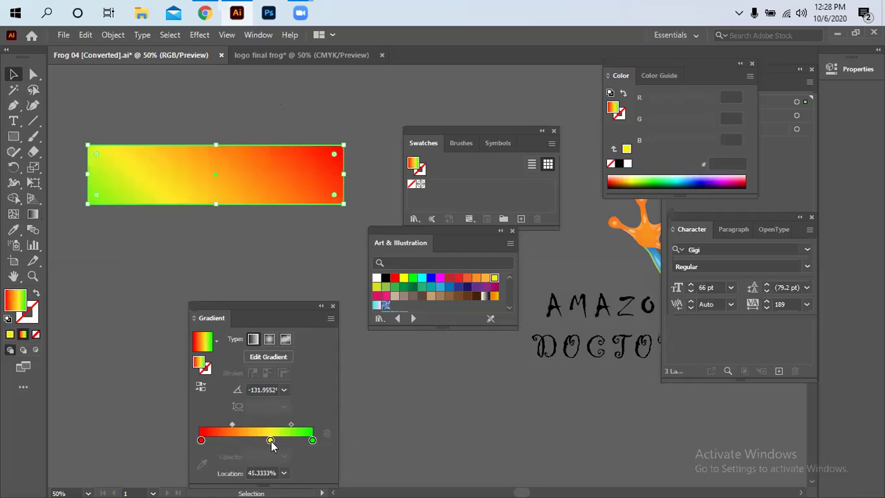
left_click(271, 440)
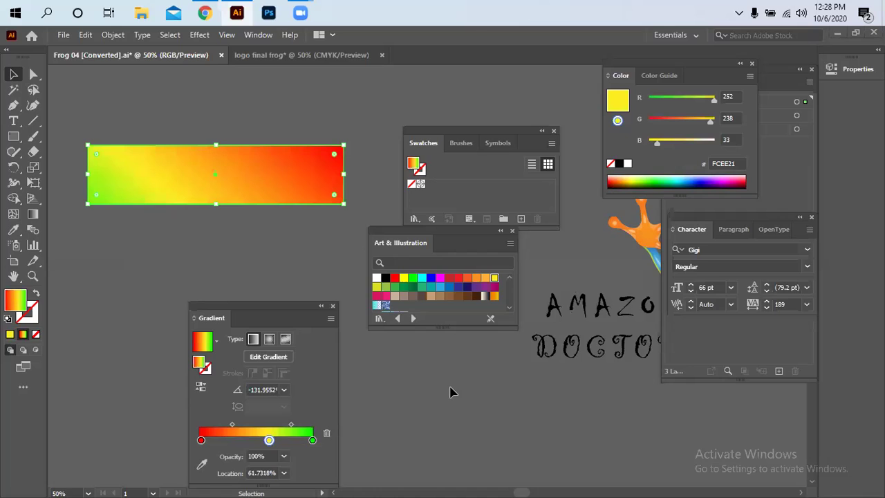
- Make the gradient radial without the yellow stop, with green at the centre, red at 100% and the midpoint at about 85%
left_click(269, 339)
left_click_drag(270, 440, 254, 425)
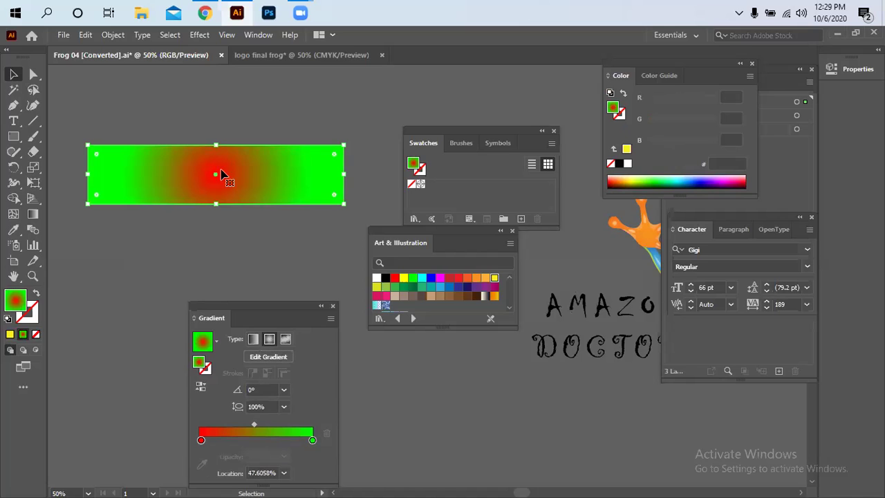
left_click_drag(202, 441, 184, 437)
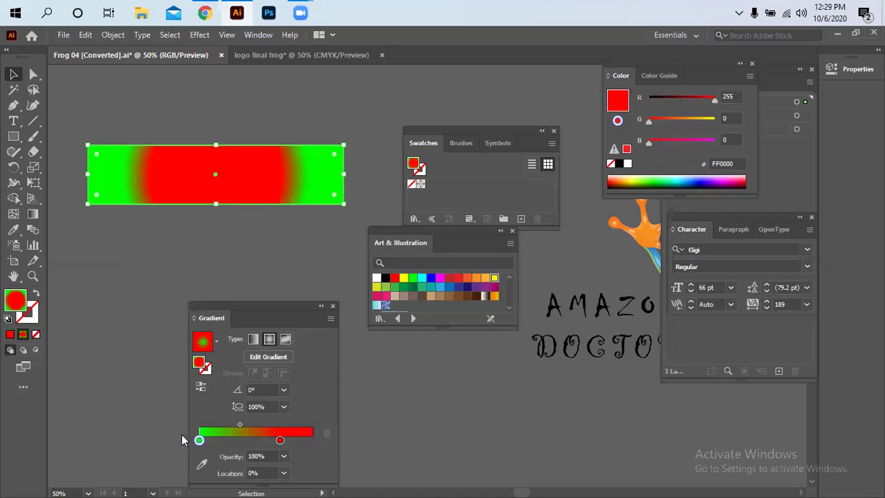
left_click_drag(280, 441, 312, 441)
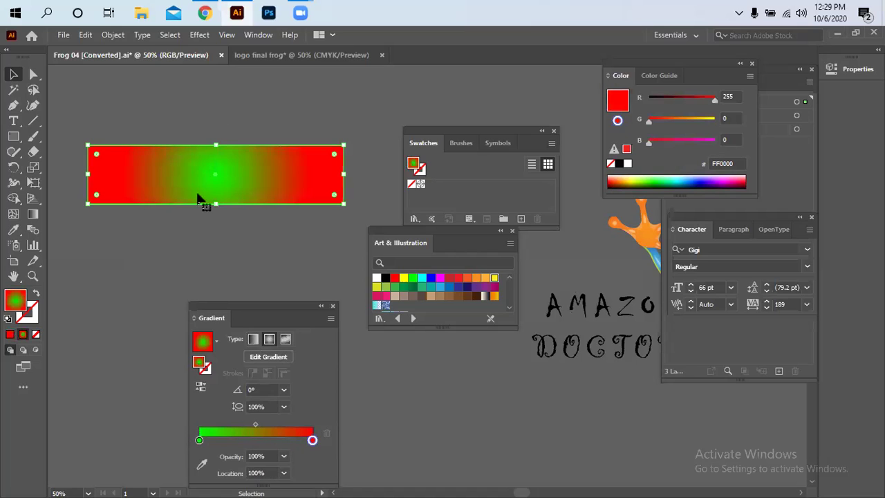
left_click_drag(255, 424, 295, 427)
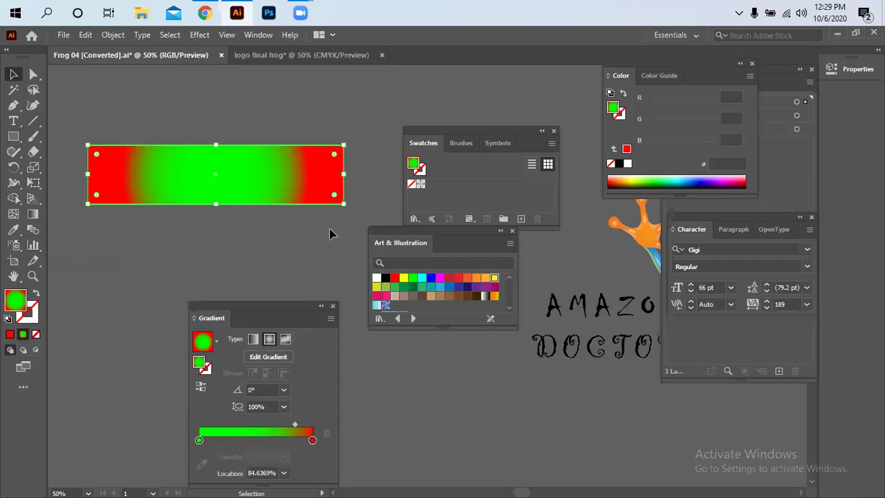
- Fully round the gradient rectangle's corners into a pill shape and delete the shape
left_click_drag(334, 154, 276, 175)
left_click(187, 253)
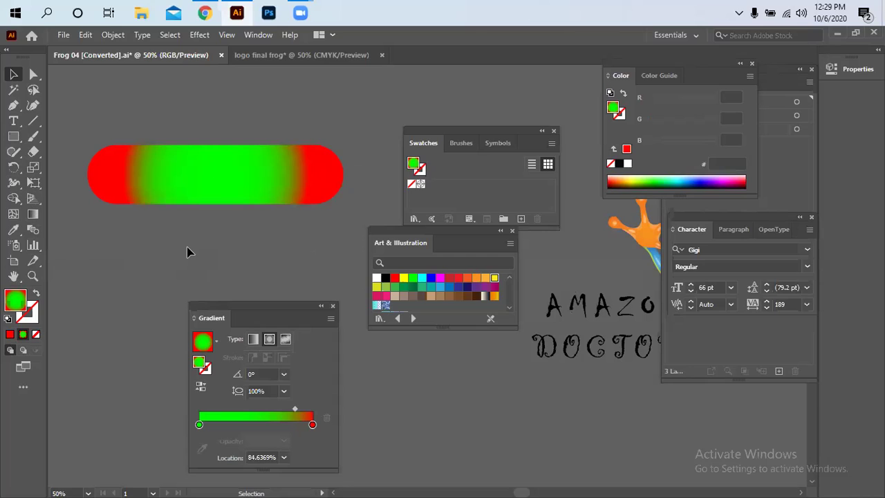
left_click(176, 177)
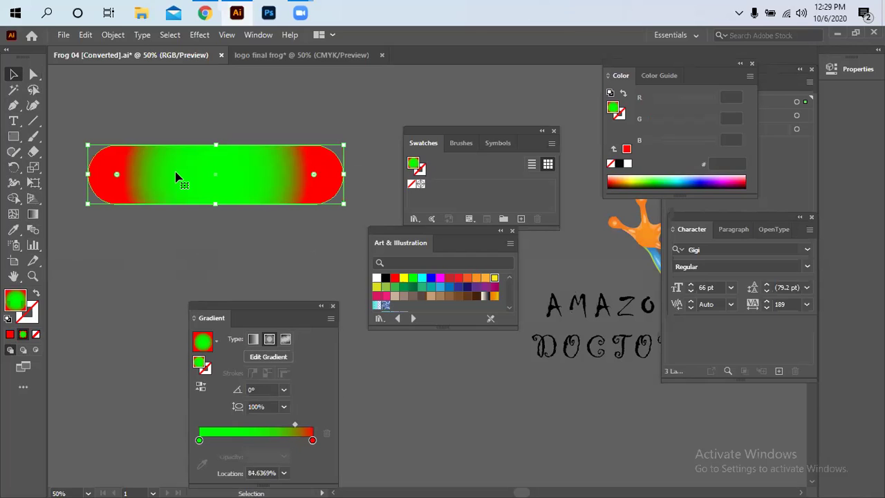
key("Delete")
- Bring the gradient midpoint back to about 52% and close the Gradient and Swatches panels
left_click_drag(267, 306, 247, 180)
left_click_drag(276, 284, 238, 285)
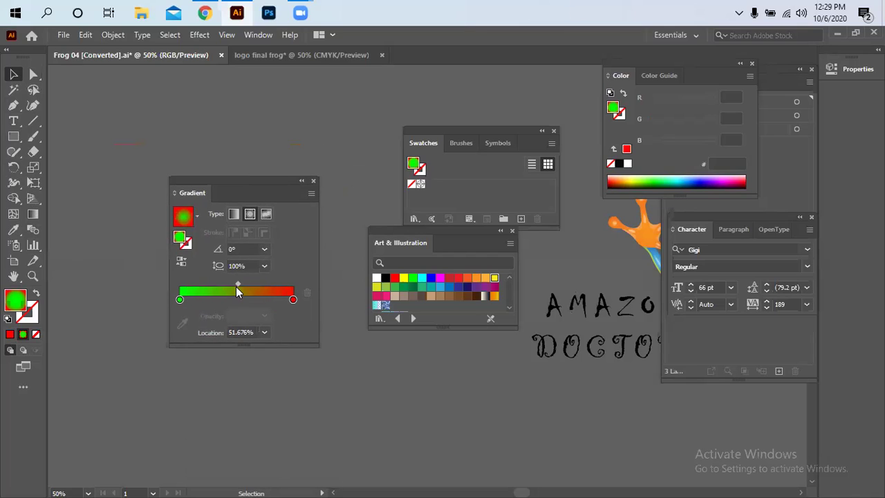
left_click(314, 182)
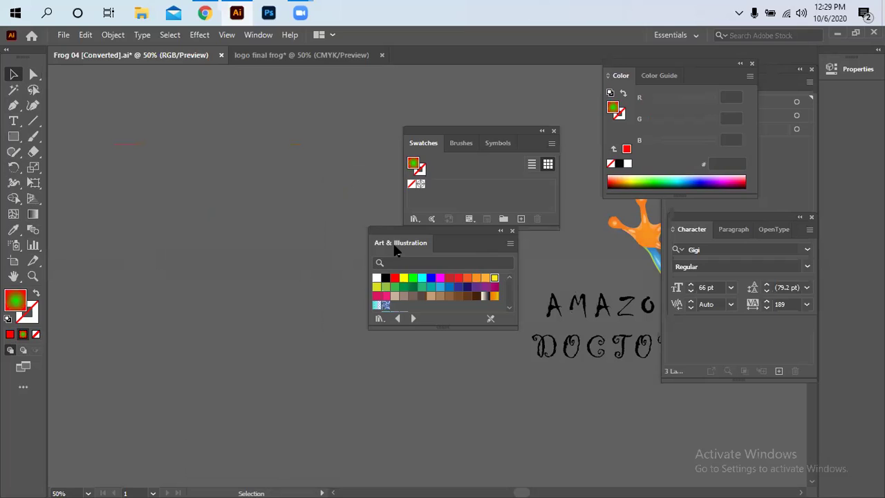
left_click_drag(396, 250, 211, 201)
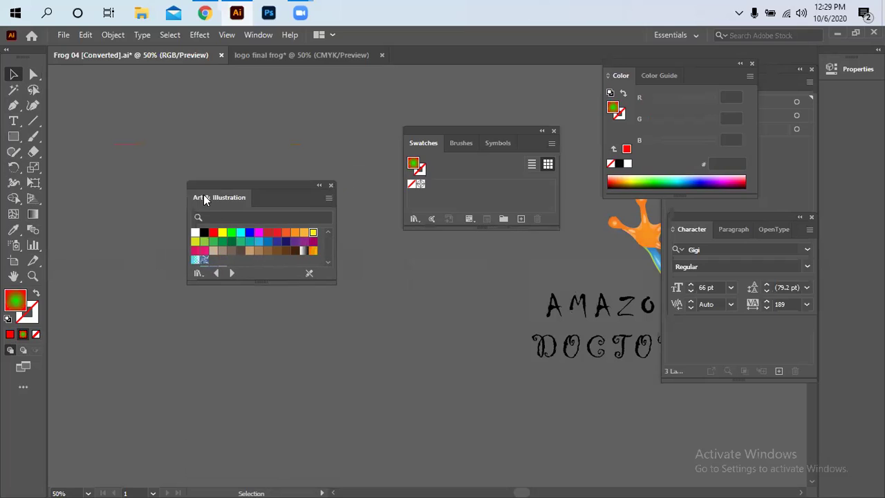
left_click(554, 131)
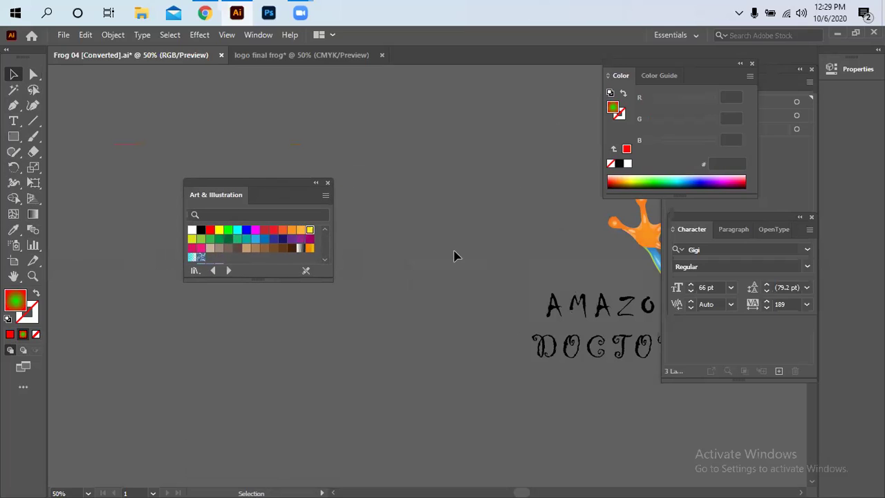
- Examine the tree frog illustration beside the AMAZON DOCTOR lettering
key("space")
left_click_drag(502, 245, 456, 230)
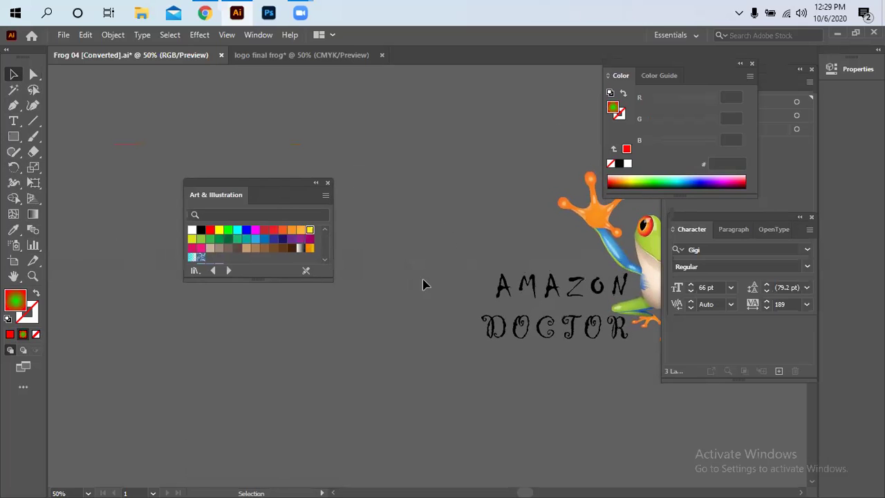
key("space")
left_click_drag(482, 142, 325, 148)
left_click(518, 261)
left_click_drag(517, 260, 572, 265)
left_click(520, 178)
key("space")
left_click_drag(474, 183, 365, 159)
left_click_drag(486, 244, 516, 271)
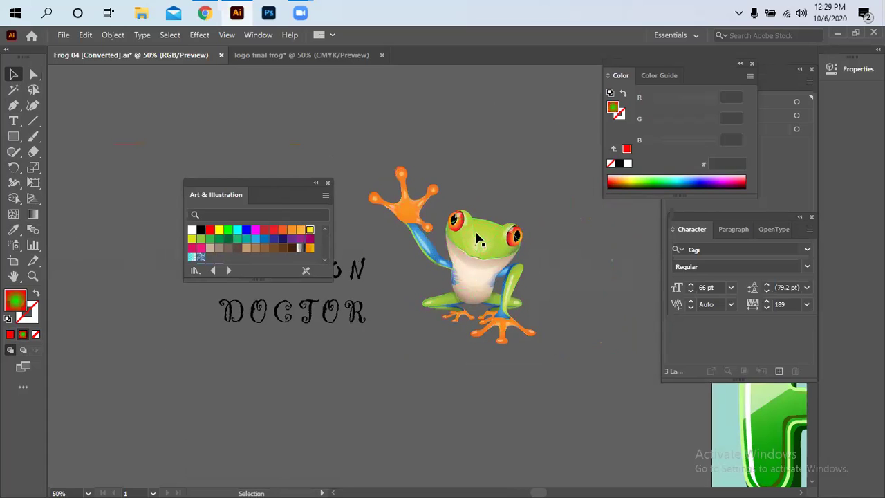
left_click(473, 236)
left_click(463, 156)
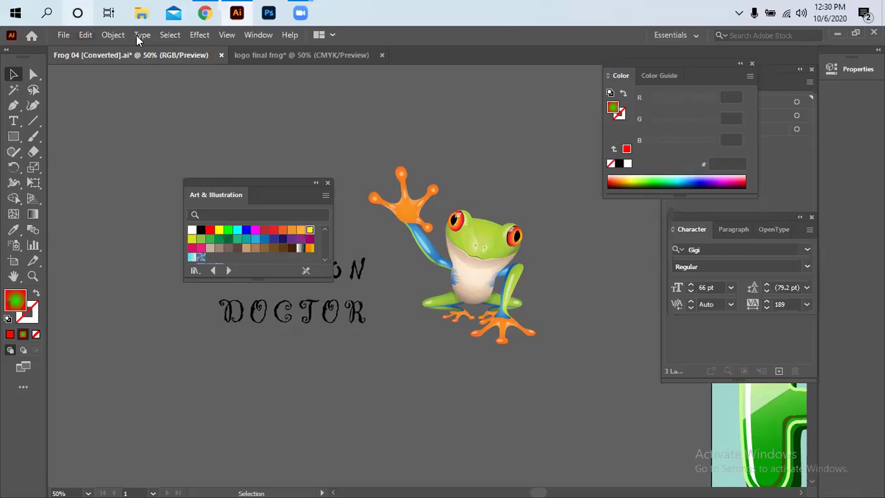
- Switch to Chrome and search Google Images for "frog on the tree vector" in a new tab
left_click(205, 13)
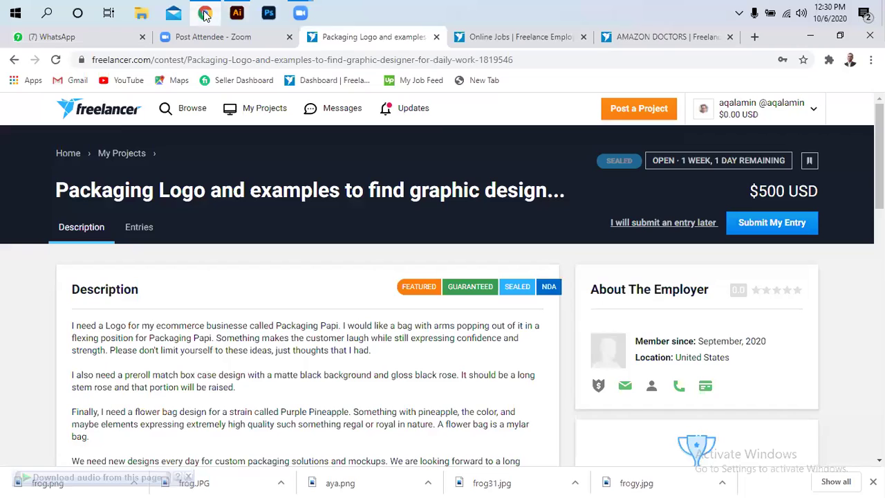
left_click(754, 37)
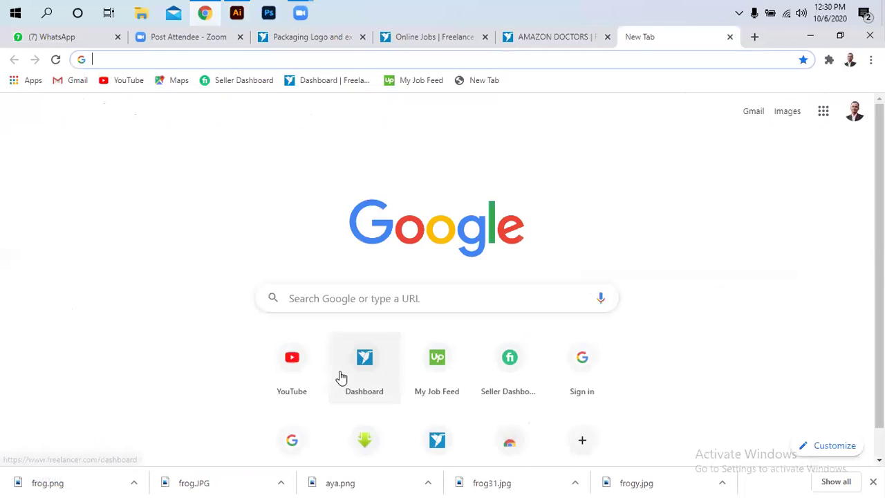
left_click(325, 299)
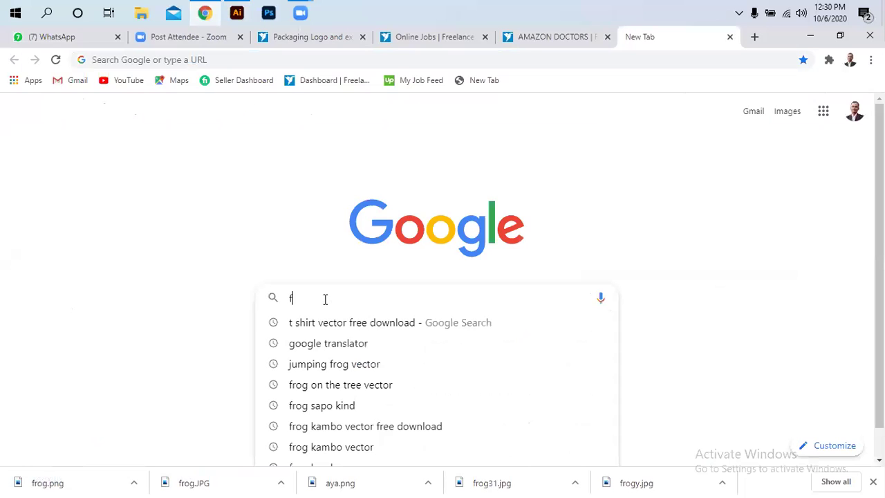
type("rog on the tree vector")
key("Return")
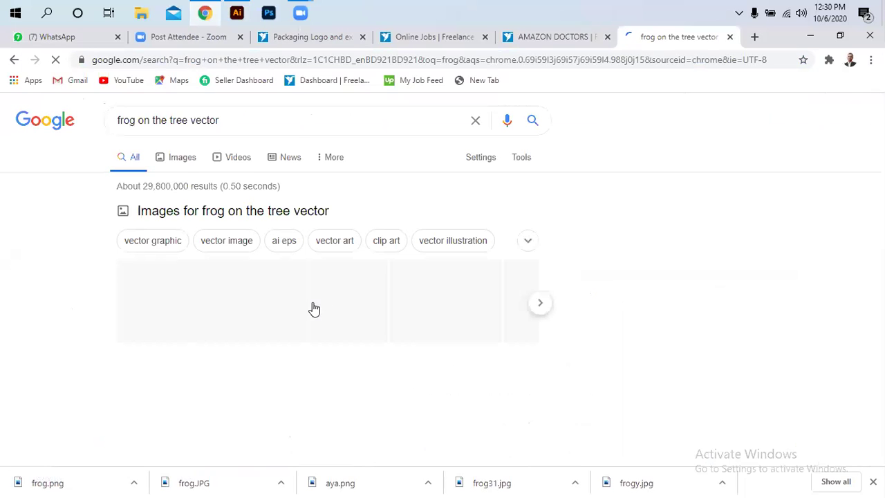
left_click(182, 157)
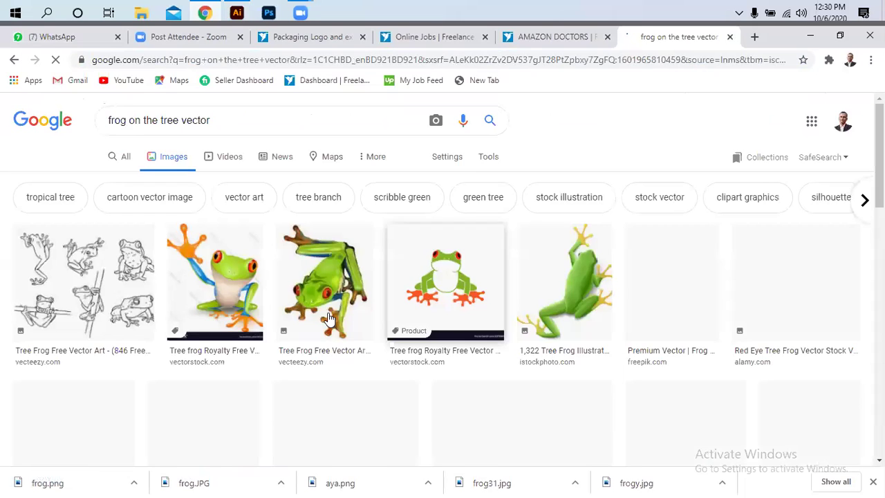
- Open the tree frog line-art result and preview the related WikiClipArt drawing of a frog on a branch
left_click(102, 273)
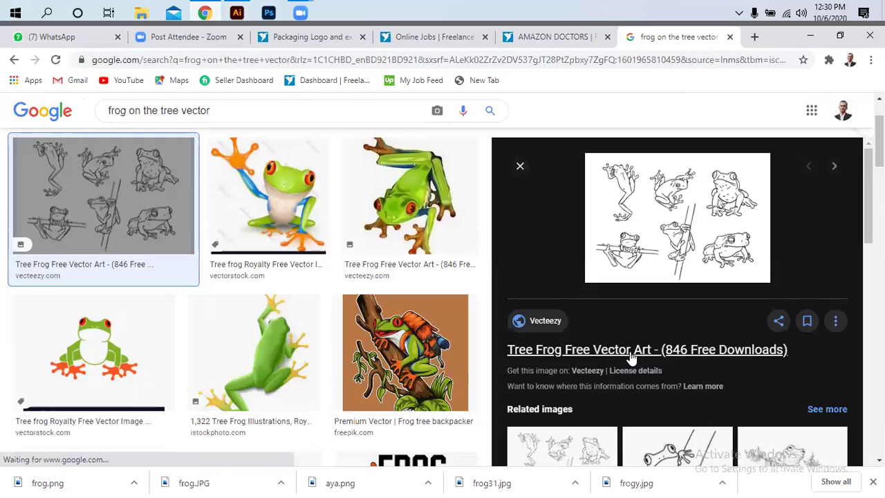
scroll(626, 358, "down", 3)
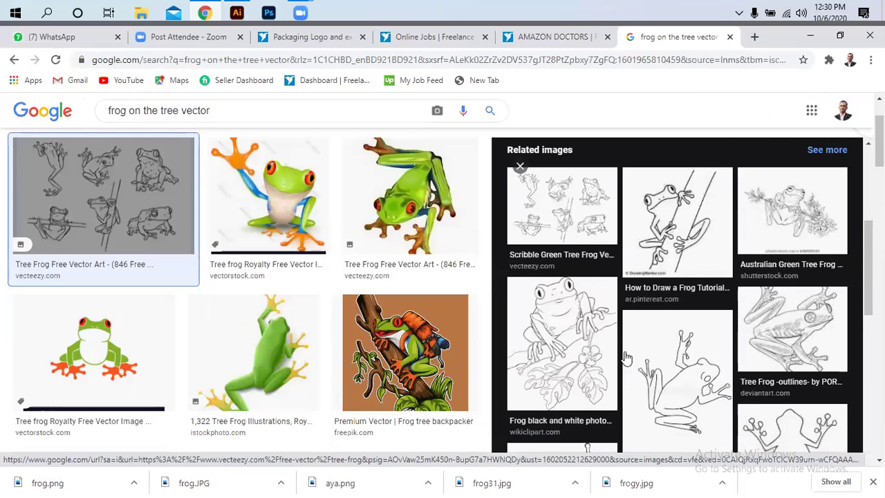
left_click(579, 319)
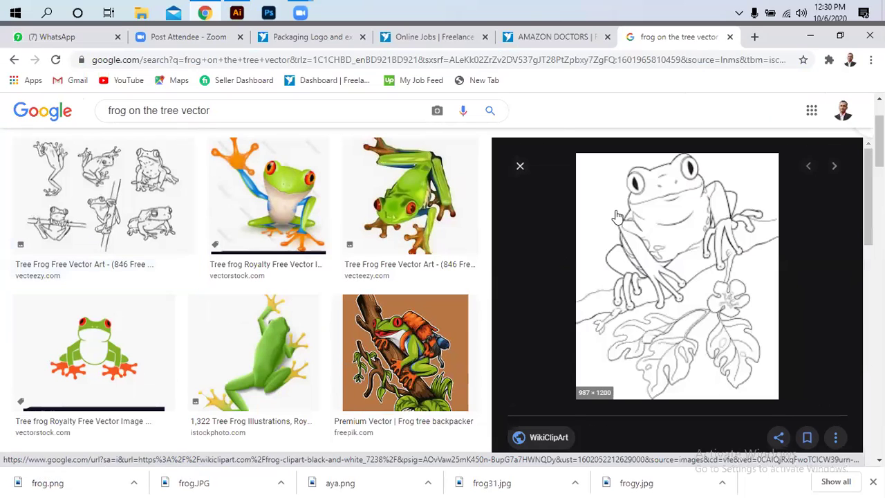
right_click(637, 223)
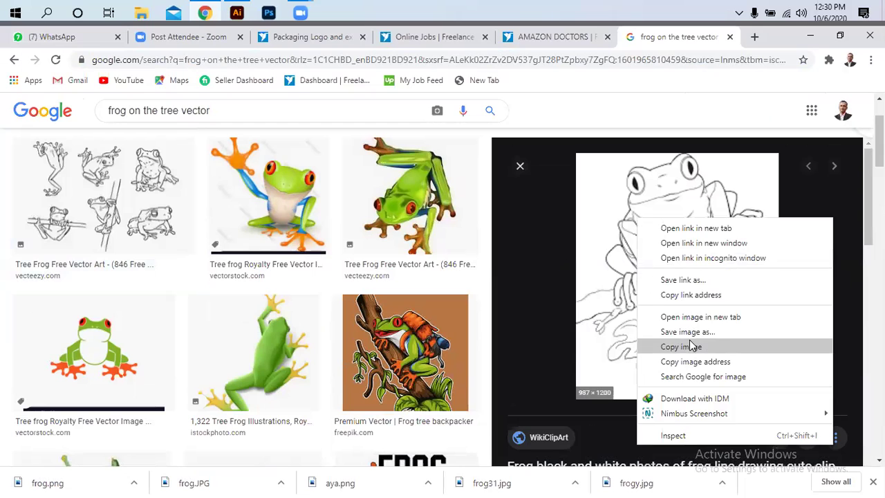
left_click(667, 335)
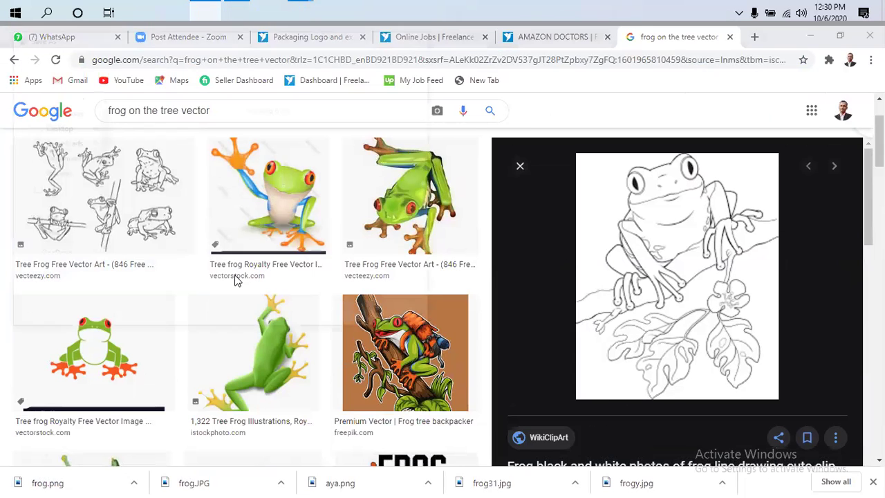
left_click(385, 322)
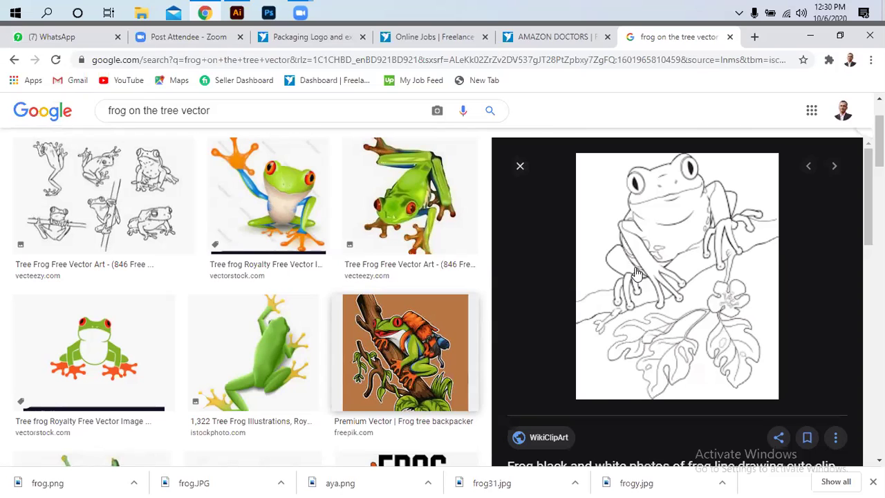
- Save the previewed frog line drawing to the Desktop as a PNG image named images
right_click(715, 238)
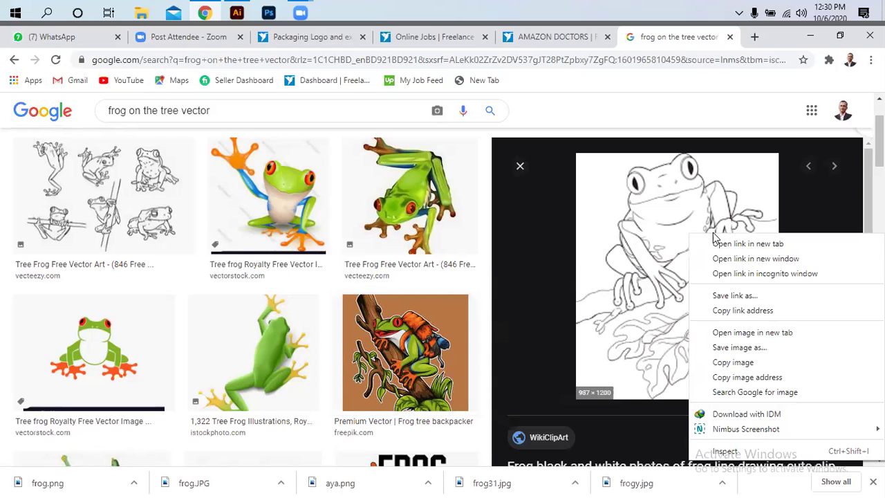
left_click(731, 348)
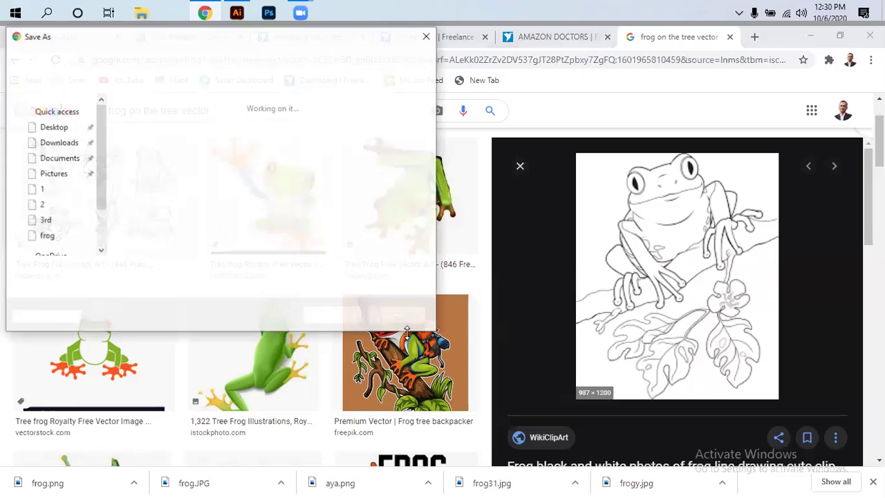
left_click(333, 315)
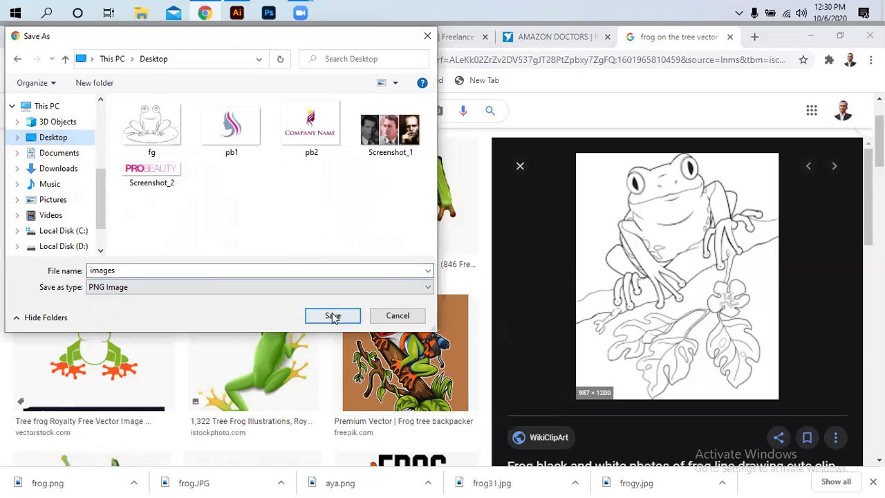
- Examine the Frog tree backpacker vector, its related images and the related frog carrying a backpack
left_click(404, 352)
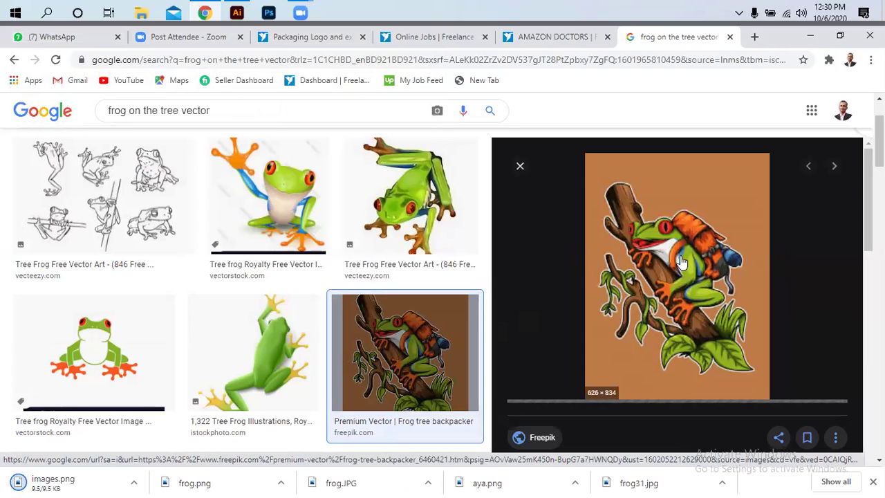
scroll(664, 260, "down", 4)
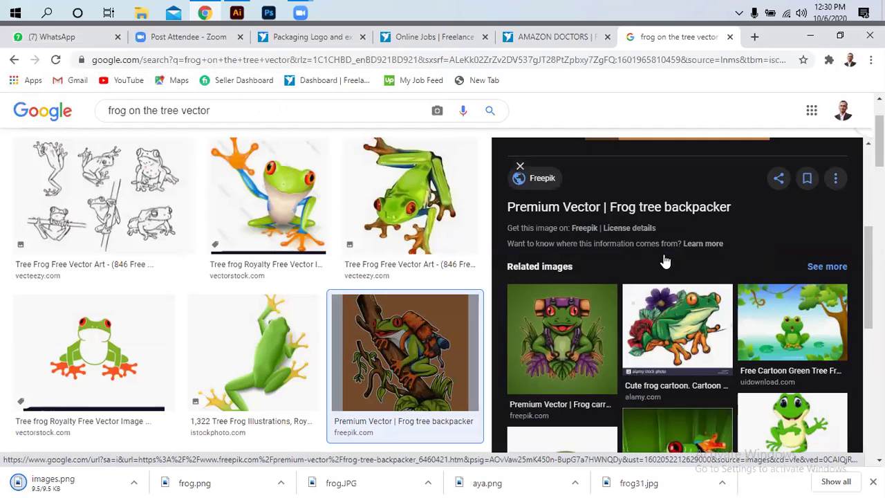
scroll(664, 260, "down", 3)
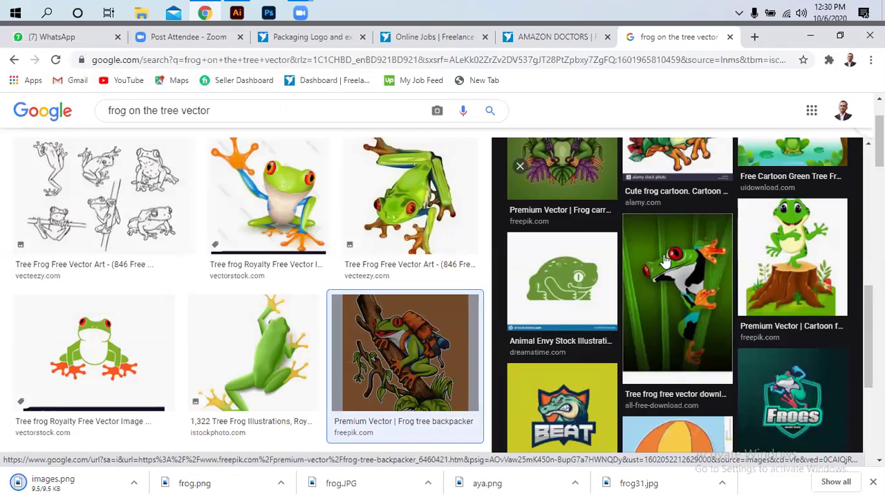
scroll(664, 260, "up", 3)
left_click(544, 335)
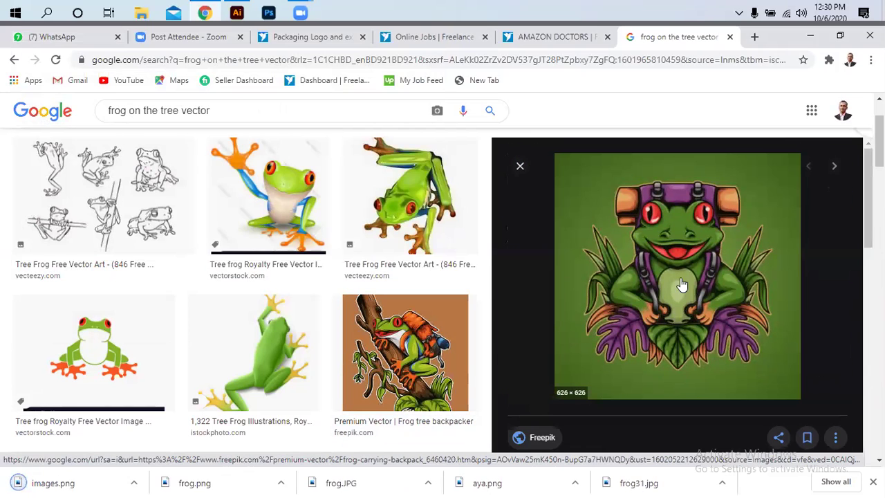
- Switch to Illustrator and place the linked fg image from the Desktop below the AMAZON DOCTOR lettering
left_click(237, 13)
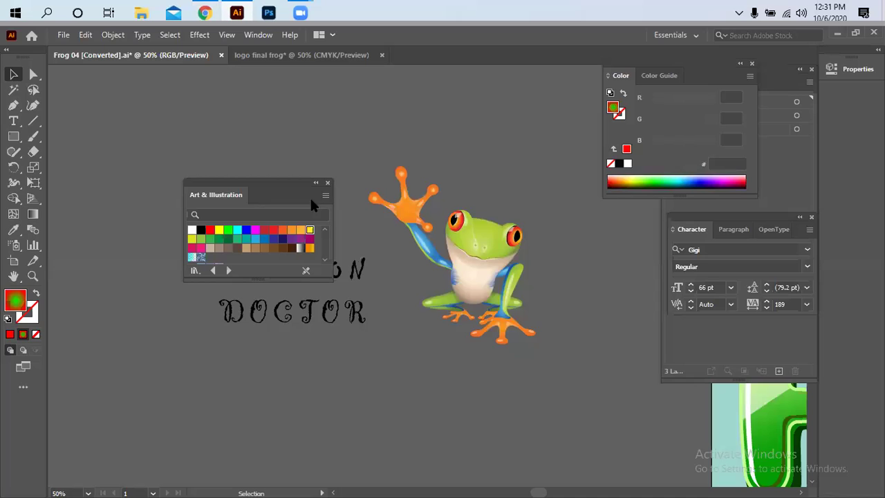
left_click(60, 35)
left_click(104, 259)
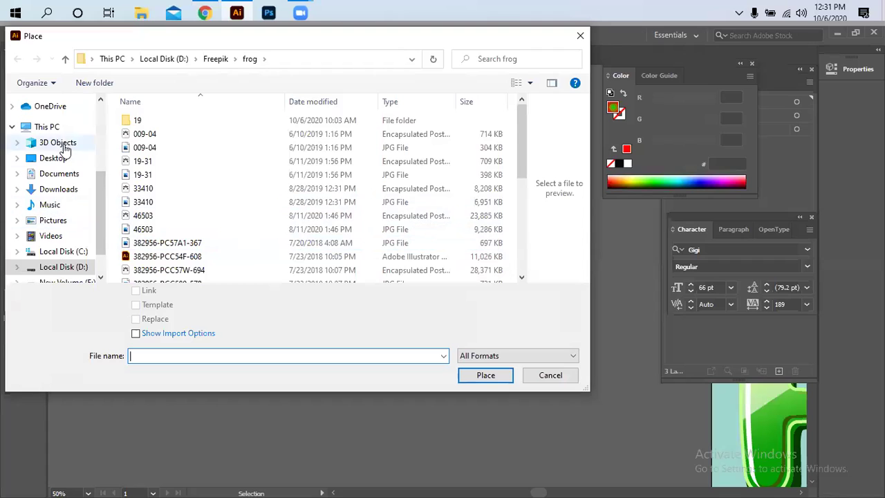
left_click(56, 157)
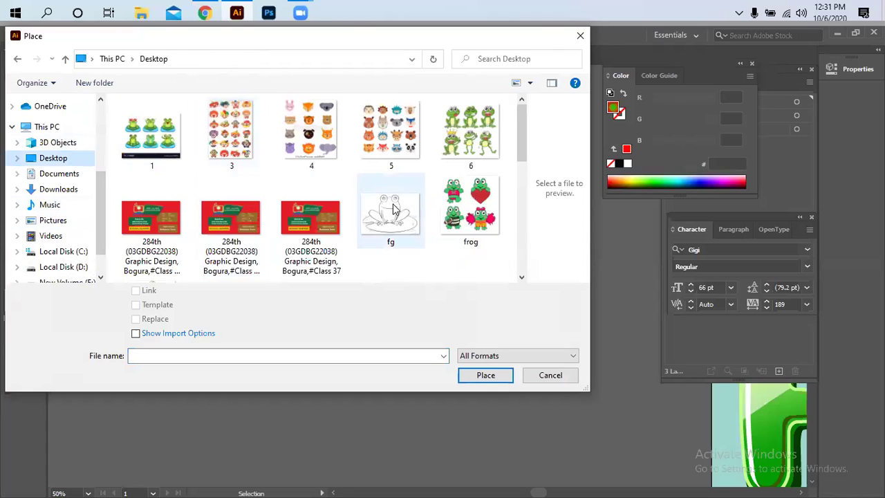
left_click(393, 209)
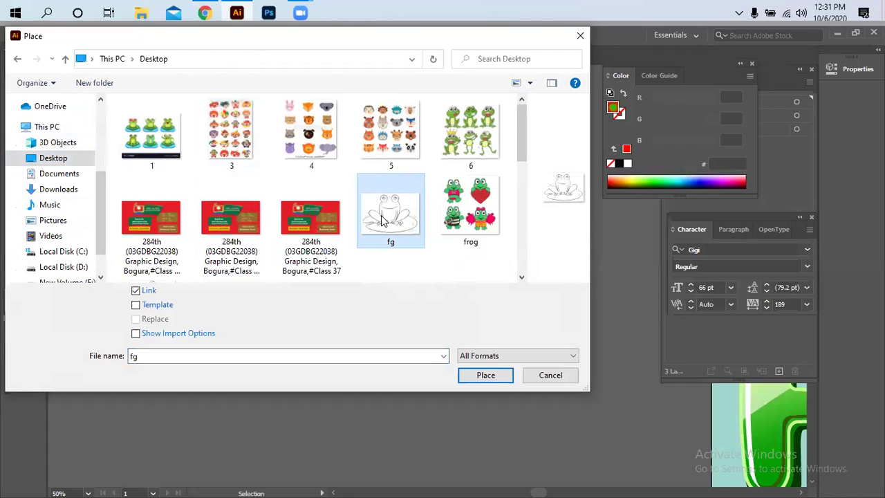
left_click(464, 377)
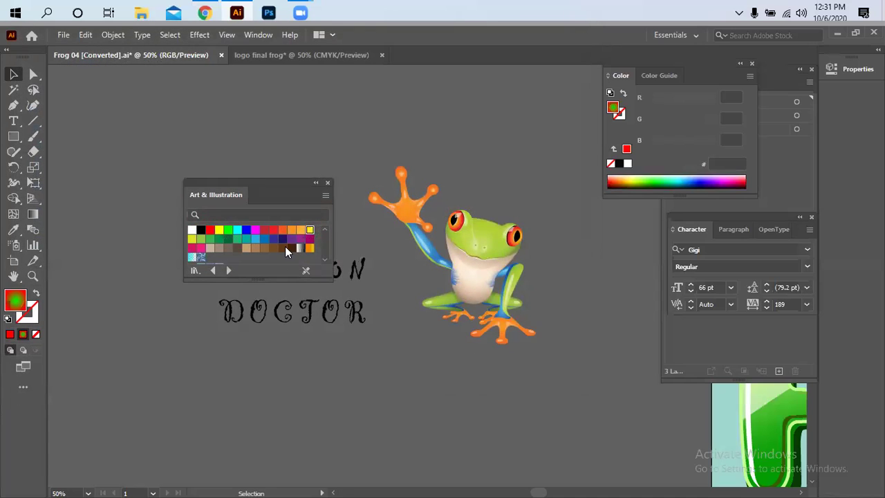
left_click(121, 302)
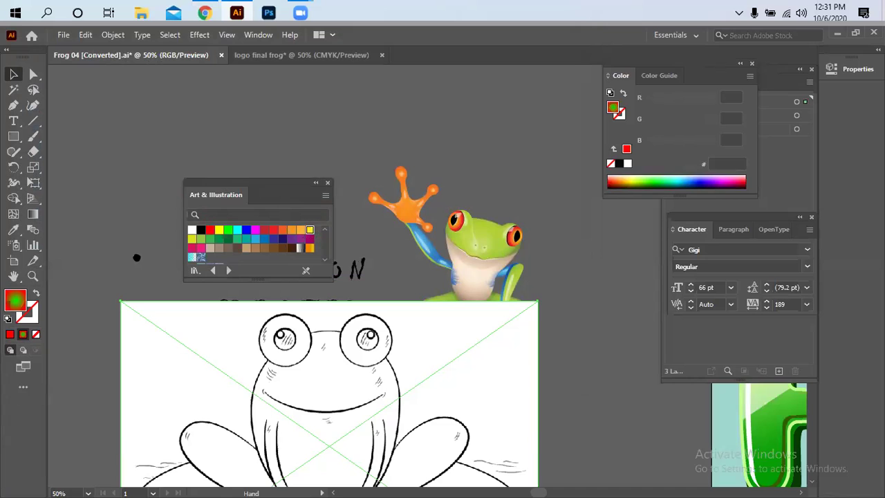
- Move the placed frog drawing to the left of the lettering, clear the Art & Illustration swatches off it, and deselect it
left_click_drag(141, 261, 448, 162)
mouse_move(513, 263)
left_mouse_down()
mouse_move(377, 270)
mouse_move(77, 132)
left_mouse_up()
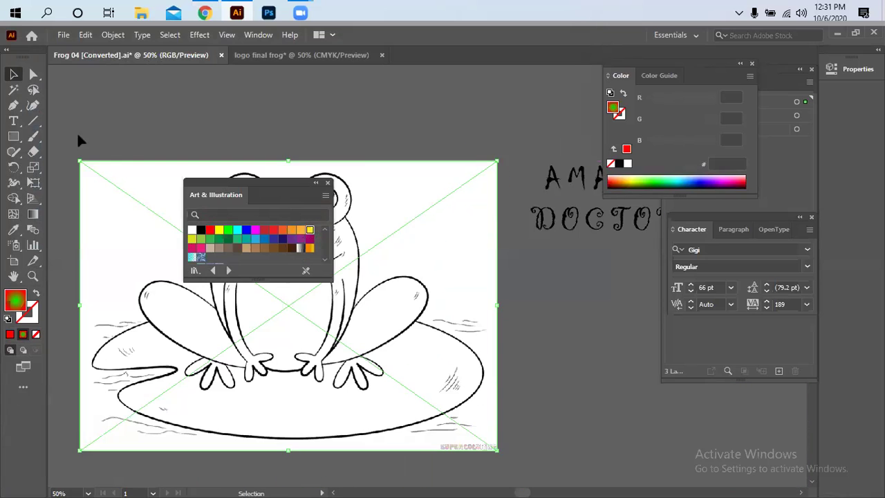
left_click_drag(276, 181, 597, 355)
left_click_drag(543, 296, 510, 275)
left_click_drag(583, 362, 618, 256)
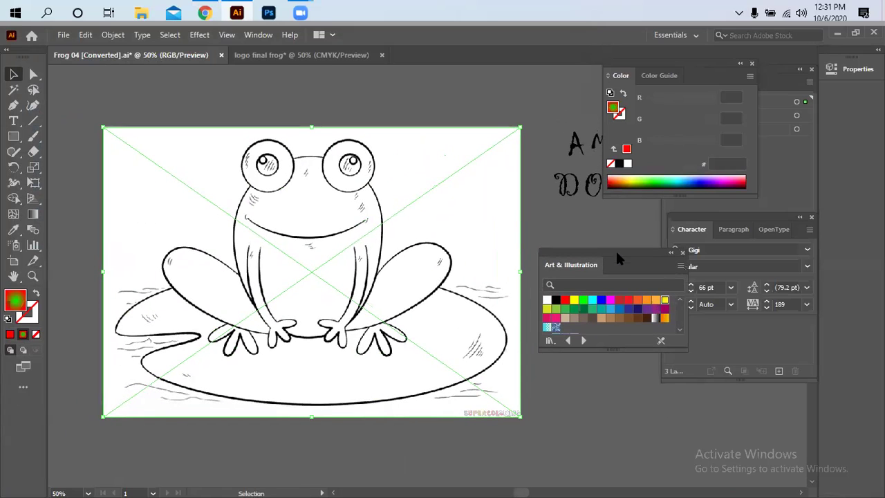
left_click(574, 433)
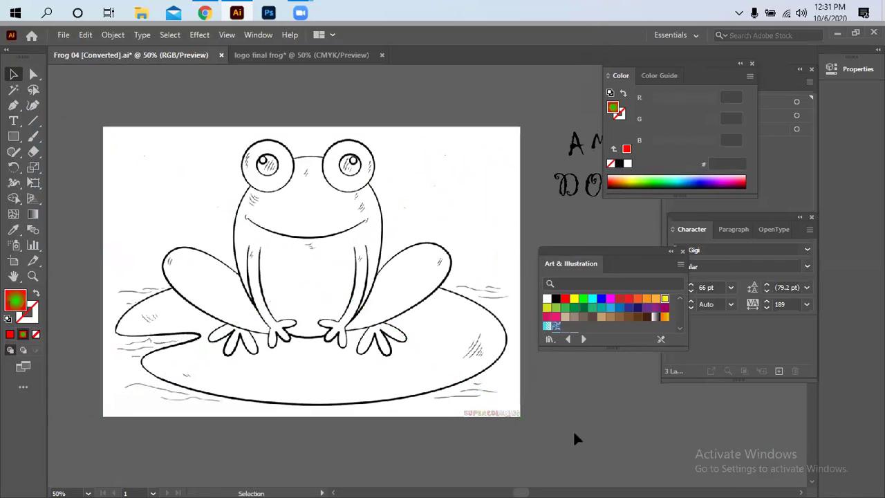
- Draw a small circle above the frog drawing's upper-left corner and fill it with bright green 00FF00
left_click(13, 138)
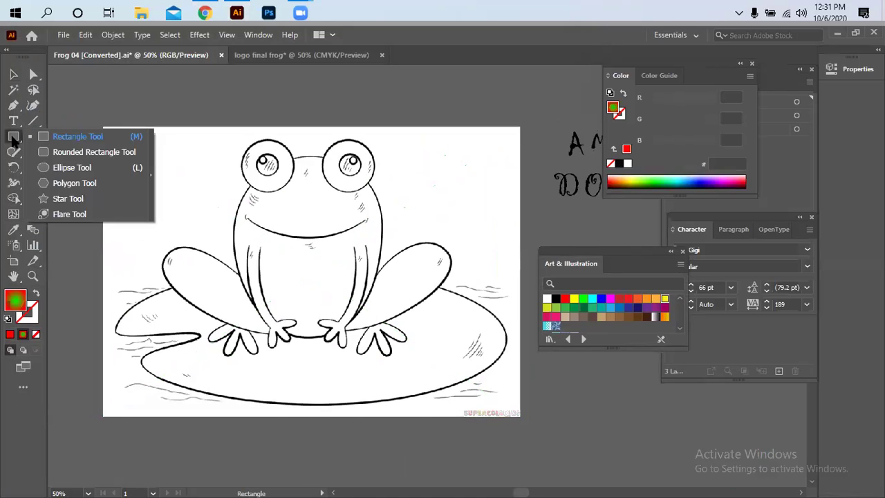
key("l")
left_click_drag(113, 103, 127, 116)
key("v")
left_click(127, 112)
key("i")
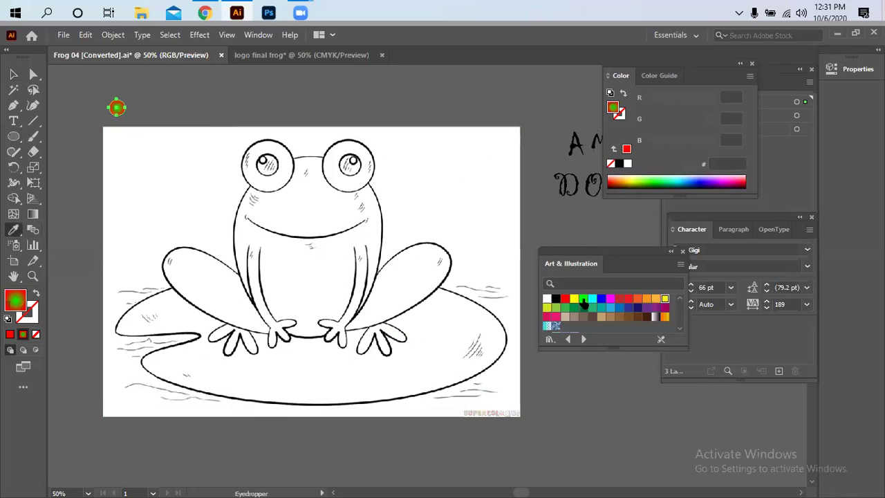
left_click(585, 303)
key("v")
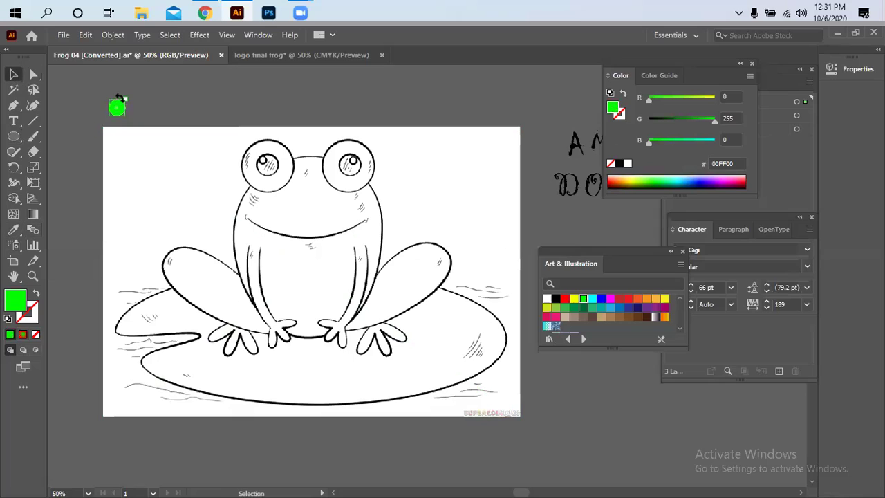
- Duplicate the green circle horizontally to make an evenly spaced row of six circles above the drawing
left_click_drag(124, 115, 151, 115, "alt")
key("ctrl+d")
key("ctrl+d")
key("ctrl+d")
key("ctrl+d")
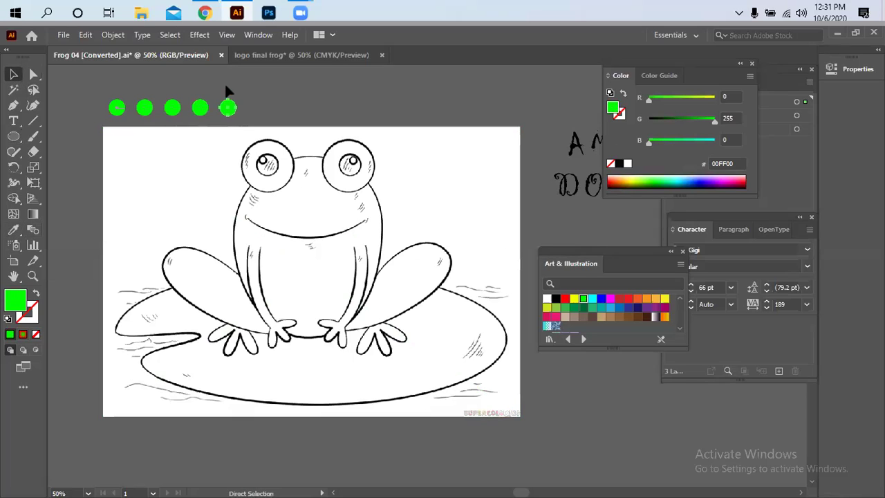
- Fill the second circle in the row with the cyan swatch 00FFFF
left_click(147, 108)
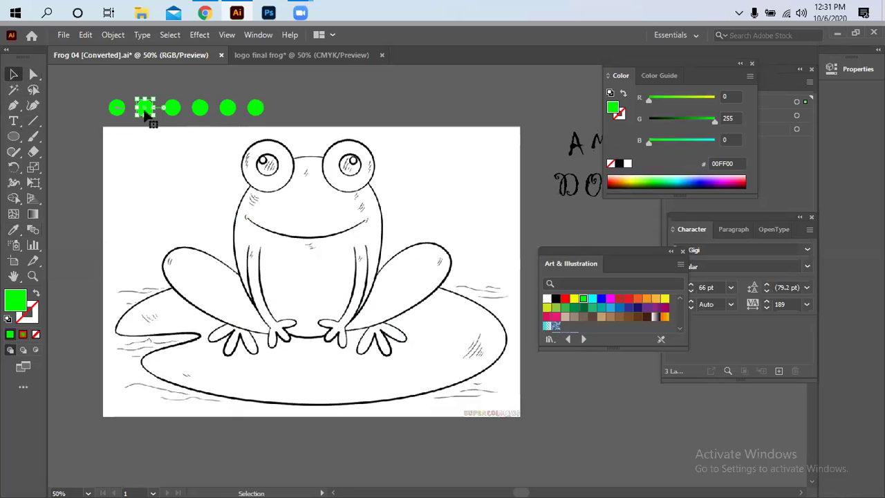
key("i")
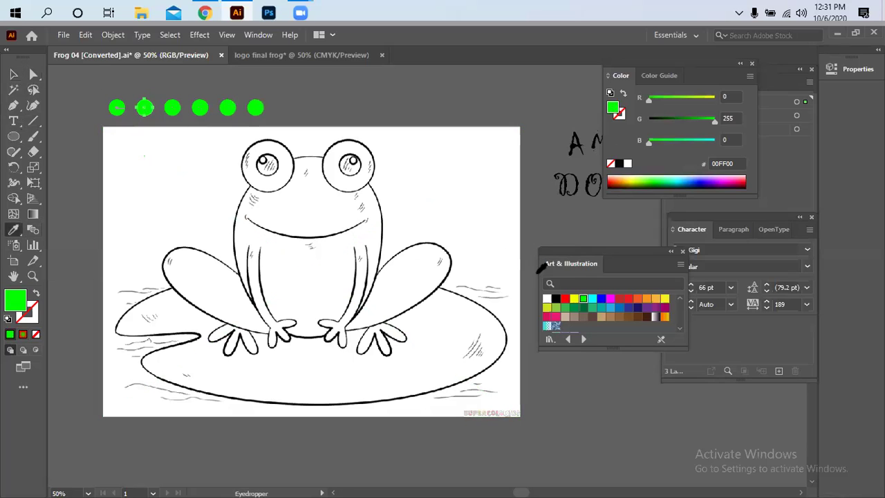
left_click(593, 299)
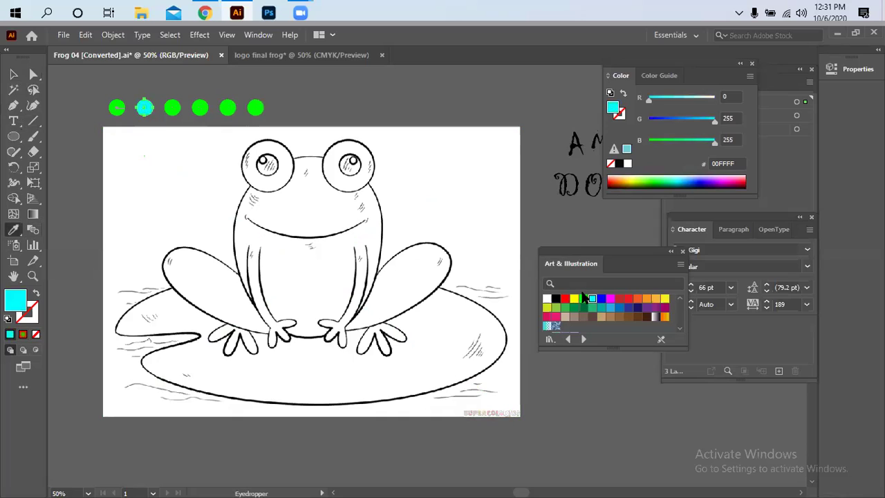
left_click(169, 111)
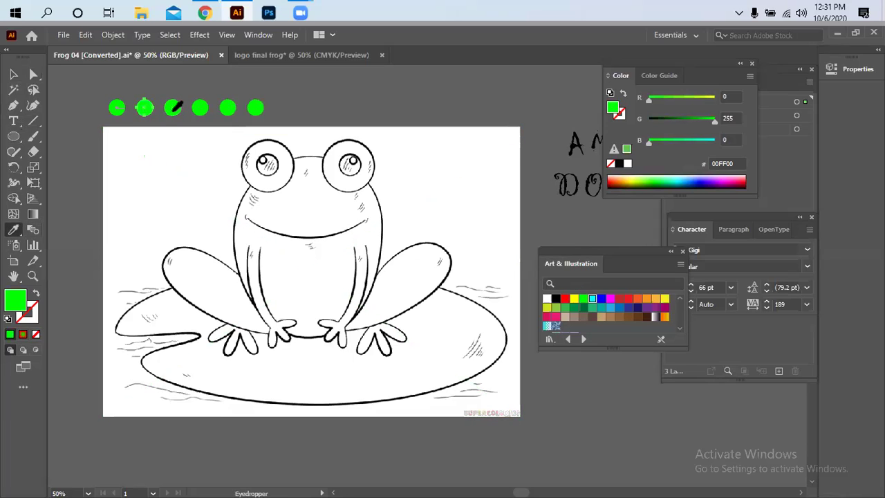
left_click(593, 299)
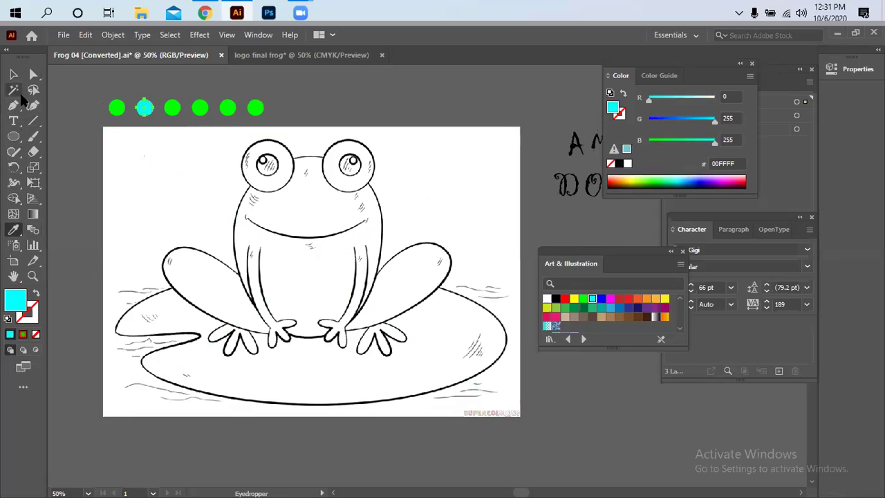
- Fill the third circle in the row with the green swatch R=57 G=181 B=74
left_click(14, 72)
left_click(173, 108)
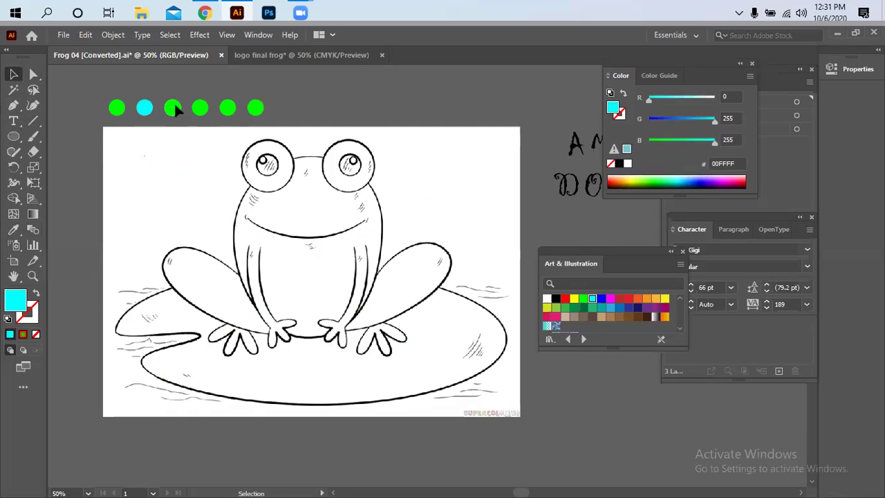
left_click(13, 229)
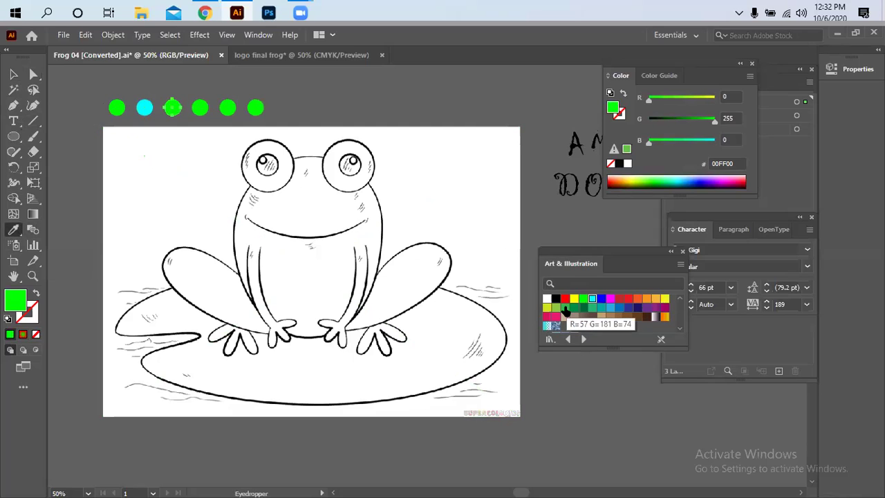
left_click(566, 308)
- Fill the fourth circle in the row with the dark green swatch 009245
left_click(14, 72)
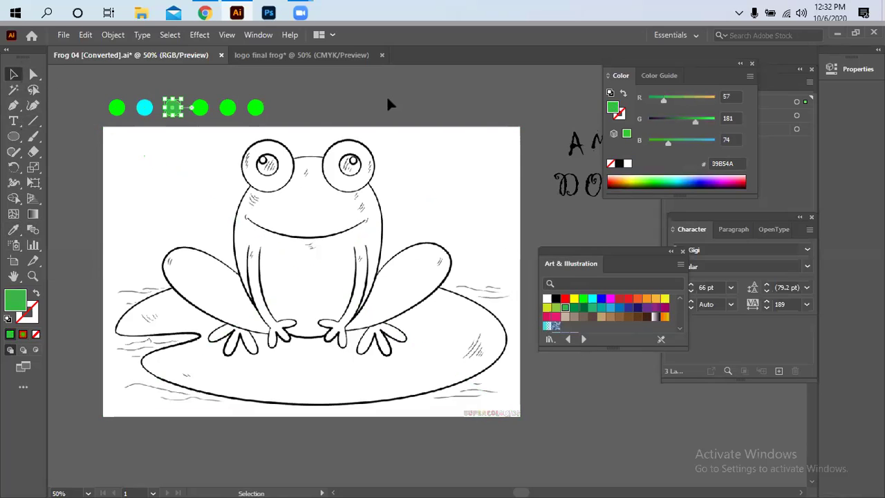
left_click(200, 107)
left_click(13, 229)
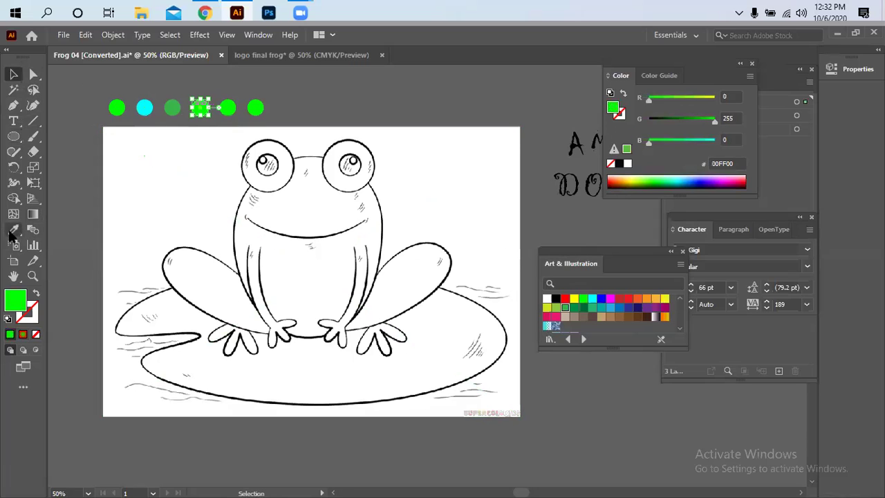
left_click(574, 308)
left_click(13, 75)
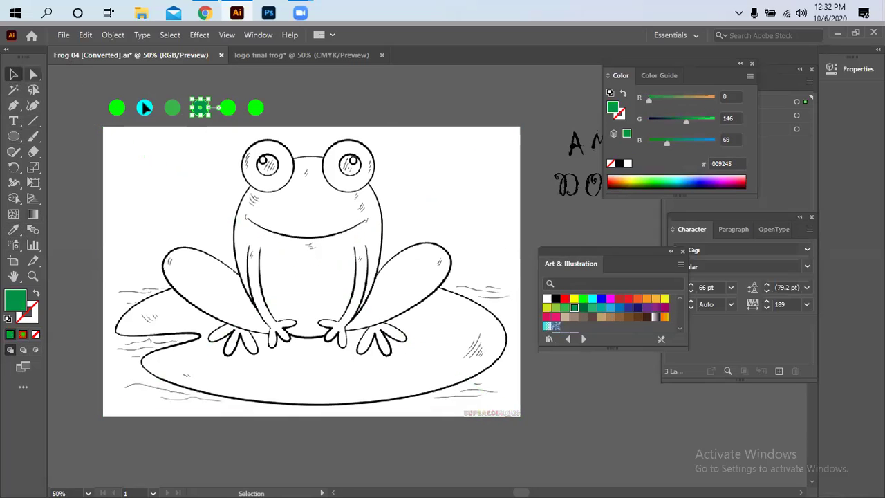
- Delete the two unused bright green circles at the end of the row, leaving a palette of four
left_click(291, 118)
key("ctrl+z")
key("Delete")
left_click_drag(332, 122, 361, 128)
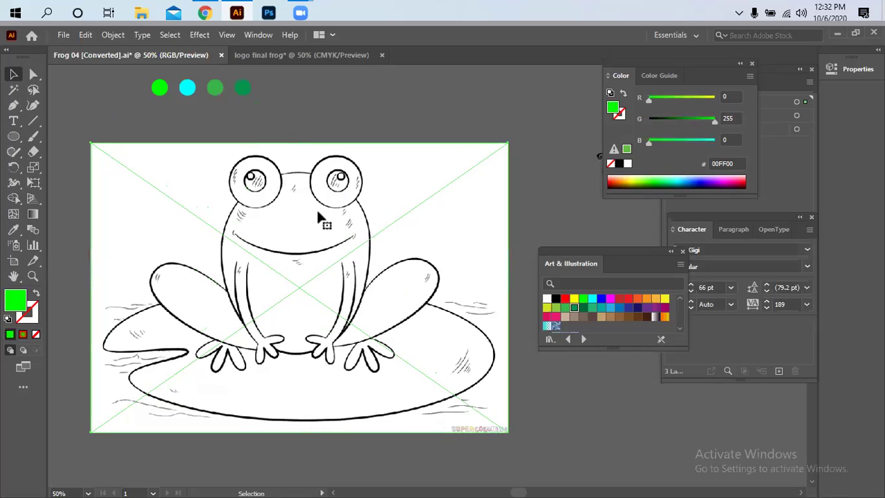
- Select the frog drawing, show the Image Trace settings and place them beside the artwork
left_click(102, 34)
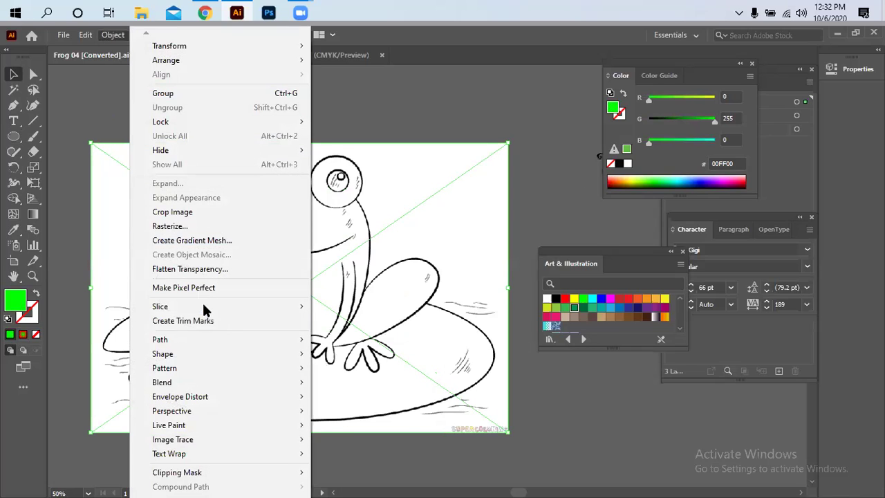
mouse_move(220, 438)
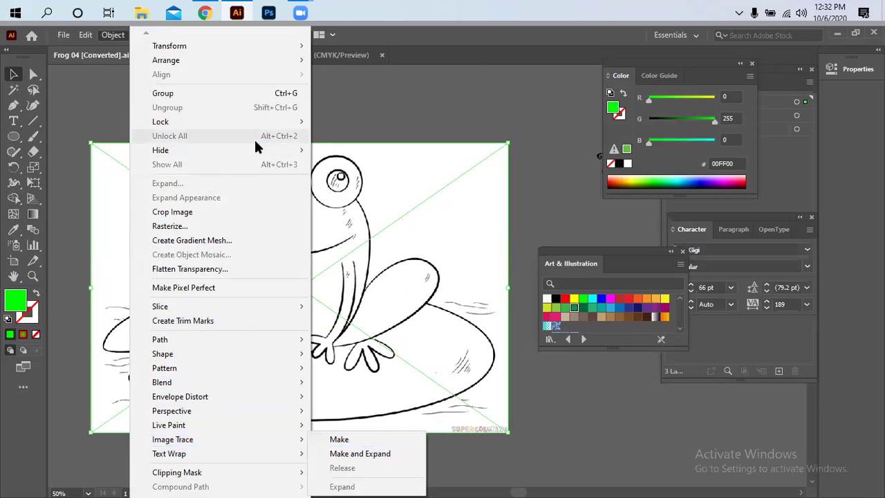
left_click(325, 120)
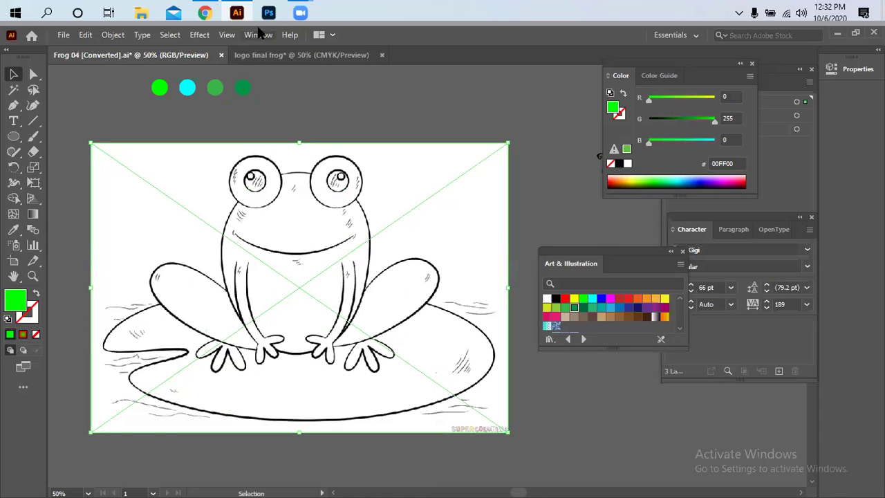
left_click(259, 35)
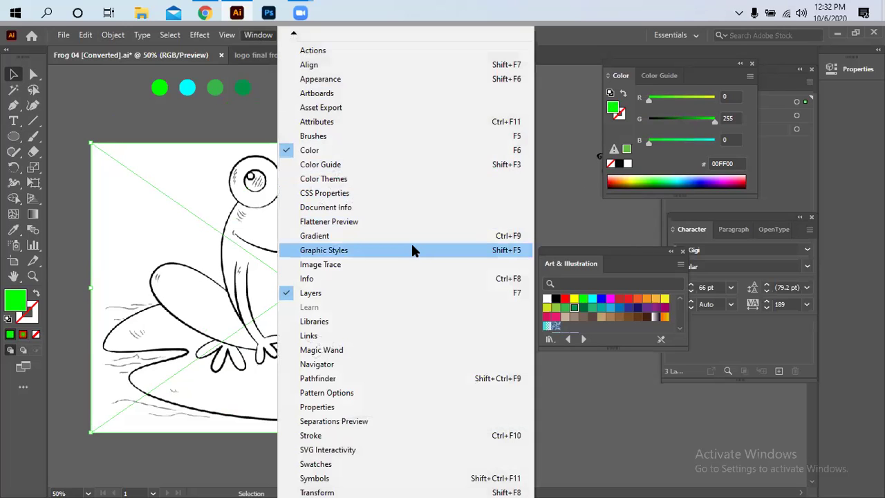
left_click(348, 263)
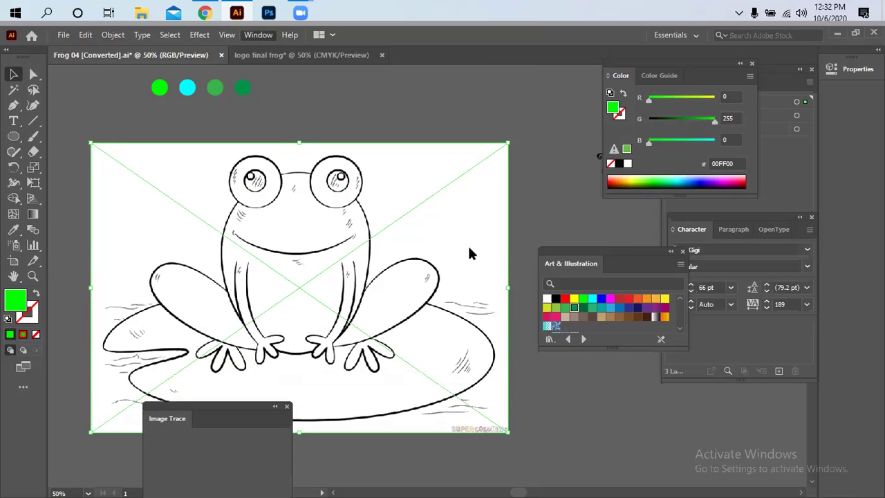
mouse_move(258, 408)
left_mouse_down()
mouse_move(491, 380)
mouse_move(600, 273)
mouse_move(661, 272)
mouse_move(627, 269)
mouse_move(563, 208)
mouse_move(567, 198)
left_mouse_up()
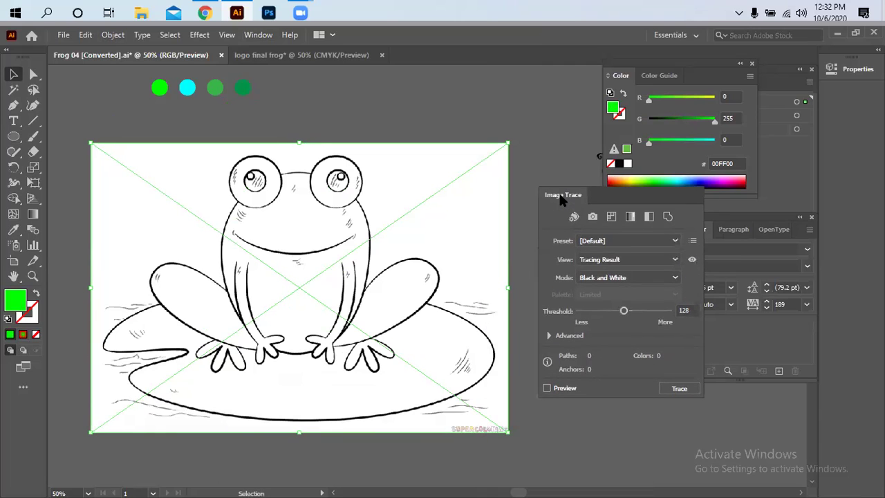
- Trace the frog drawing in Color mode with a Limited palette of 4 colors, with Preview on
left_click(675, 278)
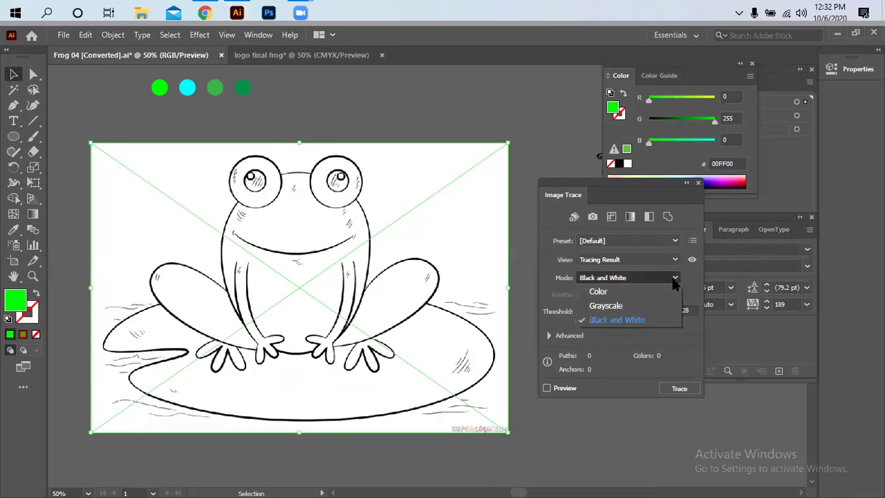
left_click(609, 291)
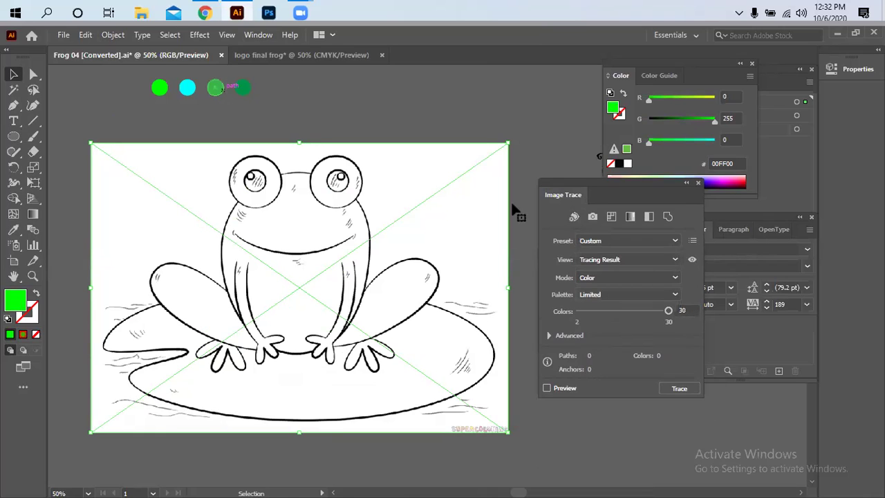
left_click(688, 310)
left_click_drag(667, 313, 585, 312)
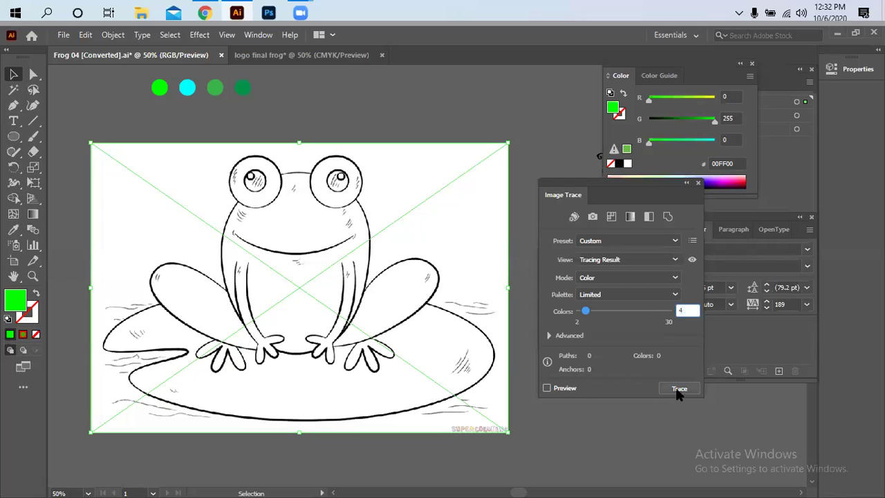
left_click(546, 388)
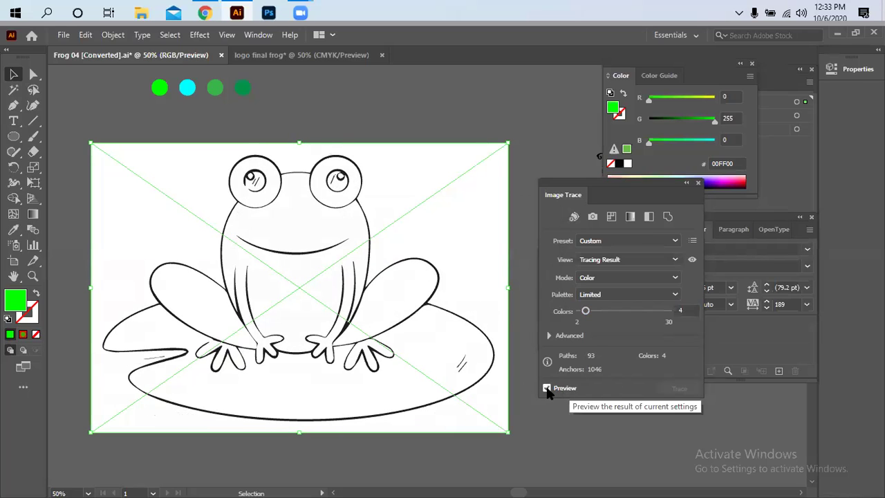
left_click(547, 389)
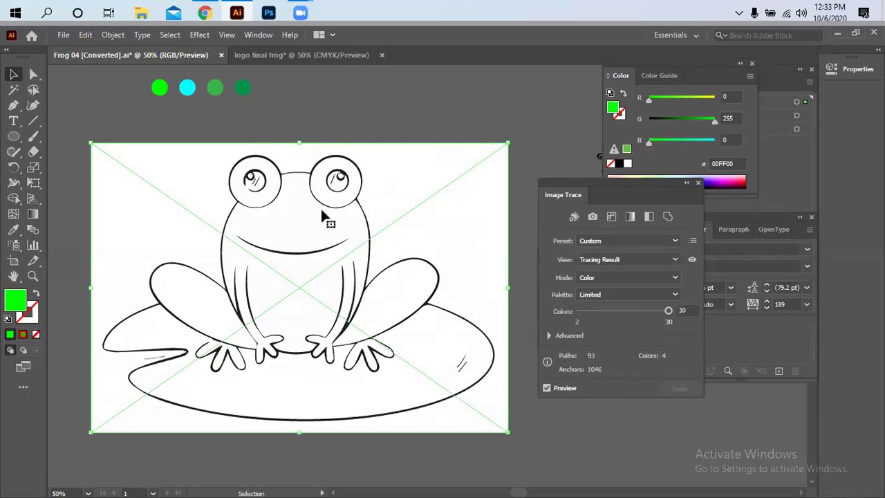
- Expand the object and fill of the traced frog and ungroup the resulting paths
left_click(113, 34)
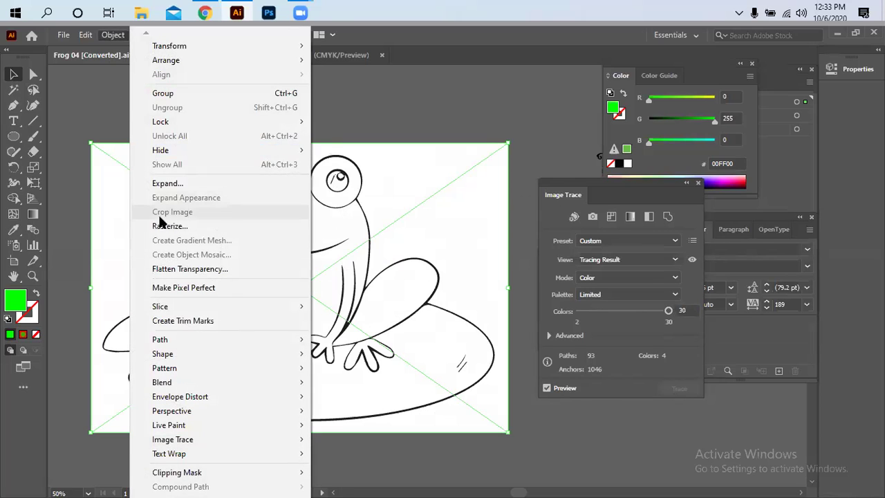
left_click(178, 182)
left_click(408, 339)
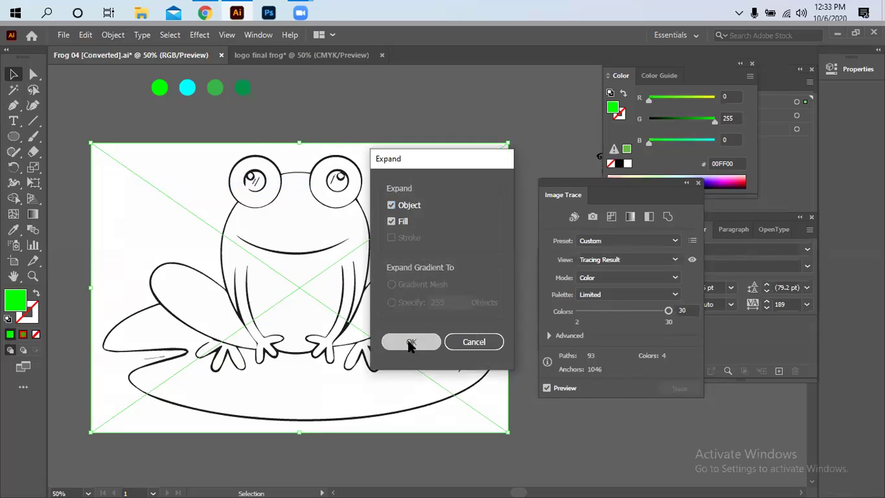
right_click(344, 249)
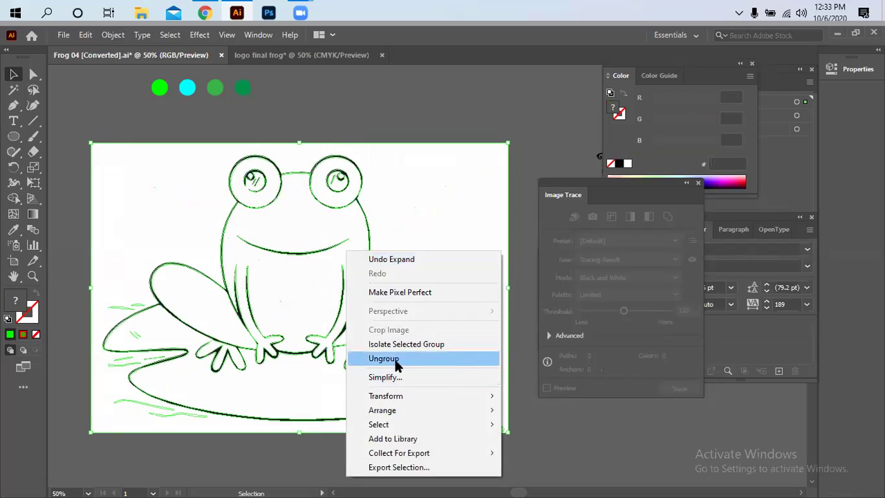
left_click(395, 362)
left_click(531, 195)
left_click(347, 275)
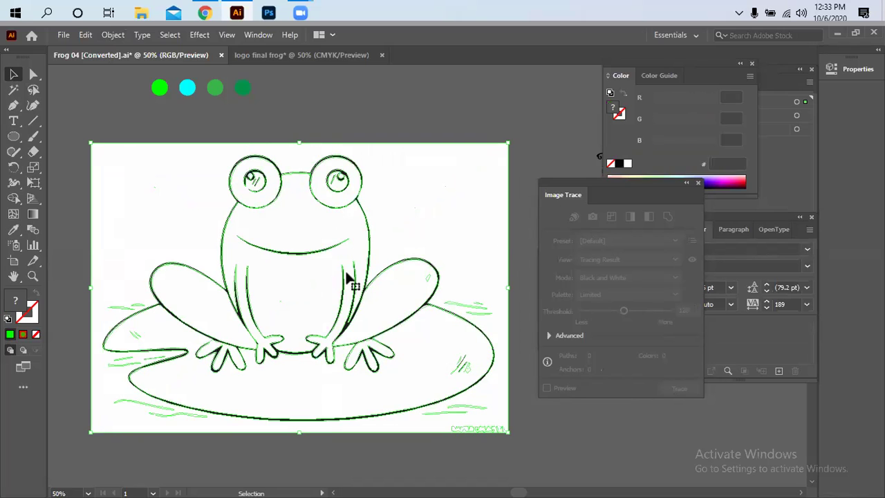
right_click(347, 276)
left_click(374, 152)
left_click(544, 141)
- Release the compound path of the white background around the frog
left_click(472, 235)
right_click(472, 234)
left_click(515, 326)
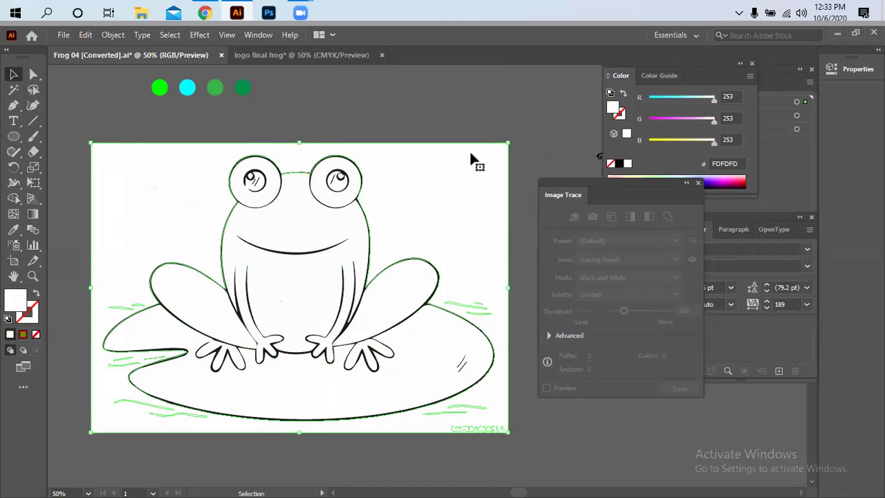
left_click(453, 117)
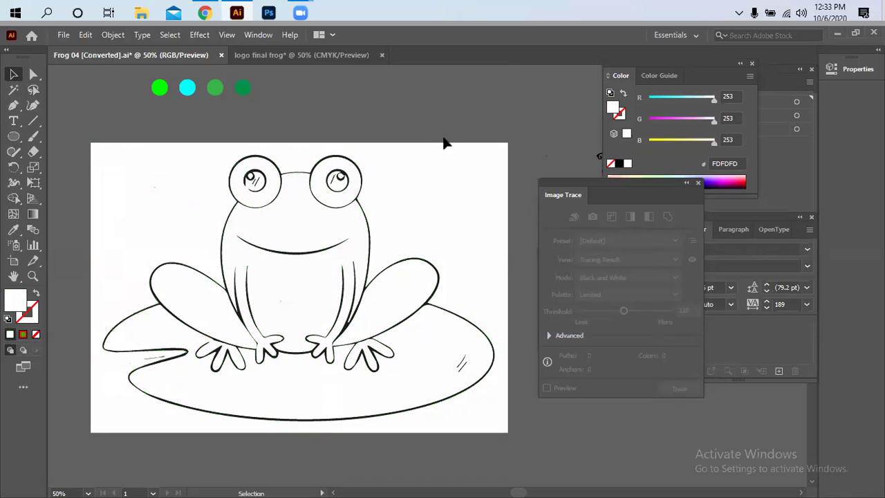
- Delete the white background rectangle behind the frog
left_click(440, 144)
right_click(440, 142)
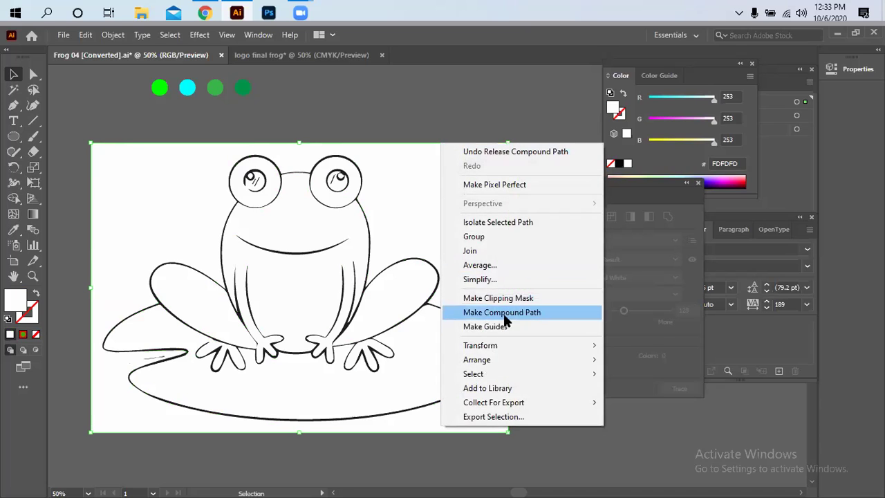
left_click(426, 151)
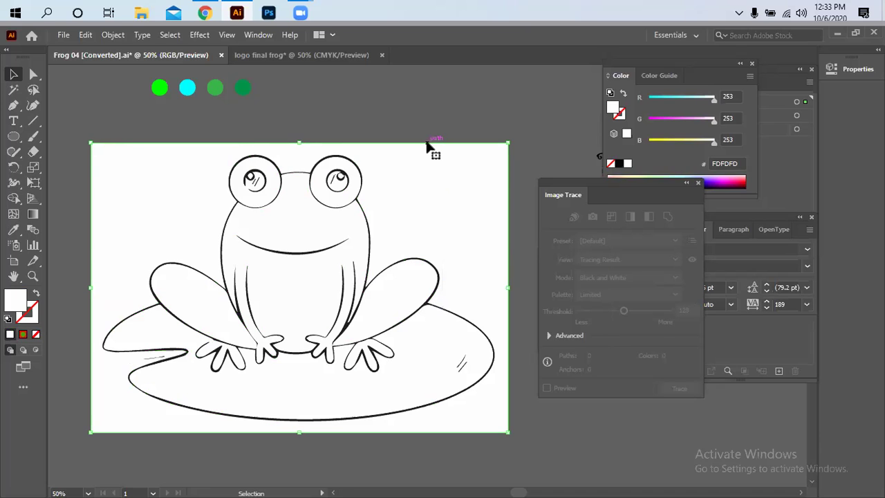
key("Delete")
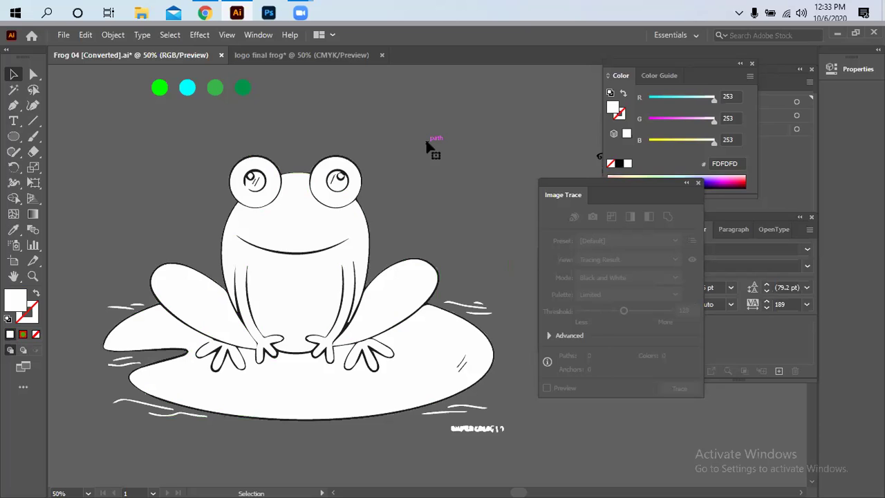
- Fill both of the frog's hind legs with the bright green sampled from the first palette circle
scroll(427, 144, "down", 2)
left_click(399, 241)
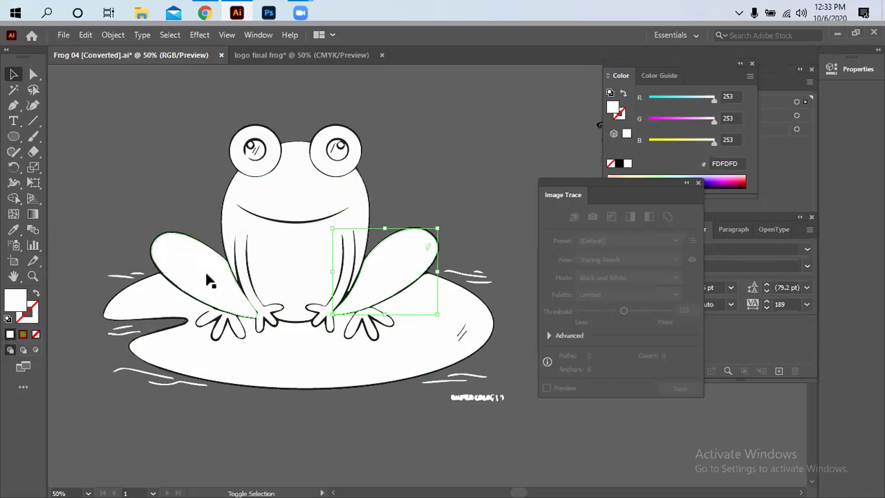
left_click(14, 229)
left_click_drag(161, 140, 166, 244)
left_click(171, 146)
left_click(14, 74)
left_click(368, 180)
- Release the compound path of the lily pad beneath the frog
left_click_drag(446, 170, 437, 120)
left_click(319, 404)
right_click(319, 405)
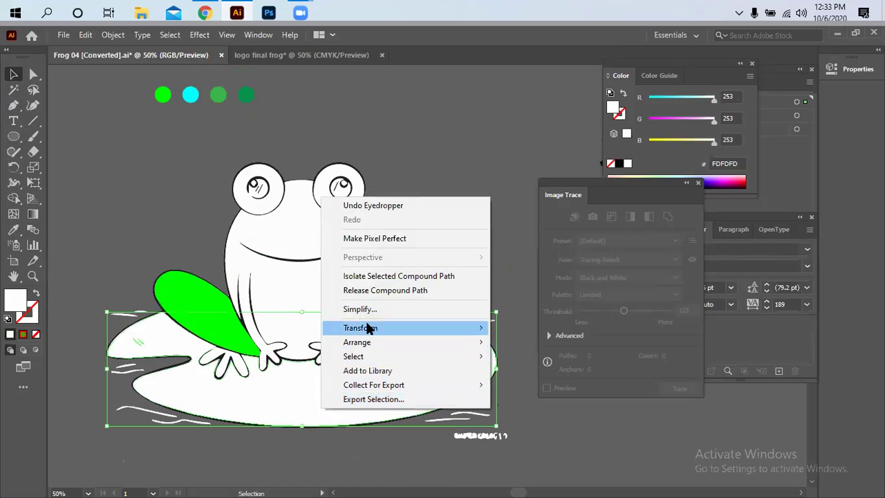
left_click(377, 291)
left_click(303, 434)
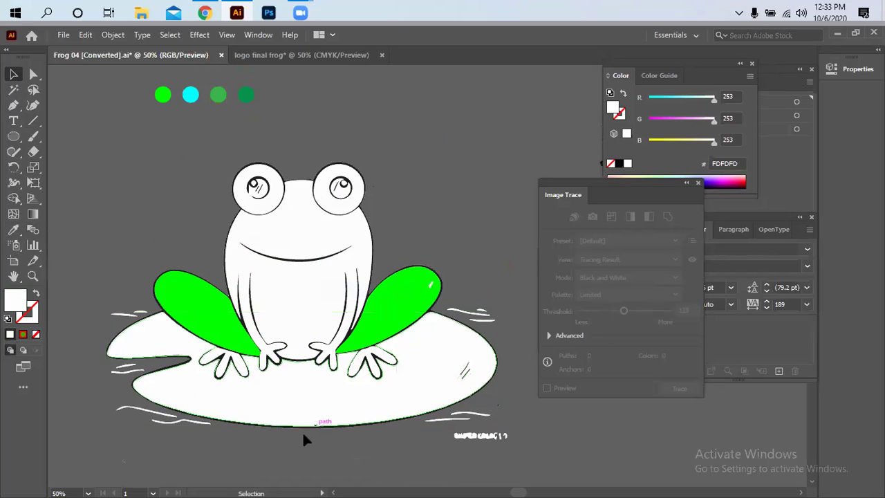
- Fill the lily pad with the dark green sampled from the fourth palette circle
left_click(293, 421)
right_click(293, 421)
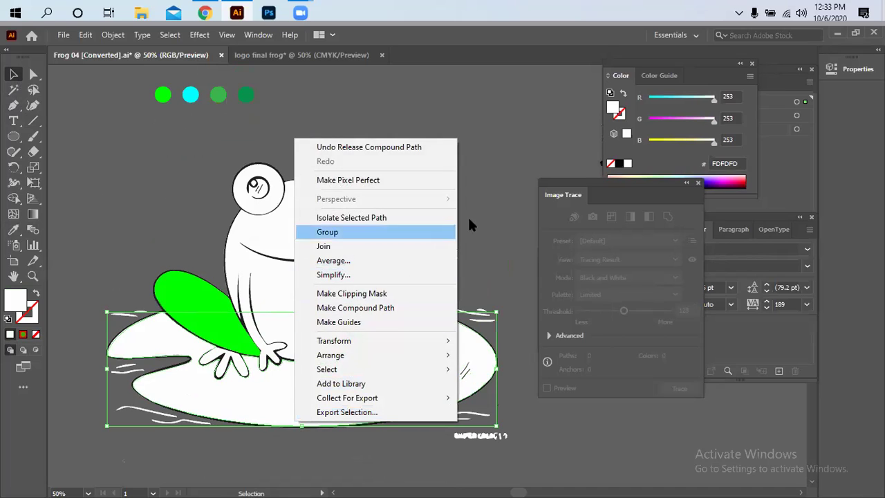
left_click(436, 231)
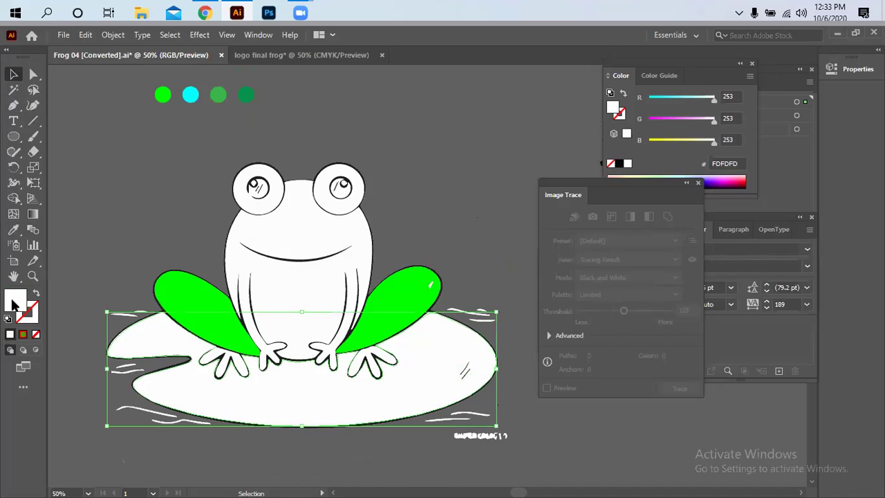
left_click(13, 229)
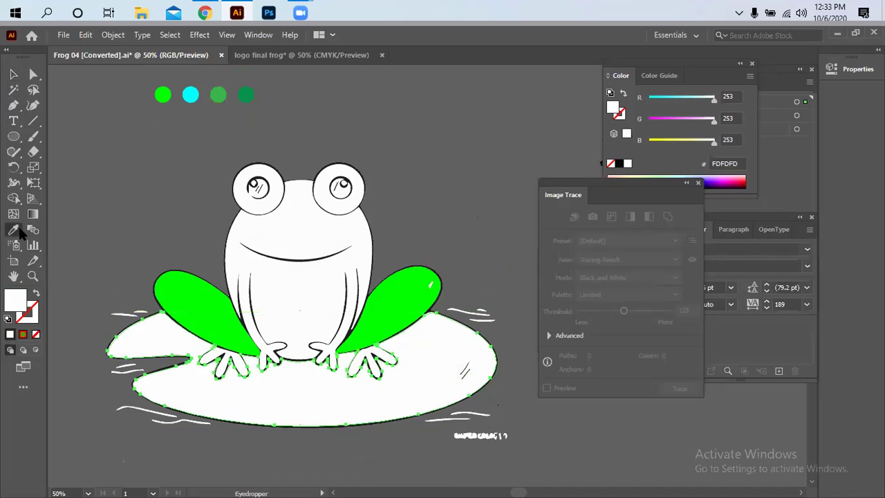
left_click(247, 96)
key("v")
left_click(400, 189)
- Release the compound path of the frog's body
left_click(287, 316)
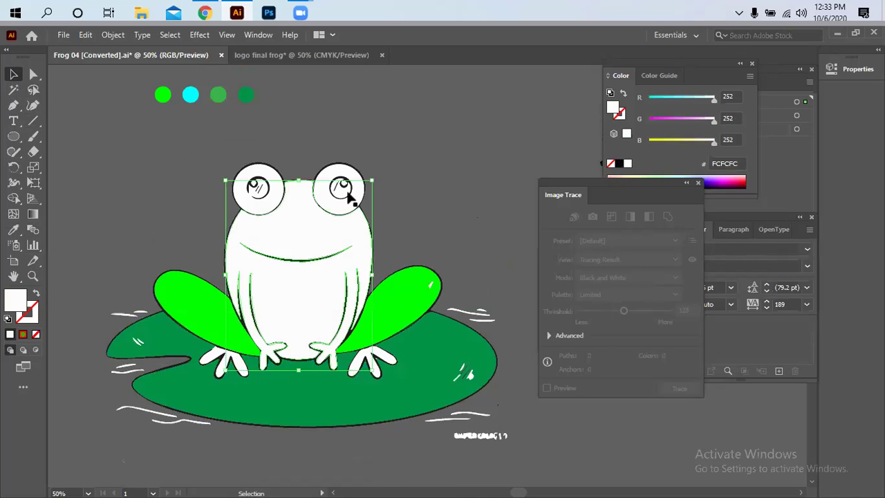
right_click(316, 271)
left_click(429, 142)
- Fill the frog's body with the green 39B54A sampled from the third palette circle
left_click(310, 287)
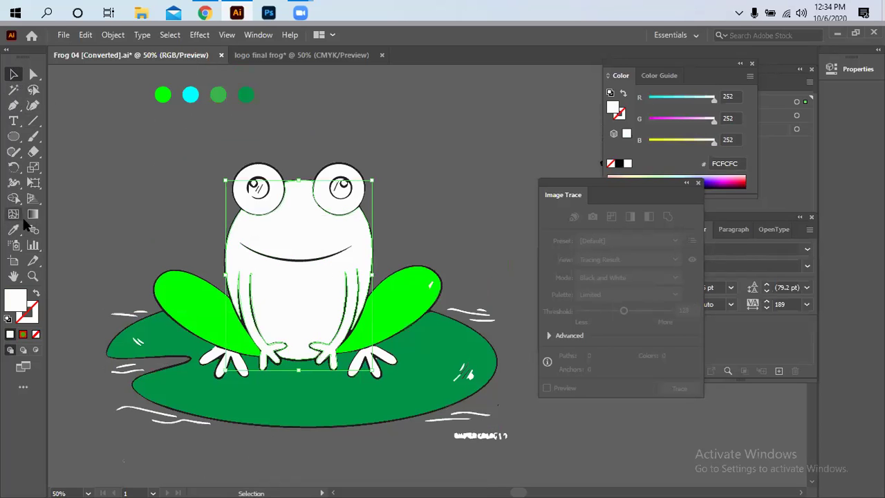
left_click(13, 229)
left_click(221, 96)
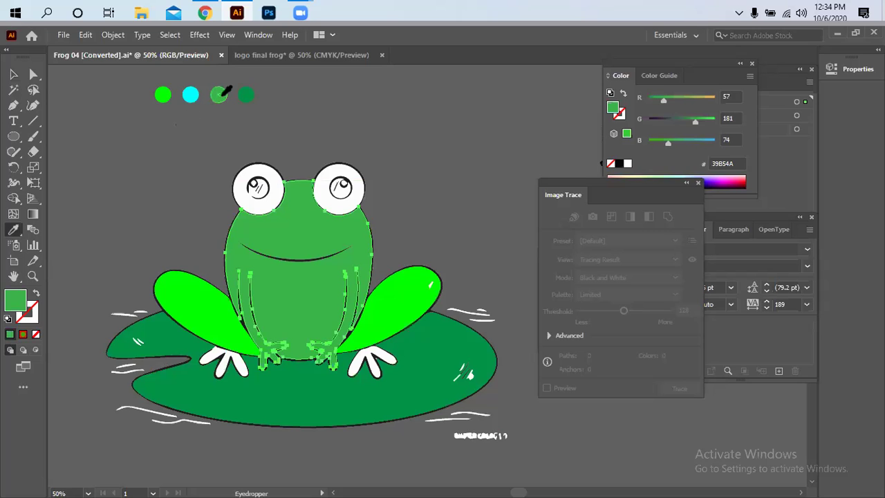
left_click(13, 74)
left_click(429, 166)
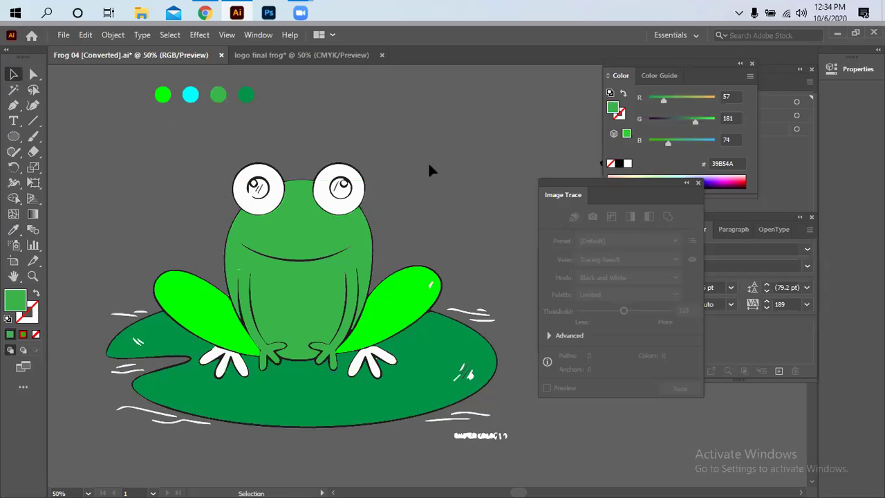
- Fill the white circles of both frog eyes with the cyan sampled from the second palette circle
left_click(340, 212)
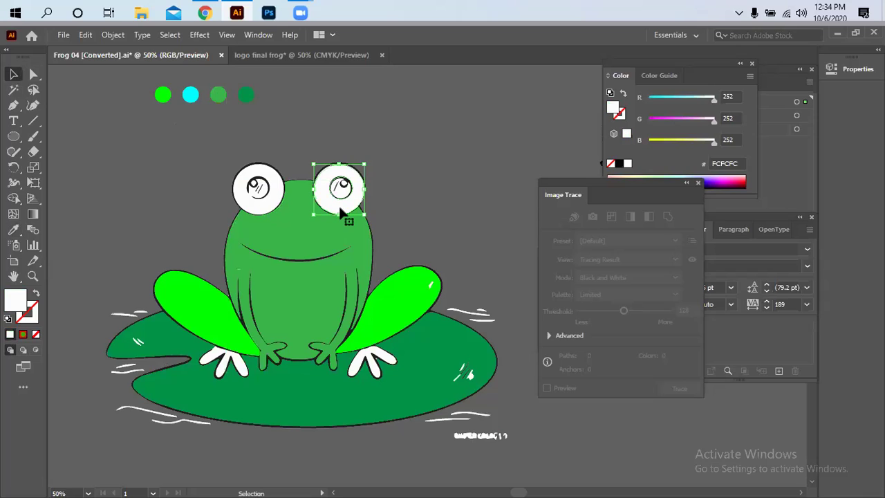
left_click(260, 208, "shift")
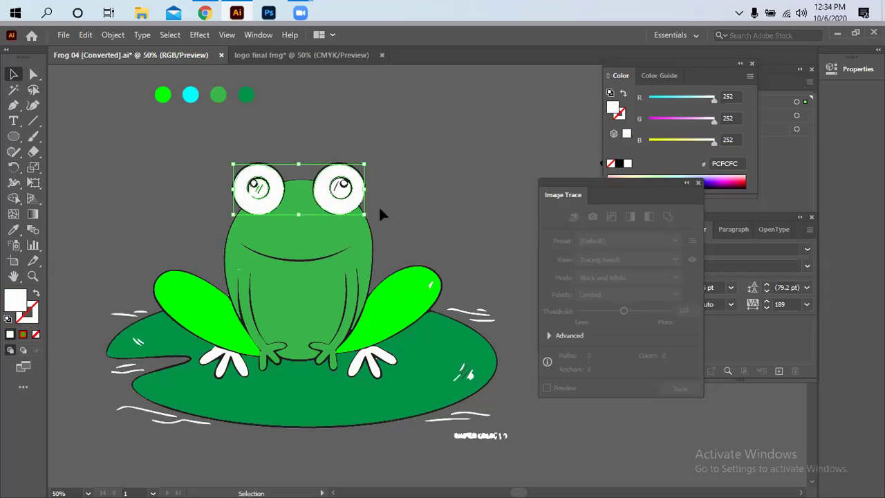
left_click(13, 231)
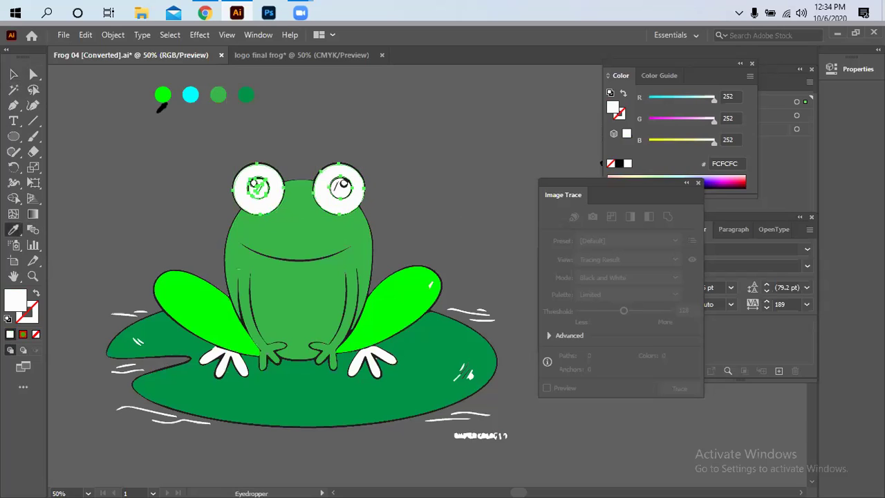
left_click(190, 95)
key("v")
left_click(392, 126)
- Recolor the dark pupil outline of the frog's left eye with the bright green 00FF00 sampled from the leg
left_click(343, 194)
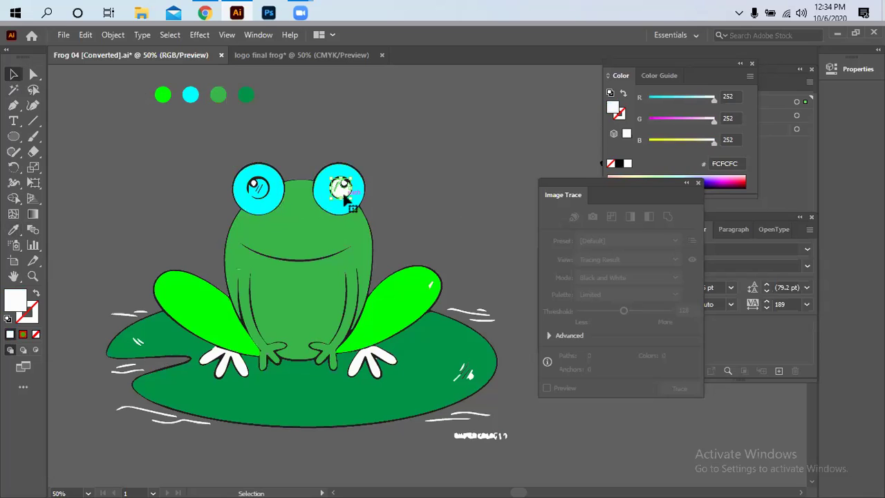
left_click(264, 186, "shift")
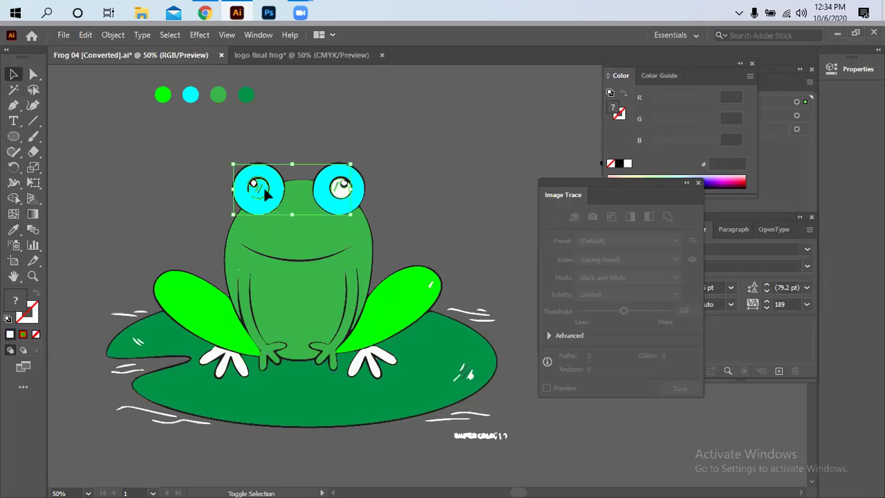
left_click(322, 182)
left_click(266, 187)
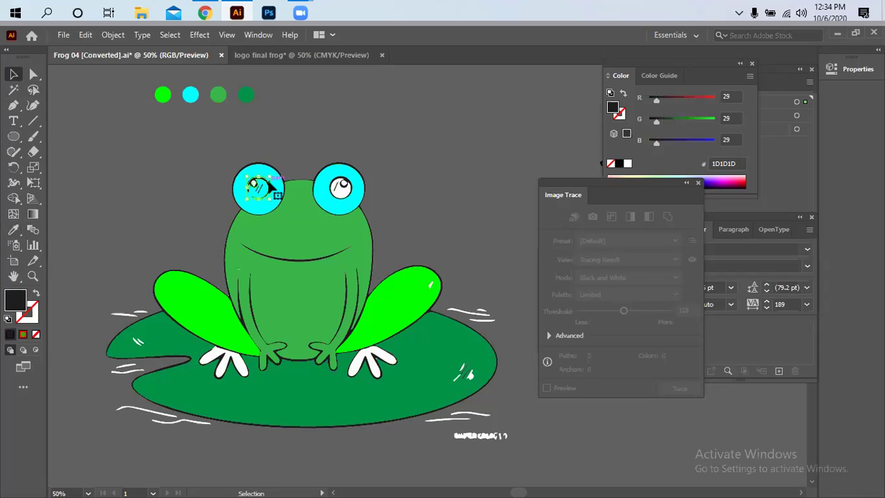
right_click(269, 185)
left_click(13, 229)
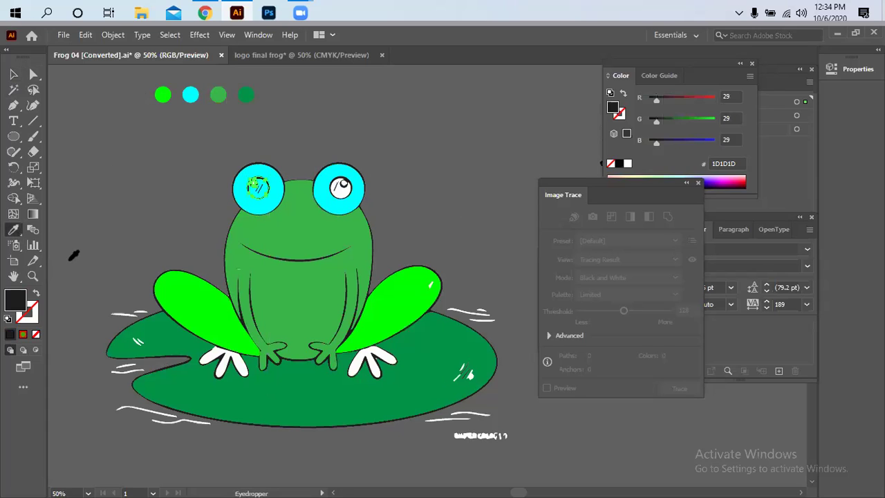
left_click(183, 299)
left_click(13, 74)
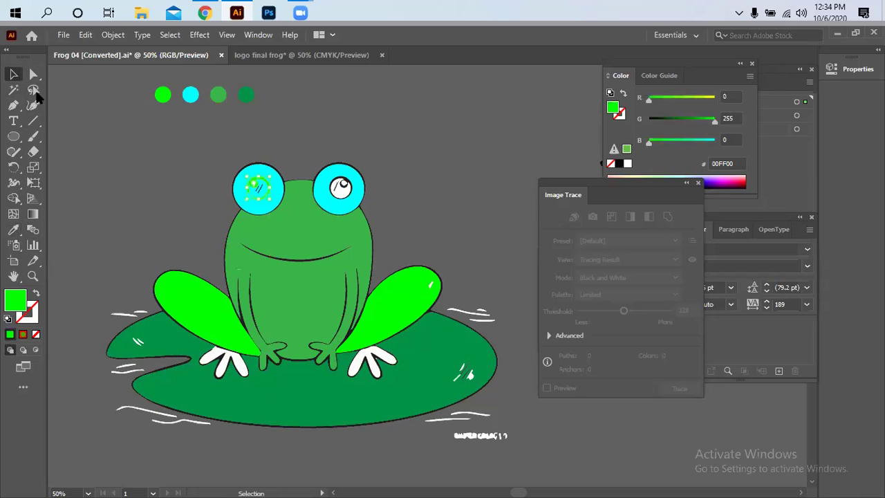
- Fill the white pupil area of the frog's right eye with the bright green 00FF00 sampled from the leg
left_click(341, 191)
left_click(13, 229)
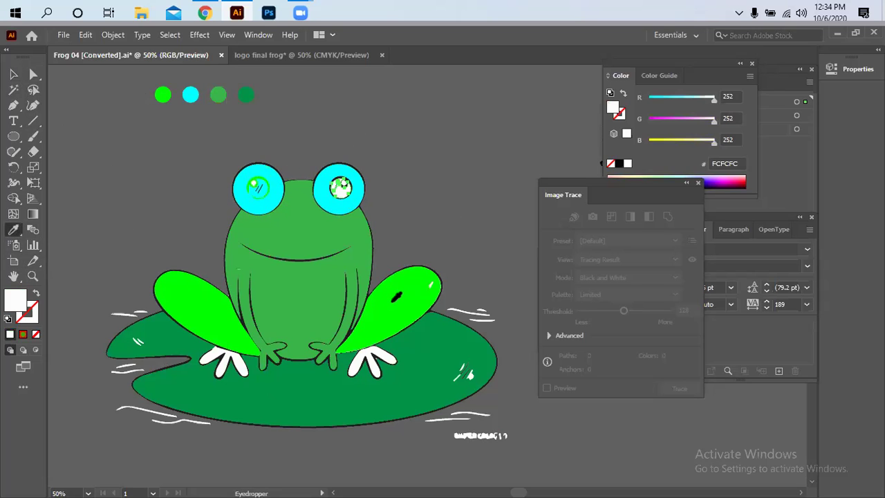
left_click(394, 296)
left_click(15, 76)
left_click(389, 114)
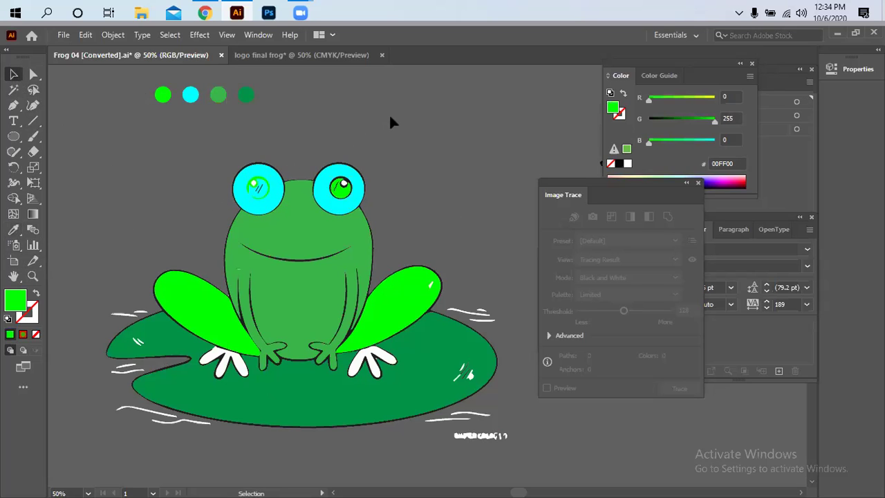
- Fill both of the frog's white hind feet with the green 39B54A sampled from its body
scroll(416, 172, "down", 1)
scroll(418, 179, "down", 2)
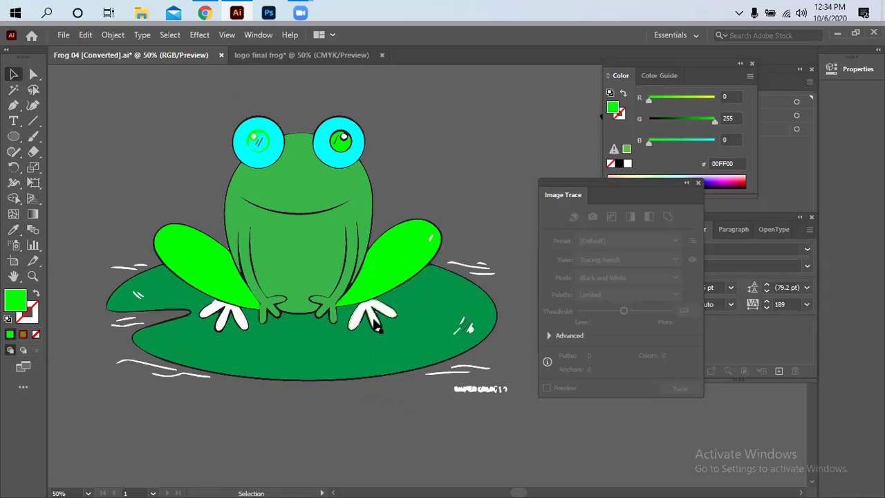
left_click(387, 322)
left_click(241, 320, "shift")
left_click(14, 228)
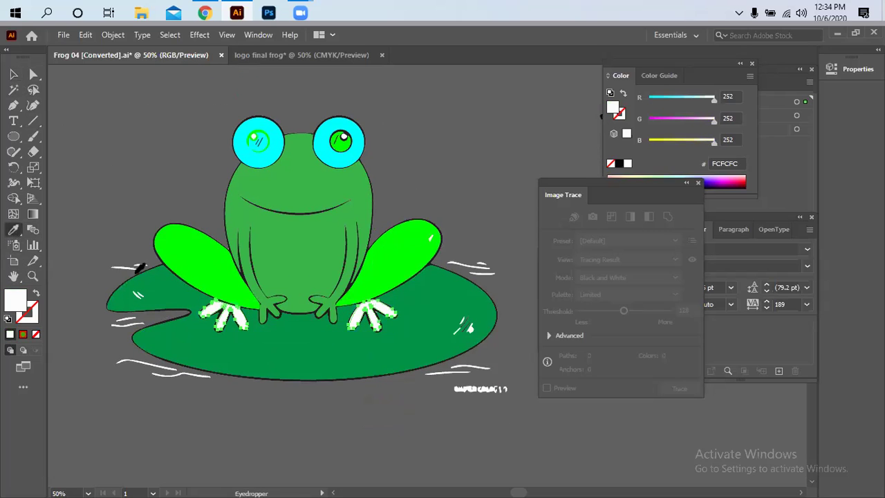
left_click(245, 292)
left_click(313, 193)
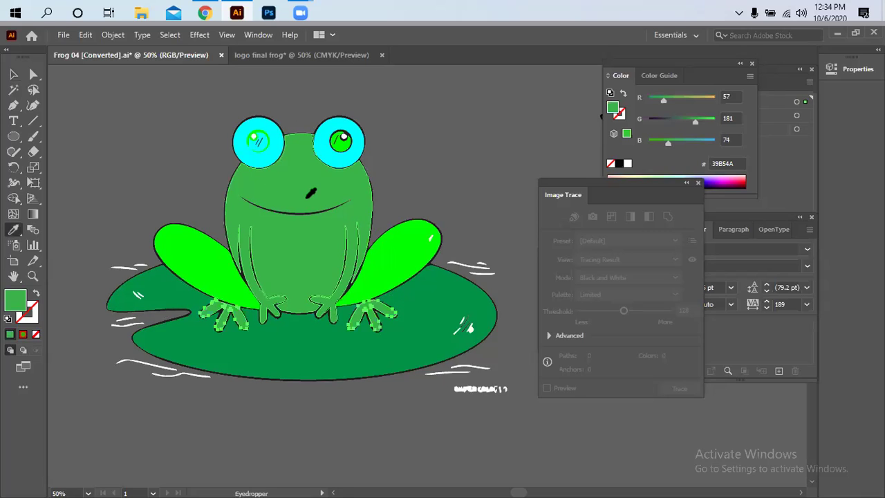
left_click(13, 75)
left_click(487, 178)
- Delete the white water lines on the lily pad's right side, the small signature and the drawing's black outline
left_click_drag(490, 241, 459, 207)
left_click(464, 234)
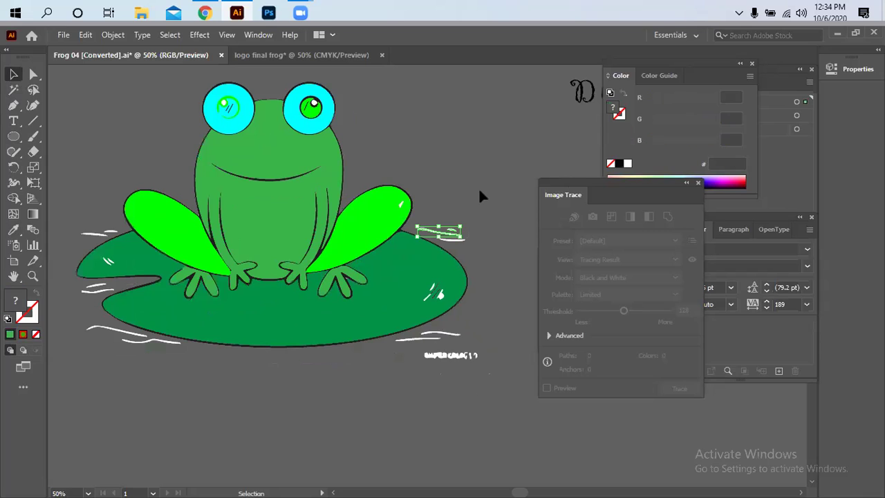
key("Delete")
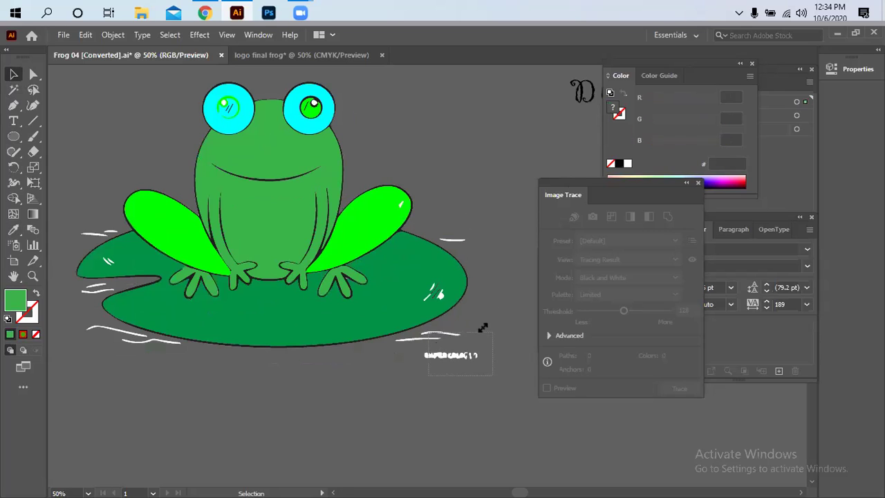
left_click(456, 336)
key("Delete")
left_click_drag(455, 220, 410, 345)
left_click(383, 375)
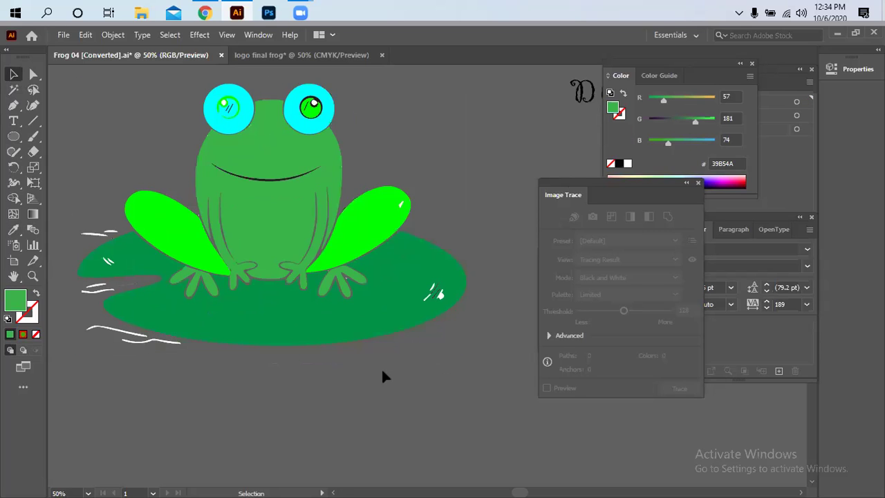
- Delete the two white water lines below the lily pad's lower left edge
left_click_drag(408, 395, 536, 397)
left_click(265, 342)
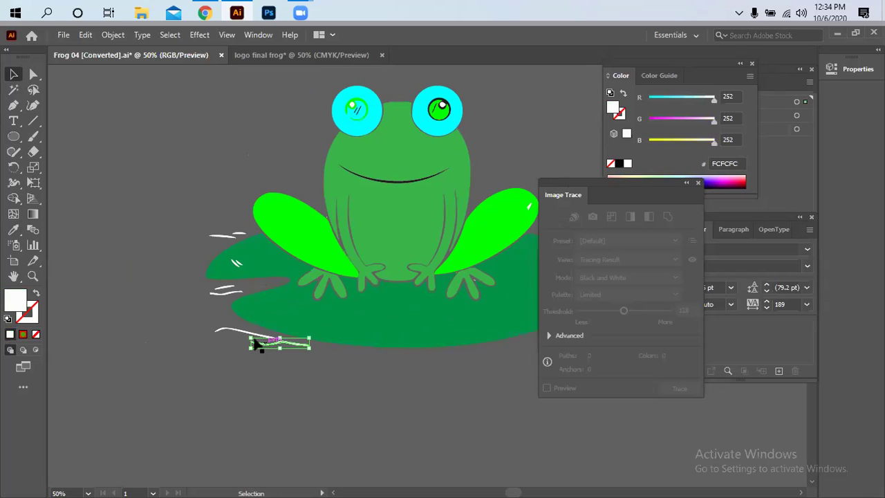
left_click_drag(256, 338, 258, 340)
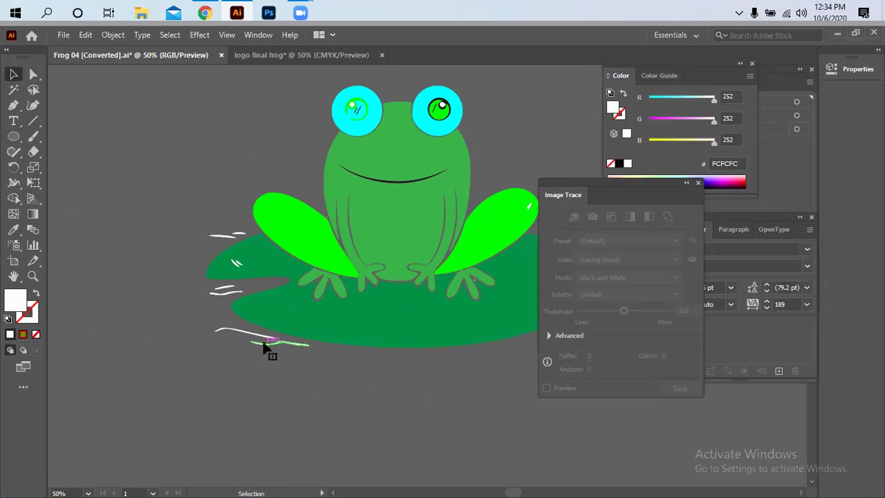
left_click(223, 297)
left_click_drag(222, 297, 223, 299)
left_click(229, 333)
key("Delete")
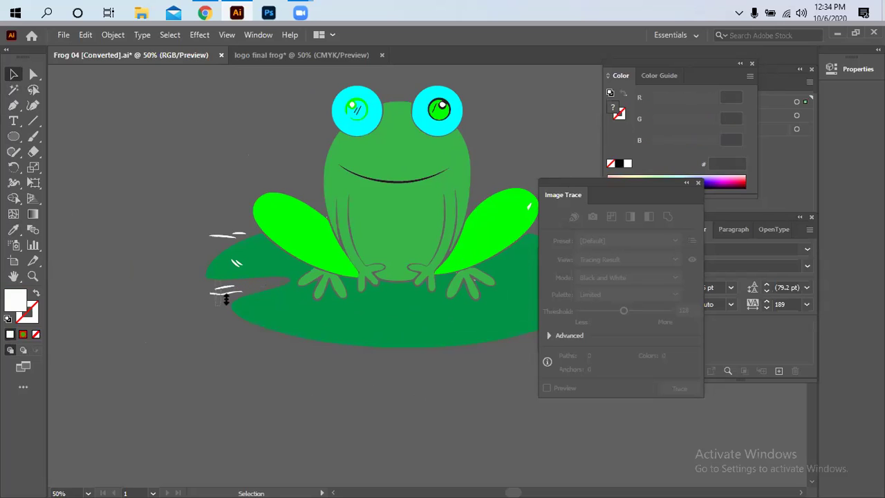
- Delete the remaining white water lines beside the lily pad's notch and upper left edge, and the highlight strokes on its left part
left_click(221, 292)
key("Delete")
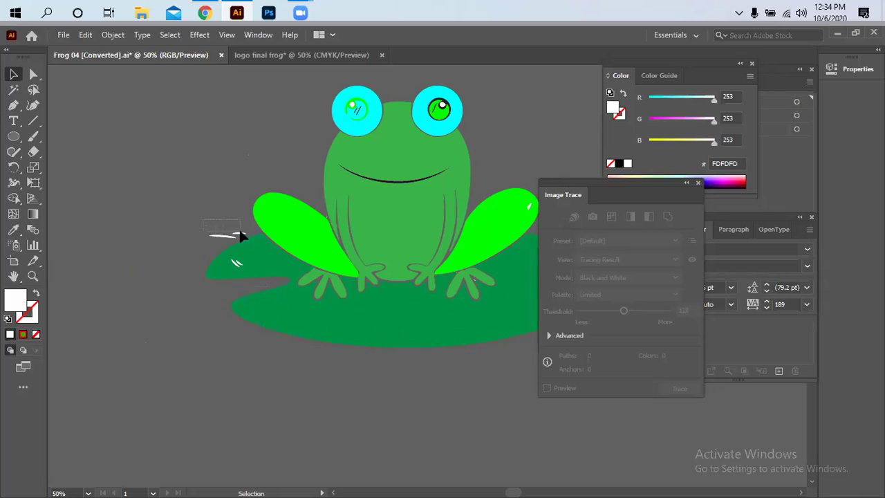
key("Delete")
left_click_drag(244, 234, 239, 230)
key("Delete")
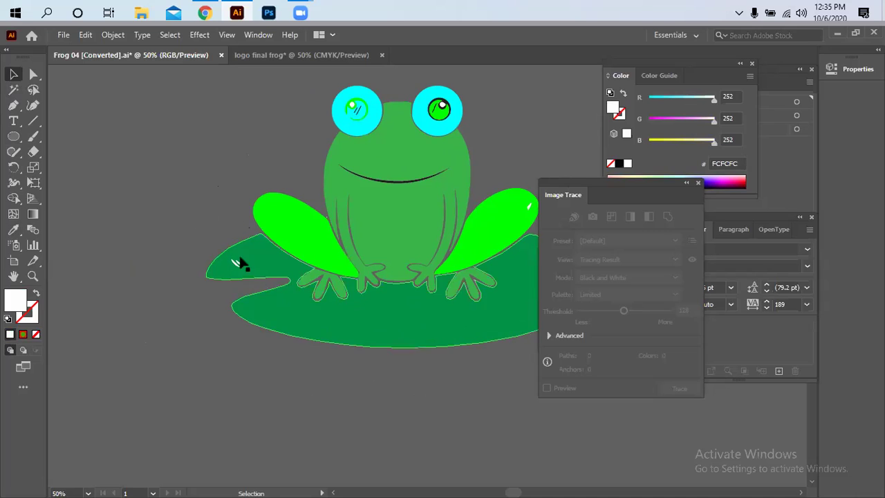
mouse_move(235, 261)
left_mouse_down()
mouse_move(233, 271)
mouse_move(238, 263)
left_mouse_up()
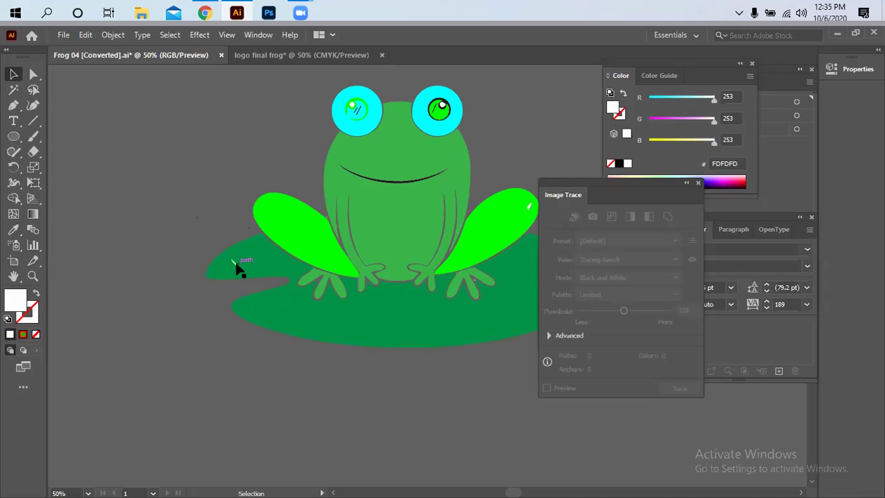
left_click(197, 209)
mouse_move(257, 204)
left_mouse_down()
mouse_move(148, 203)
mouse_move(148, 223)
left_mouse_up()
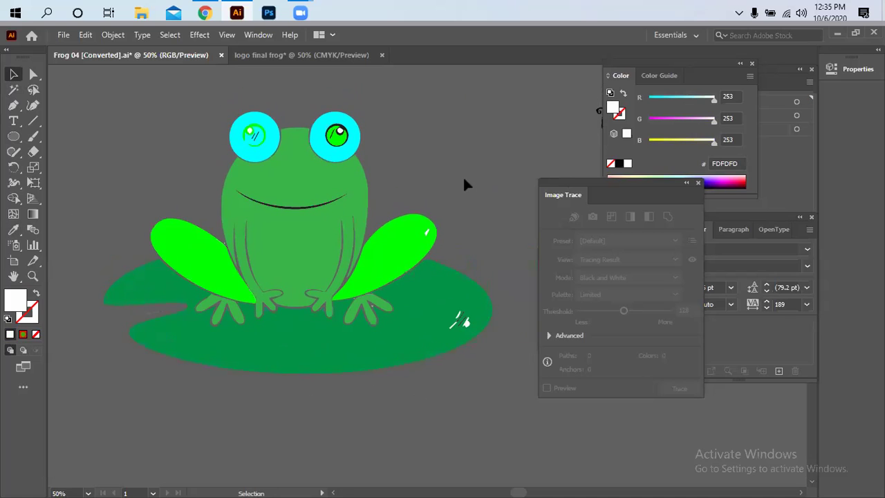
- Delete the four palette color circles above the frog
key("z")
left_click(464, 182, "alt")
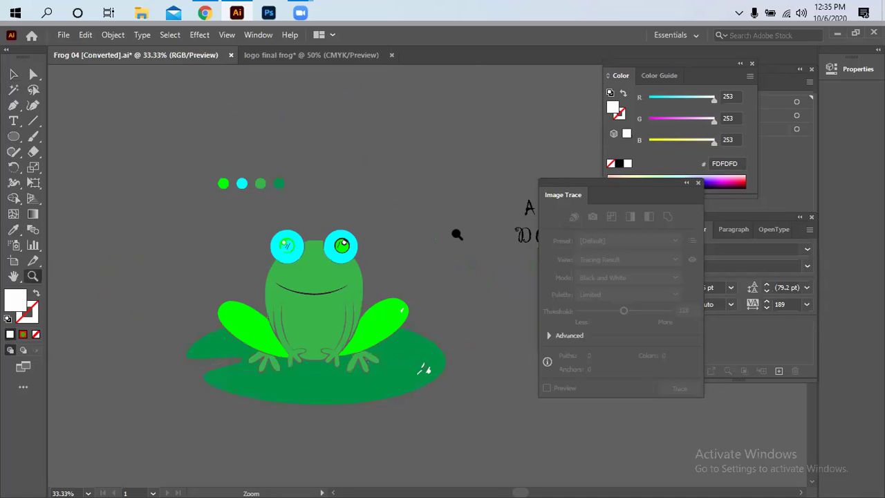
left_click(460, 291, "alt")
left_click_drag(461, 290, 350, 198)
key("v")
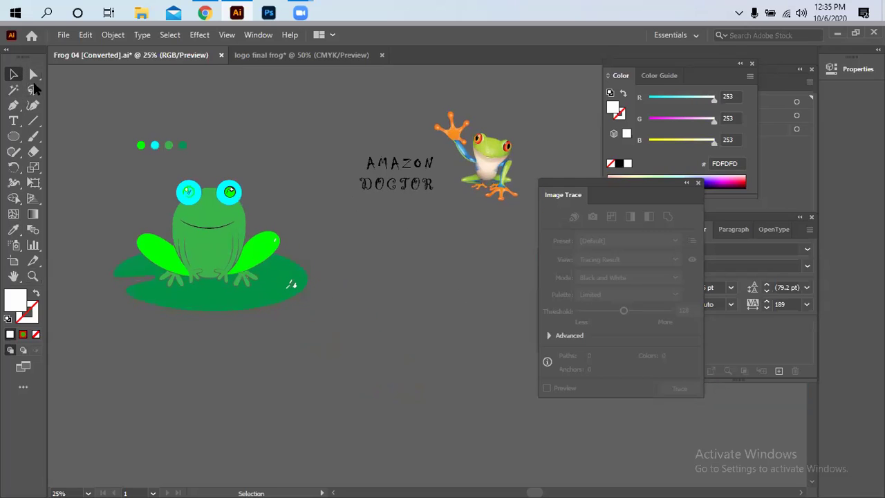
left_click_drag(191, 144, 259, 135)
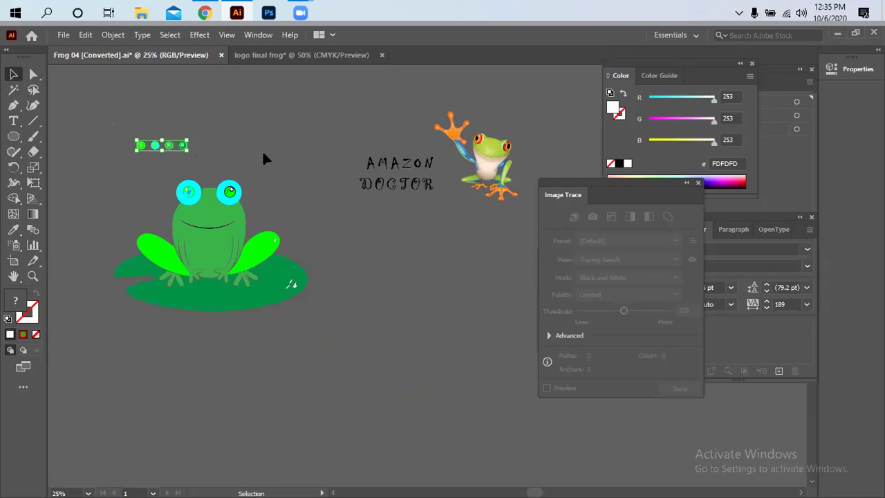
key("Delete")
left_click_drag(477, 251, 493, 249)
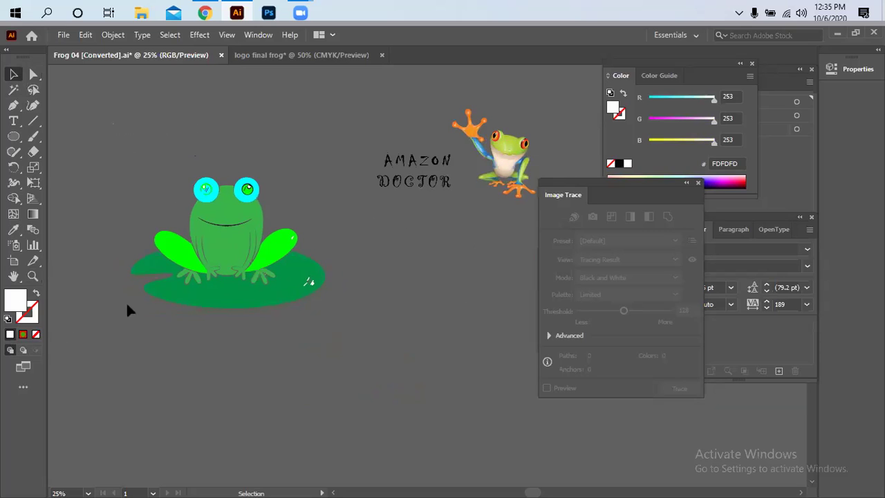
- Try to move the frog's body and lily pad away from the eyes, and undo the move
left_click(213, 222)
left_click(310, 351)
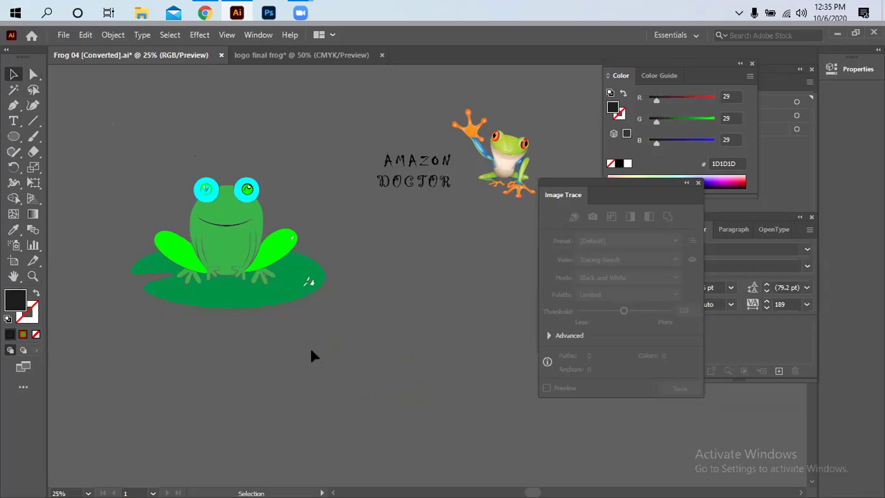
left_click(228, 225)
left_click_drag(231, 221, 406, 352)
left_click(253, 134)
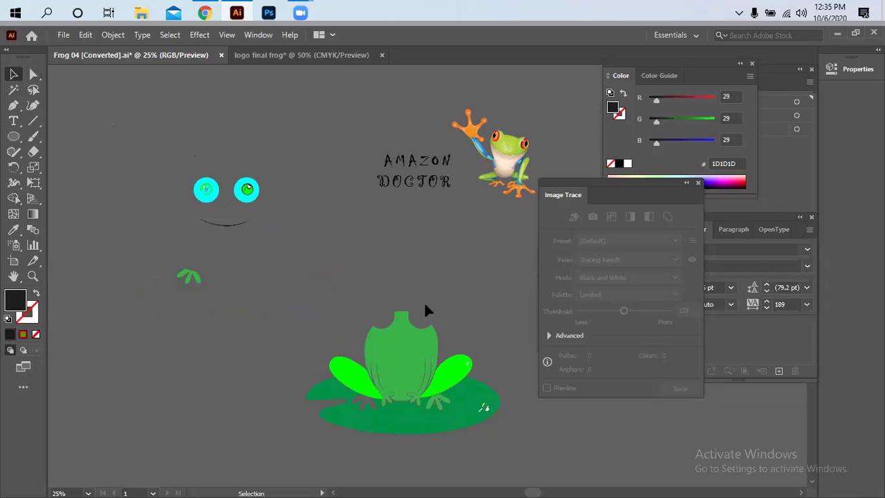
key("ctrl+z")
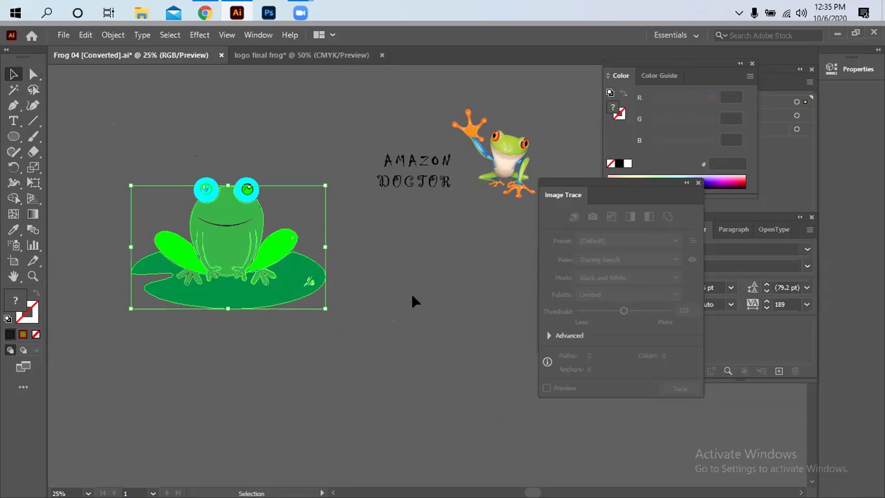
left_click(403, 339)
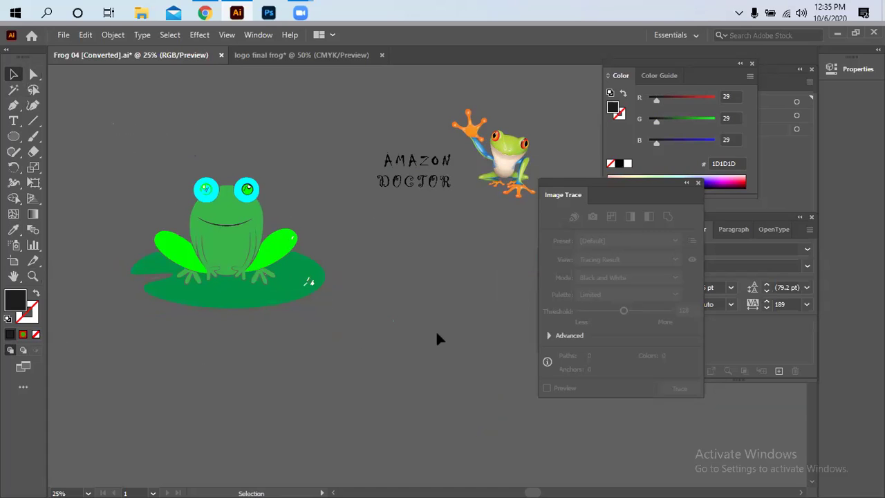
- Delete the whole colored frog drawing together with its lily pad and leftover pieces
left_click_drag(138, 163, 368, 285)
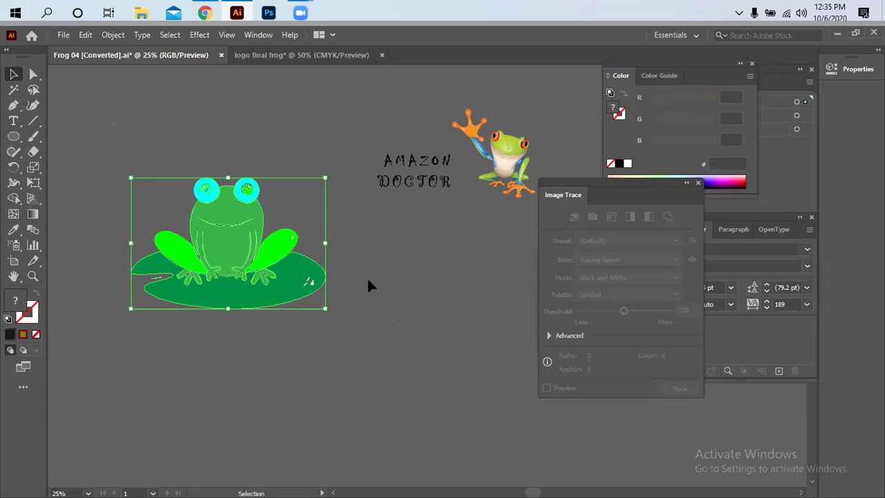
key("Delete")
left_click_drag(344, 359, 317, 311)
key("Delete")
key("space")
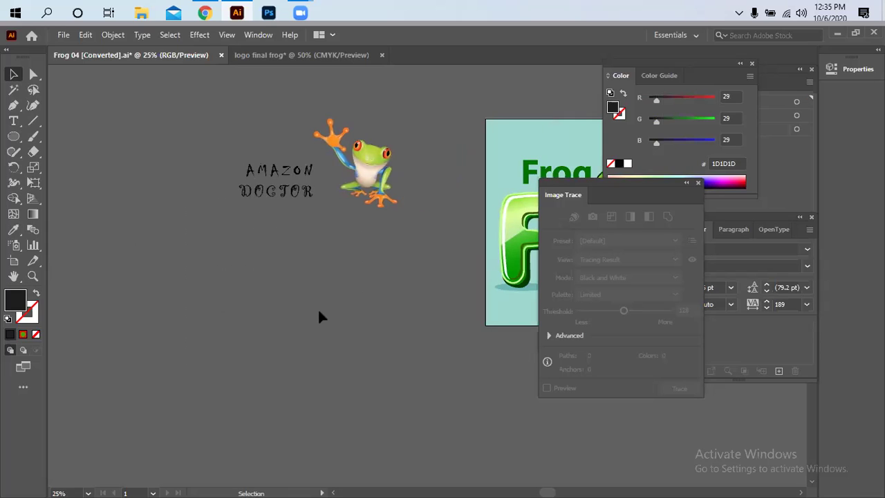
key("z")
left_click(376, 312, "alt")
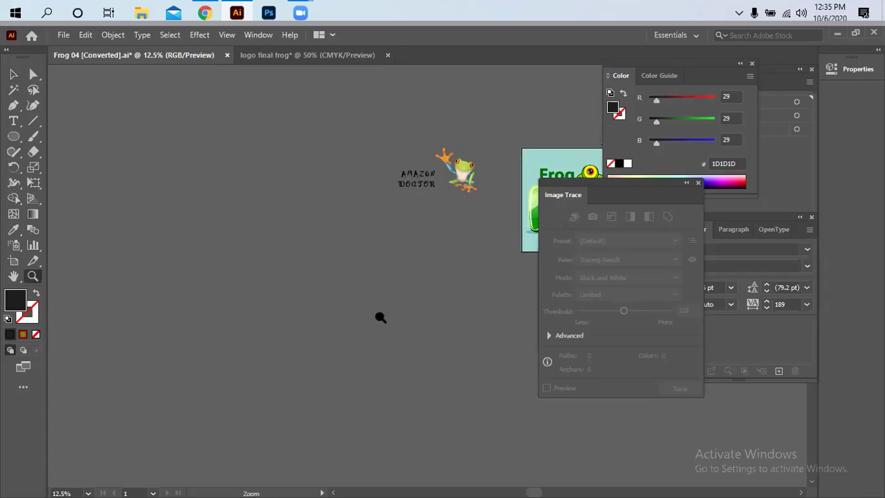
left_click(442, 302, "alt")
left_click_drag(442, 303, 238, 307)
left_click(13, 74)
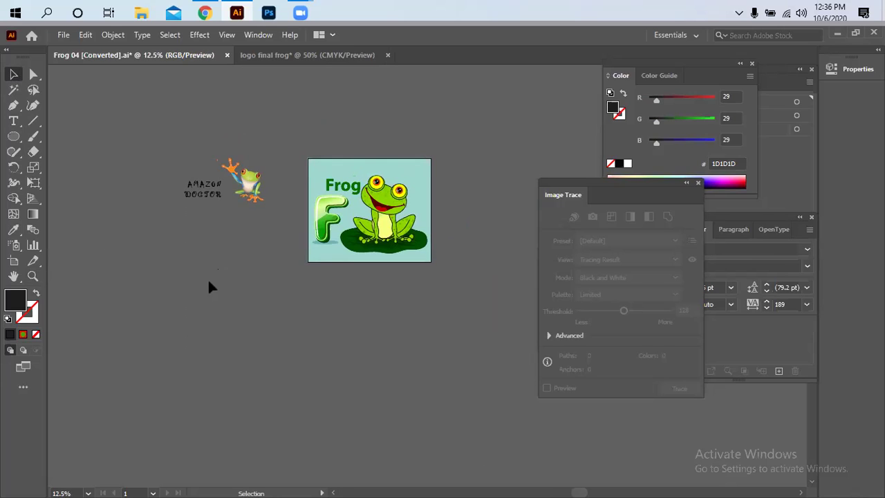
- View the tree frog design in the logo final frog document and return to the Frog 04 document
left_click(394, 218)
left_click(347, 301)
left_click(283, 55)
left_click(250, 203)
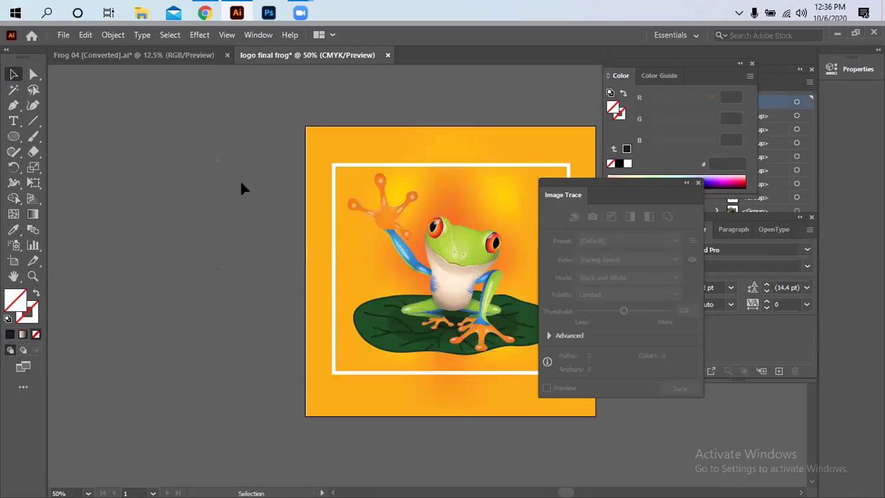
left_click(152, 55)
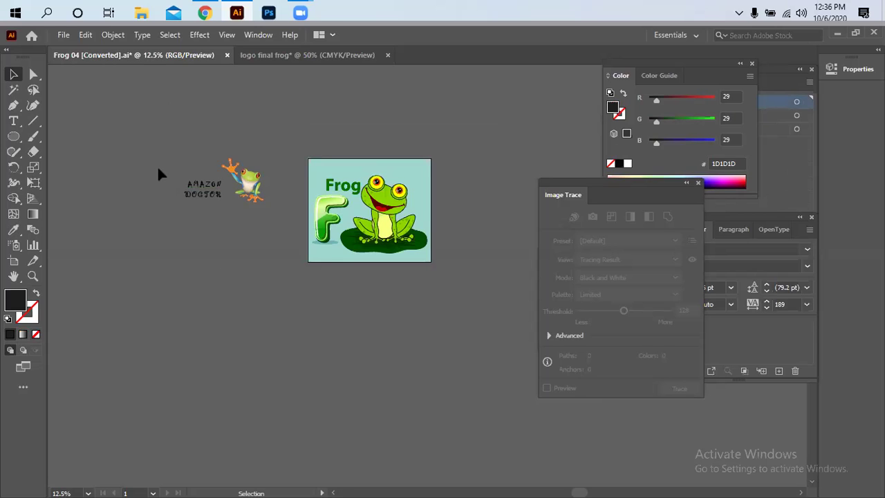
- Close the Image Trace panel and delete the Amazon Doctor frog logo beside the artboard
left_click(699, 182)
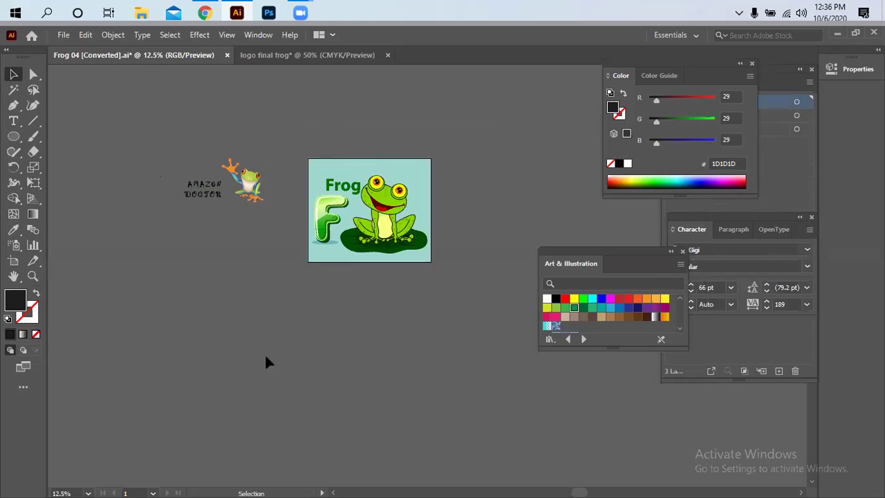
left_click_drag(175, 159, 276, 255)
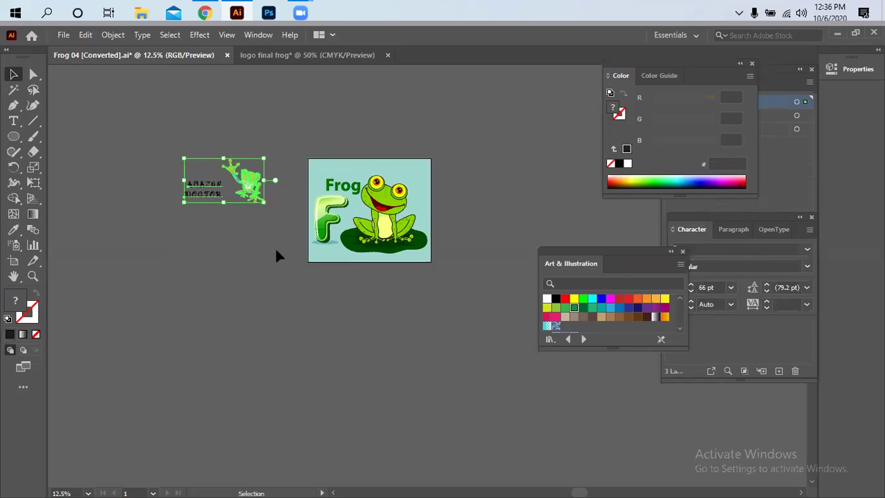
key("Delete")
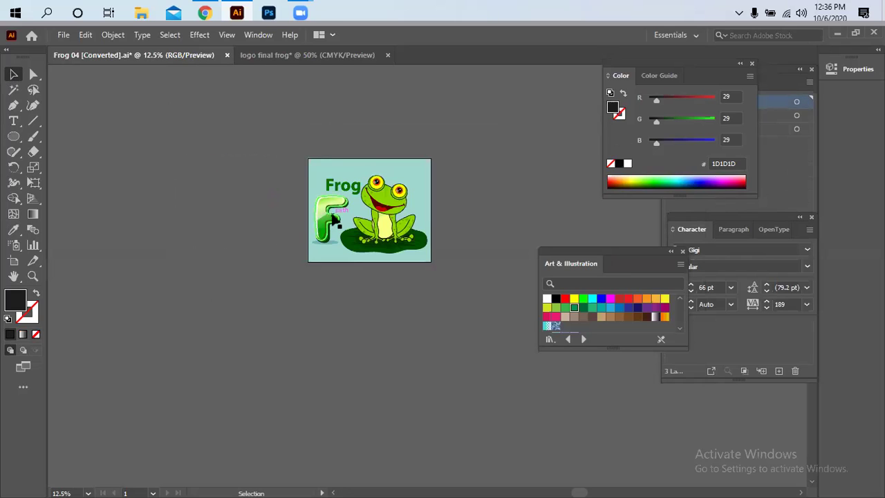
- Switch to Chrome and look through the image results for "frog on the tree vector"
left_click(206, 15)
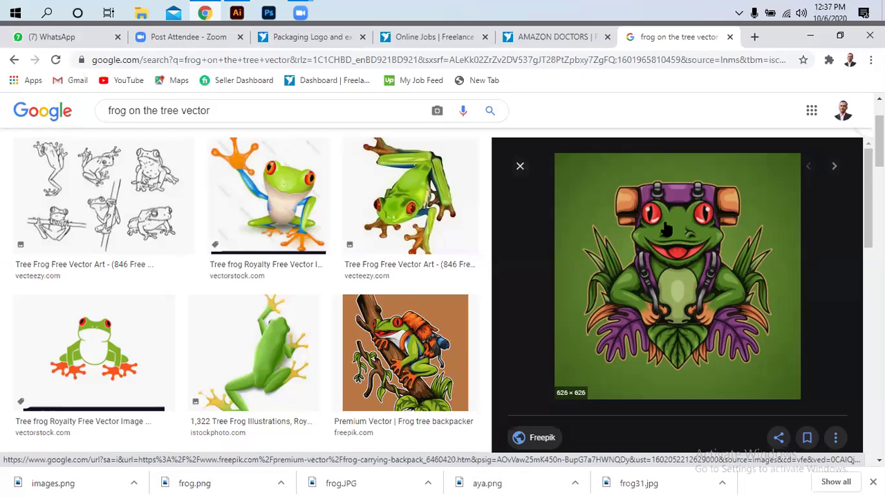
scroll(319, 317, "down", 3)
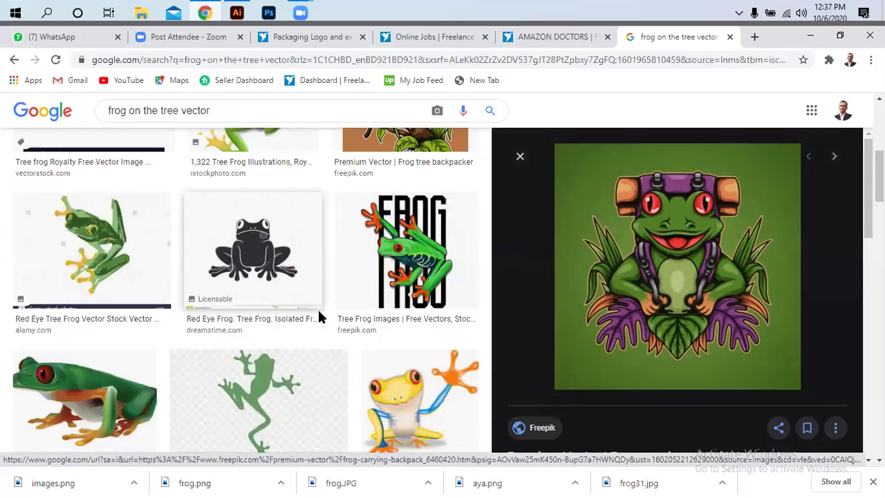
scroll(319, 317, "down", 3)
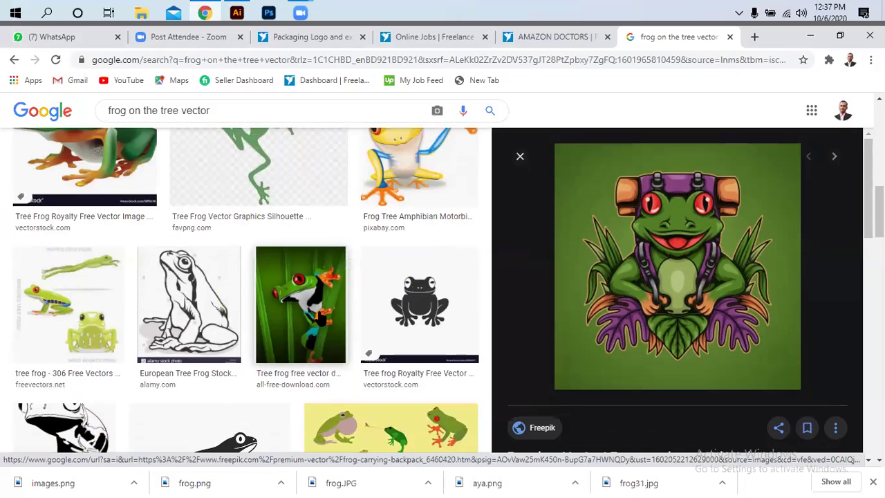
scroll(319, 316, "down", 3)
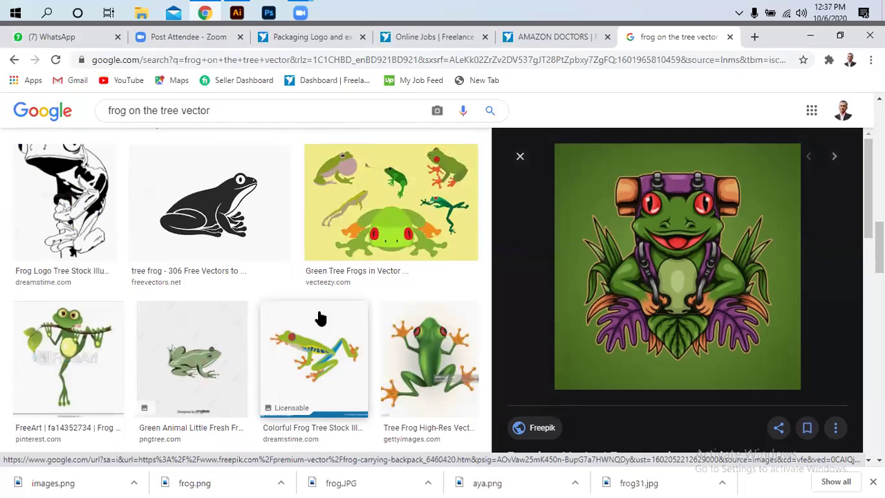
scroll(319, 316, "down", 3)
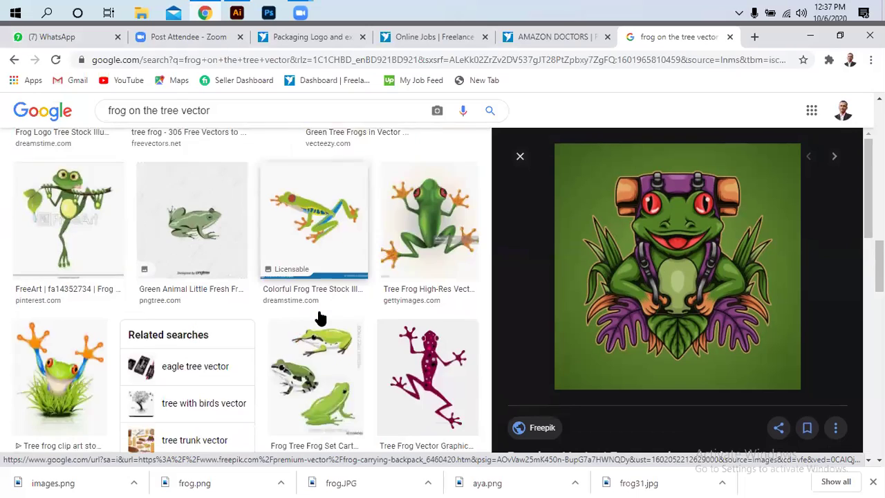
scroll(319, 317, "up", 3)
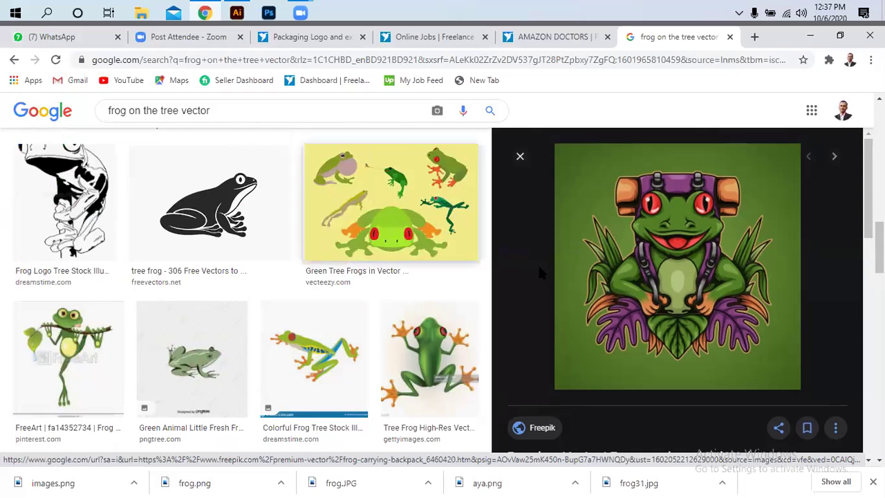
scroll(654, 252, "up", 1)
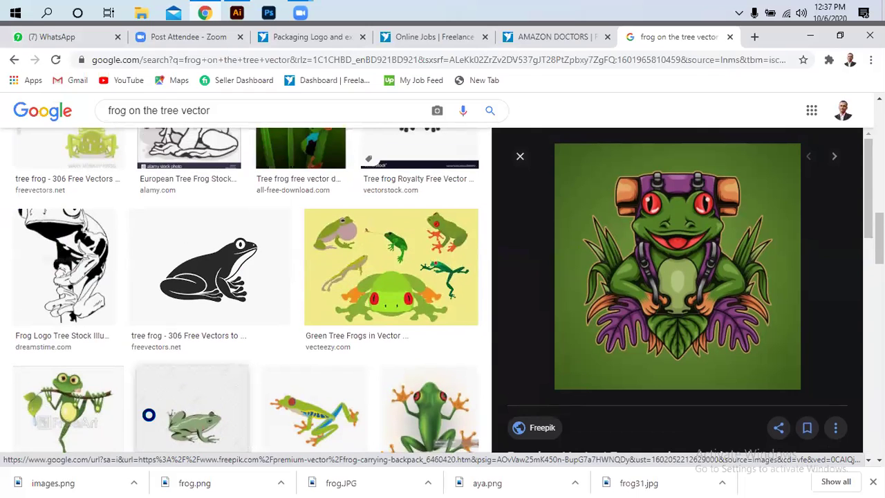
- Capture the enlarged backpack frog picture as a screenshot and save it to the Desktop as a PNG with a name ending in 1111
key("Print")
left_click_drag(551, 140, 800, 395)
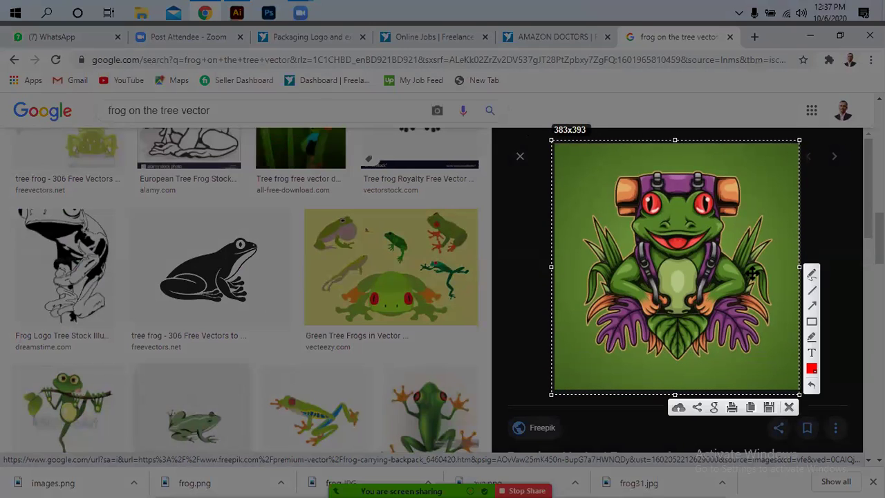
left_click(769, 407)
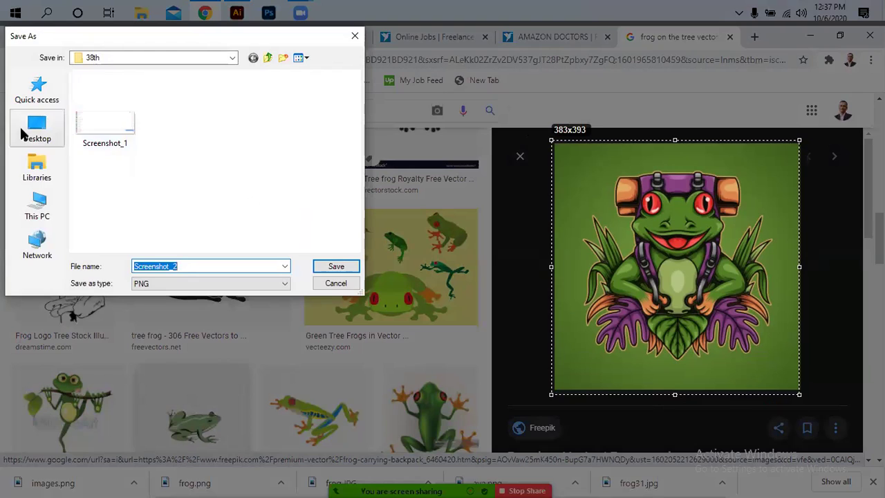
left_click(21, 131)
left_click(335, 267)
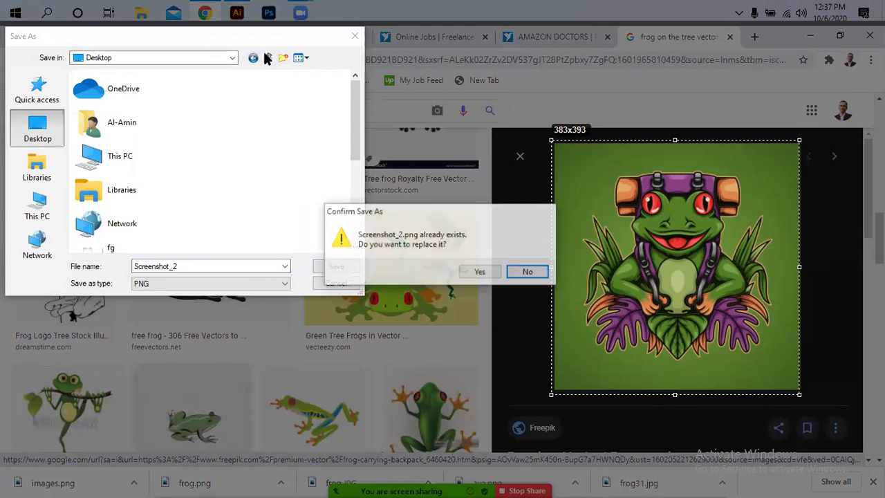
left_click(527, 273)
left_click(189, 266)
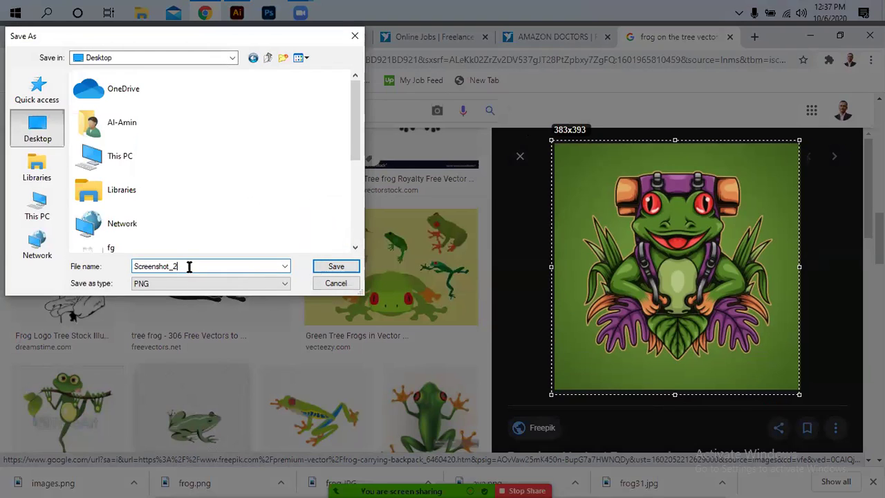
key("BackSpace")
type("1111")
left_click(320, 266)
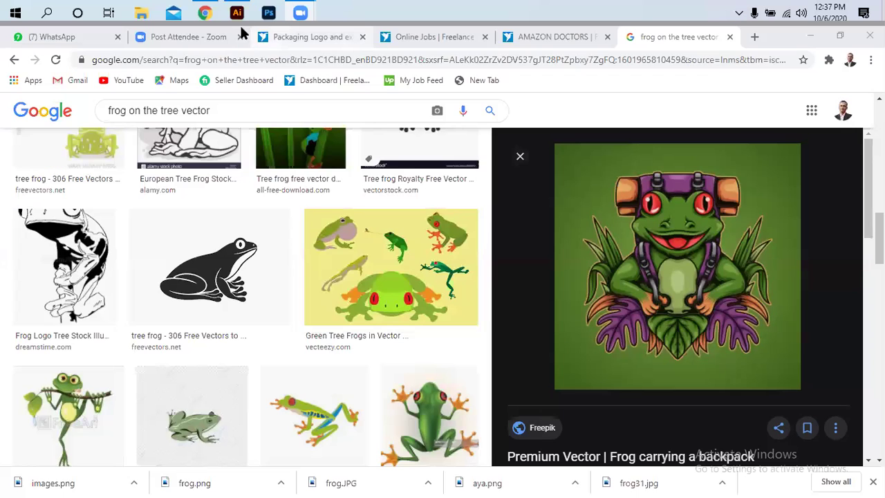
- Switch to Illustrator and place the backpack frog screenshot from the Desktop on the empty canvas beside the artboard
left_click(236, 14)
left_click(63, 35)
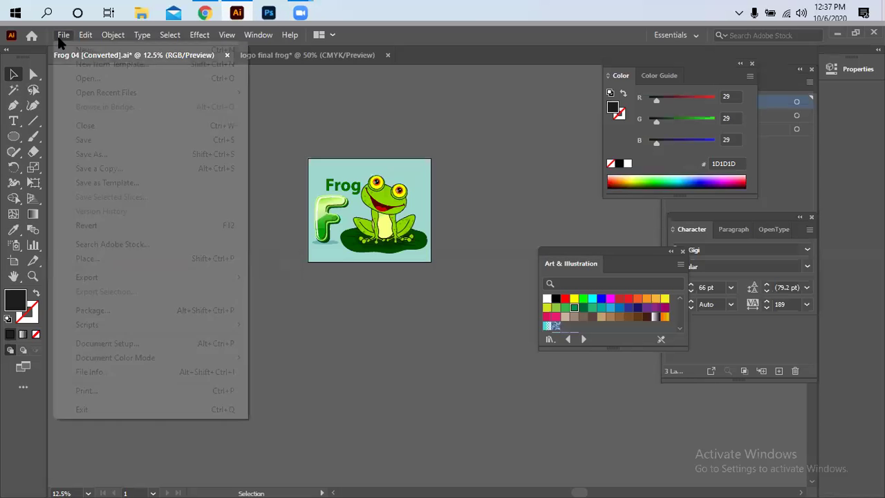
left_click(88, 258)
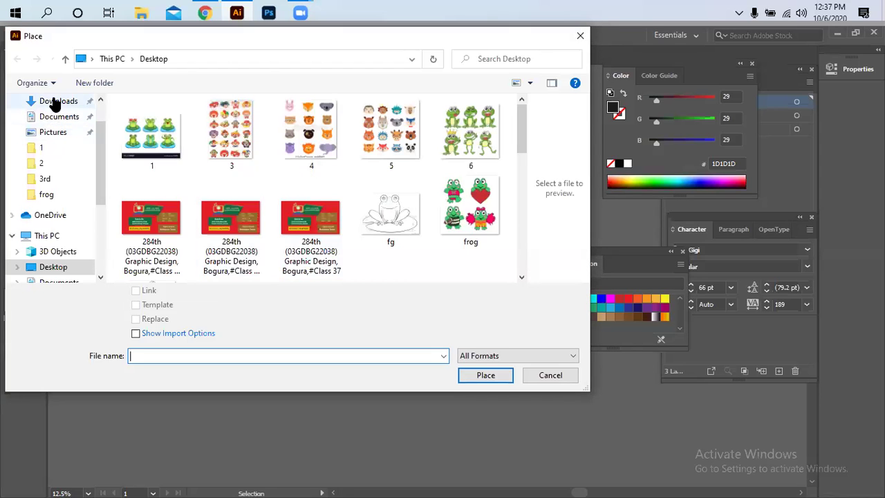
left_click_drag(93, 173, 93, 142)
left_click(54, 127)
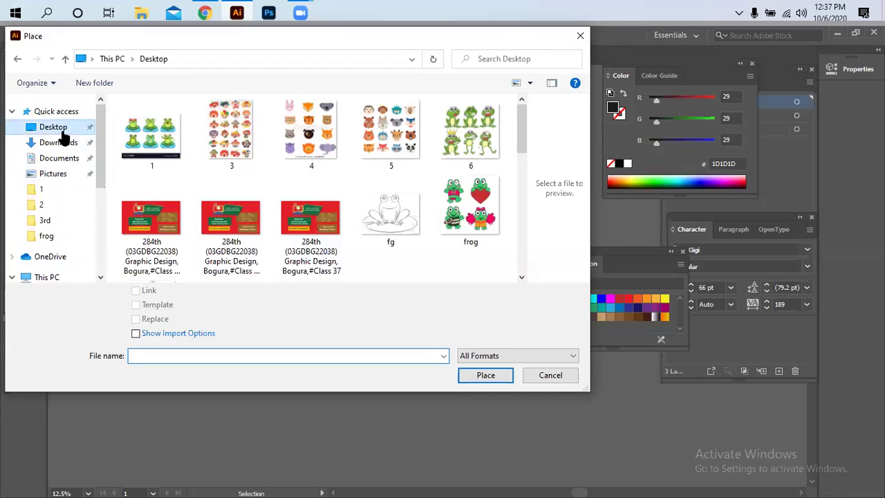
scroll(433, 264, "down", 5)
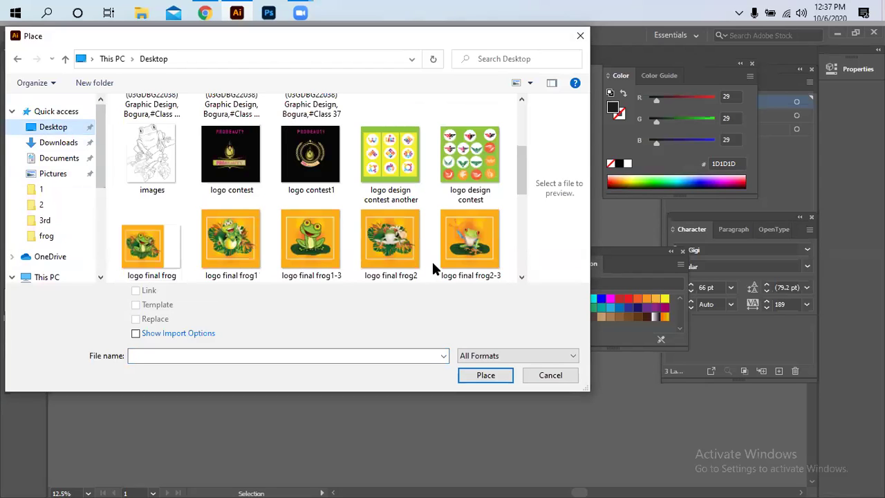
scroll(433, 264, "down", 3)
left_click(151, 239)
left_click(486, 375)
left_click(155, 292)
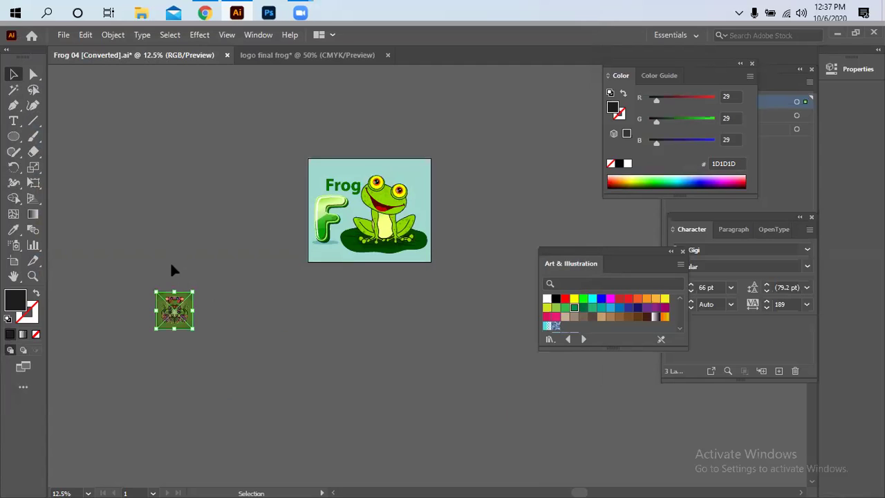
- Enlarge the placed backpack frog image and move it up so it sits beside the Frog artboard
left_click(132, 192)
left_click_drag(193, 328, 274, 397)
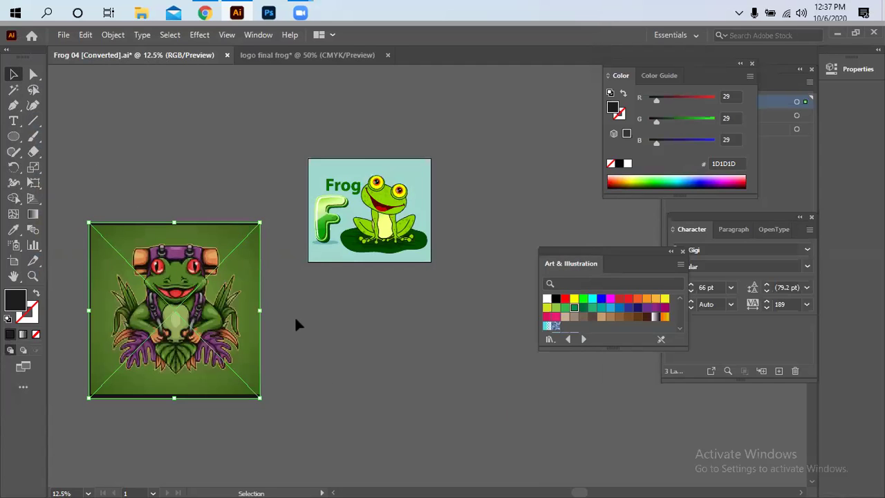
left_click_drag(295, 316, 429, 306)
left_click_drag(303, 282, 228, 221)
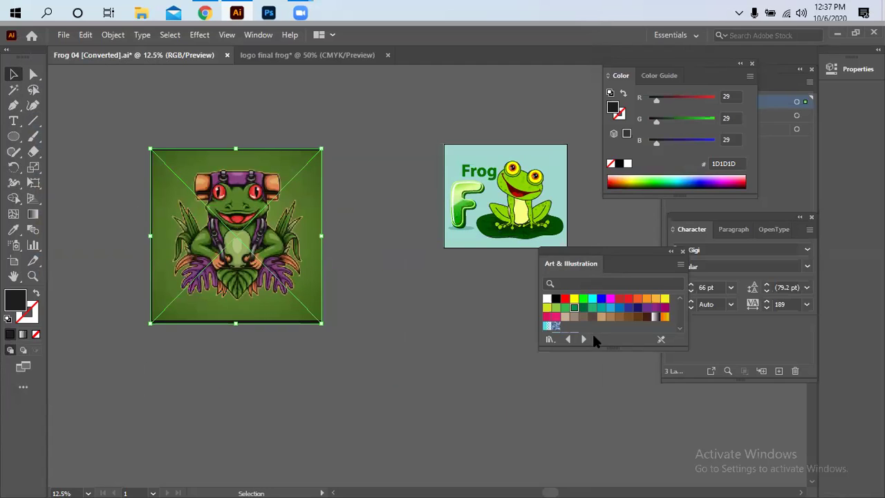
- Close the Art & Illustration swatches and the Color and Color Guide panels to clear the workspace
left_click_drag(681, 260, 628, 279)
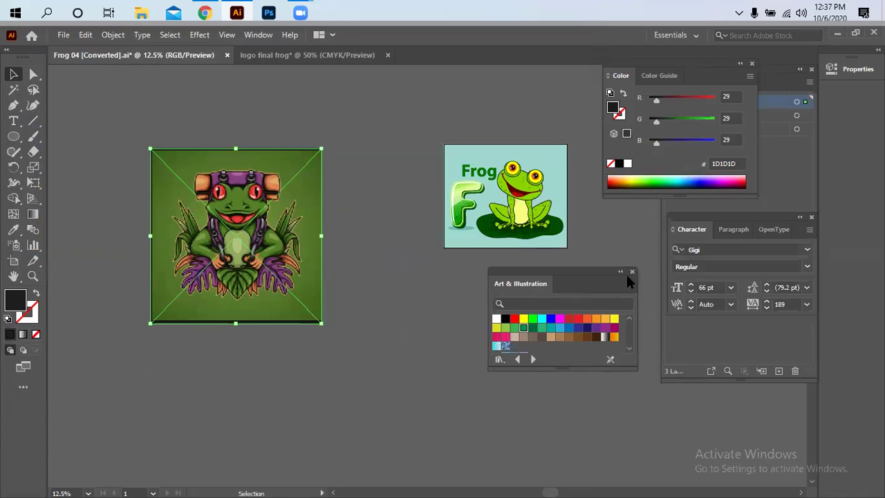
left_click(632, 272)
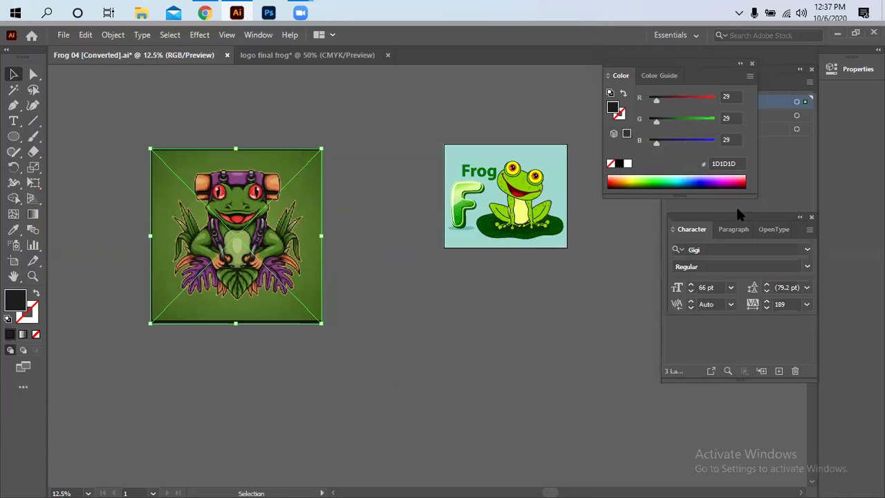
left_click(668, 76)
left_click_drag(693, 65, 695, 294)
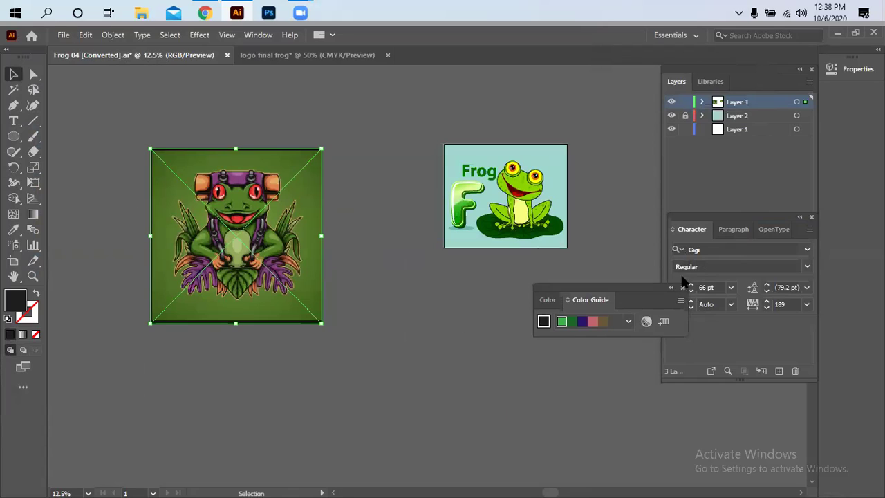
left_click(683, 289)
scroll(428, 351, "down", 3)
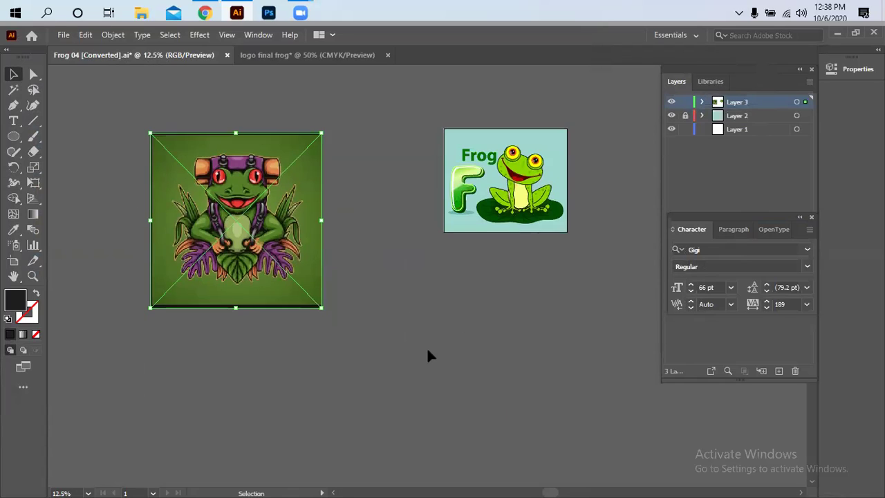
scroll(427, 355, "up", 3)
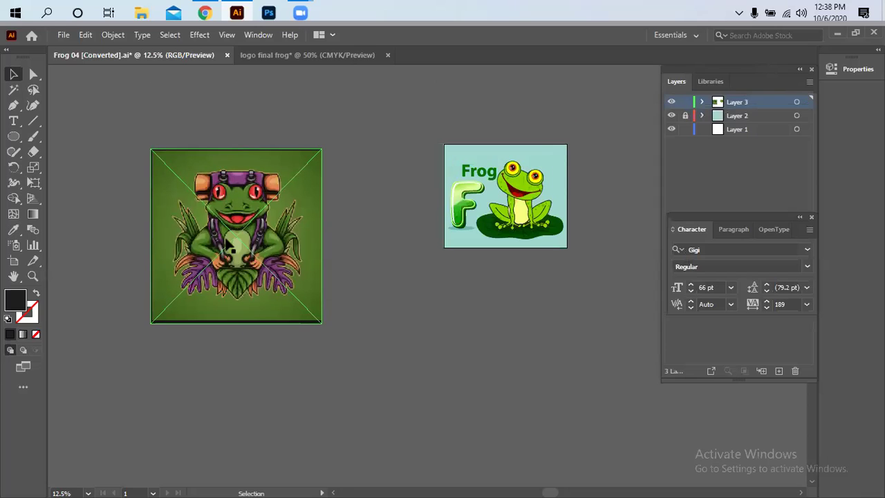
left_click(266, 36)
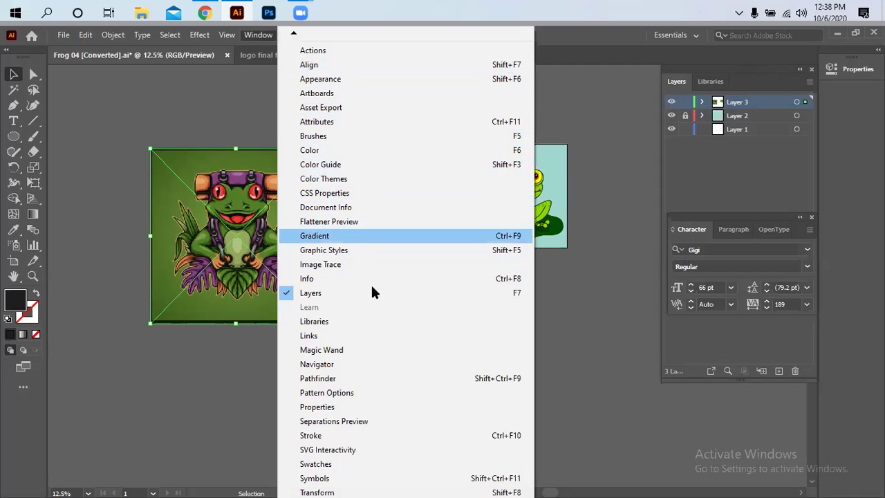
left_click(351, 264)
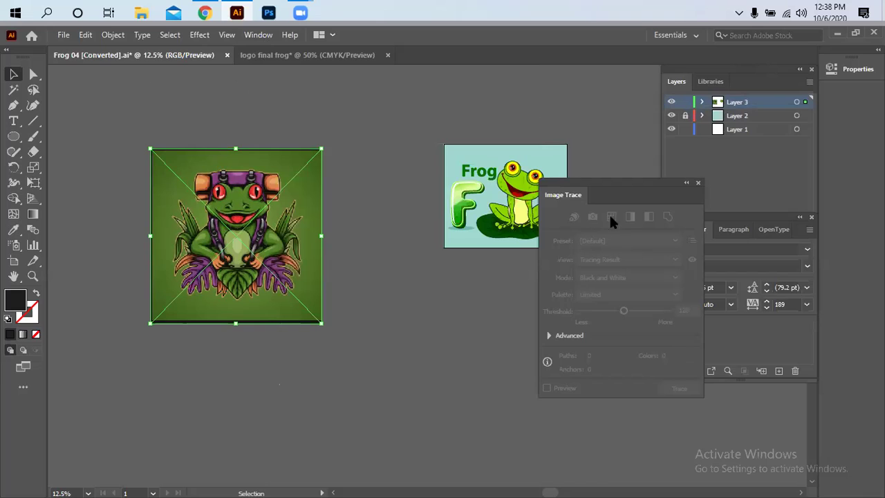
left_click(550, 336)
left_click(550, 335)
left_click(698, 184)
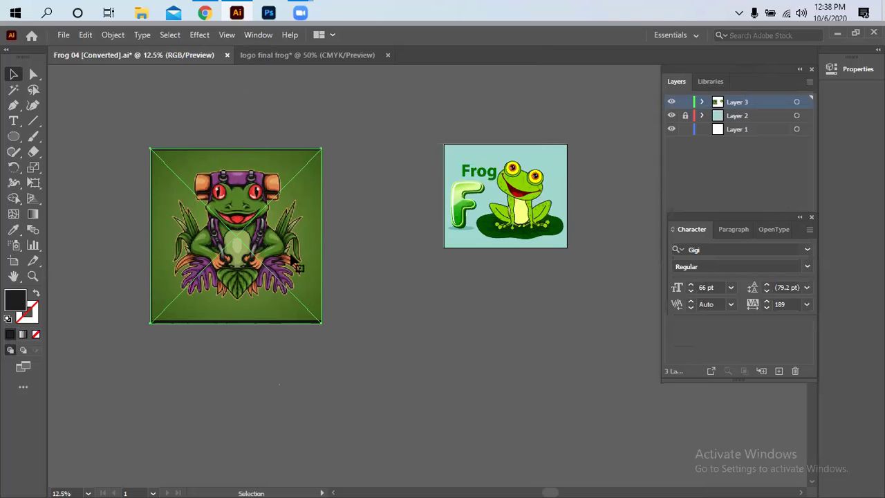
left_click(113, 35)
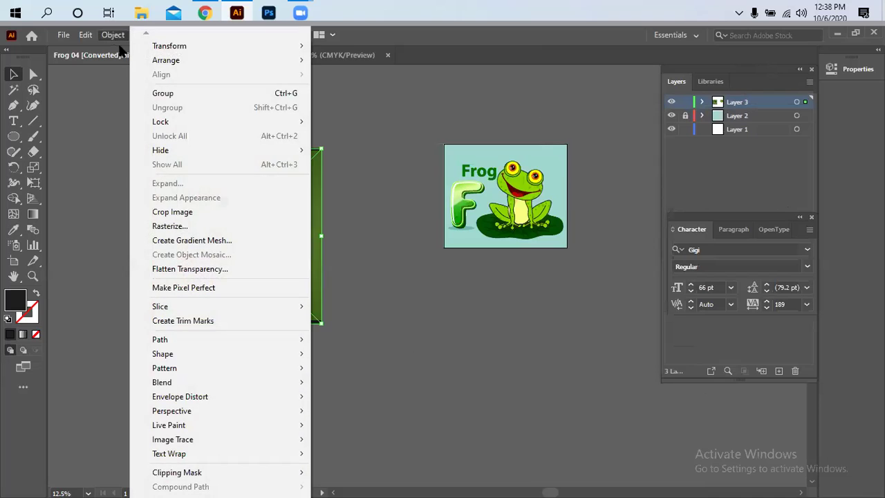
left_click(439, 305)
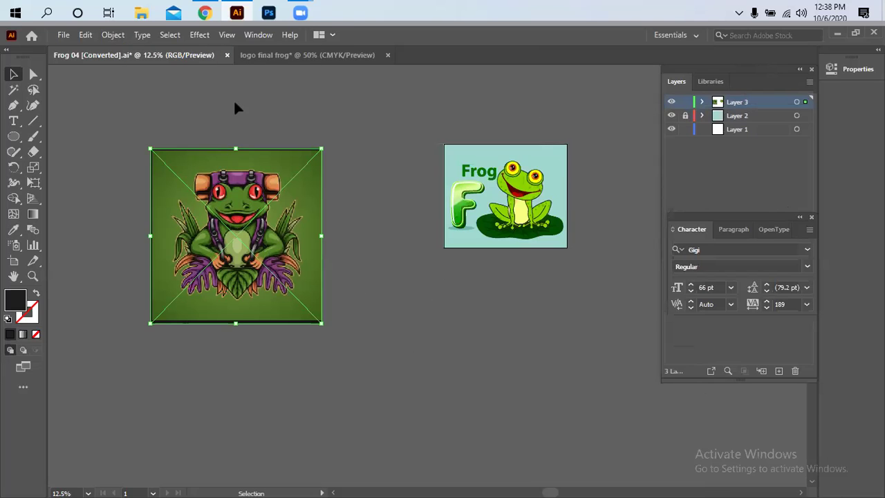
- Trace the placed backpack frog image with Image Trace, using Color mode and a Limited palette of 7 colors
left_click(256, 36)
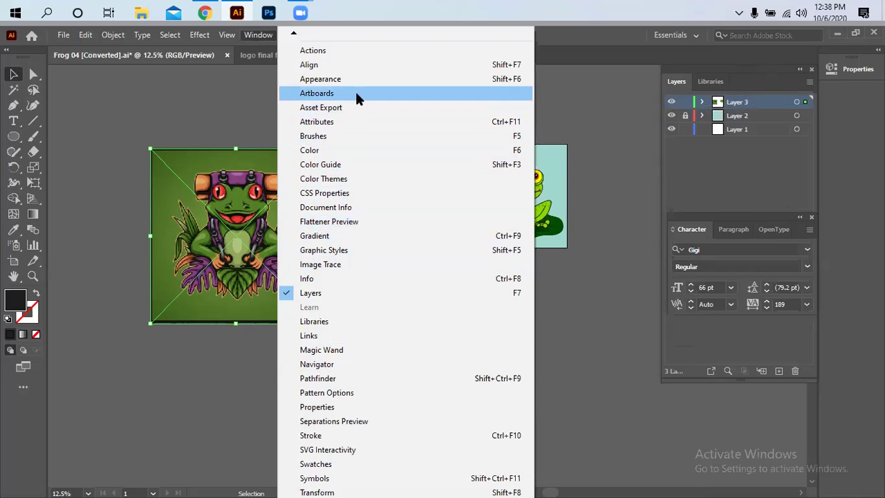
left_click(355, 264)
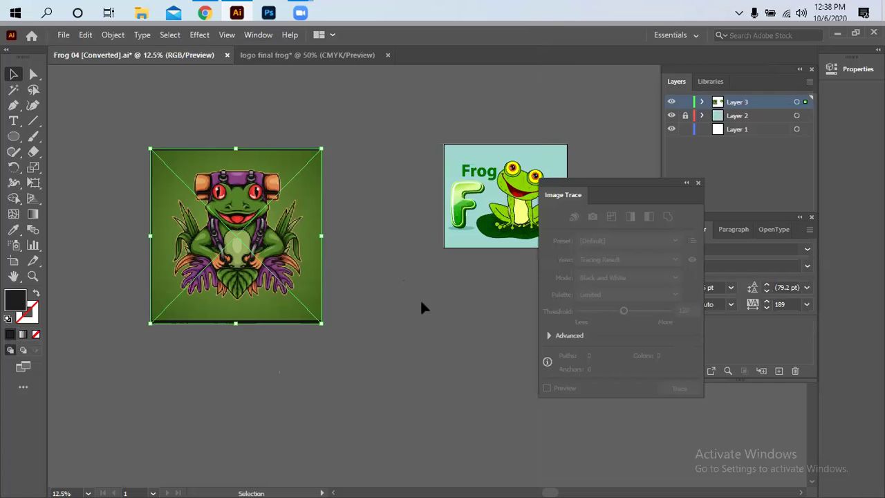
left_click(374, 307)
left_click(266, 249)
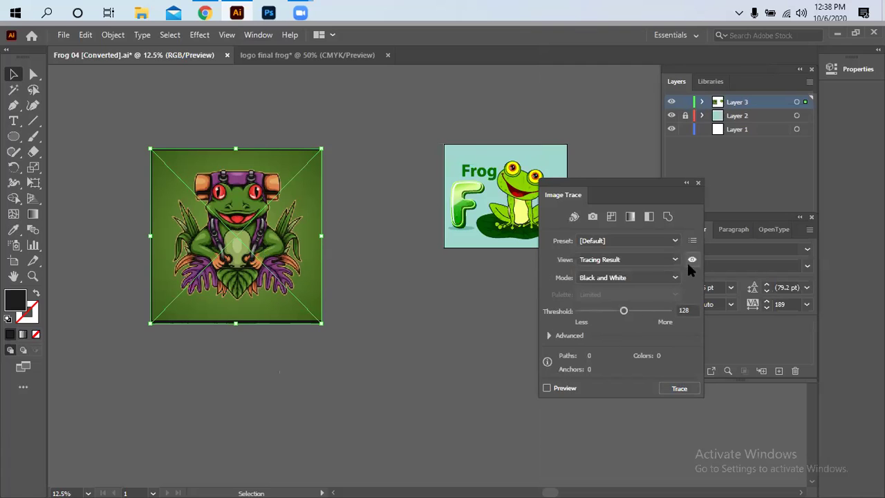
left_click(666, 278)
left_click(610, 291)
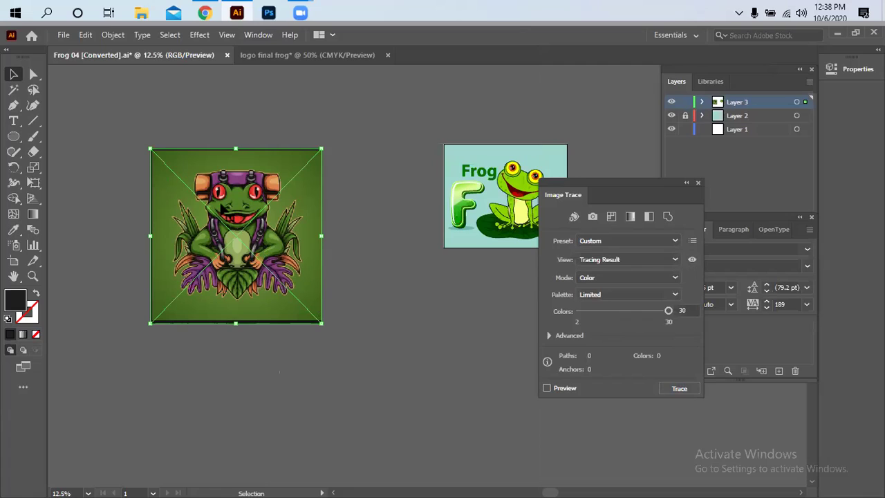
left_click(688, 309)
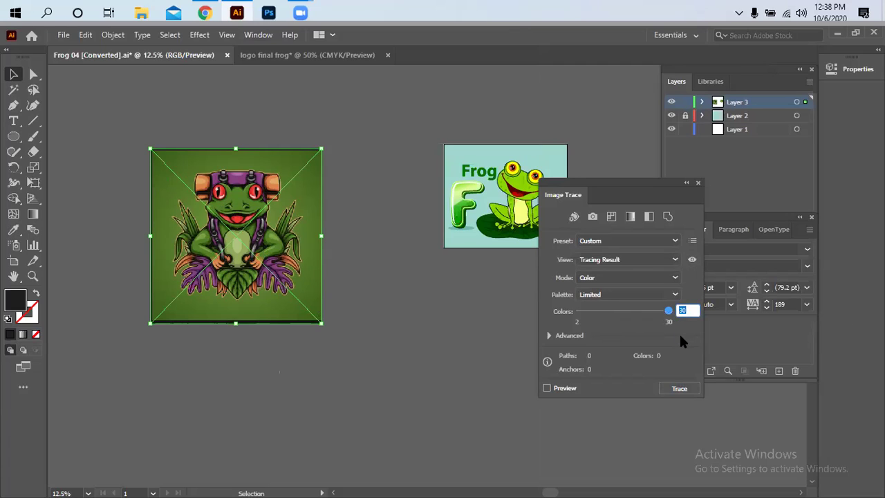
type("7")
left_click(676, 388)
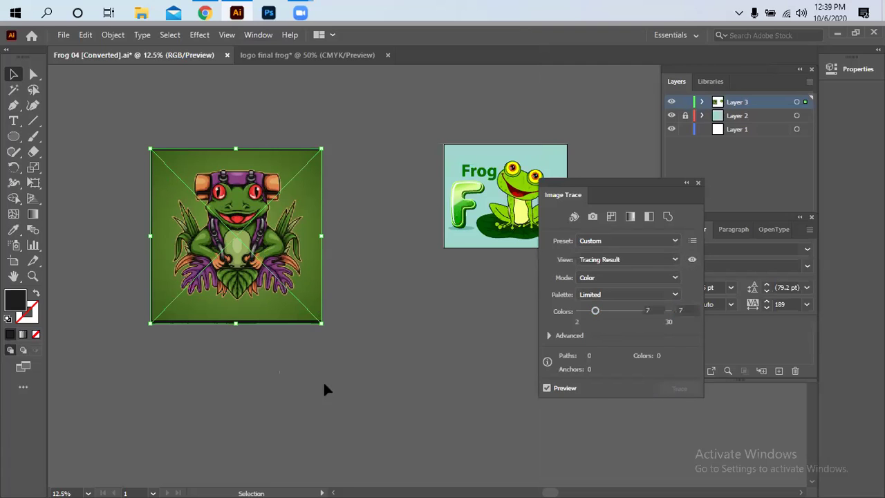
key("ctrl+z")
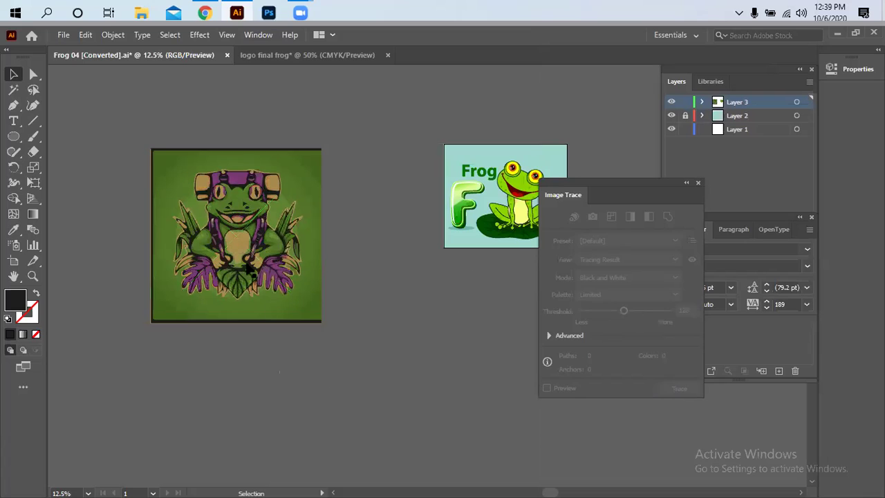
- Expand the traced frog with both Object and Fill included
left_click(111, 36)
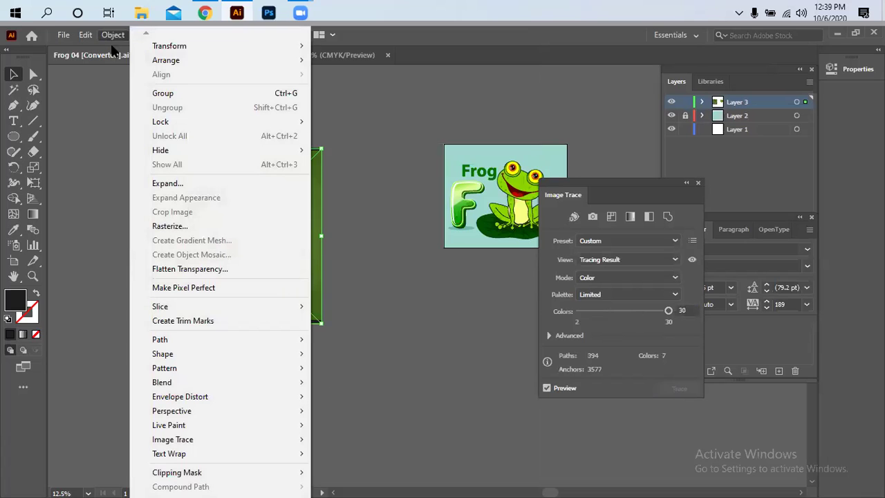
left_click(175, 184)
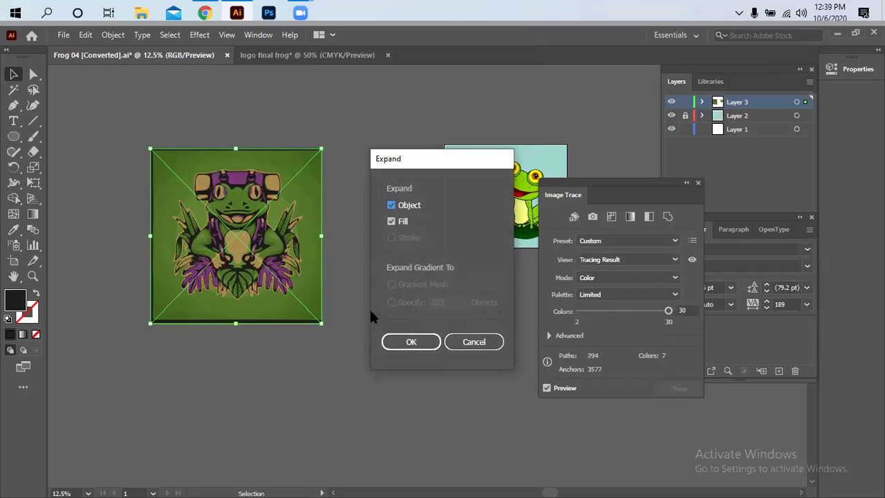
left_click(409, 341)
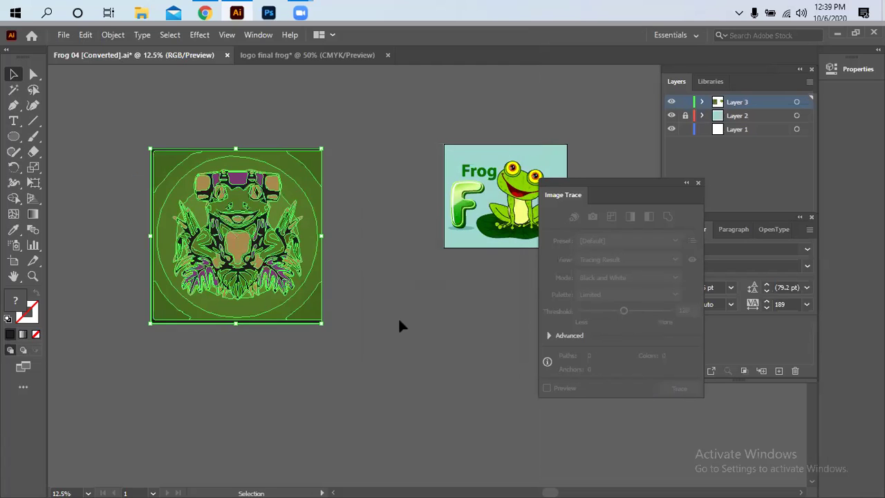
left_click(399, 324)
- Ungroup the expanded frog tracing into separate shapes
left_click(242, 220)
right_click(242, 219)
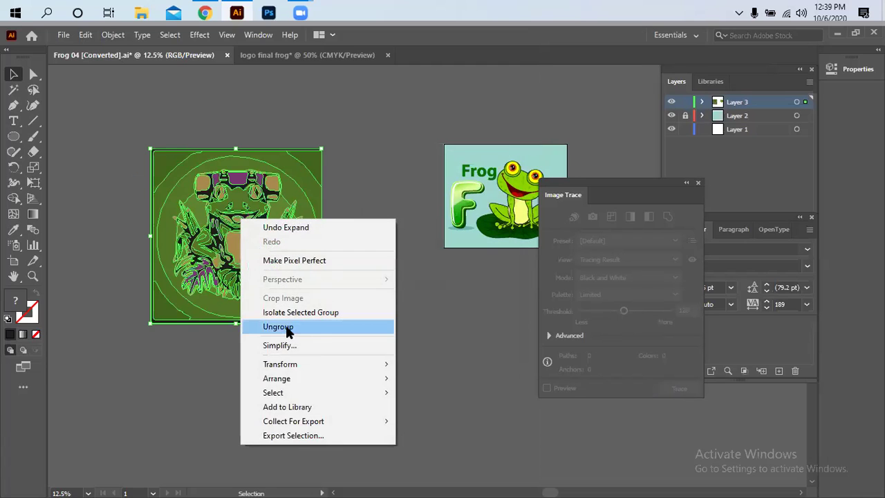
left_click(282, 327)
left_click(350, 323)
key("ctrl+a")
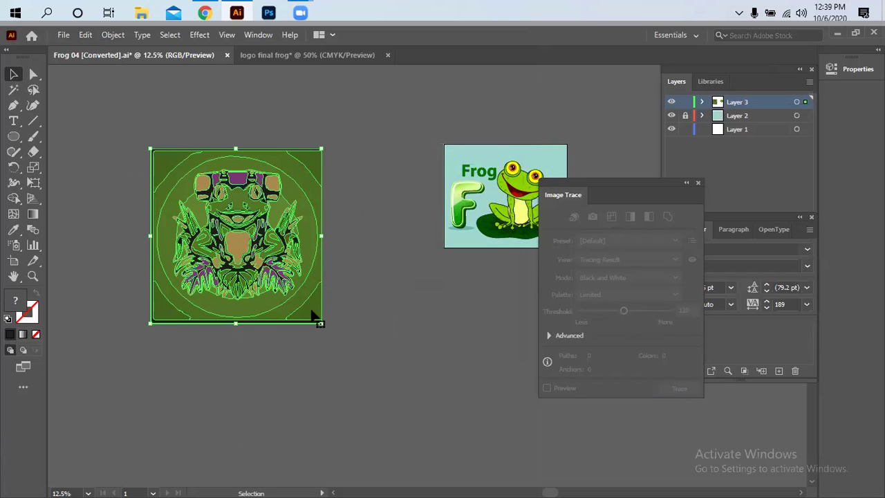
right_click(311, 315)
left_click(361, 194)
left_click(359, 319)
- Delete the dark border and the outer green background shapes, including the corner pieces, around the traced frog
left_click(279, 283)
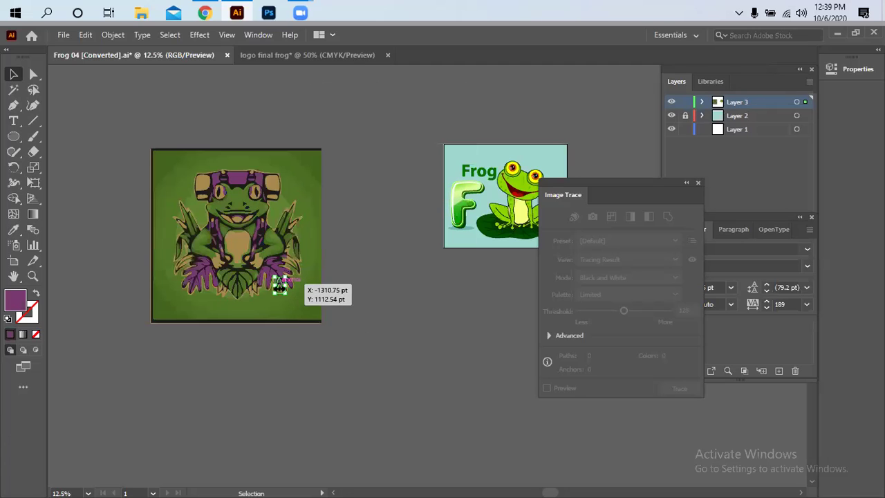
left_click(271, 315)
key("Delete")
left_click(291, 313)
key("Delete")
left_click(291, 315)
key("Delete")
left_click(310, 317)
key("Delete")
key("Delete")
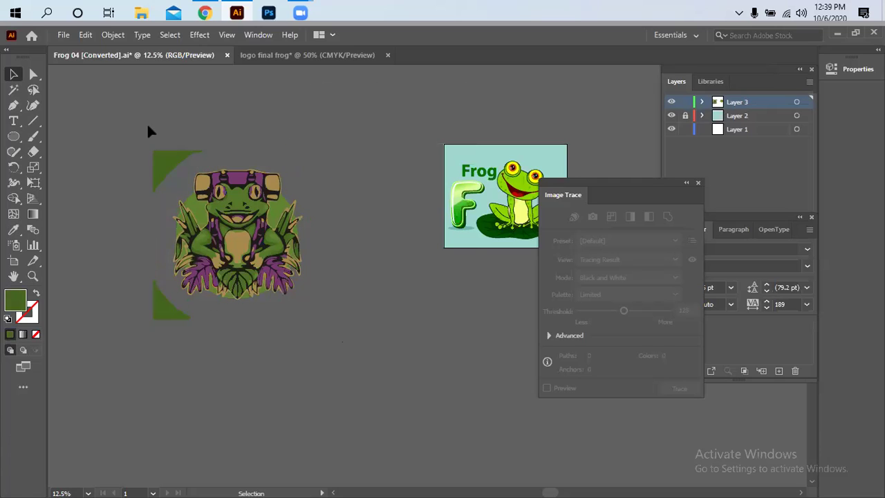
left_click(178, 179)
key("Delete")
left_click(165, 303)
key("Delete")
- Place the cartoon frog from the artboard beside the traced backpack frog, with the Image Trace panel moved aside
left_click_drag(164, 148, 357, 342)
left_click_drag(399, 289, 170, 295)
left_click(15, 75)
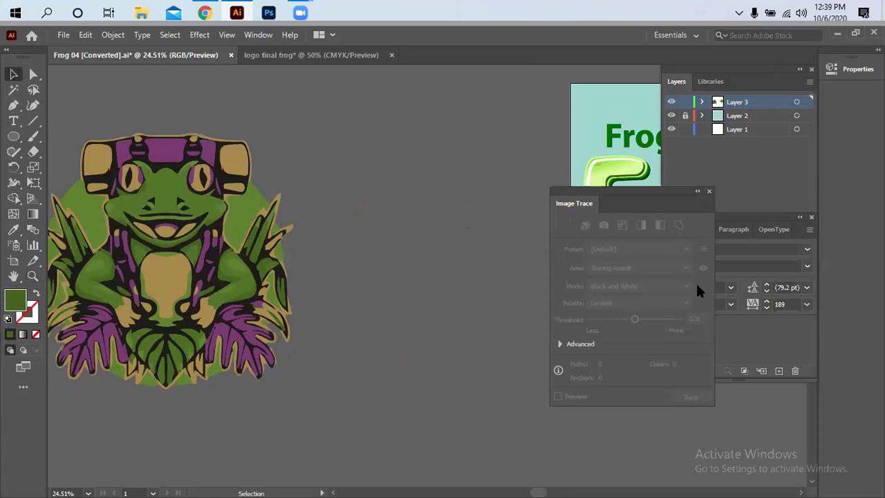
left_click_drag(657, 195, 742, 309)
left_click_drag(486, 279, 352, 274)
left_click(572, 179)
left_click_drag(572, 179, 239, 196)
mouse_move(228, 307)
left_mouse_down()
mouse_move(527, 315)
mouse_move(450, 313)
left_mouse_up()
left_click(449, 314)
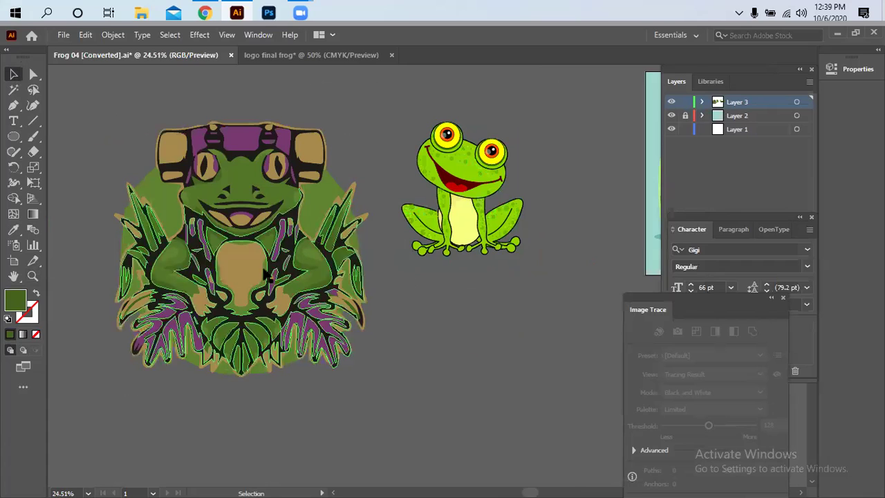
- Recolor the backpack frog's tan belly with the pale yellow sampled from the cartoon frog's belly
key("i")
left_click(239, 266, "ctrl")
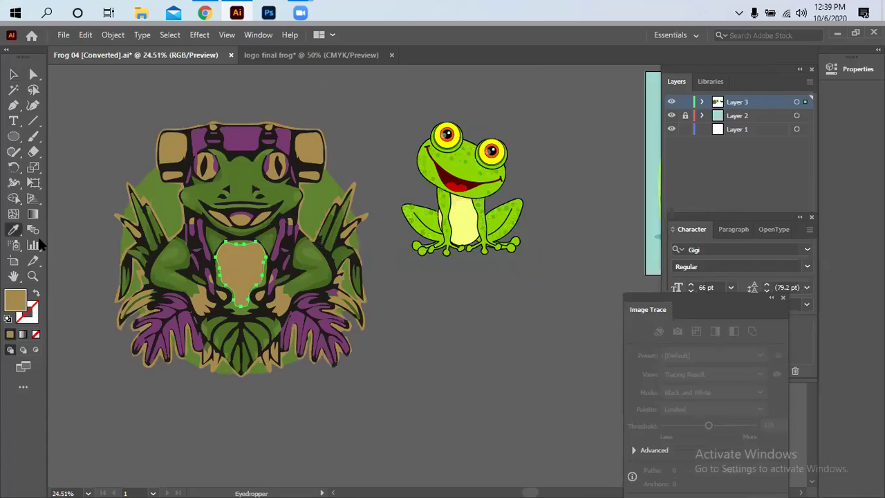
left_click(463, 225)
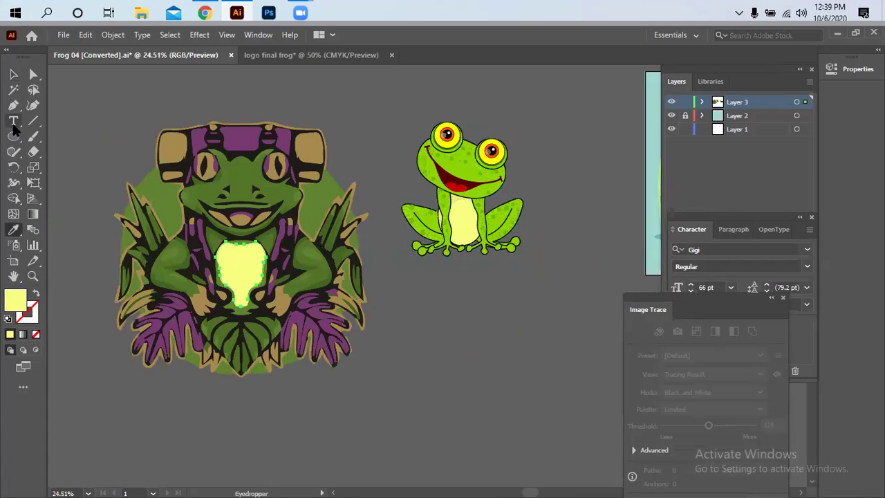
key("v")
left_click(84, 132)
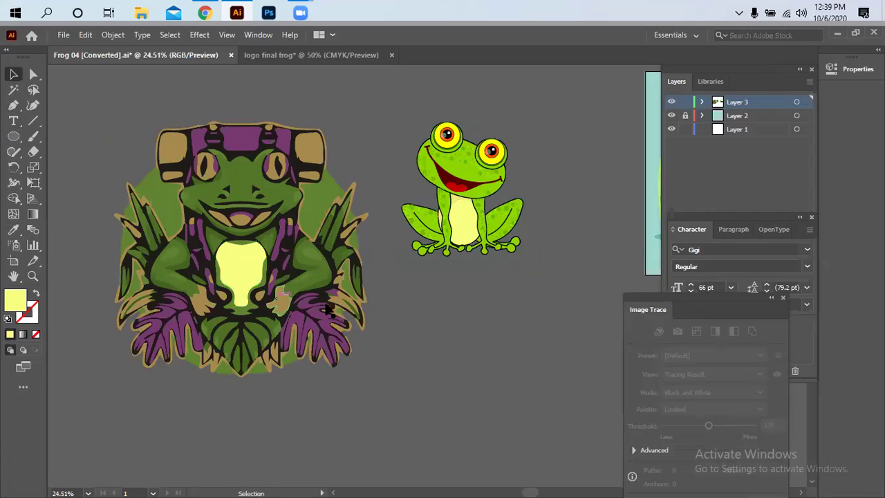
- Select the backpack frog's arm, hand and nostril shapes in turn to check that each is a separate piece
left_click(311, 263)
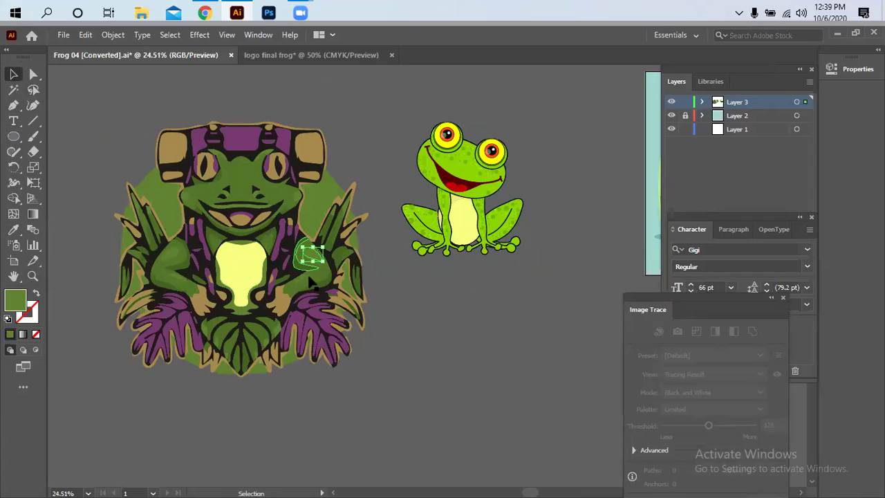
left_click(310, 287)
left_click(278, 306)
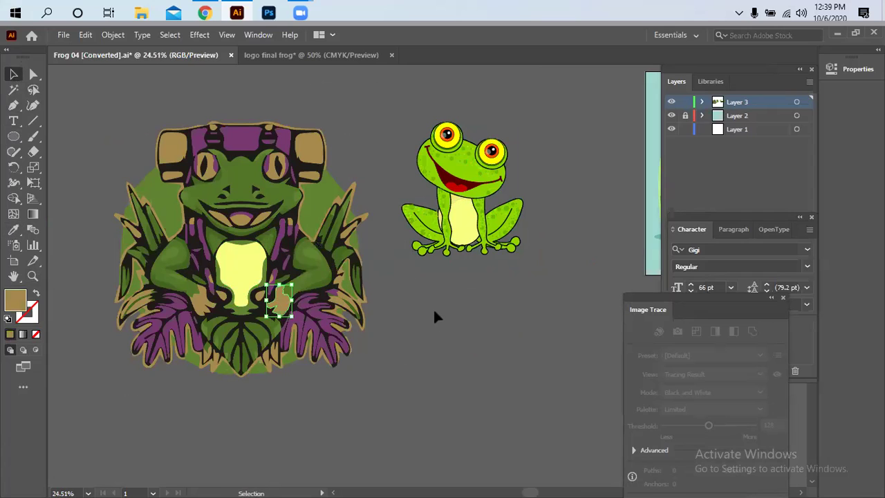
left_click(260, 197)
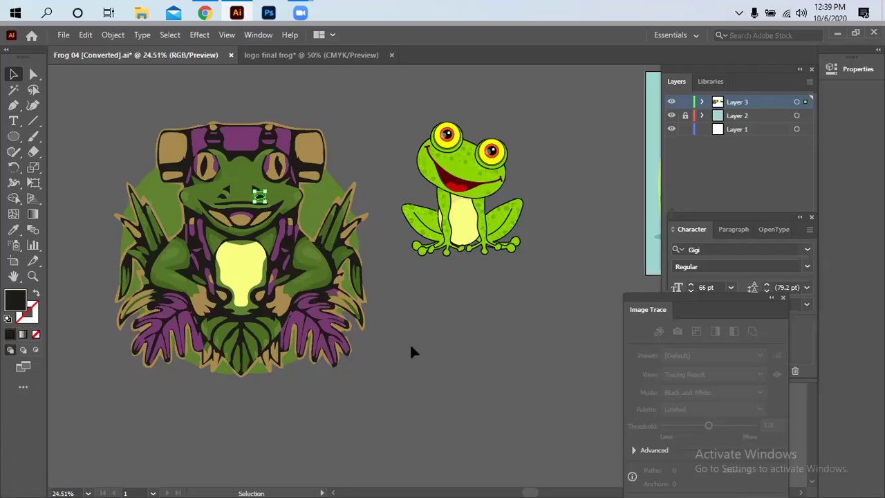
- Recolor the central purple panel of the backpack with the bright yellow sampled from the cartoon frog's eye
left_click(235, 142)
left_click(13, 229)
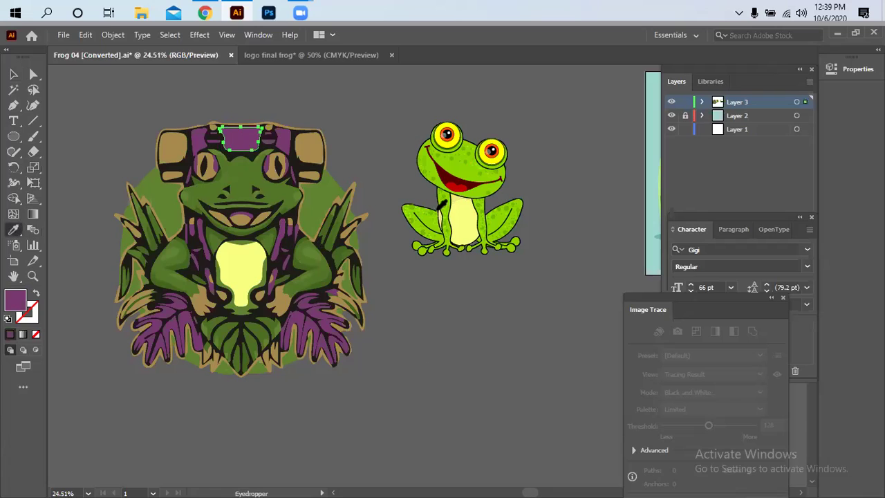
left_click(442, 142)
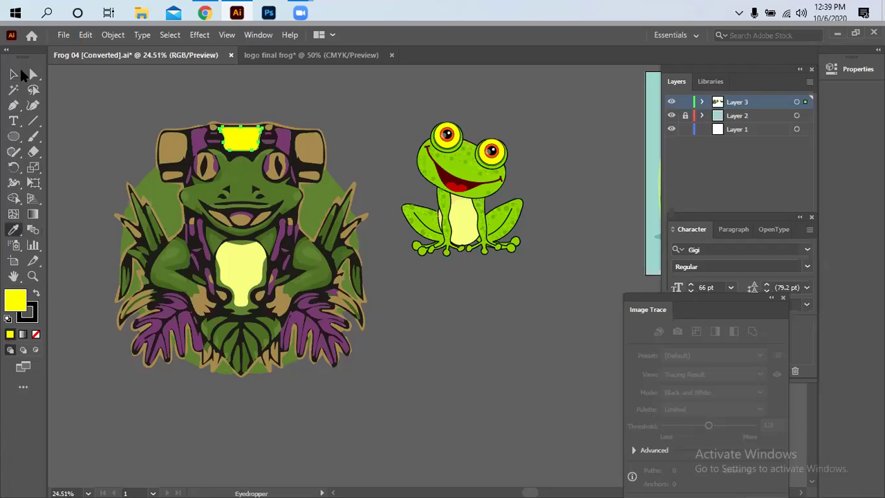
key("v")
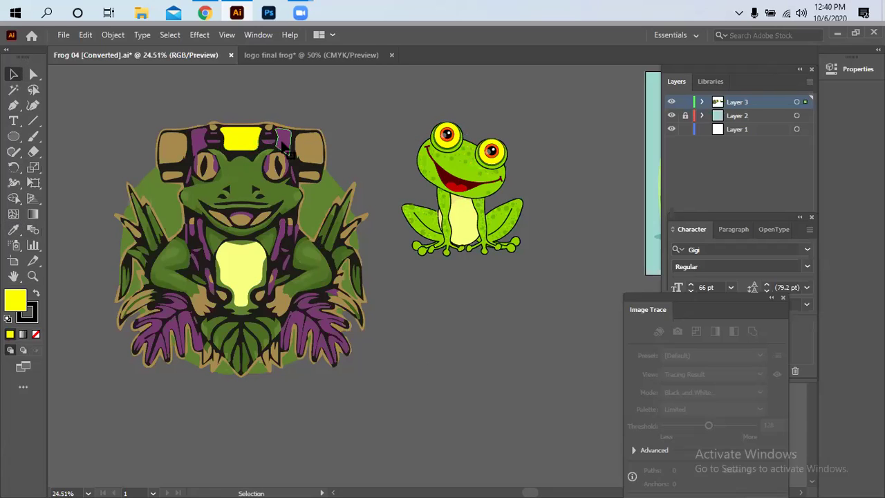
- Recolor the two purple backpack panels on either side of the center with the central panel's yellow, leaving them deselected
left_click(283, 142)
left_click(198, 142, "shift")
key("i")
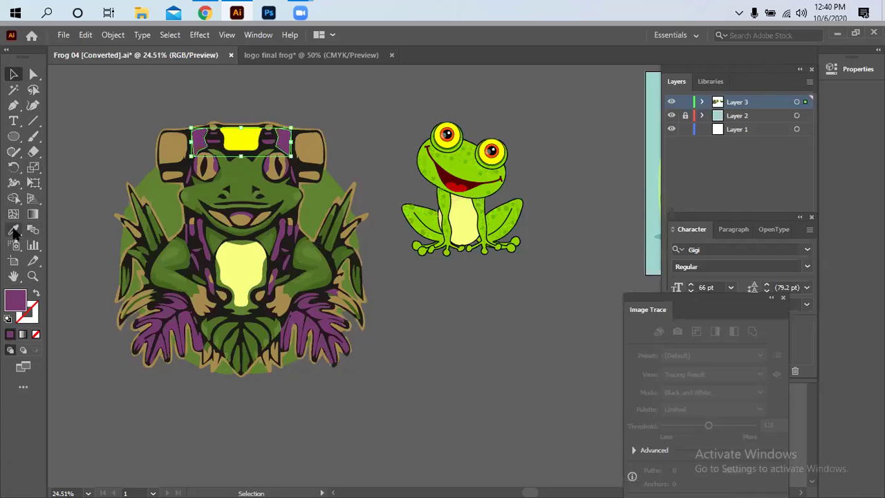
left_click(239, 137)
key("v")
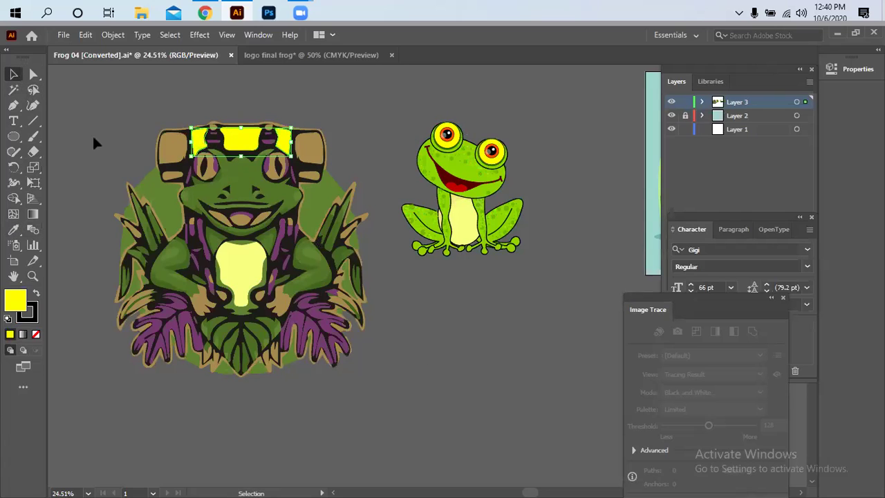
left_click(453, 351)
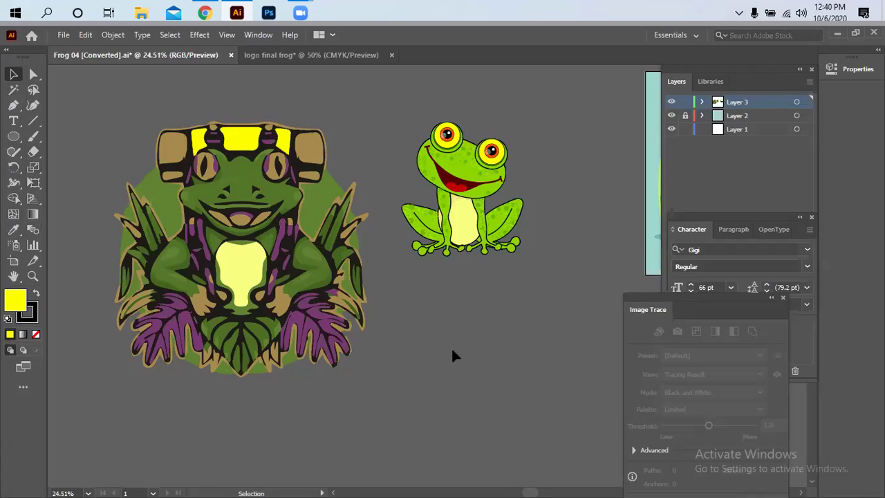
left_click_drag(126, 297, 304, 322)
- Switch to Chrome and search Google in a new tab for "rastser to vector job fiverr"
left_click(204, 12)
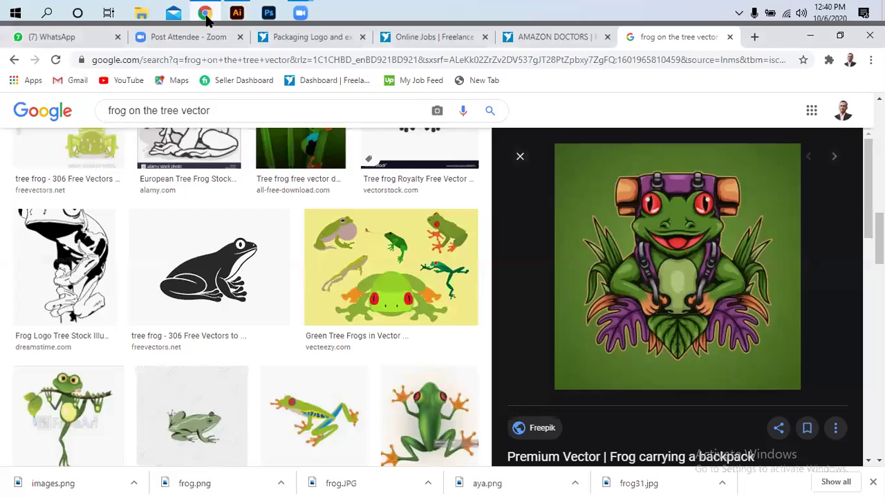
left_click(753, 38)
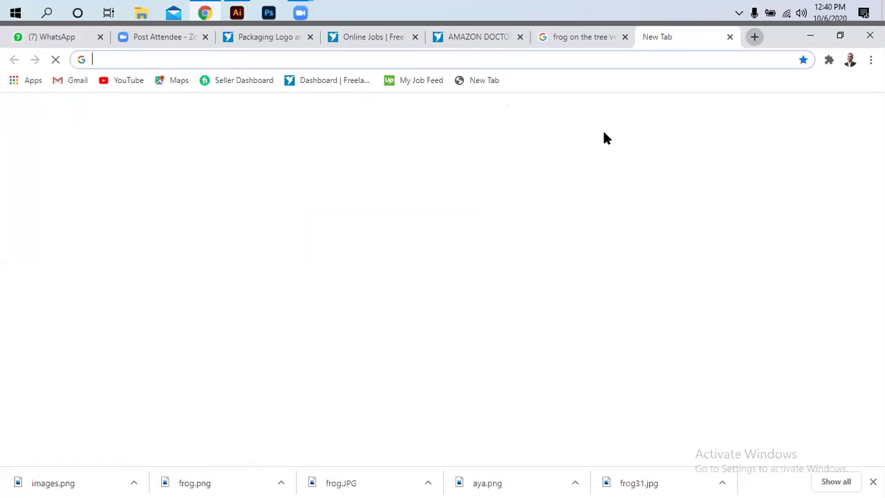
left_click(384, 303)
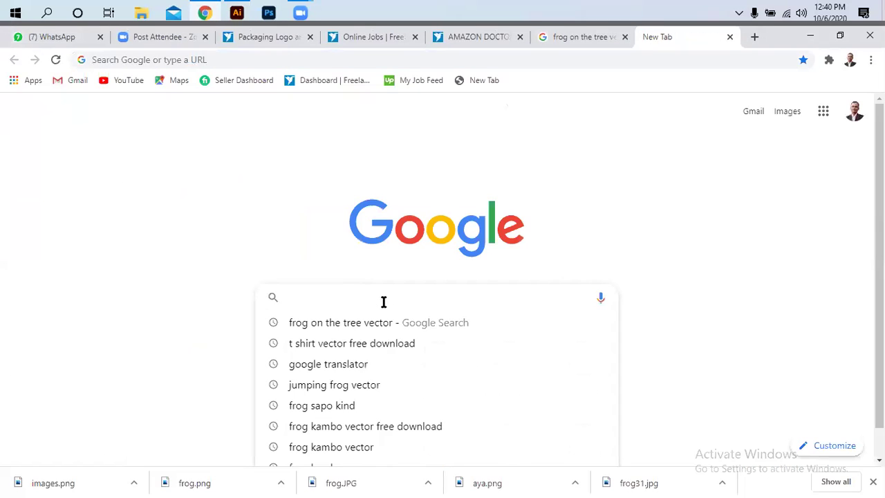
type("rastser ")
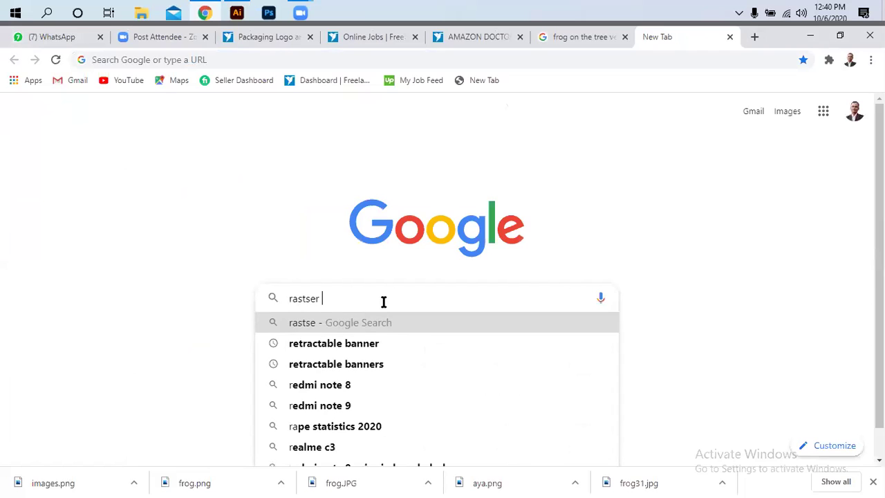
type("to vector j")
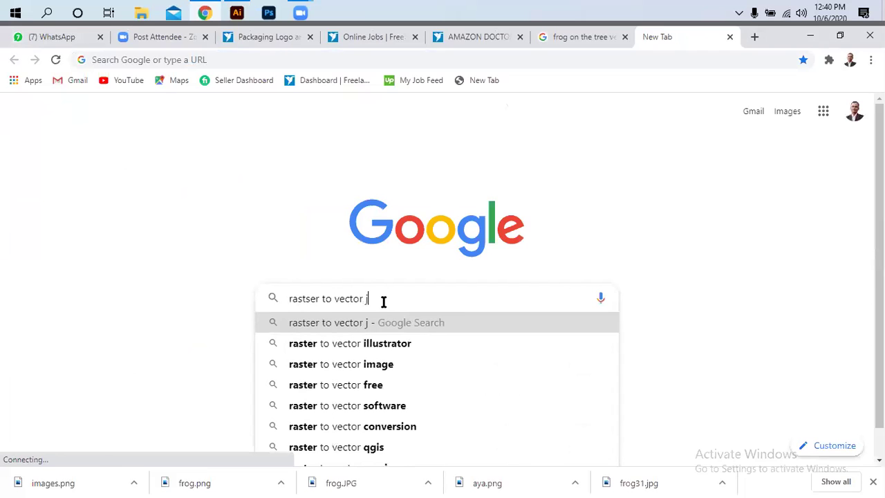
type("ob fiverr")
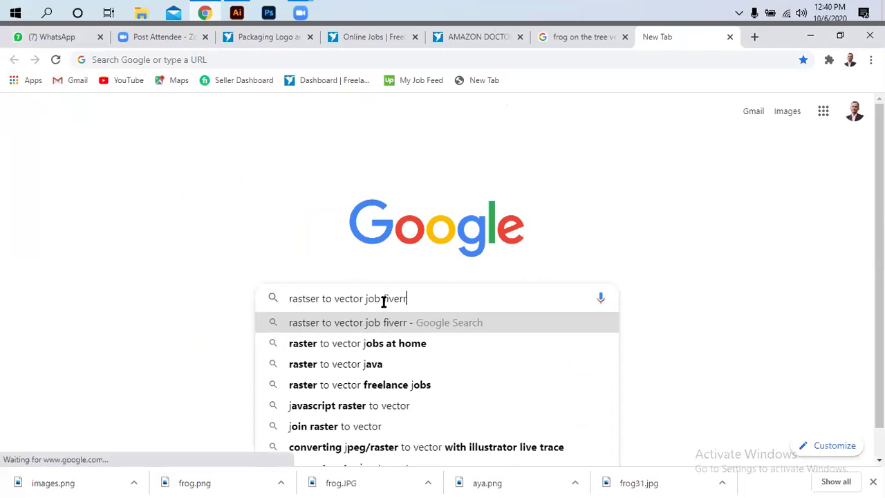
key("Return")
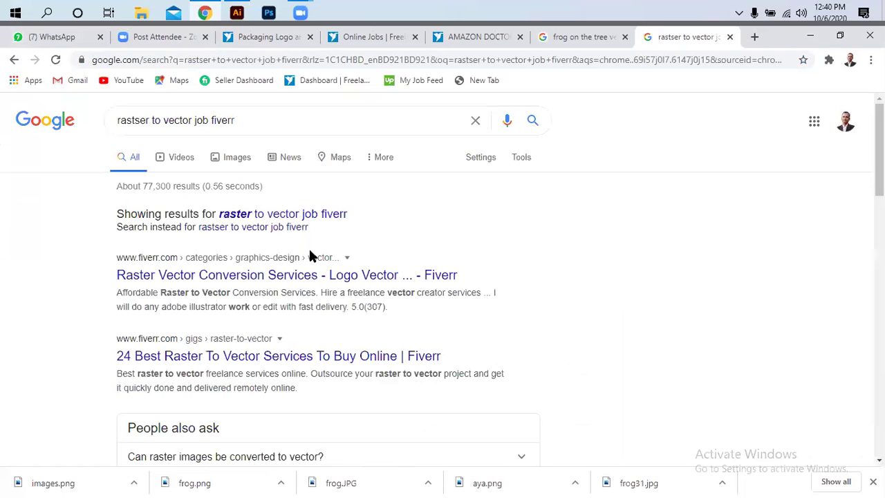
- Open the Fiverr Raster Vector Conversion Services result and browse the Vector Tracing gigs and their starting prices
left_click(269, 278)
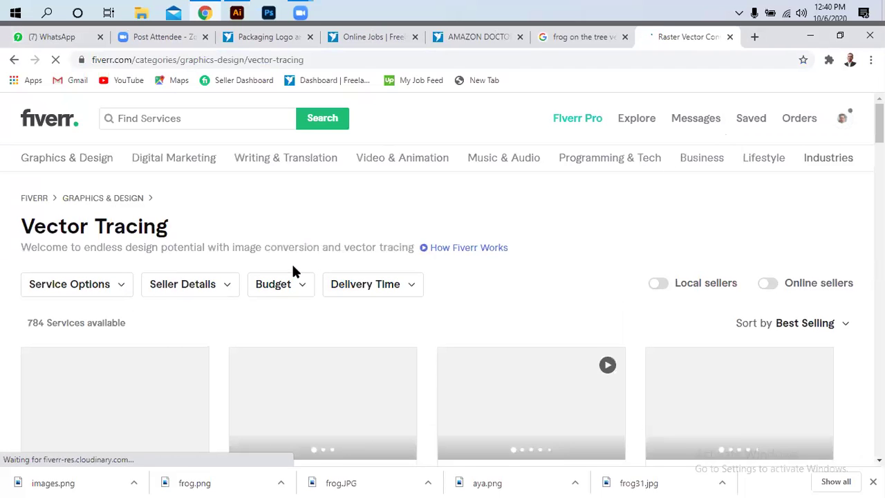
scroll(346, 227, "down", 3)
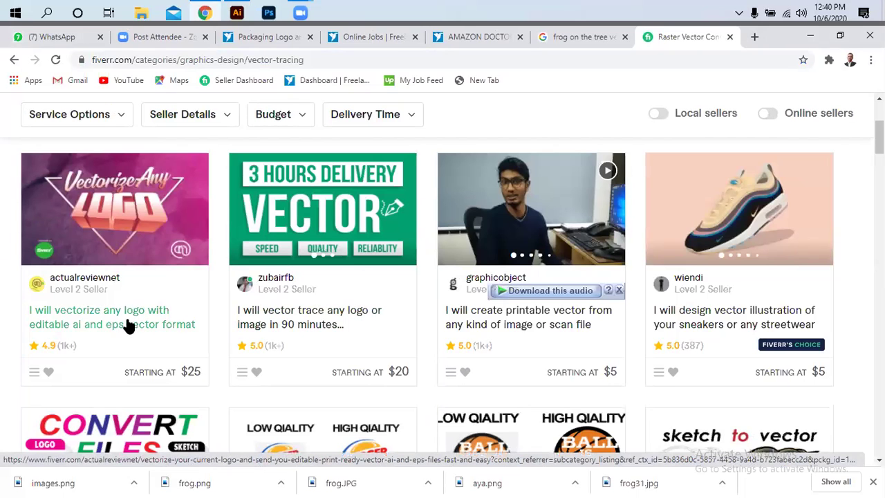
left_click(616, 289)
scroll(715, 208, "down", 3)
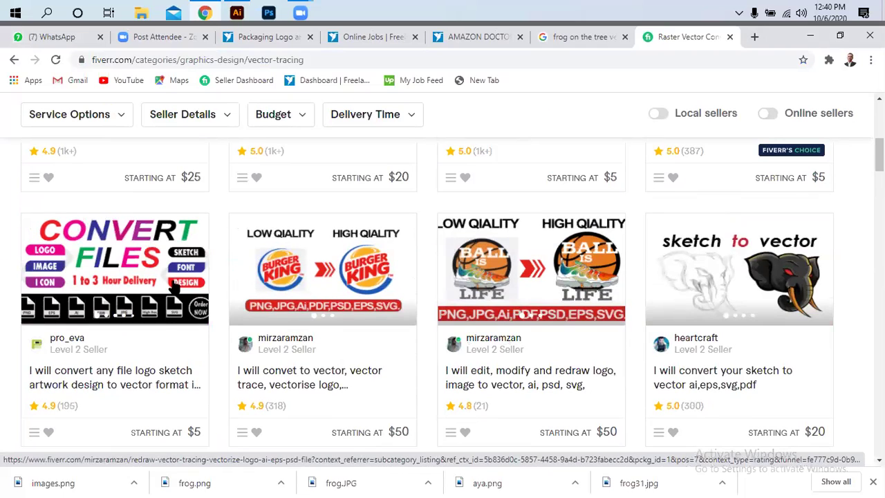
scroll(365, 287, "down", 4)
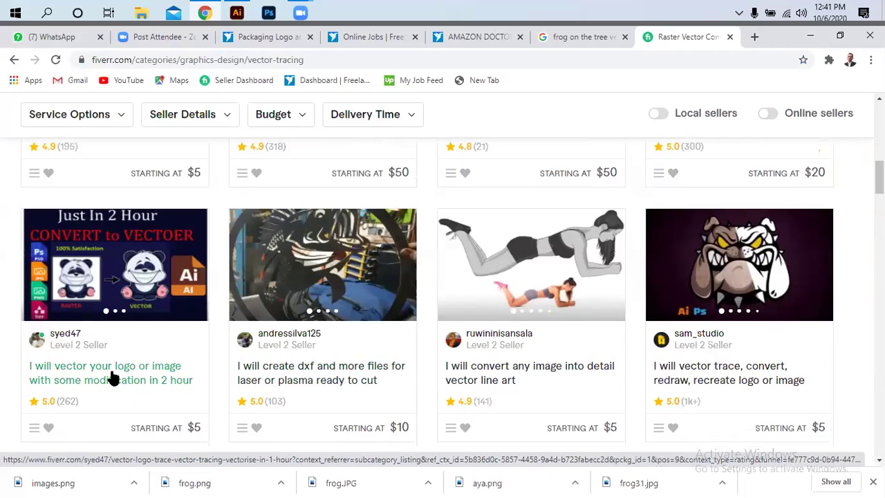
scroll(113, 376, "down", 2)
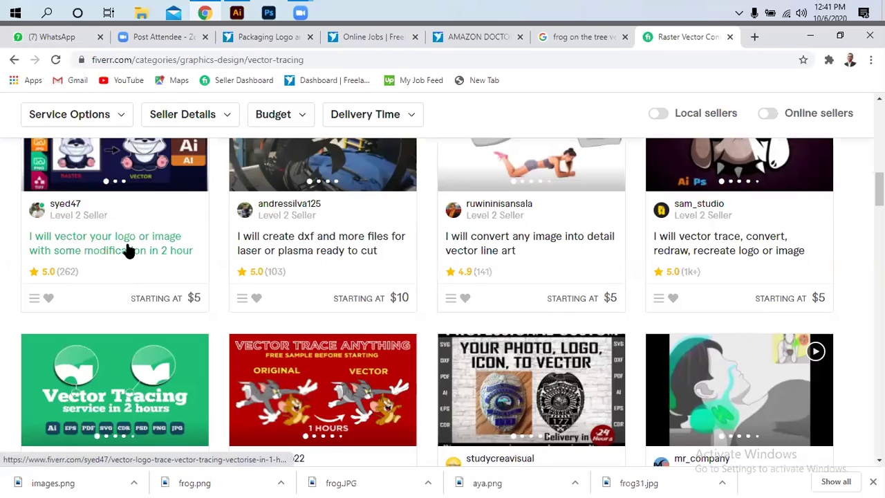
scroll(126, 250, "up", 2)
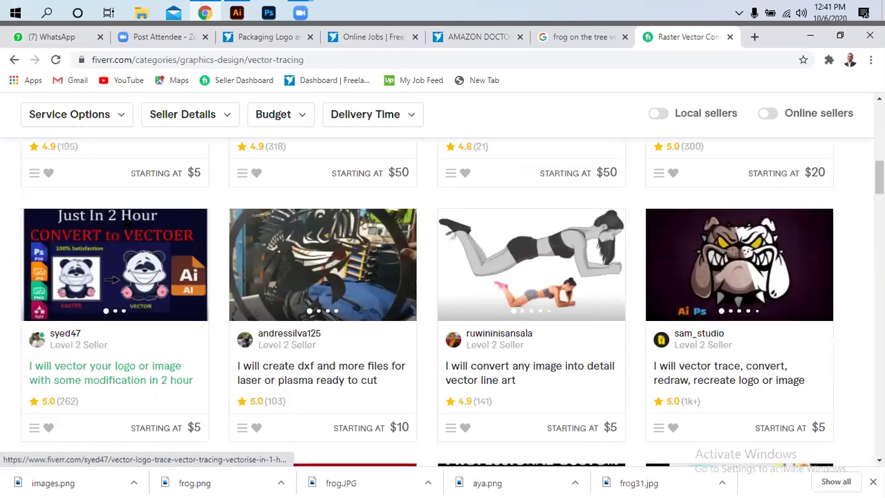
- Open the gig "I will vector your logo or image with some modification in 2 hour", close the listing tab, and examine its description, order details and reviews
left_click(108, 367)
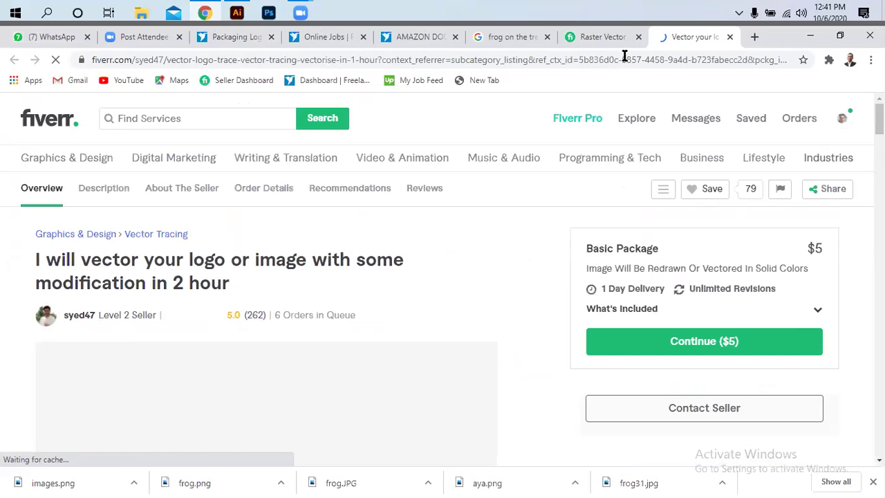
left_click(639, 37)
scroll(360, 273, "down", 3)
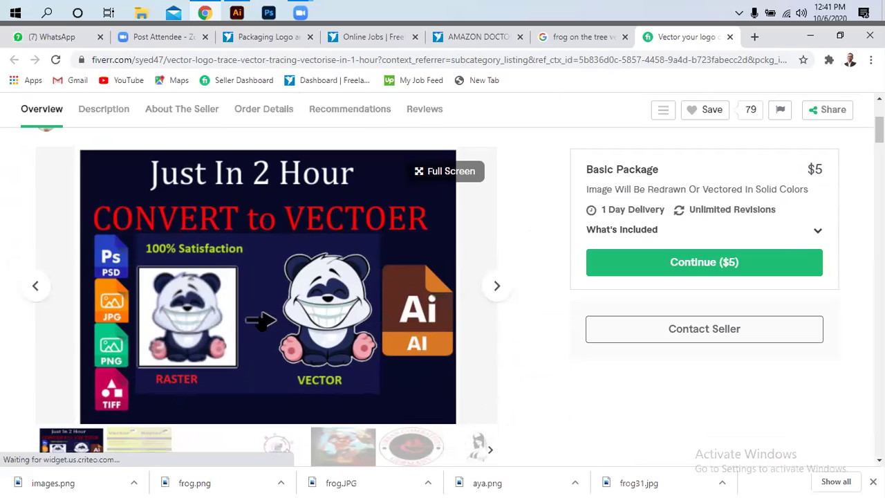
scroll(260, 321, "down", 3)
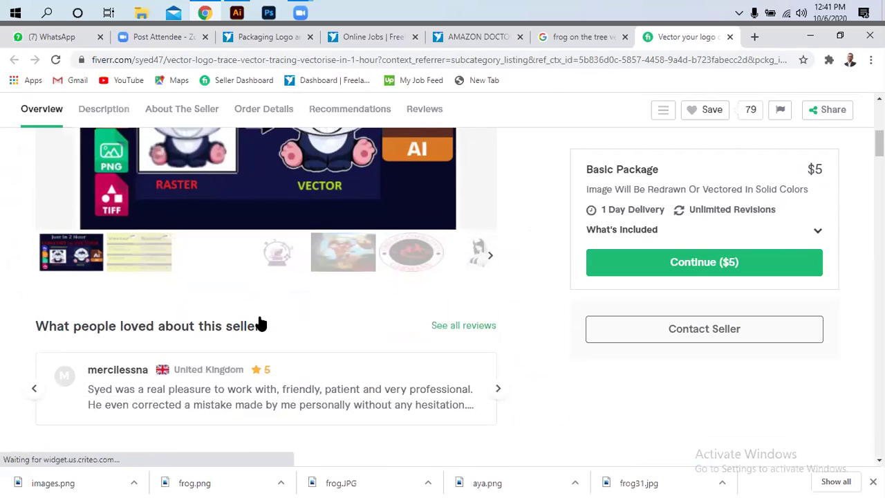
scroll(260, 321, "down", 8)
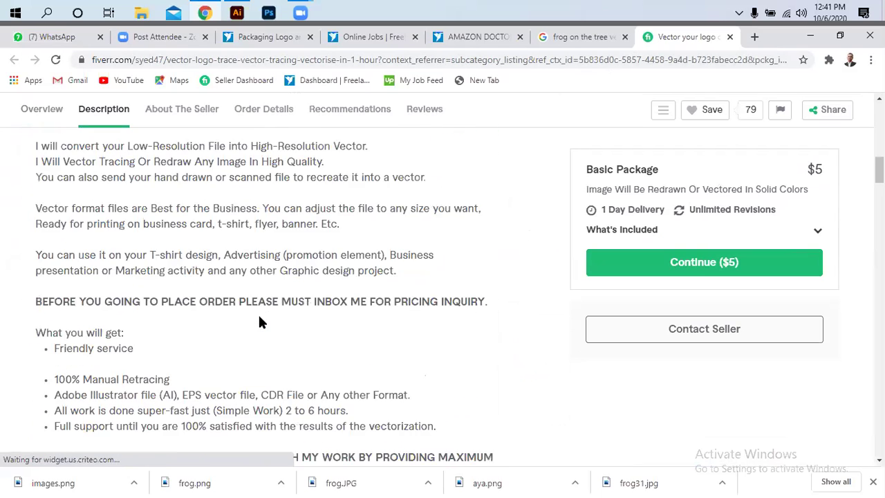
scroll(259, 321, "down", 6)
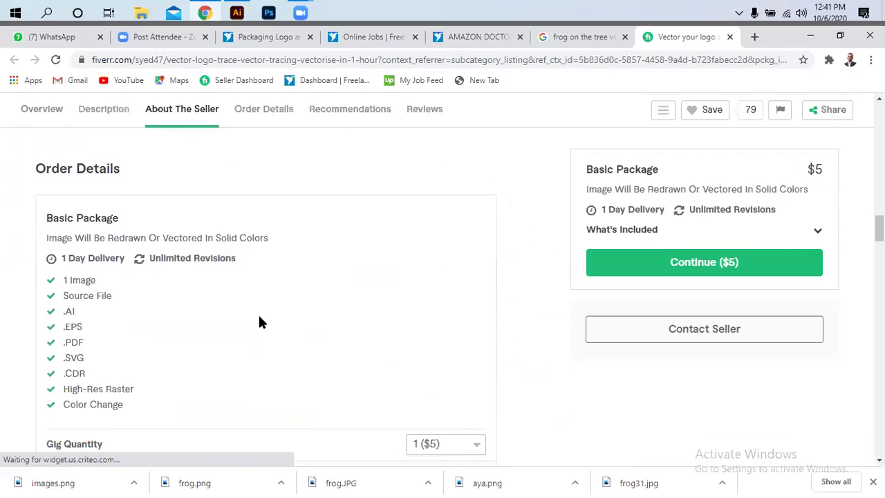
scroll(260, 322, "down", 5)
scroll(260, 318, "down", 4)
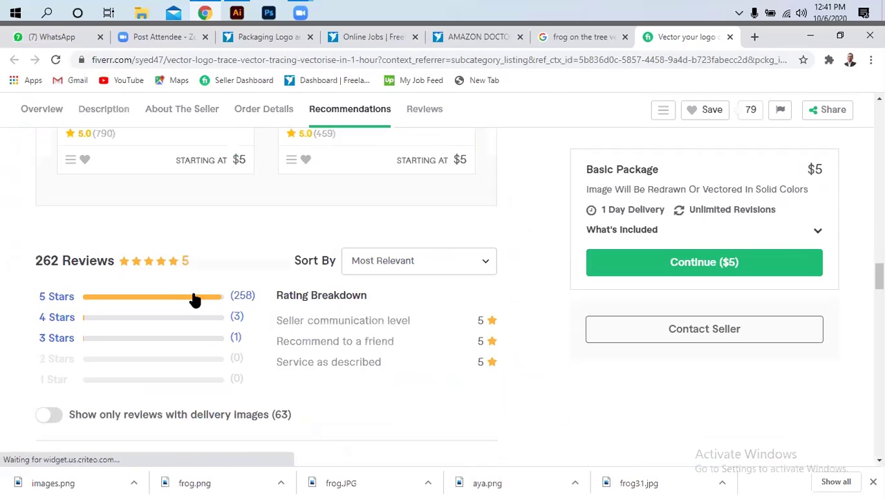
scroll(194, 299, "up", 15)
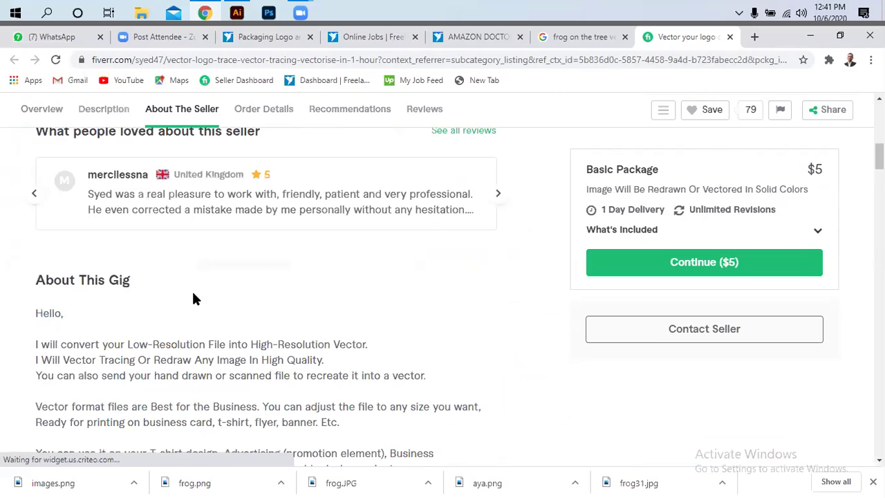
scroll(200, 311, "up", 3)
scroll(180, 235, "down", 3)
scroll(154, 150, "up", 3)
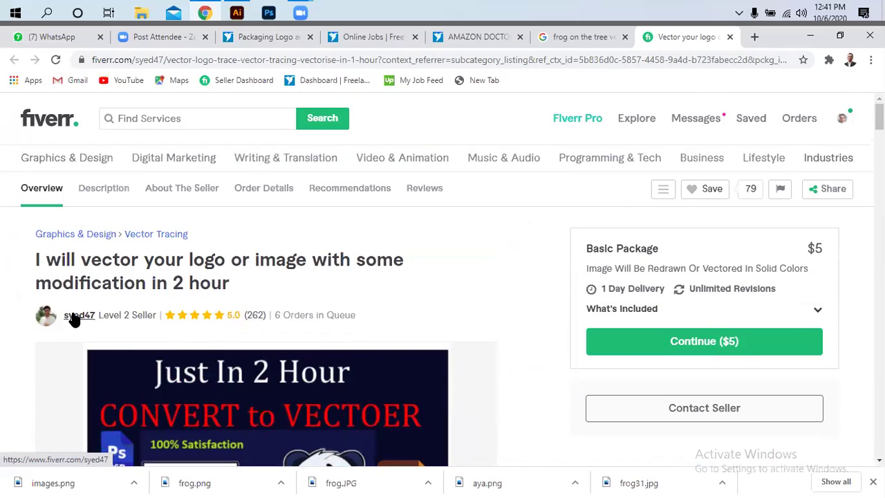
- Read the gig's seller introduction and look over the recommended gigs before returning to the gig title
scroll(75, 317, "down", 8)
scroll(75, 318, "down", 3)
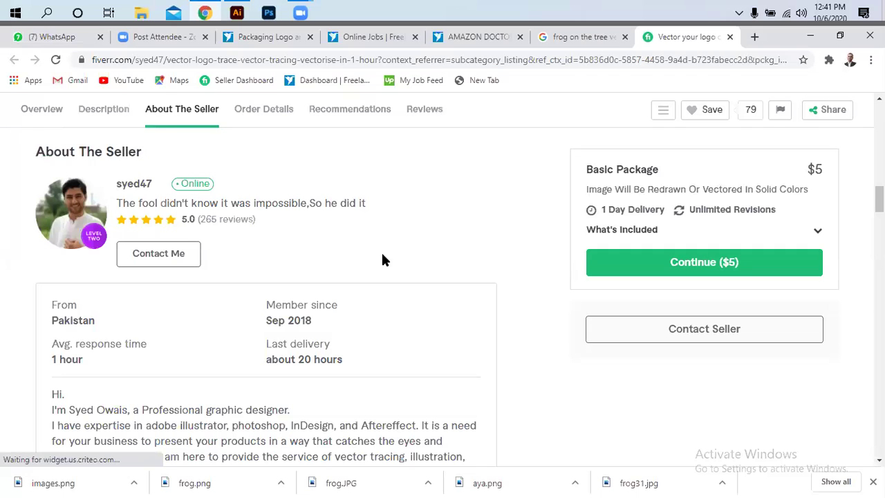
scroll(386, 260, "down", 10)
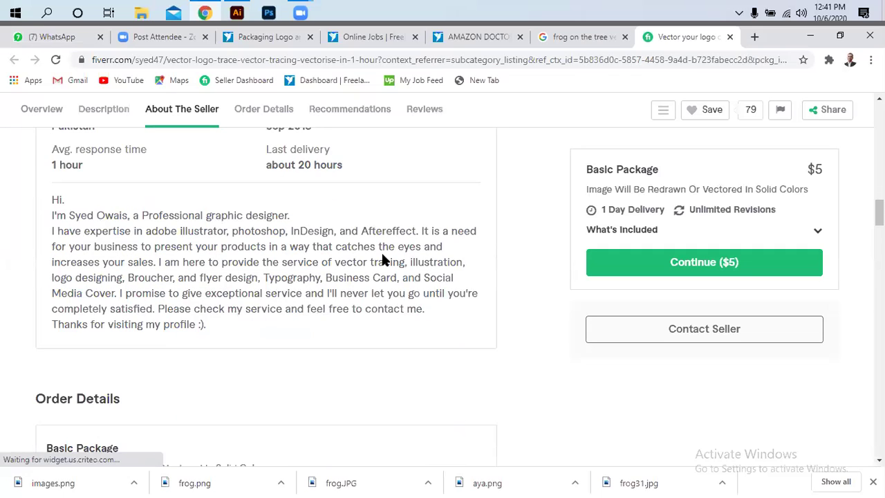
scroll(386, 275, "down", 7)
scroll(386, 275, "up", 5)
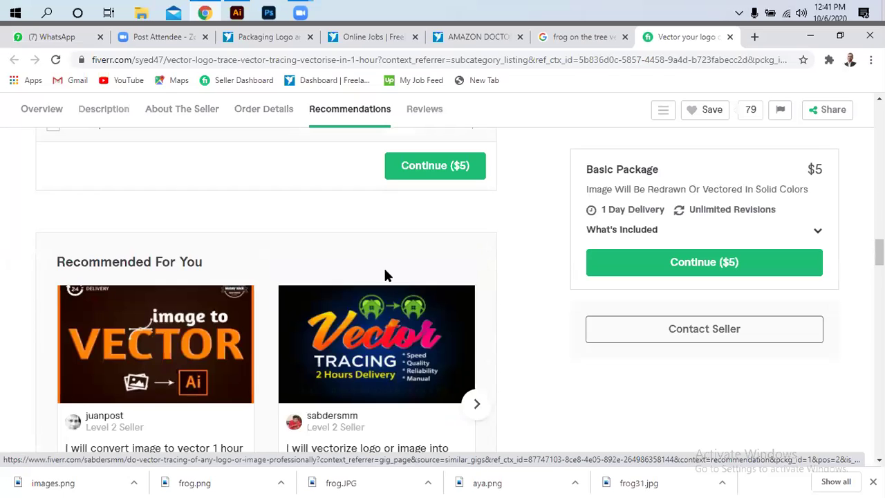
scroll(386, 275, "down", 2)
scroll(386, 275, "up", 12)
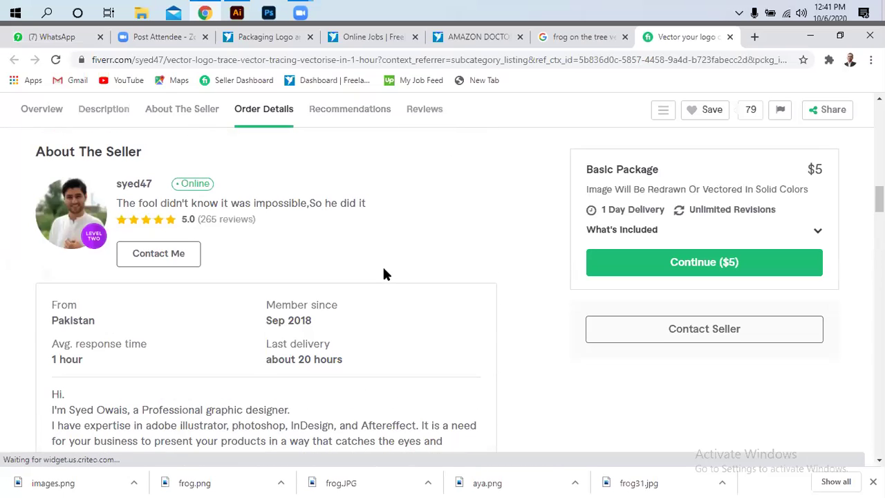
scroll(386, 275, "up", 6)
scroll(345, 291, "up", 8)
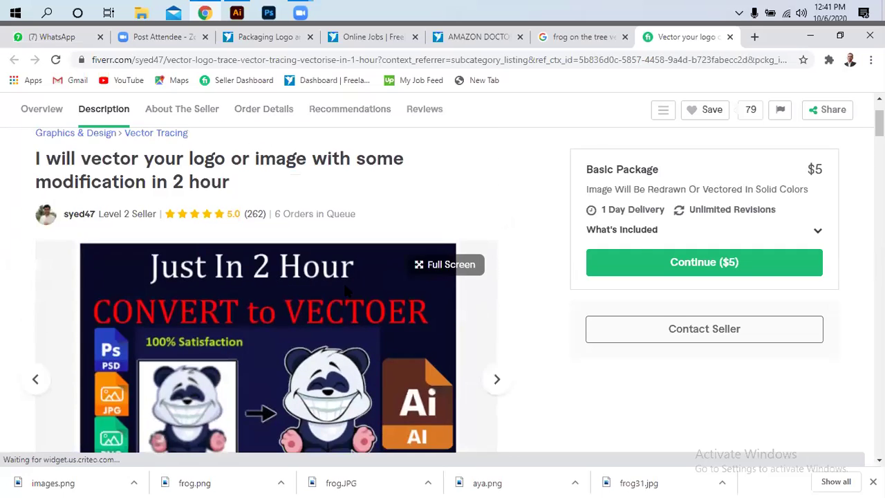
scroll(346, 289, "up", 3)
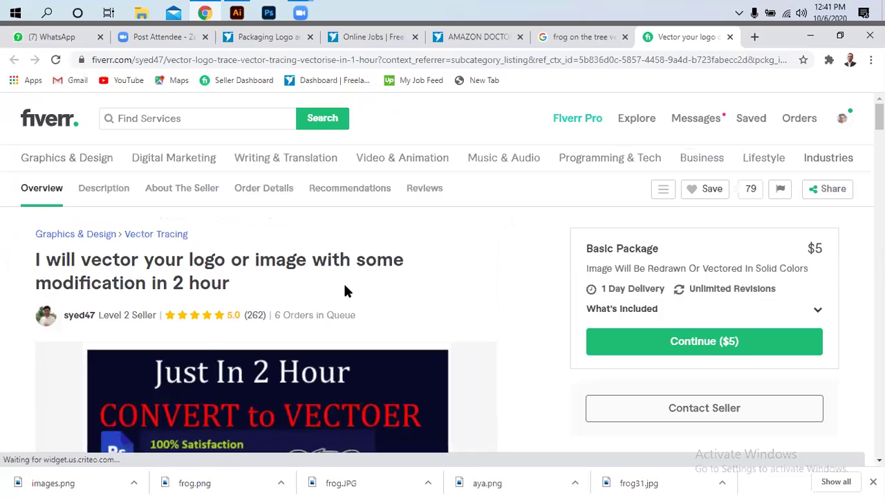
- Go to the seller information from the seller's name and check the Delivery In 2 Hour extra and the recommended gigs' prices
left_click(73, 316)
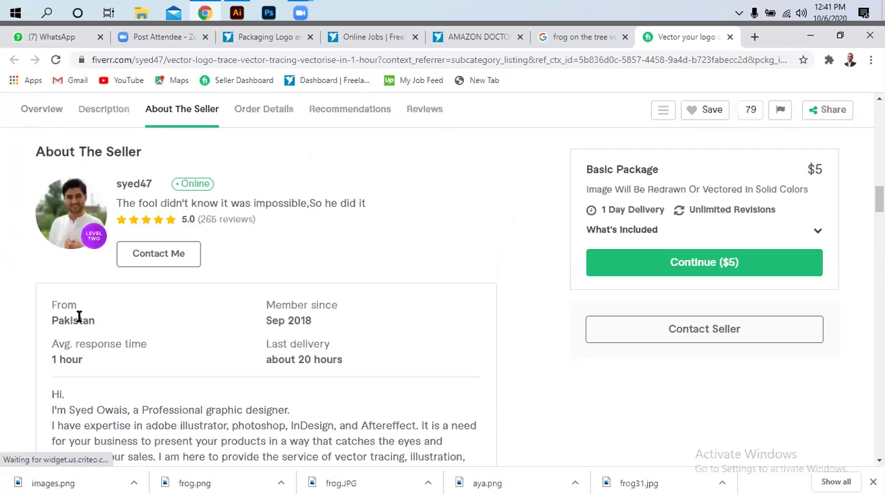
scroll(211, 305, "down", 3)
scroll(211, 304, "down", 6)
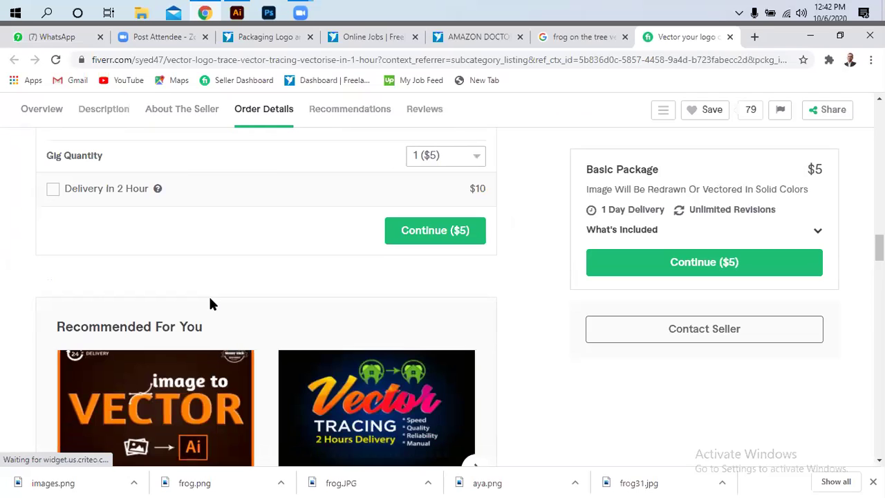
scroll(211, 305, "down", 4)
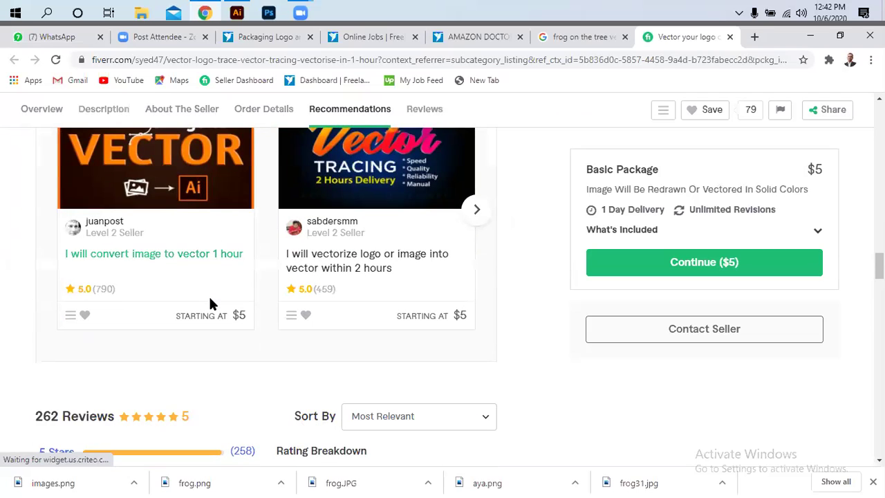
scroll(211, 304, "up", 3)
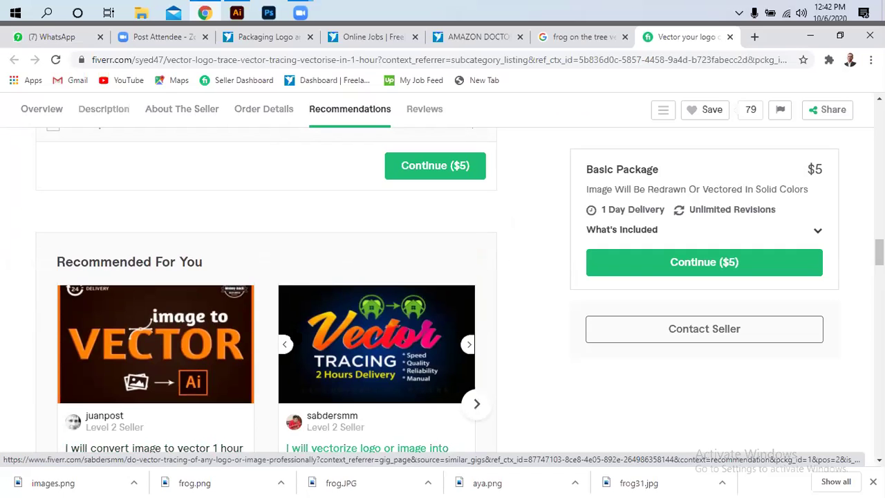
scroll(293, 326, "up", 10)
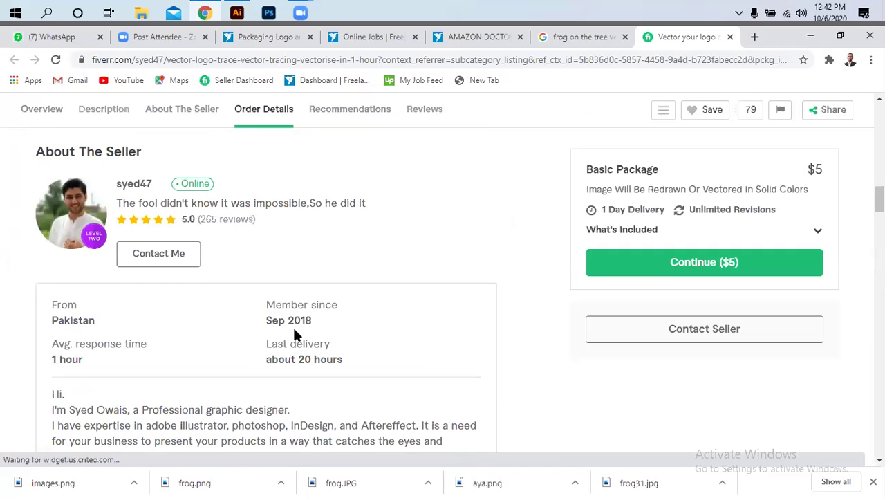
scroll(294, 327, "down", 5)
scroll(294, 327, "up", 6)
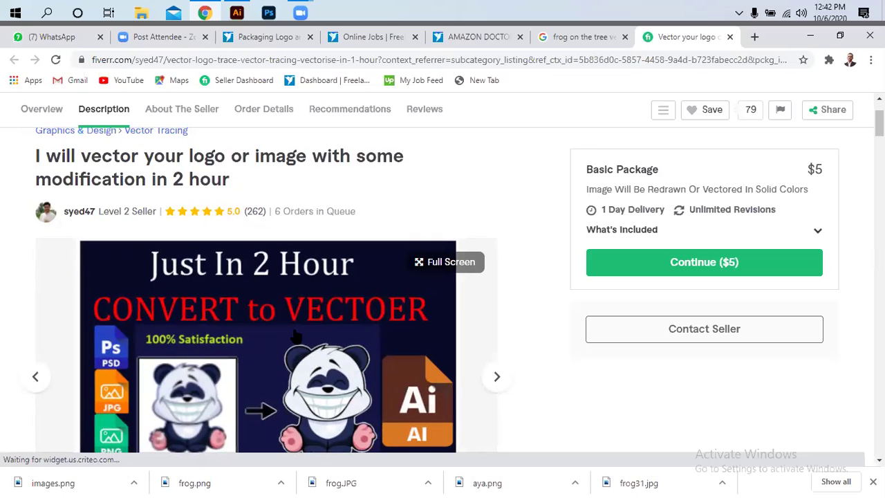
- View the gig's gallery samples, including the vector versus raster chart, the round emblem and the final face portrait
scroll(294, 335, "down", 3)
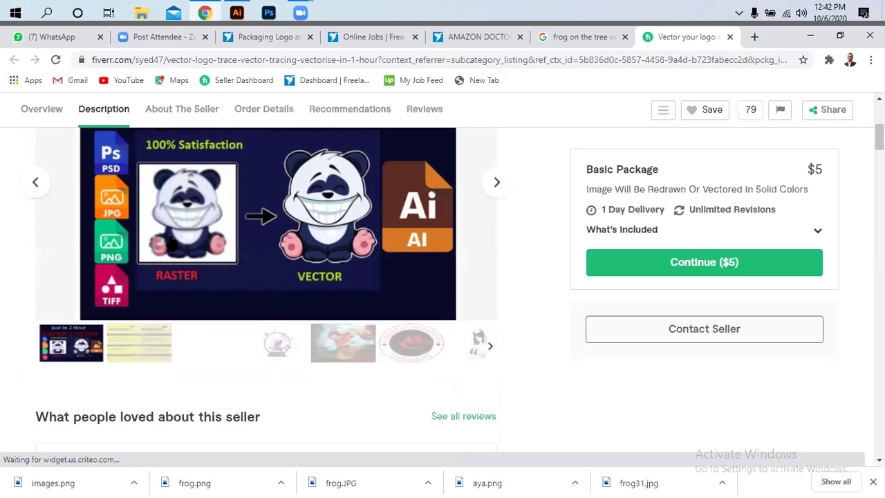
left_click(492, 197)
left_click(139, 342)
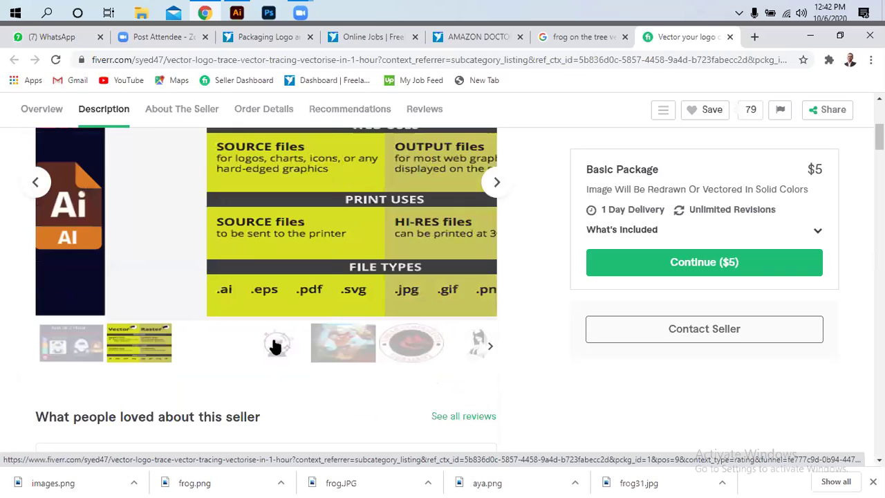
left_click(284, 347)
left_click(336, 349)
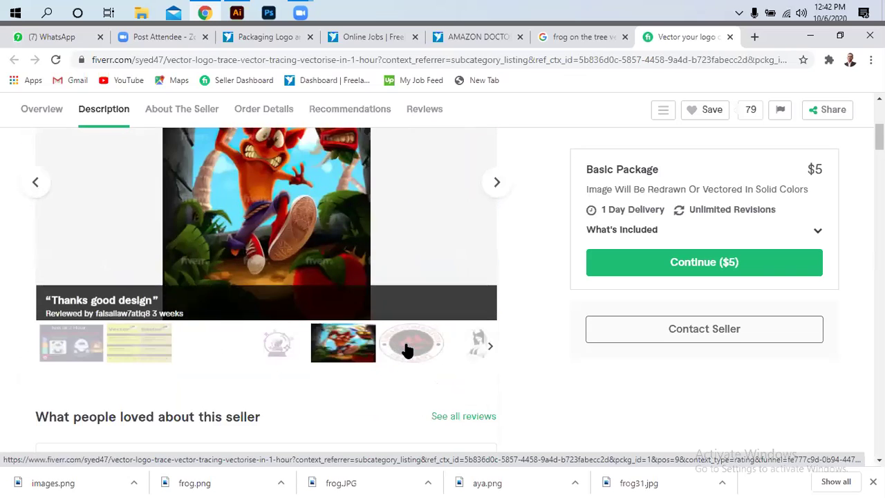
left_click(401, 346)
scroll(352, 300, "up", 2)
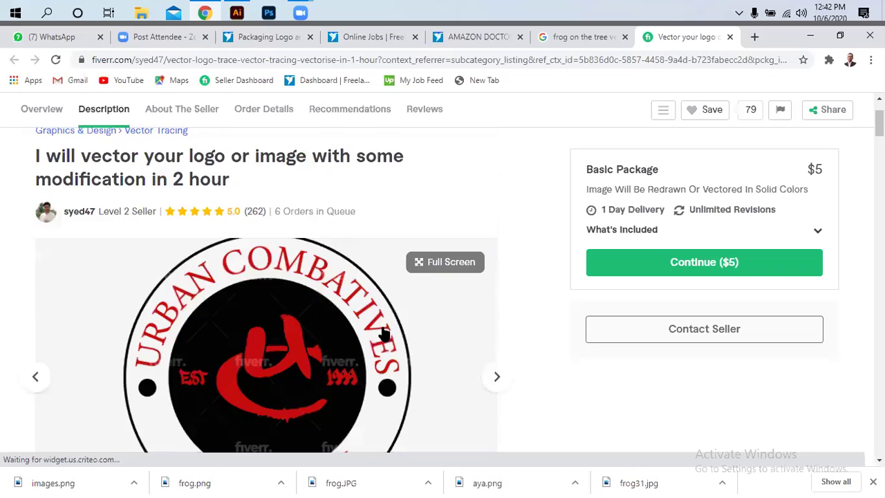
scroll(383, 336, "down", 4)
left_click(489, 216)
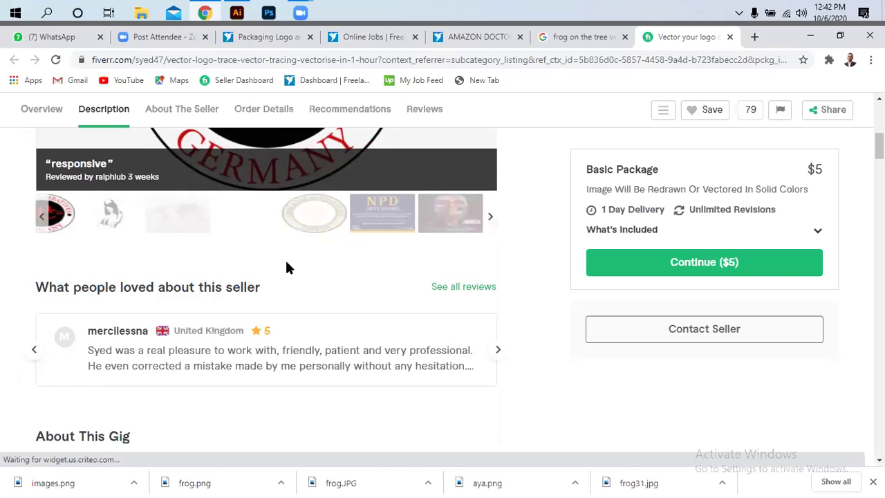
scroll(287, 267, "up", 3)
left_click(377, 406)
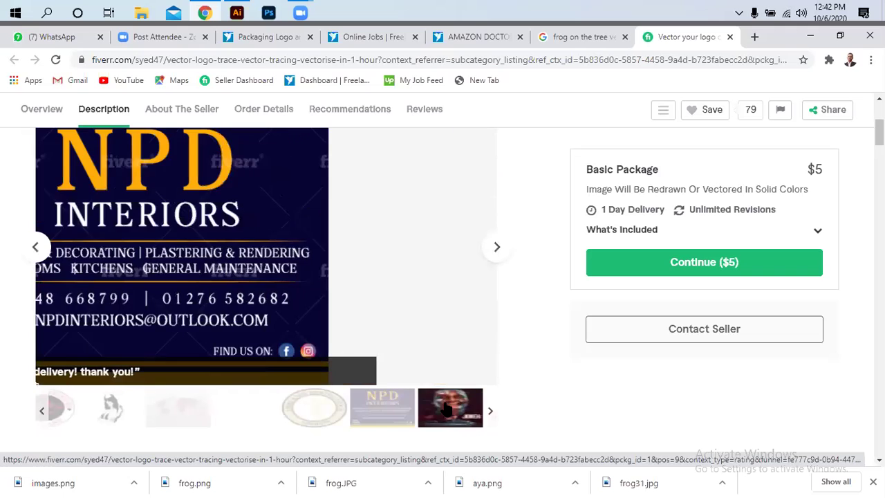
scroll(350, 274, "up", 3)
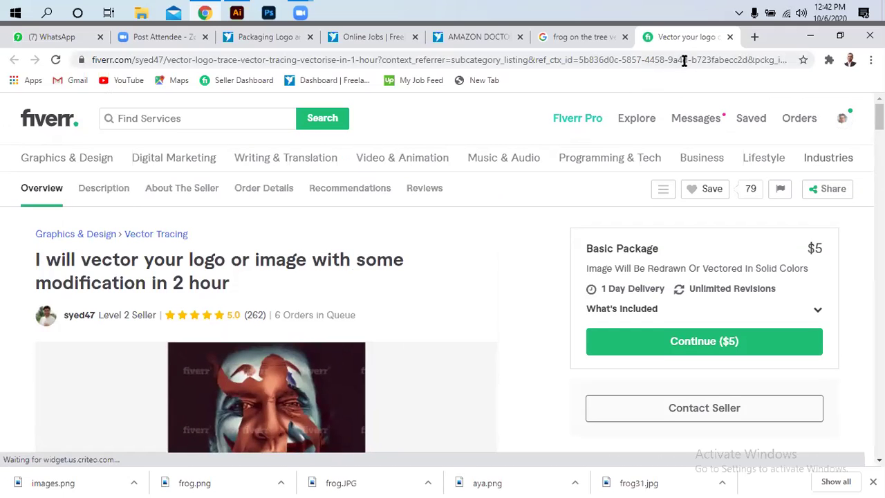
- Close the gig tab and examine the source details and related images of the backpack frog in the image search
left_click(730, 38)
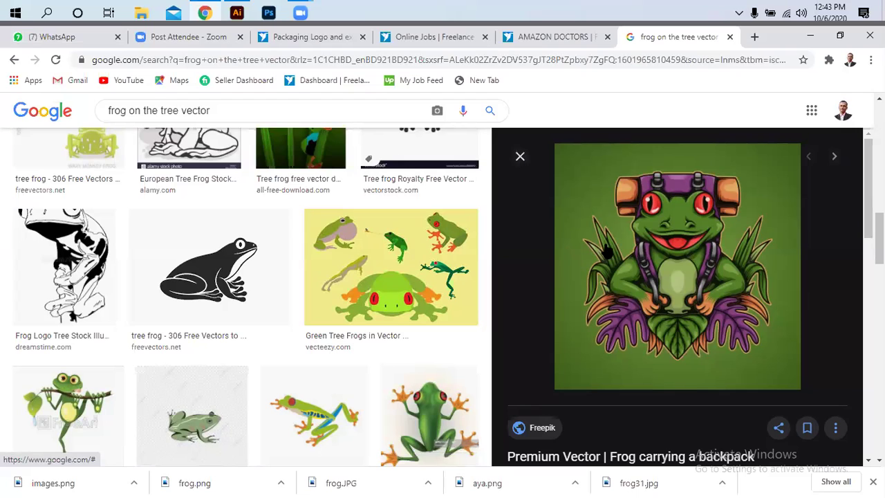
scroll(619, 255, "down", 1)
scroll(619, 256, "down", 3)
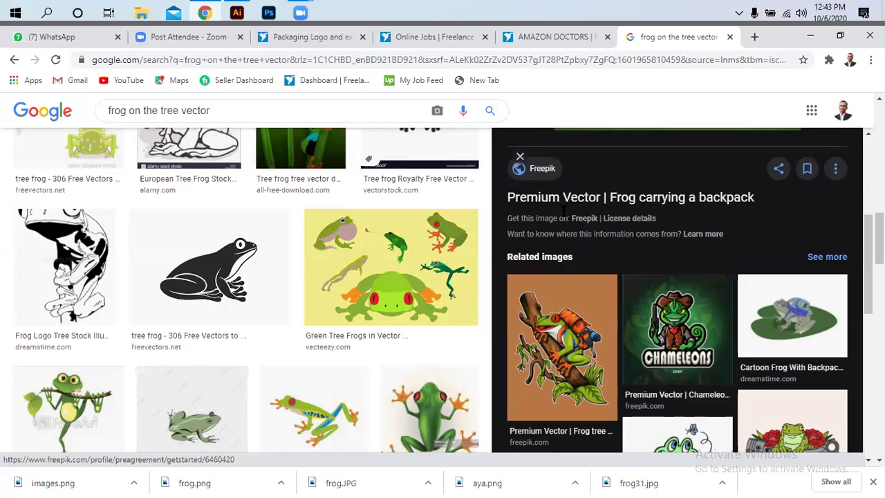
scroll(623, 277, "down", 3)
scroll(622, 276, "up", 4)
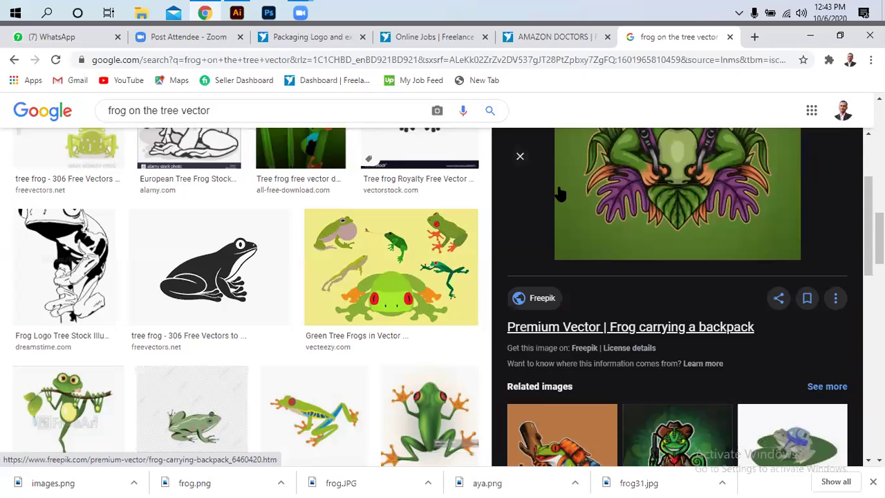
scroll(622, 277, "up", 3)
- Search Google in a new browser tab for "image trace job fiverr"
left_click(754, 37)
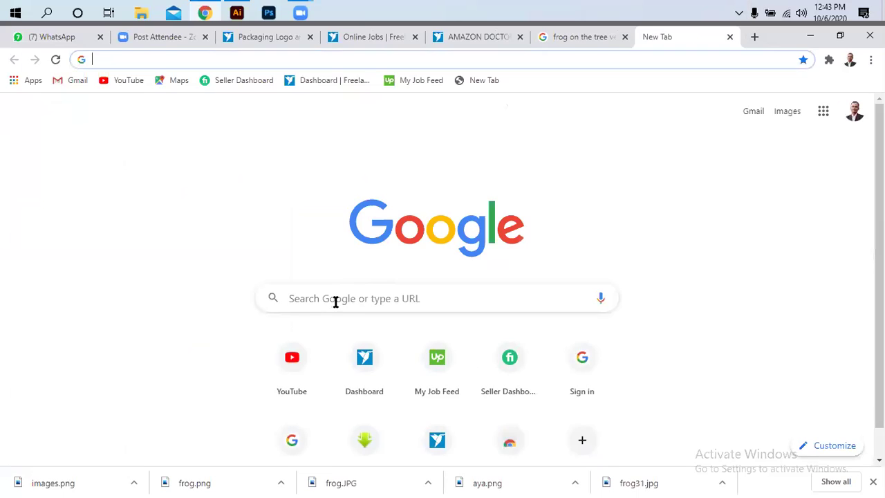
left_click(335, 301)
type("image trace jo")
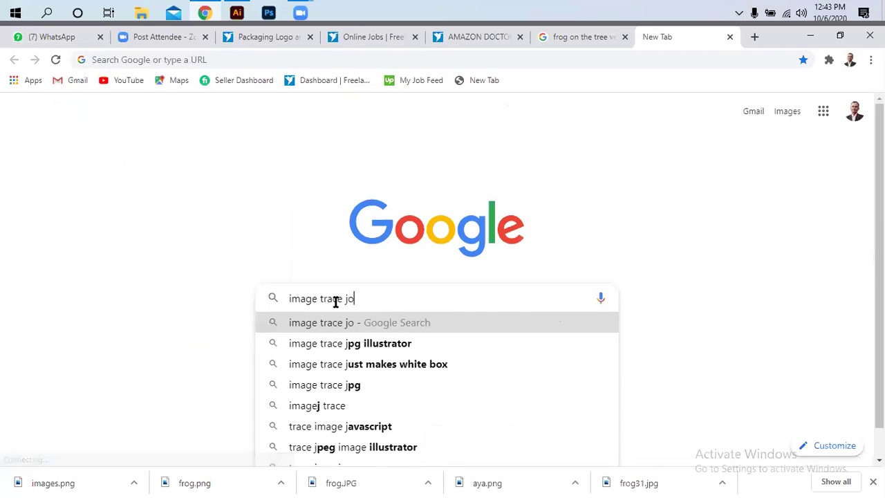
type("b ")
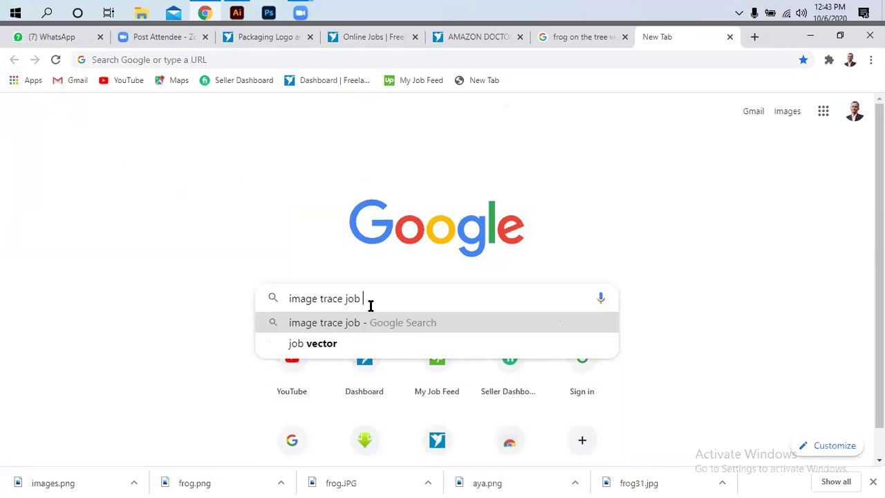
type("g")
key("BackSpace")
type("fiv")
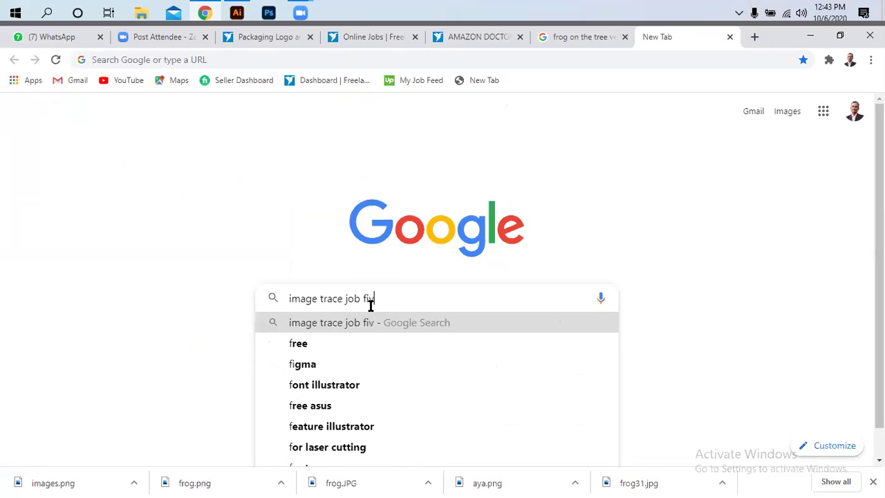
type("err")
key("Return")
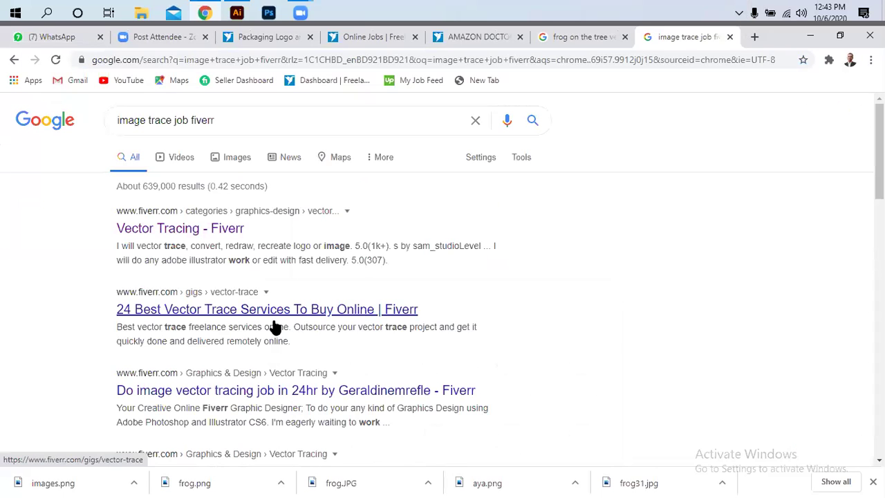
- Open Fiverr's Vector Tracing category from the search results and limit the gigs to local sellers
left_click(193, 234)
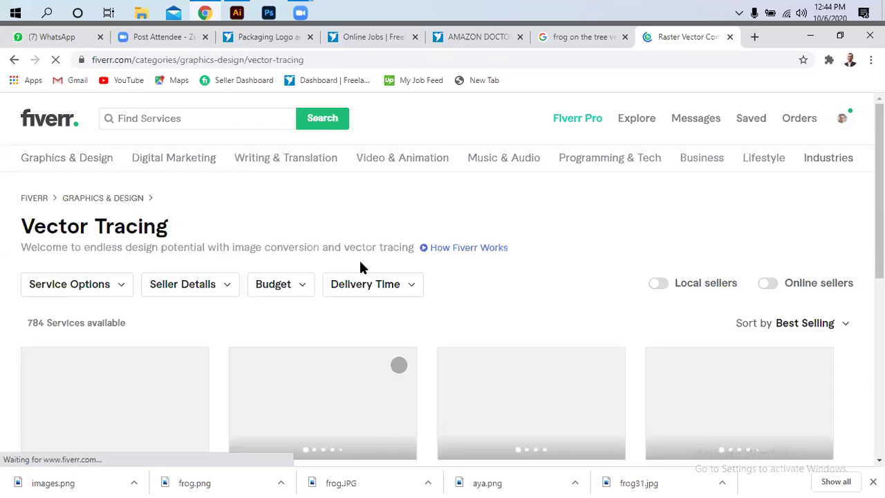
scroll(359, 267, "down", 2)
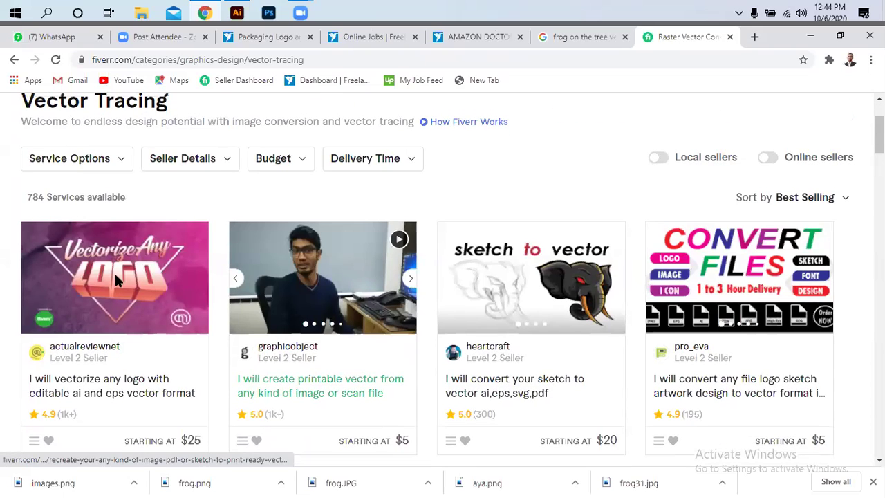
scroll(31, 269, "up", 1)
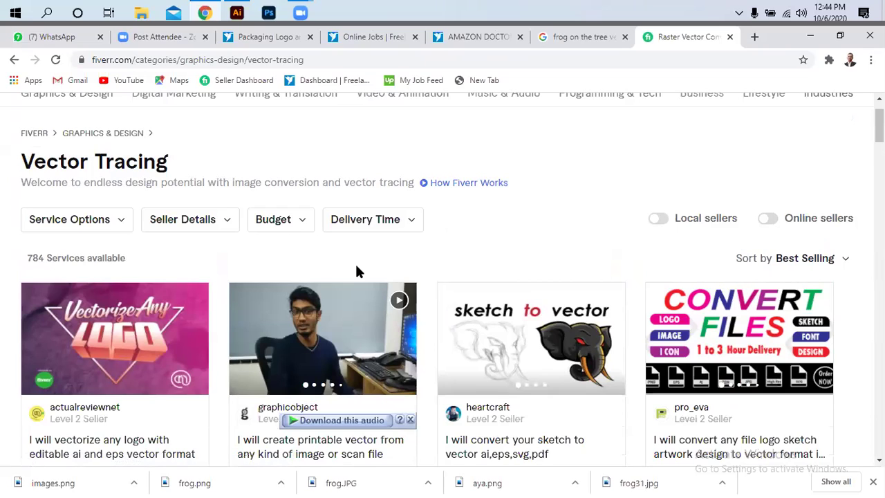
left_click(657, 220)
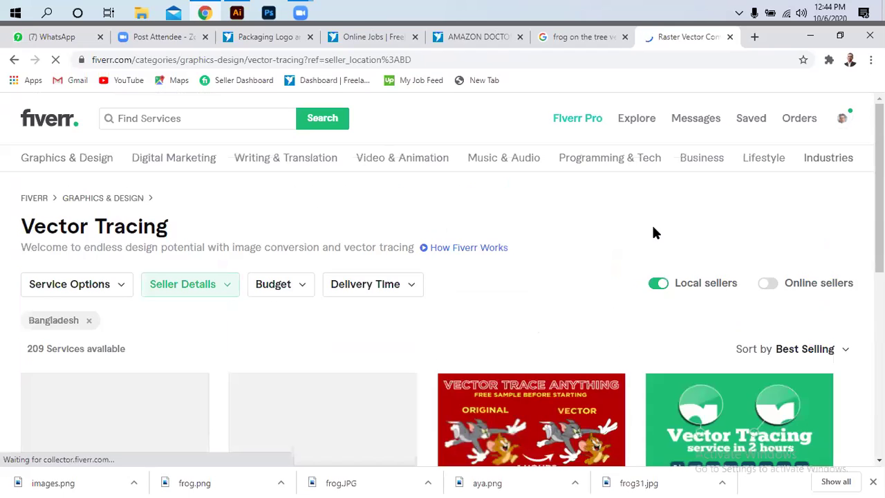
- Look through the local sellers' vector tracing gigs, their sample images and starting prices, and return to the start of the list
scroll(453, 279, "down", 3)
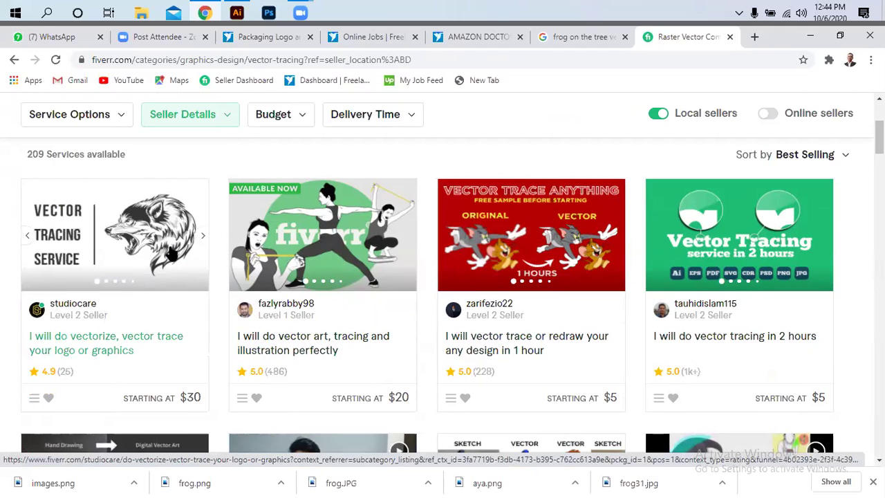
scroll(172, 255, "down", 4)
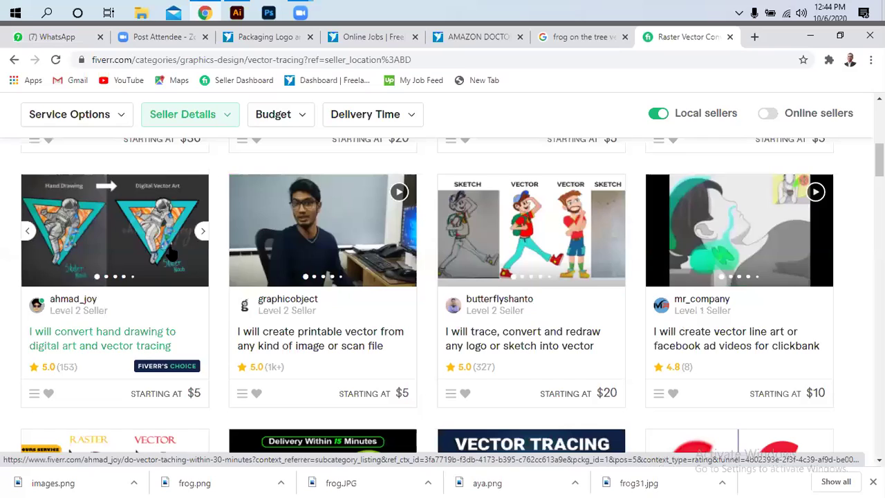
scroll(172, 254, "down", 3)
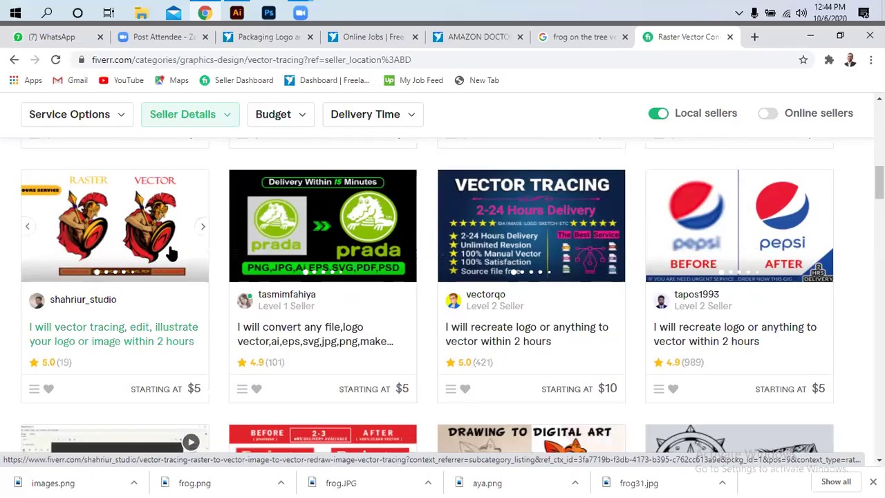
scroll(171, 254, "down", 5)
scroll(174, 257, "down", 1)
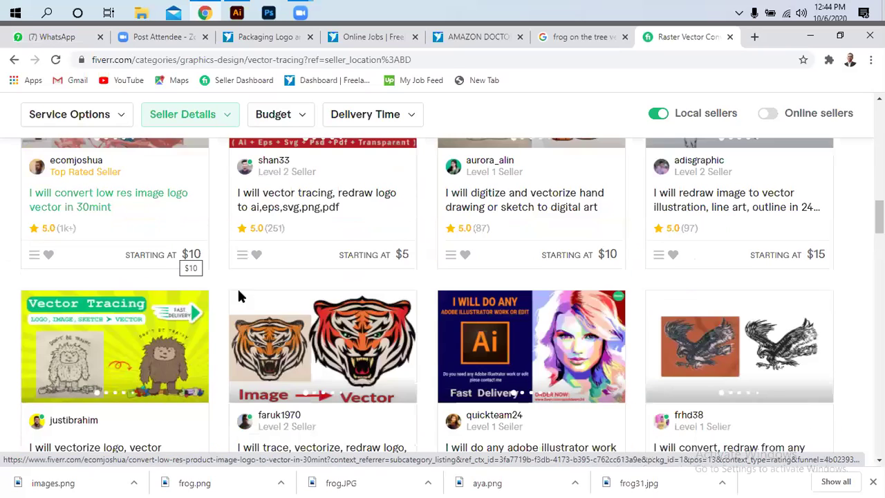
scroll(275, 374, "up", 6)
scroll(275, 373, "up", 10)
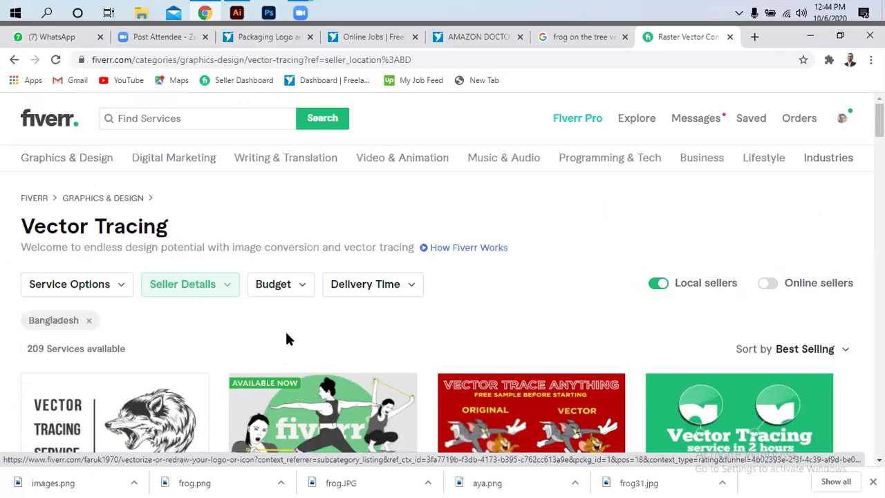
- Close the Fiverr and frog image search tabs and dismiss the project notification on the AMAZON DOCTORS contest page
left_click(729, 37)
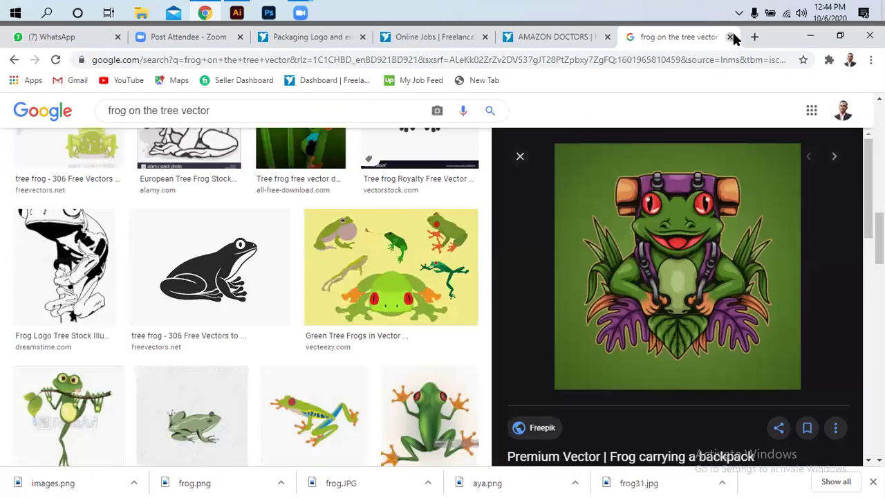
left_click(730, 36)
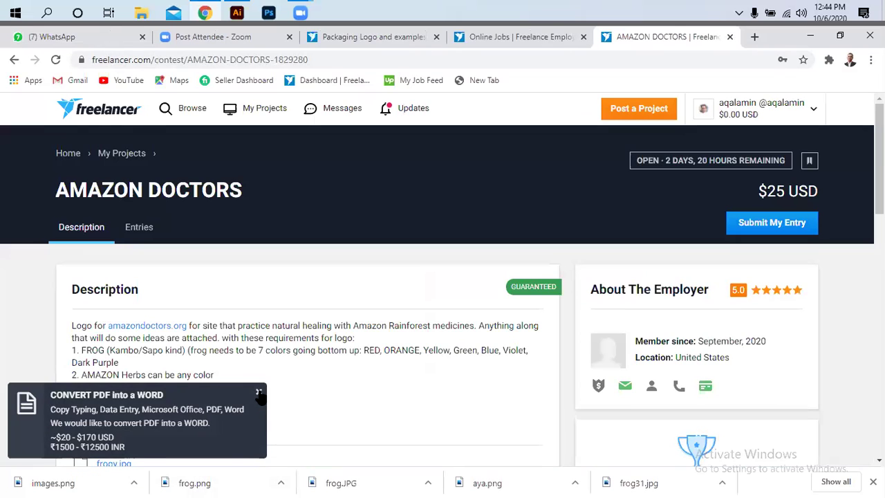
left_click(259, 393)
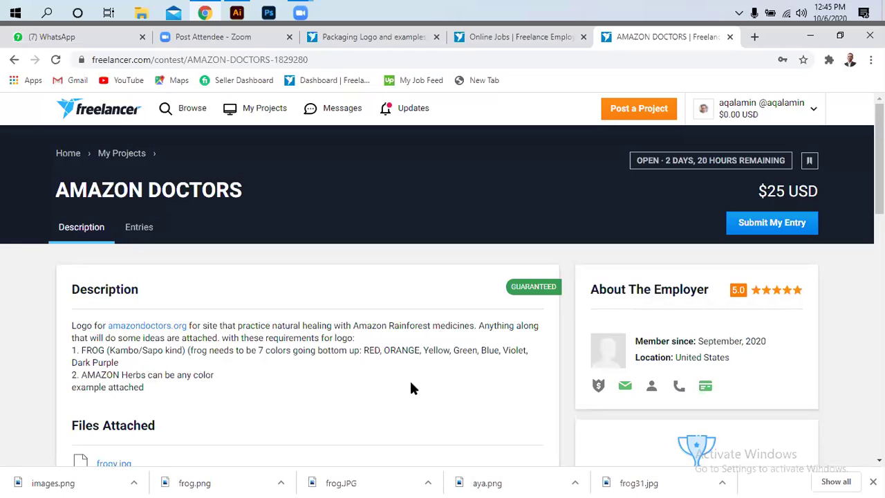
- Switch to Illustrator and inspect the green cartoon frog's vector paths and anchor points with the Selection and Direct Selection tools
left_click(238, 14)
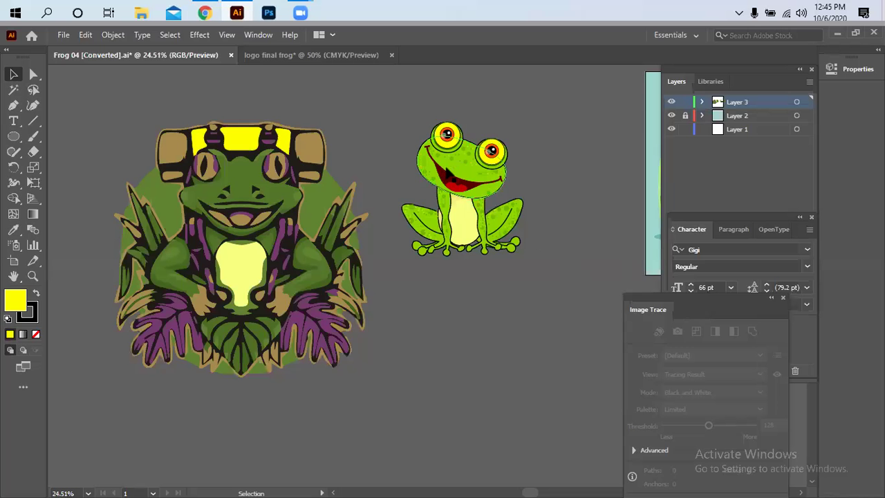
left_click(455, 179)
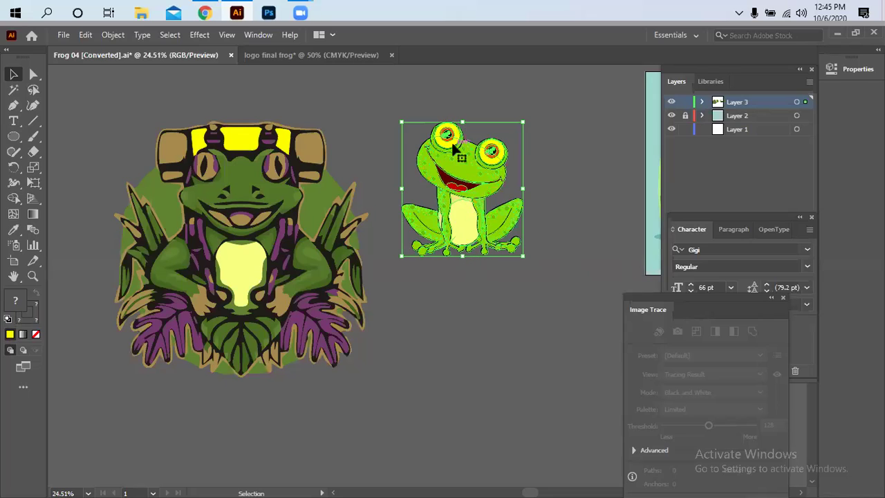
left_click(467, 290)
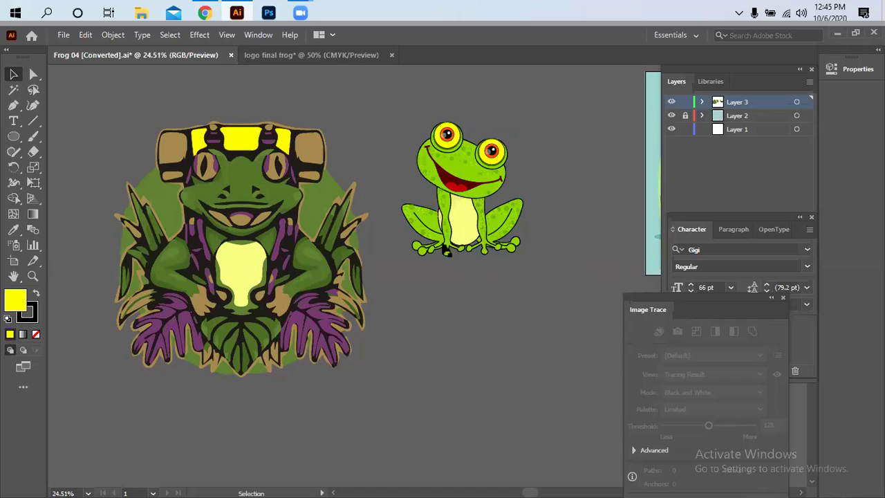
left_click(452, 172)
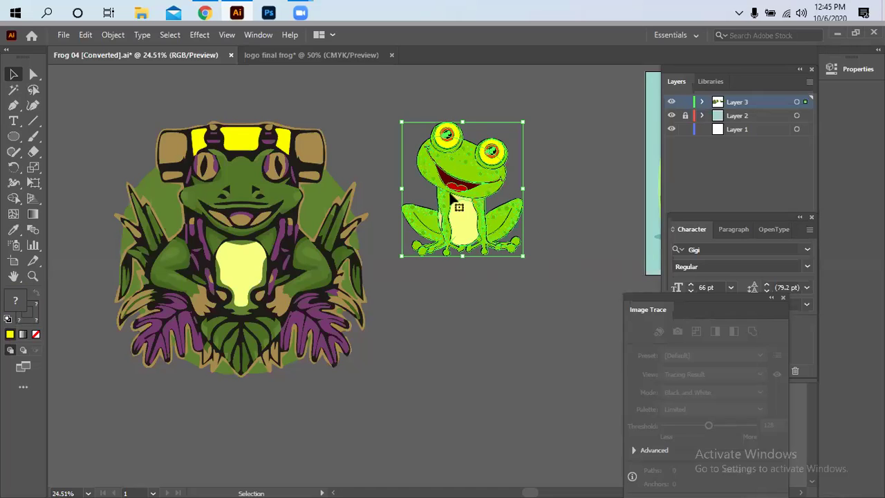
left_click(453, 305)
left_click(459, 170)
key("a")
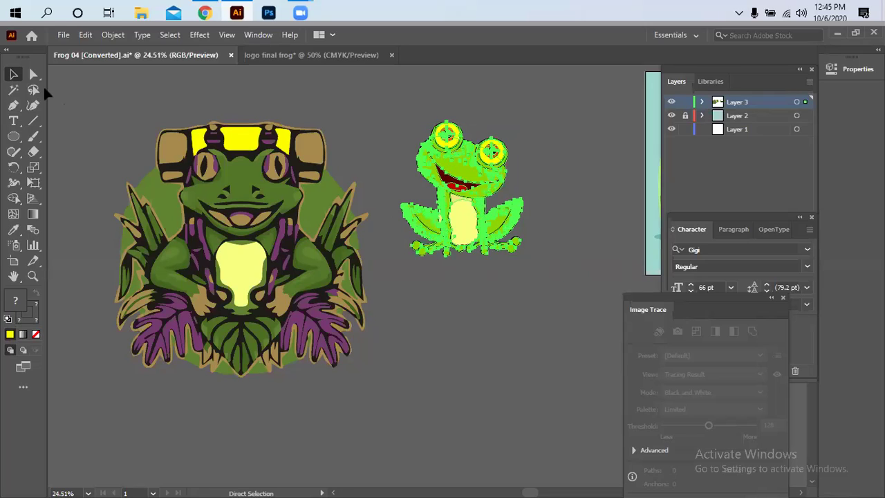
key("v")
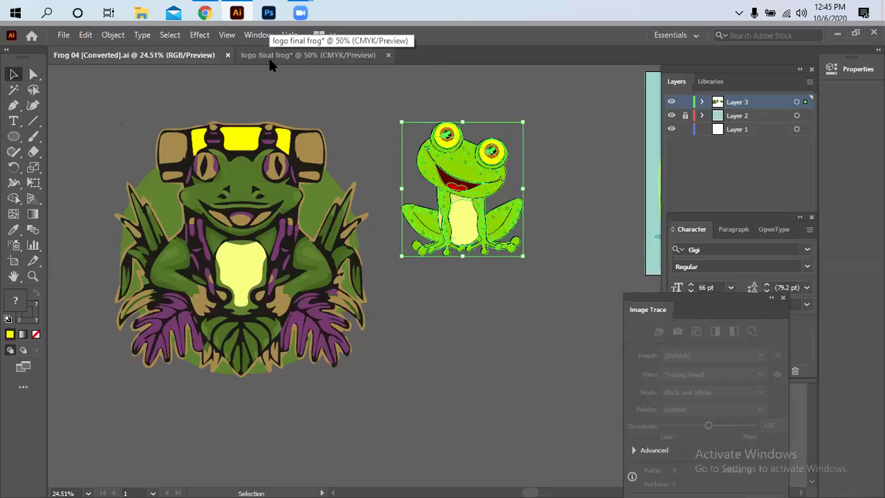
- View the logo final frog artwork enlarged, return to the Frog 04 [Converted].ai document and deselect the cartoon frog
left_click(296, 54)
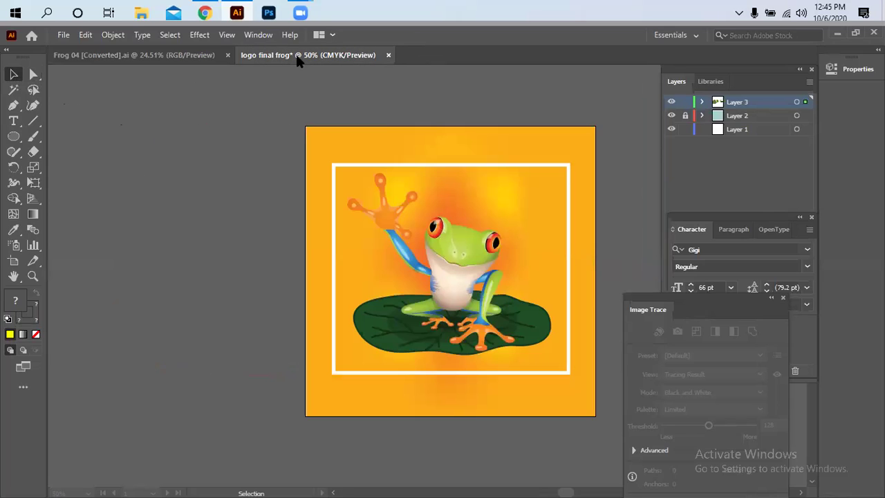
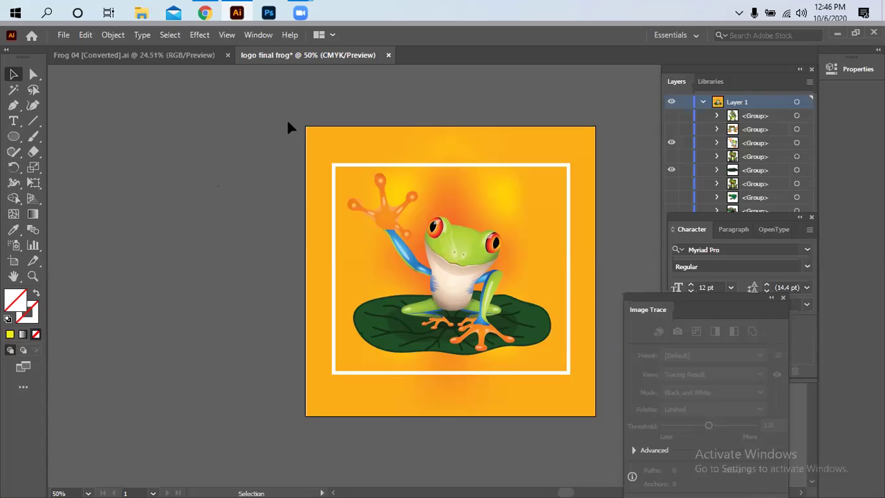
key("ctrl+plus")
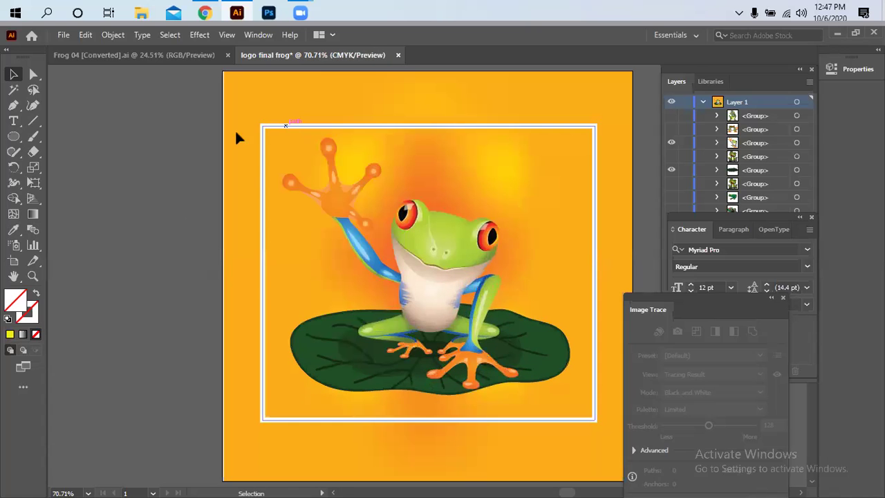
left_click(166, 55)
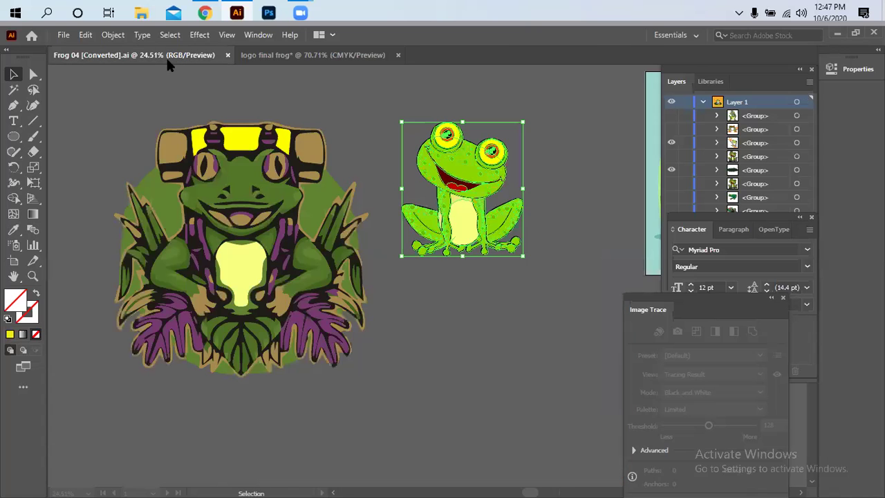
left_click(475, 340)
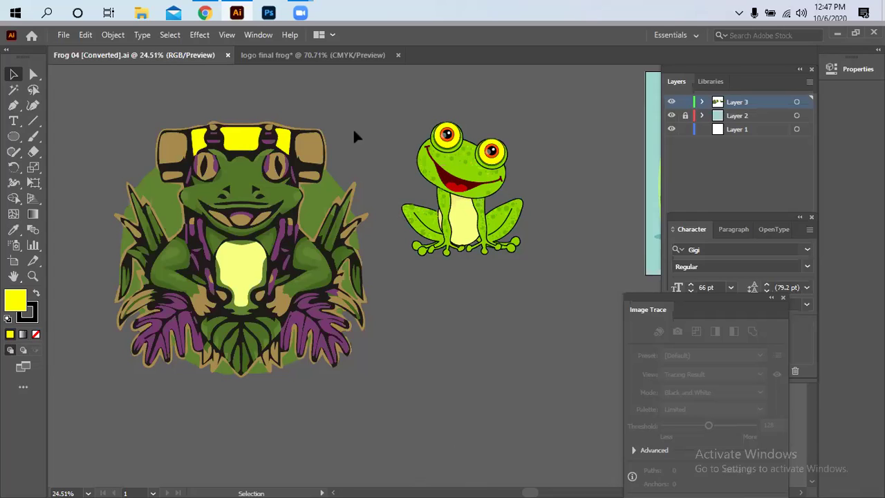
- Switch to Chrome, open Google Drive in a new tab, and open the 284th (03GDBG22038) Attendance spreadsheet at its student rows
left_click(204, 12)
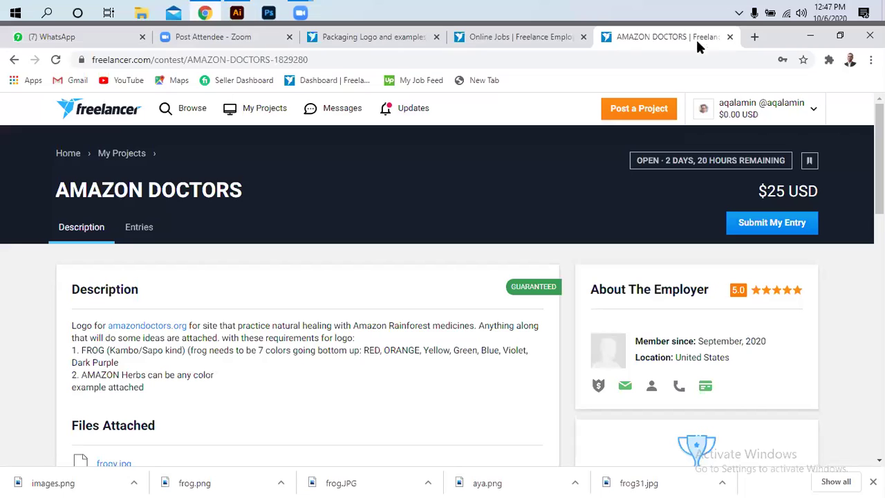
left_click(755, 36)
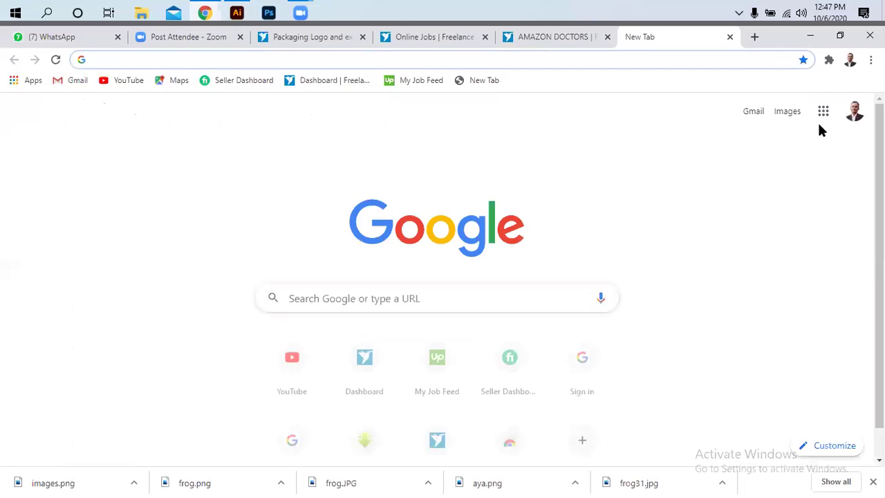
left_click(824, 111)
left_click(824, 247)
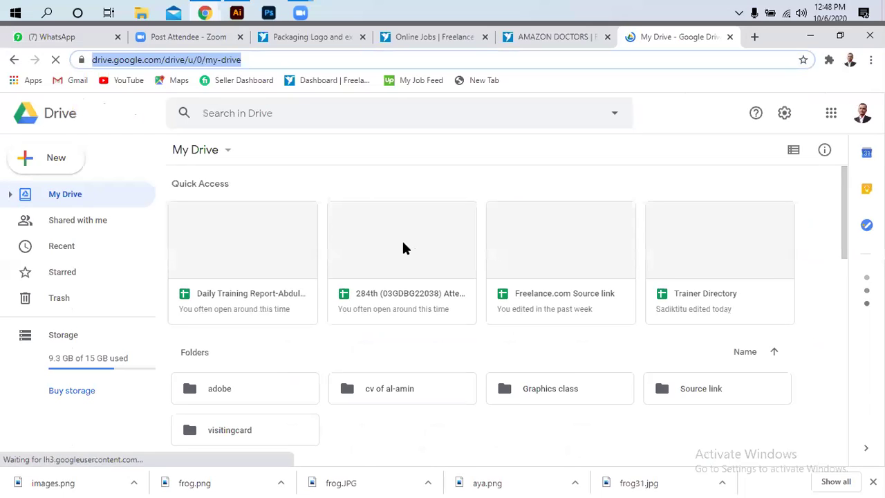
double_click(385, 291)
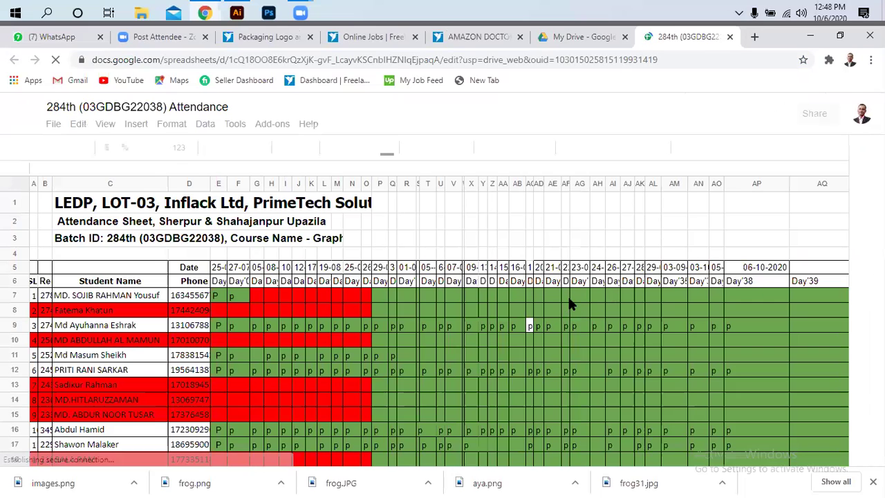
scroll(568, 297, "down", 3)
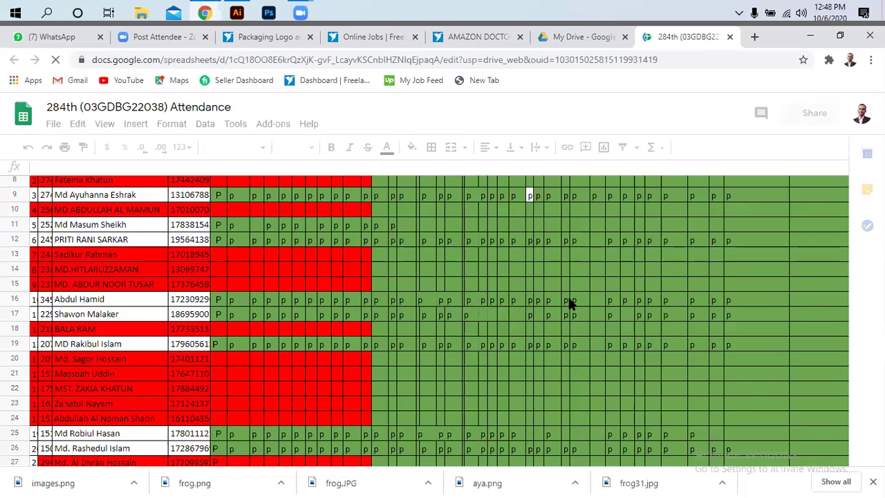
scroll(570, 305, "down", 1)
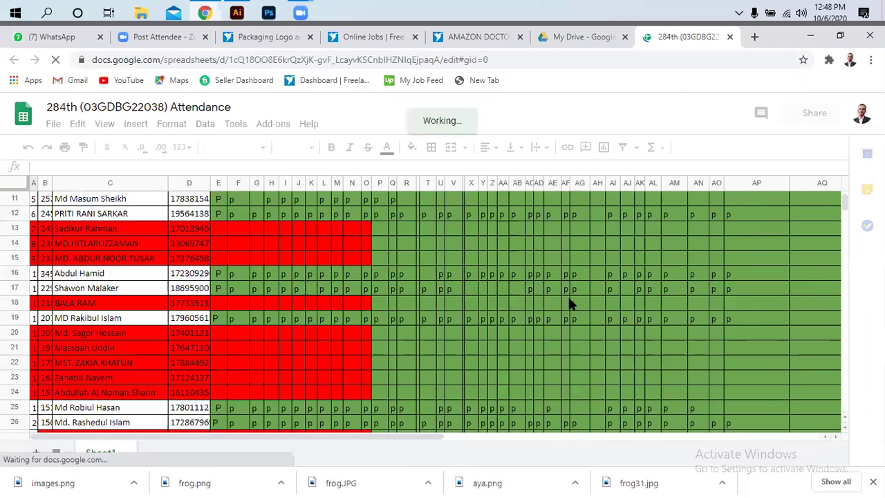
- Mark the student in row 42 of the attendance sheet as present by entering p in cell AP42
scroll(505, 284, "down", 7)
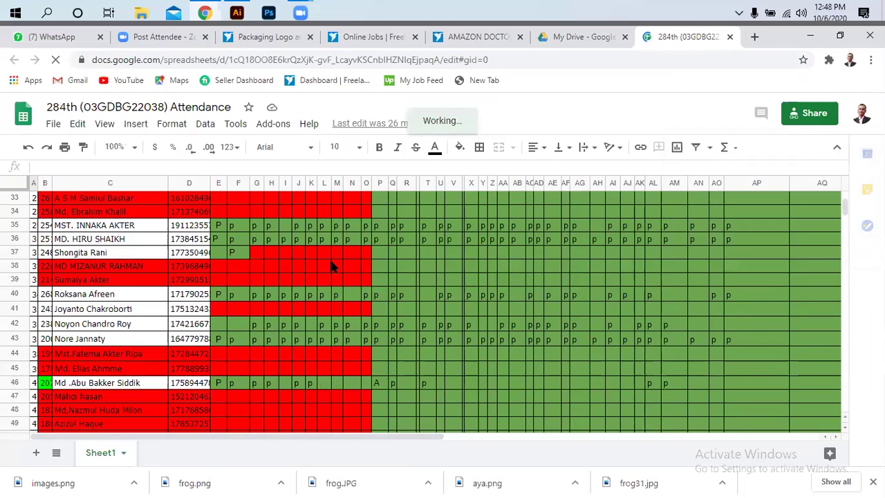
left_click(733, 326)
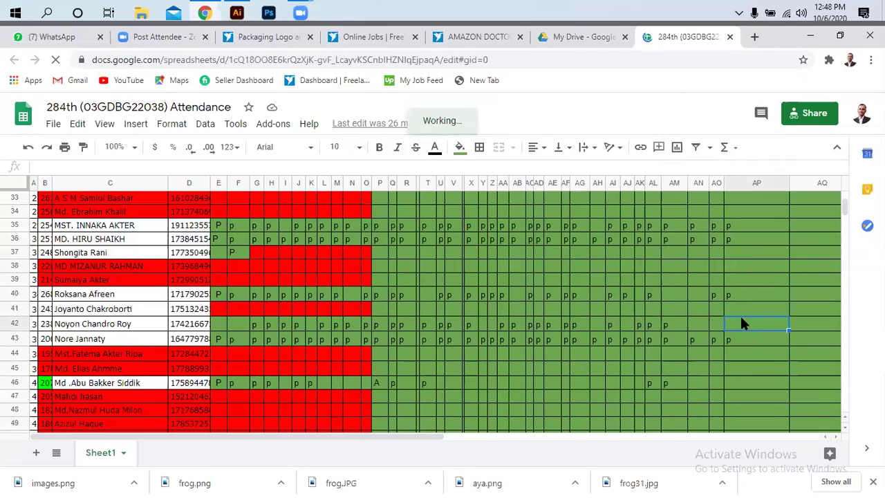
type("p")
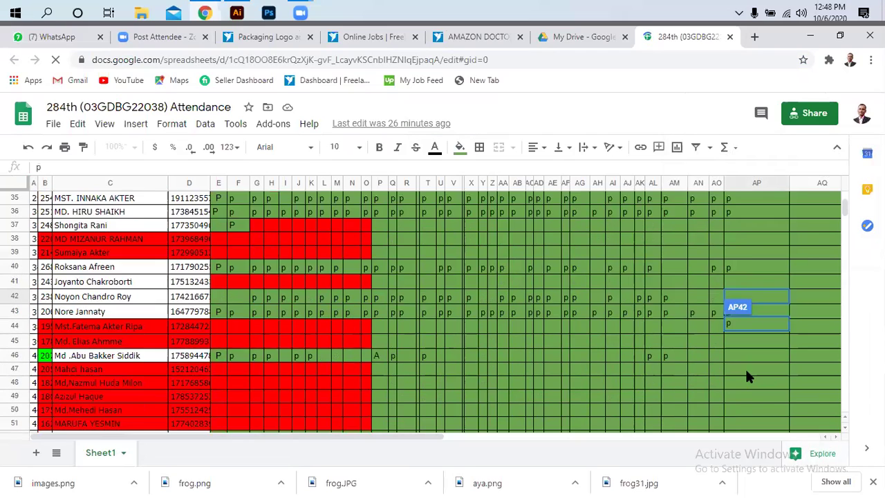
- Enter 15 as the Total Attandance in column AP and reload the attendance spreadsheet
scroll(747, 373, "down", 5)
left_click(754, 360)
type("15")
left_click(752, 405)
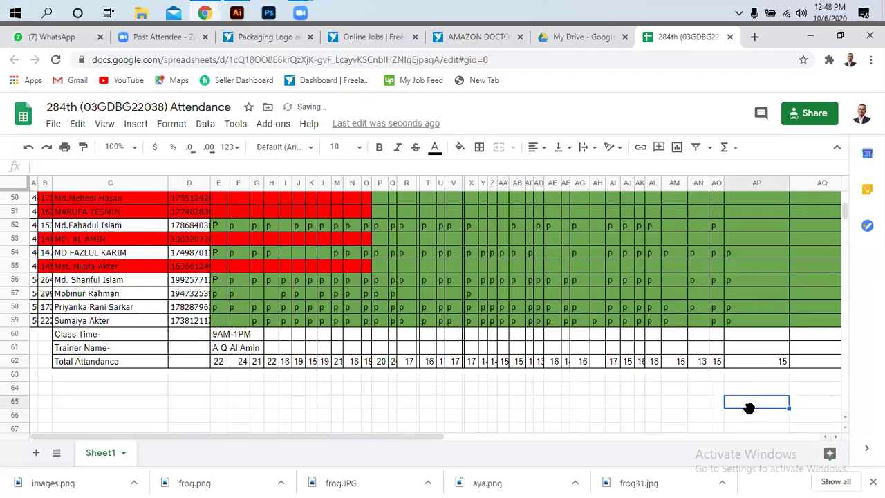
left_click(55, 60)
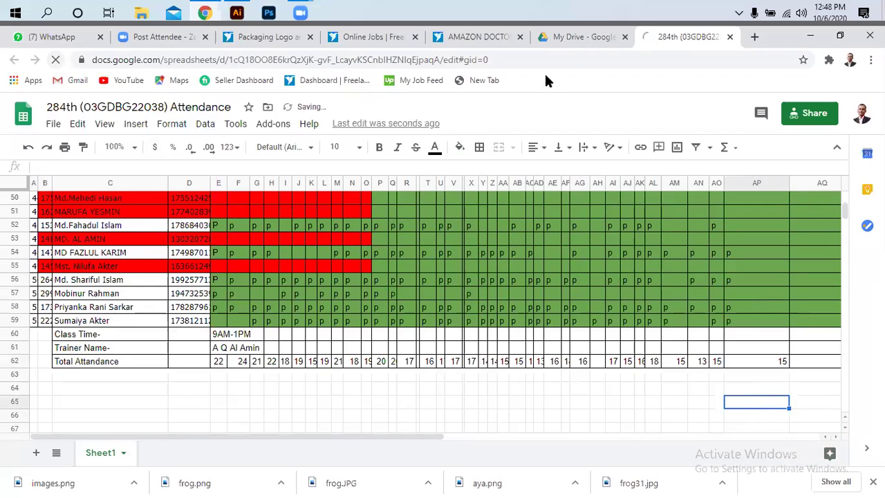
- Close the attendance spreadsheet and open the Daily Training Report spreadsheet from Google Drive
left_click(574, 32)
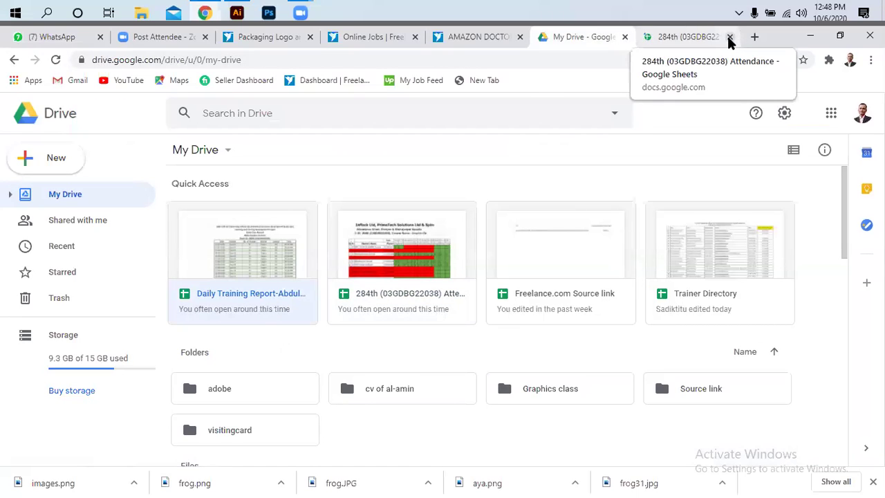
left_click(249, 274)
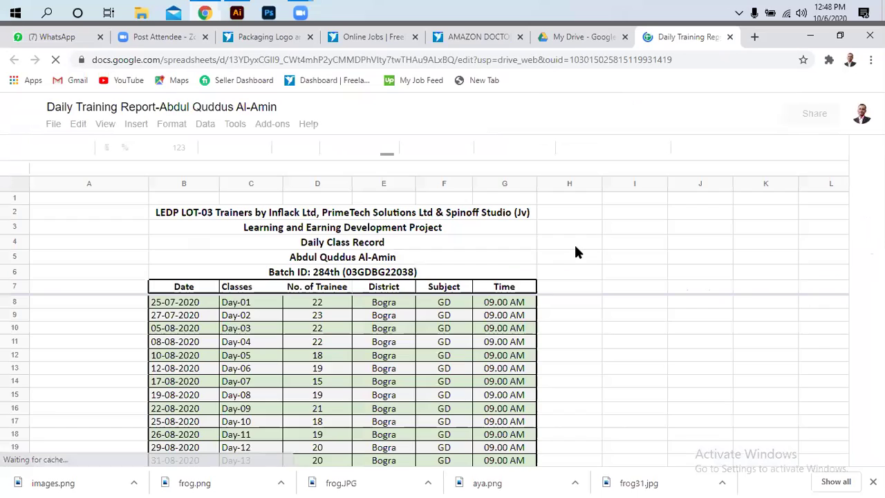
scroll(359, 337, "down", 5)
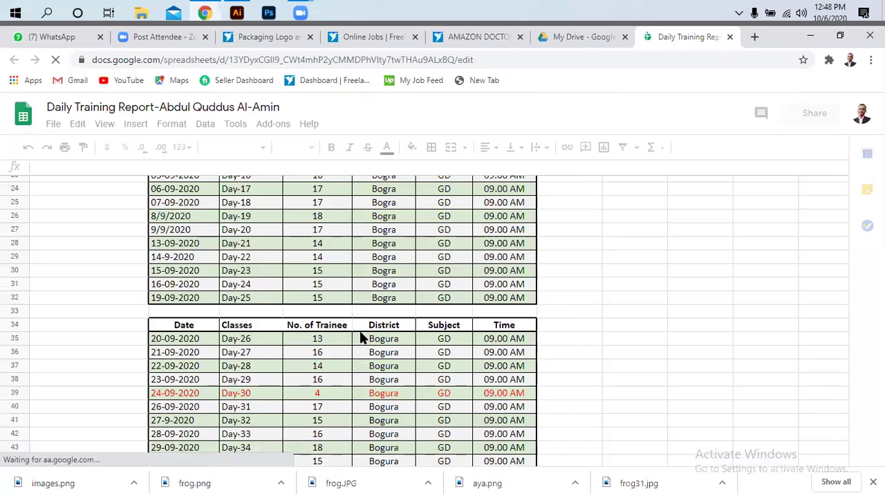
scroll(360, 337, "down", 4)
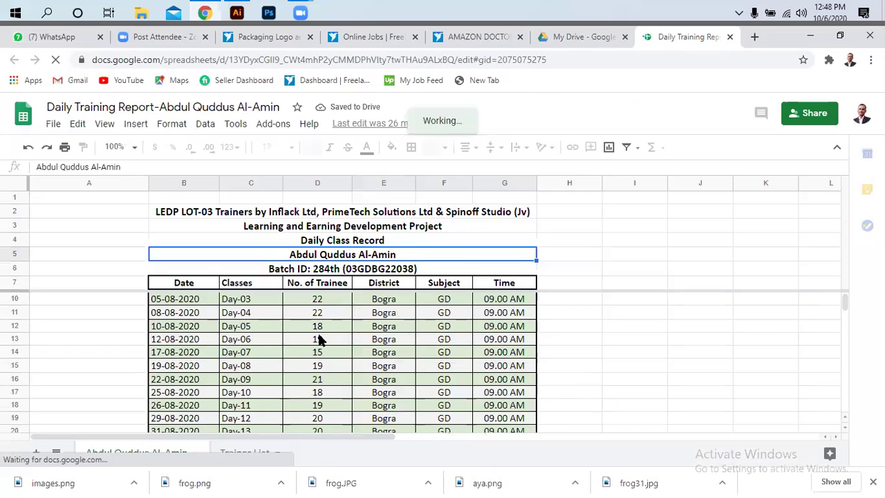
scroll(703, 371, "down", 2)
left_click(596, 364)
- Enter 15 as the No. of Trainee for Day-38 (6-10-2020) in cell D47 and reload the report
scroll(288, 337, "down", 6)
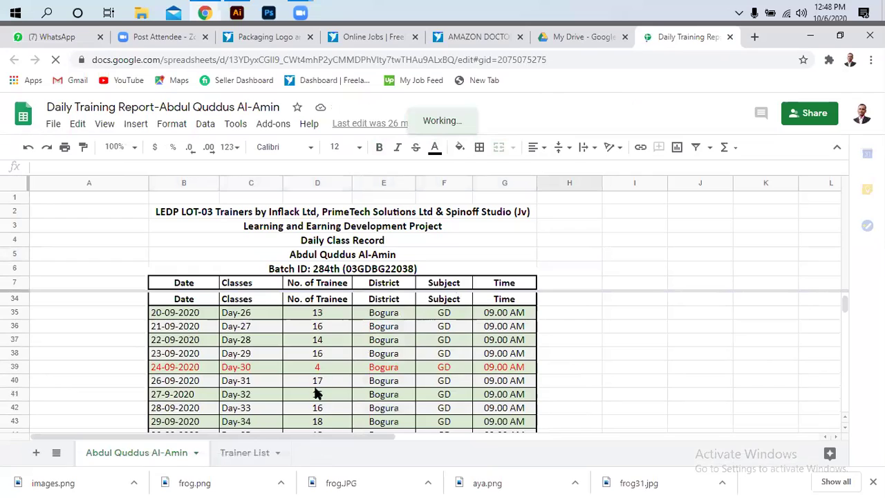
scroll(315, 394, "down", 3)
left_click(312, 340)
type("15")
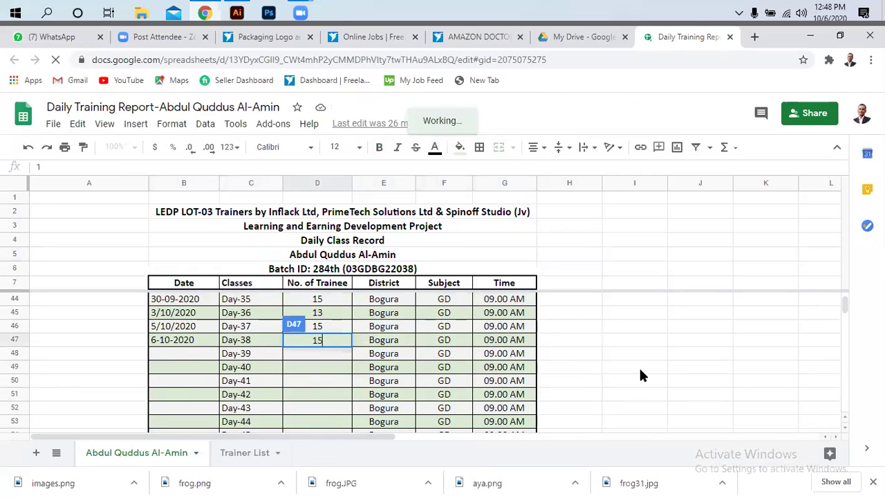
left_click(639, 374)
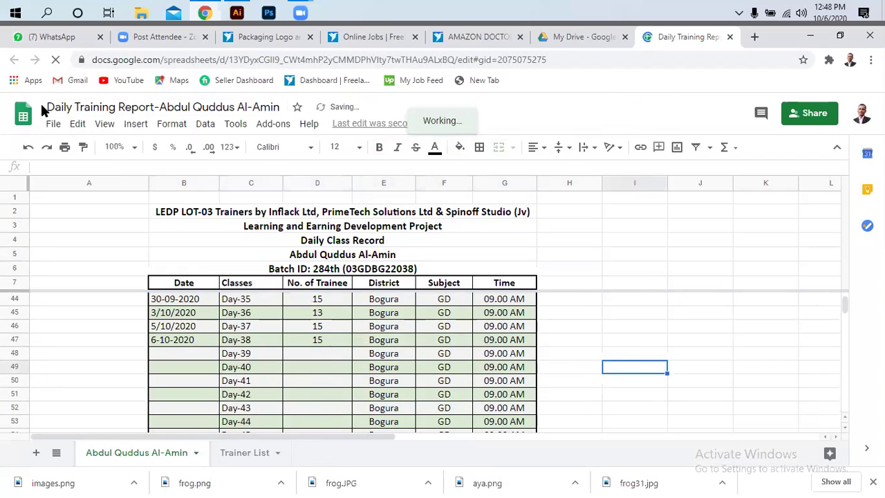
left_click(57, 61)
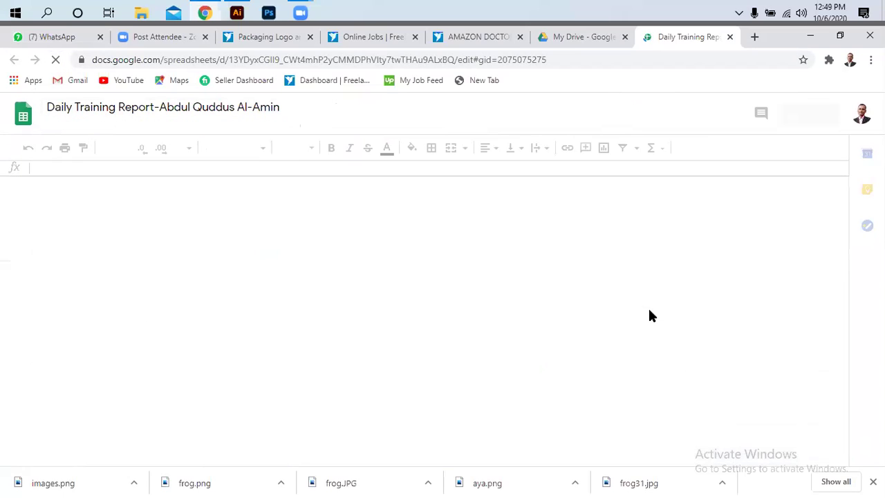
- Close the Google Drive tab, look over the reloaded report, close its tab and return to Illustrator
left_click(625, 37)
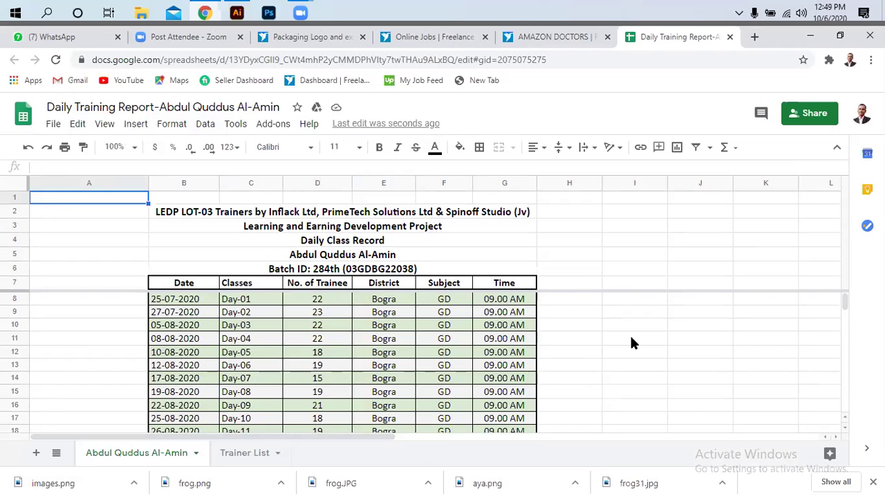
scroll(630, 334, "down", 4)
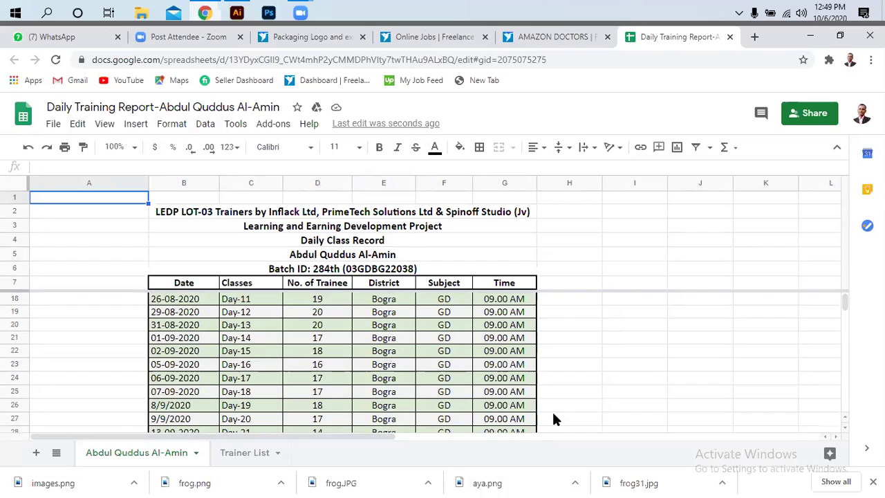
scroll(553, 418, "down", 2)
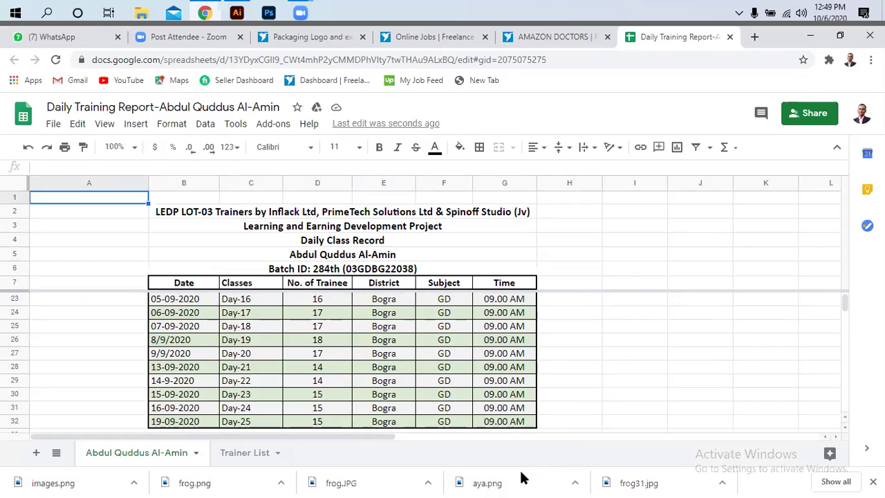
left_click(730, 37)
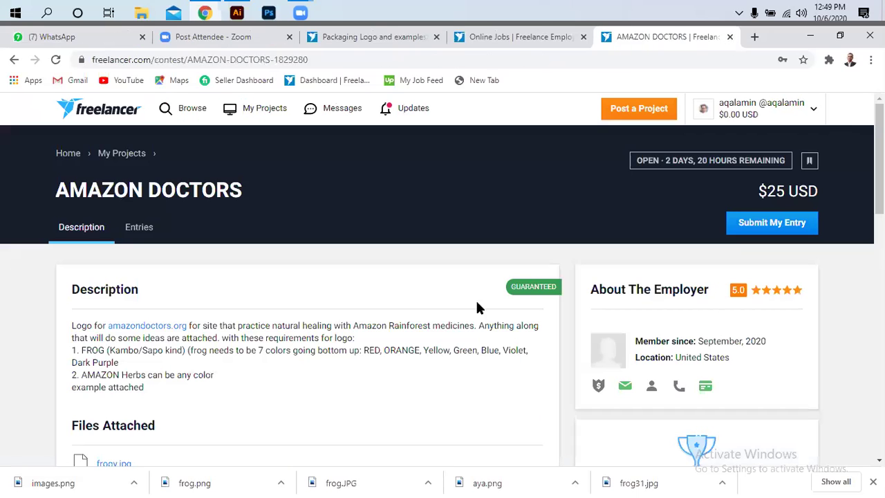
left_click(809, 35)
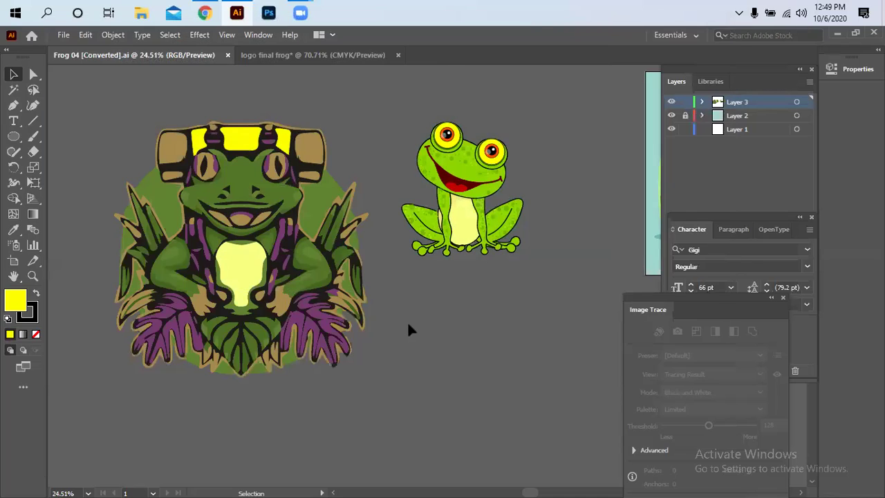
- Move the green cartoon frog up and to the right, next to the upper left corner of the Frog artboard
scroll(408, 327, "down", 4)
scroll(408, 327, "up", 2)
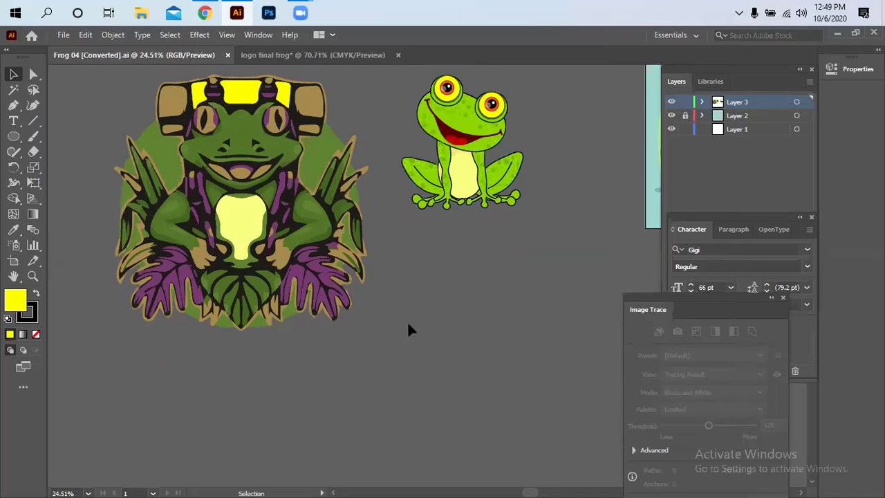
scroll(409, 329, "up", 3)
key("z")
left_click(447, 316, "alt")
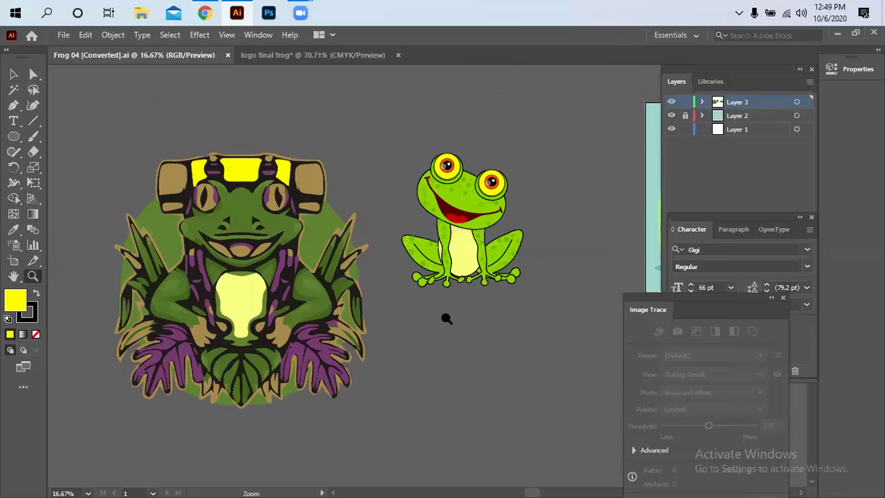
left_click(448, 316, "alt")
left_click_drag(477, 322, 363, 308)
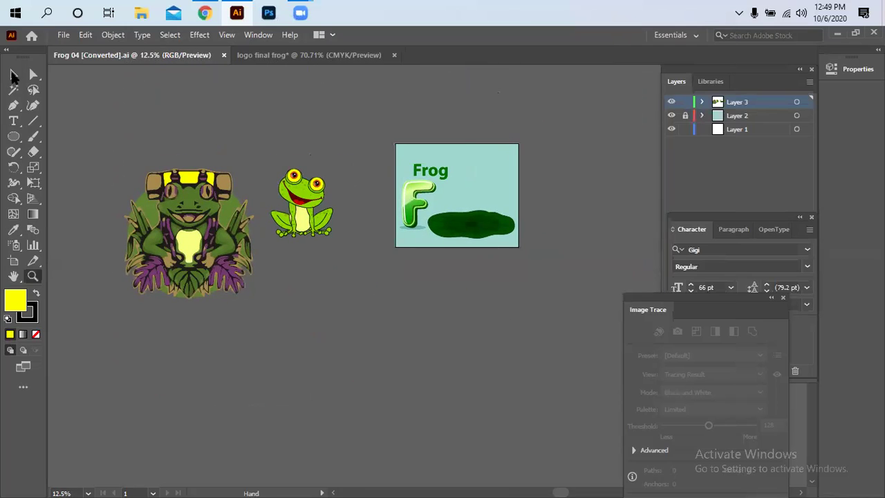
left_click(14, 74)
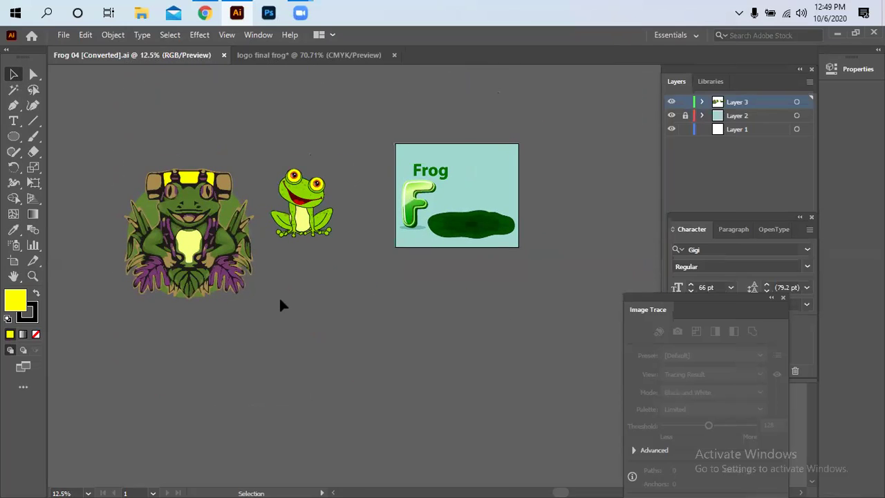
left_click_drag(118, 160, 258, 313)
left_click(333, 315)
left_click(299, 198)
left_click_drag(298, 198, 339, 144)
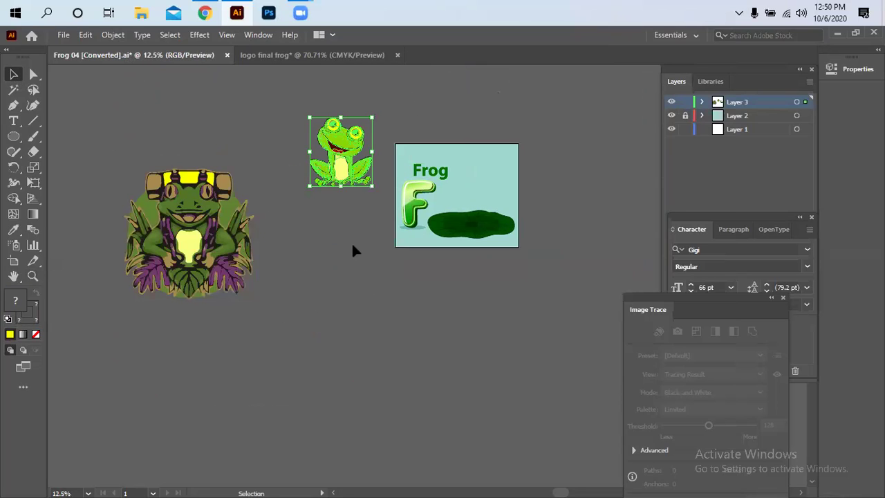
- Select the whole detailed frog illustration, move it below the cartoon frog, and deselect it
left_click(97, 185)
left_click_drag(104, 172, 253, 316)
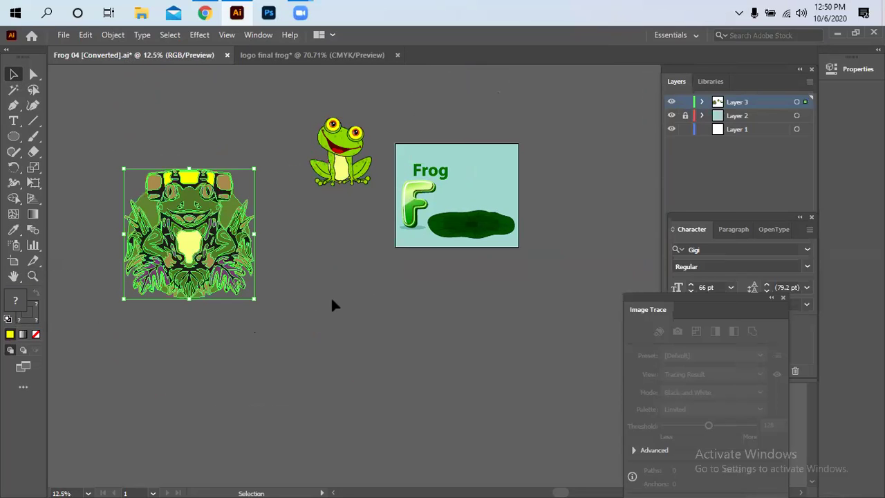
left_click(94, 142)
left_click_drag(105, 159, 272, 310)
mouse_move(194, 199)
left_mouse_down()
mouse_move(302, 260)
mouse_move(311, 253)
left_mouse_up()
left_click(464, 320)
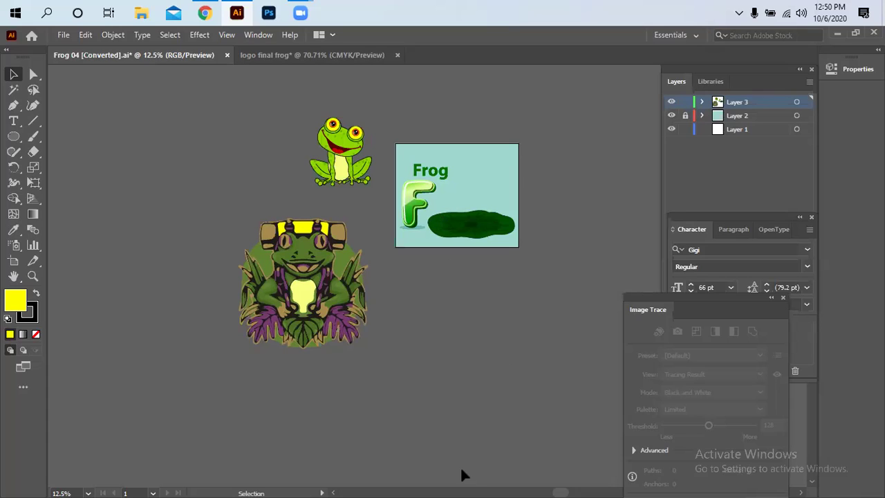
scroll(487, 403, "down", 2)
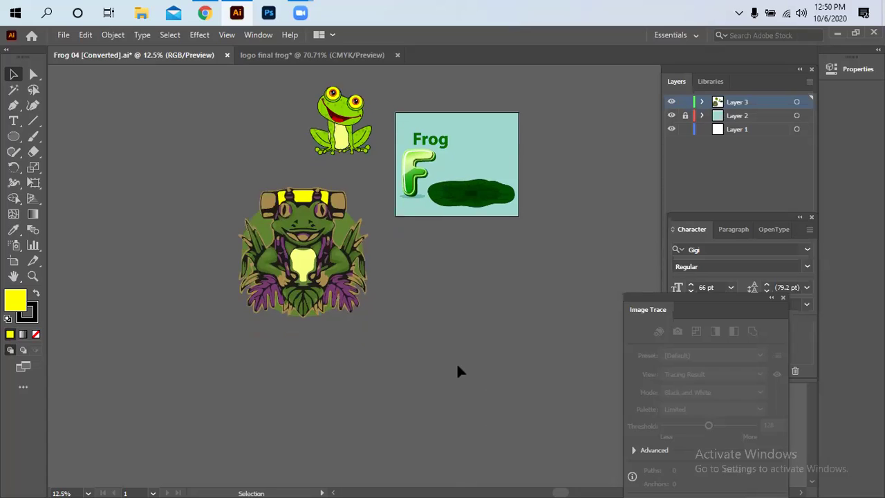
scroll(471, 389, "up", 3)
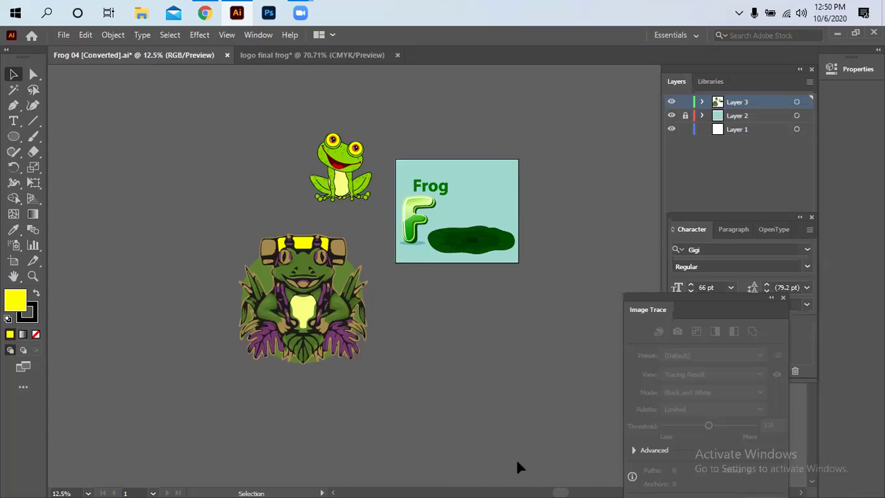
scroll(456, 361, "down", 2)
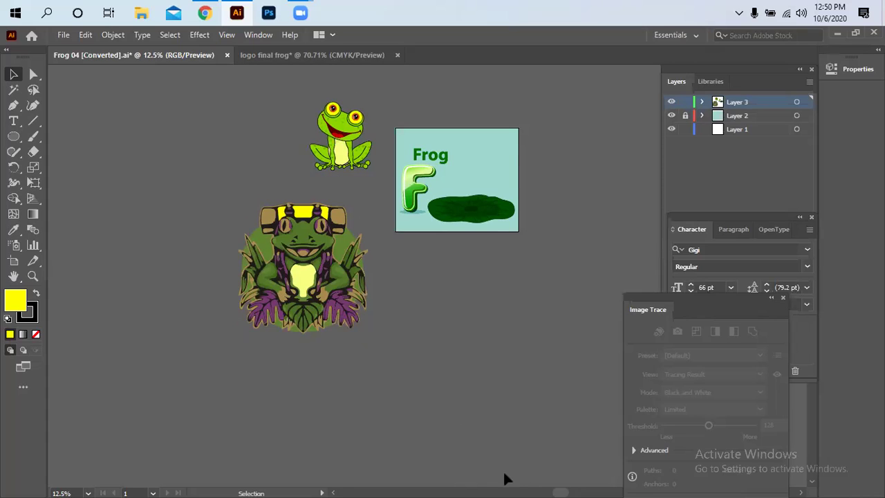
scroll(498, 471, "up", 1)
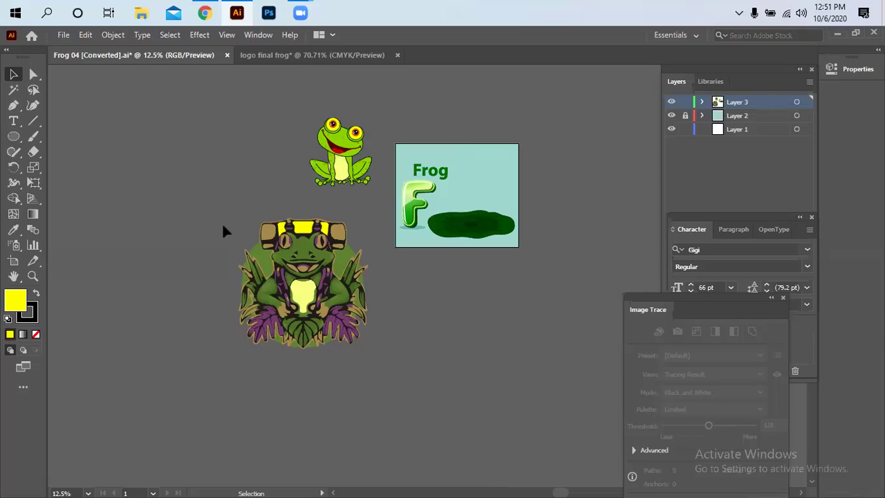
- Keep the Selection tool active and switch to the logo final frog document
left_click(33, 74)
left_click(13, 74)
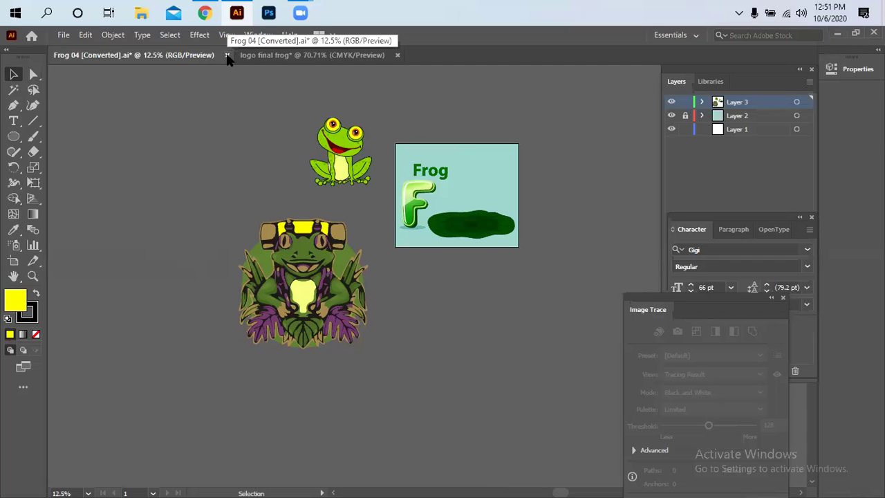
left_click(280, 59)
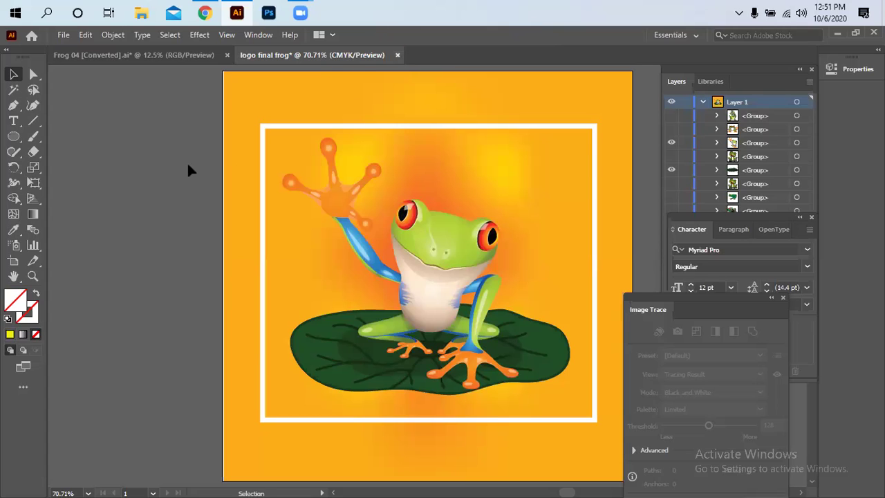
key("ctrl+s")
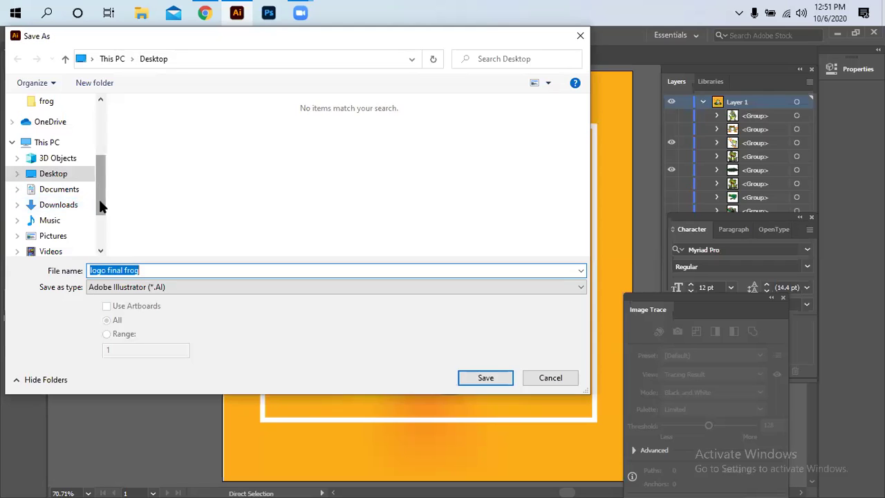
scroll(90, 193, "down", 2)
left_click(72, 196)
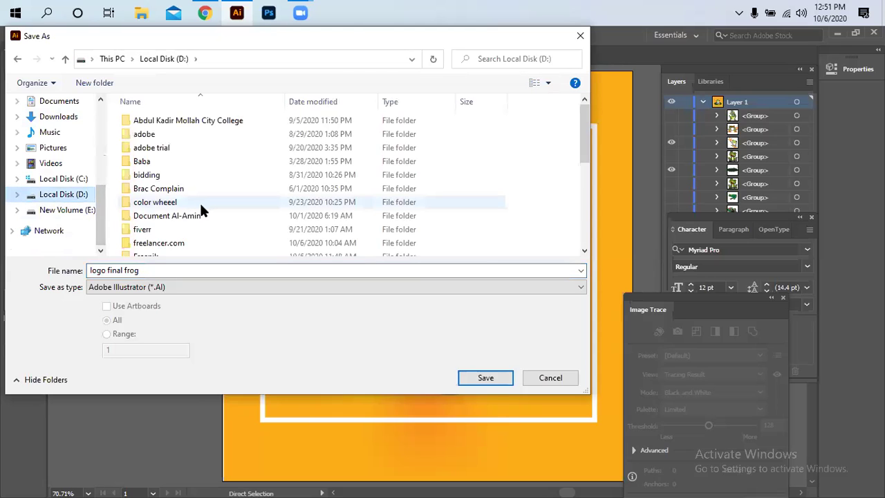
scroll(200, 211, "down", 3)
scroll(202, 209, "down", 2)
scroll(202, 210, "up", 5)
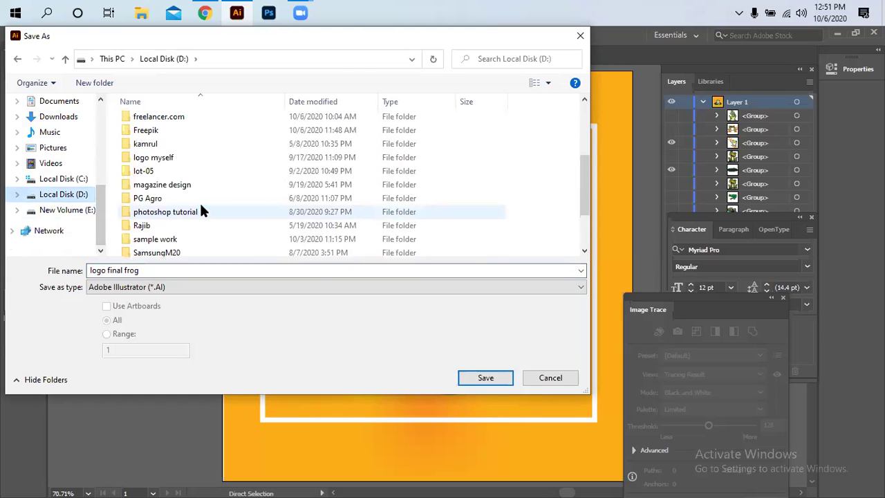
left_click(543, 374)
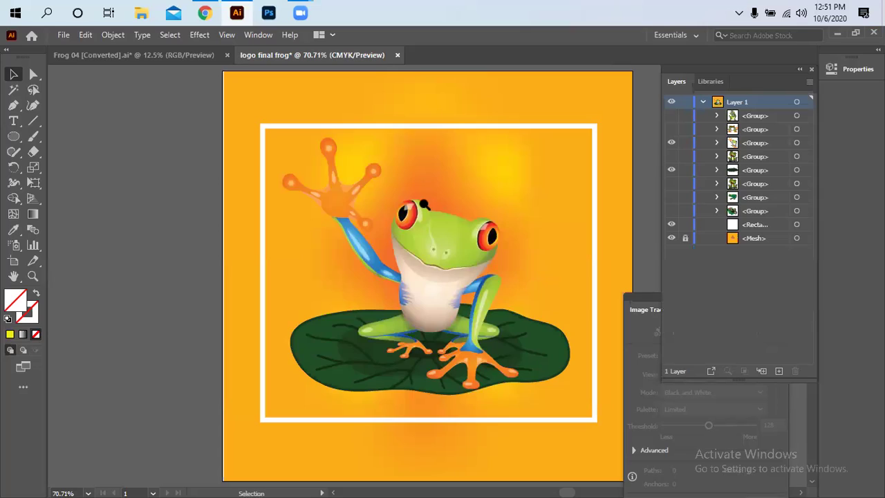
- Examine the waving frog artwork up close, bring the whole artboard back into view, and reactivate the Selection tool
key("z")
left_click(372, 212)
left_click_drag(417, 241, 203, 198)
left_click_drag(283, 203, 222, 185)
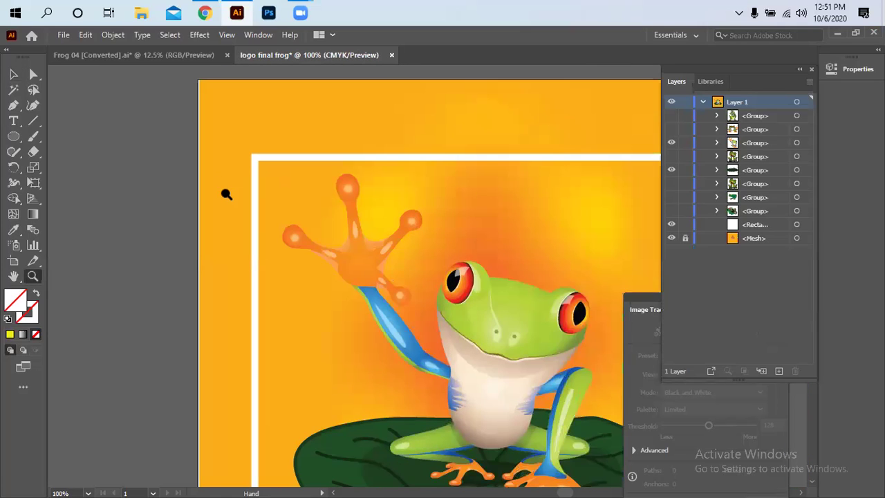
key("ctrl+minus")
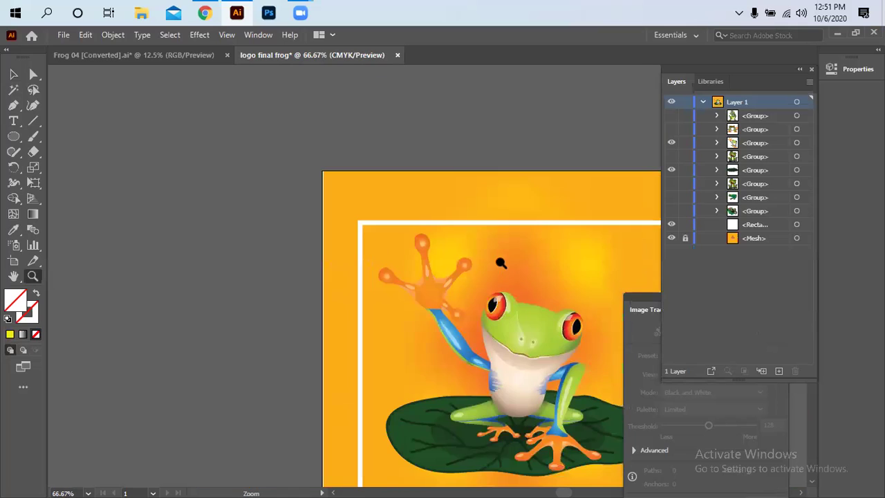
left_click_drag(375, 224, 290, 205)
left_click_drag(344, 180, 268, 114)
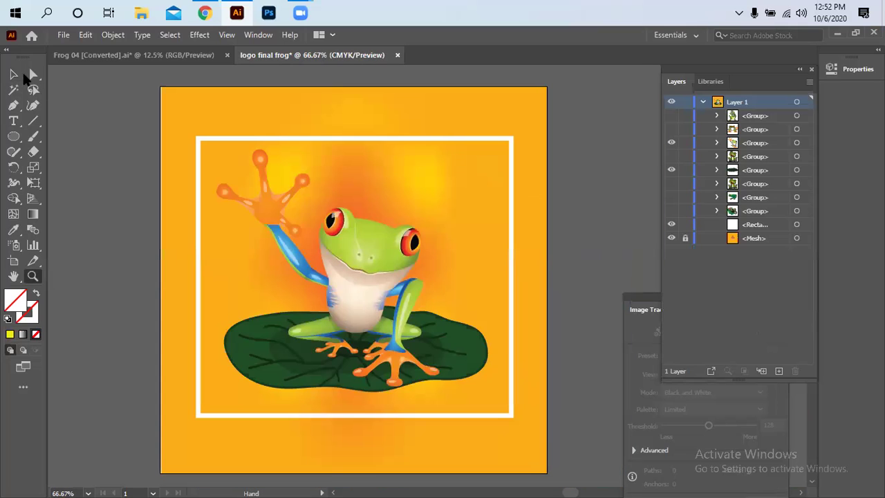
key("v")
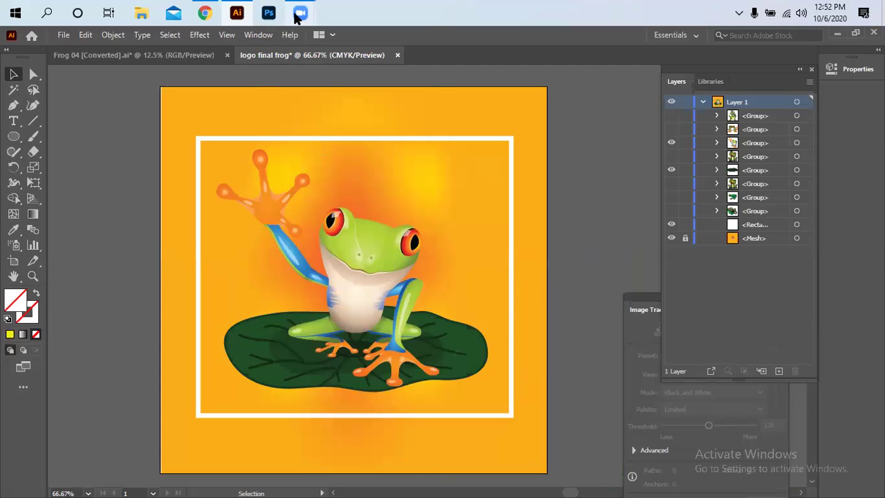
- Switch to the Zoom Cloud Meetings window
mouse_move(300, 14)
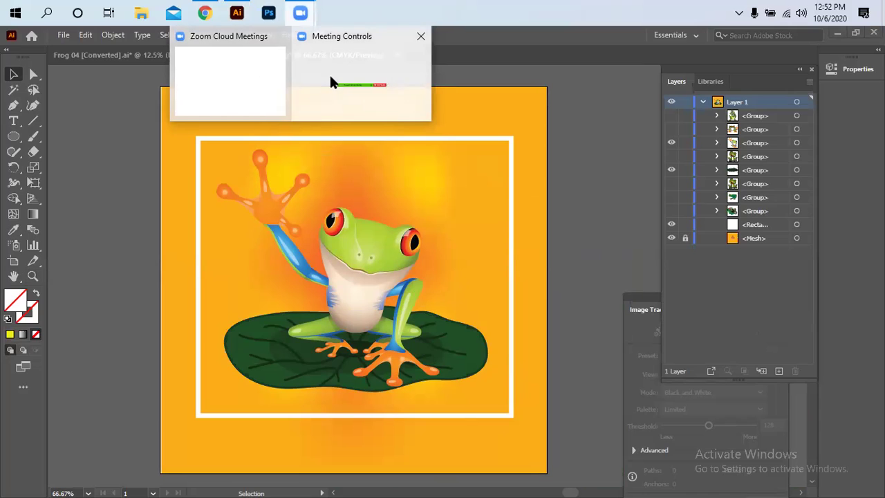
left_click(263, 84)
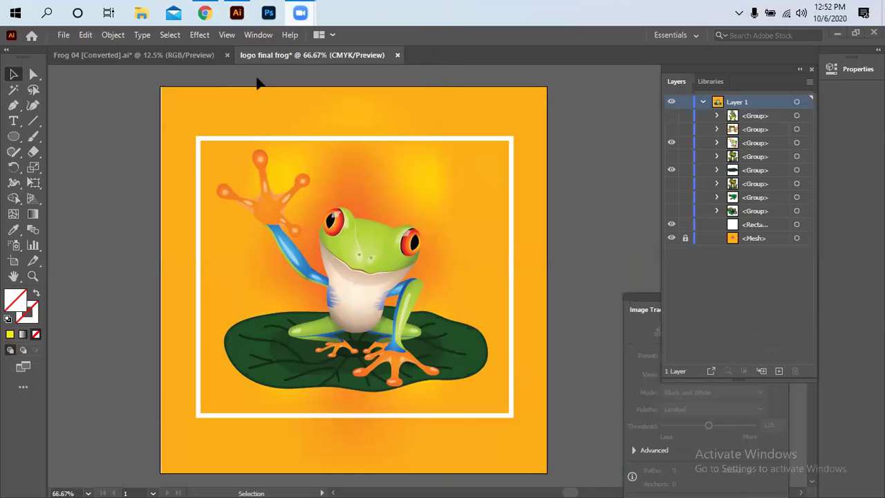